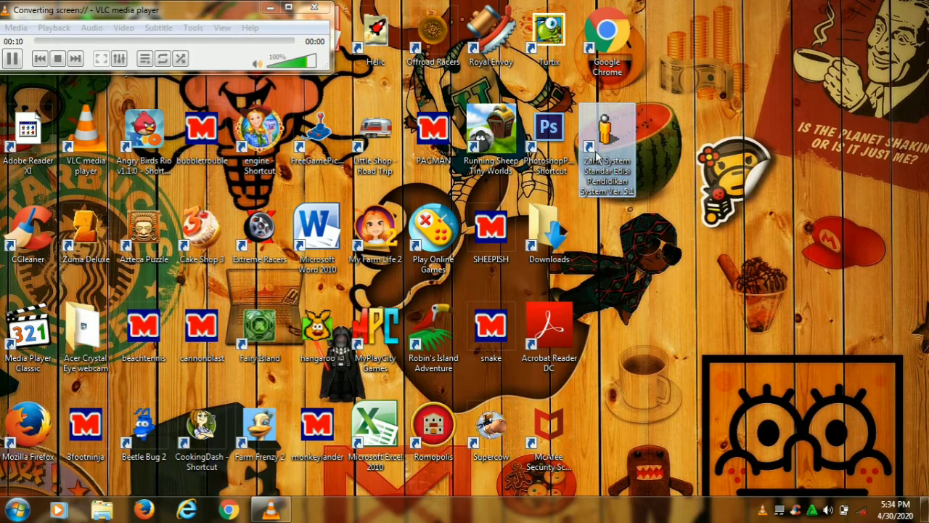
- Launch Zahir Accounting and close the Jendela Panduan welcome guide
double_click(596, 158)
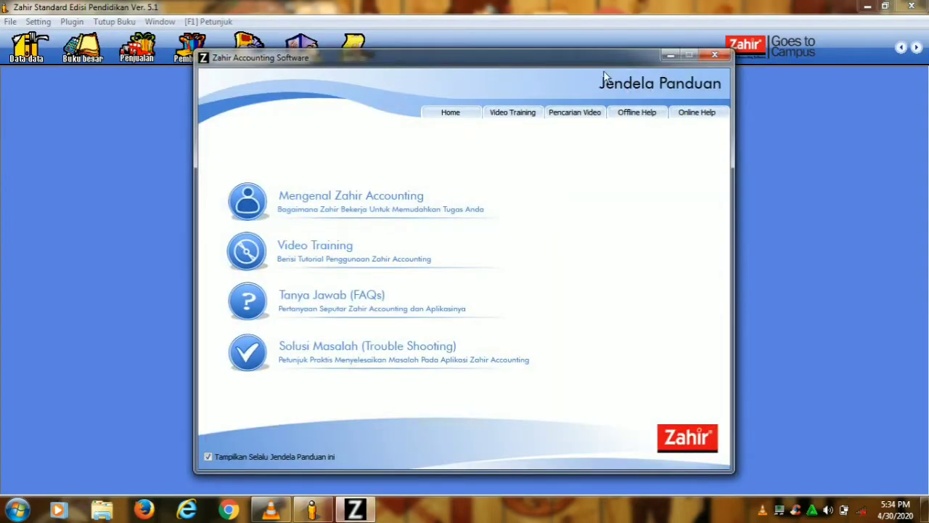
left_click(715, 56)
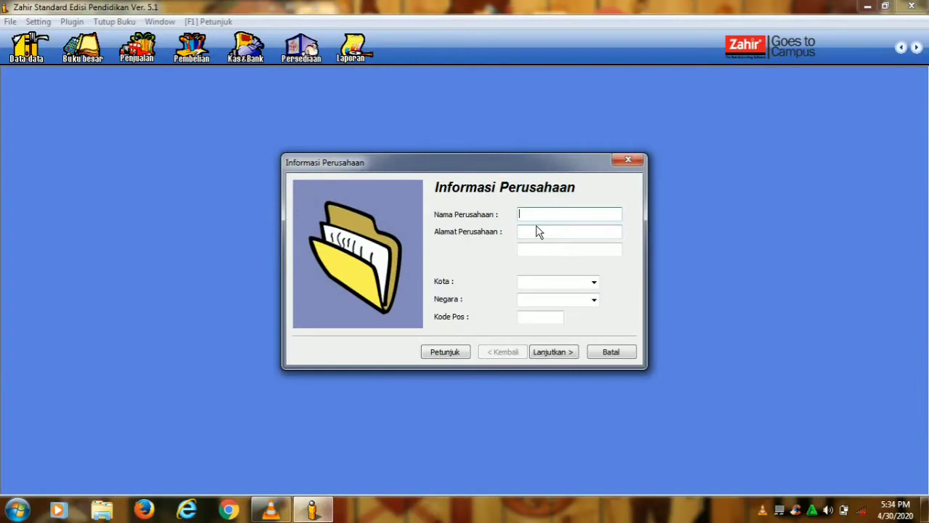
- Enter the company name PT. Sumber Rejeki and its street address
key("Caps_Lock")
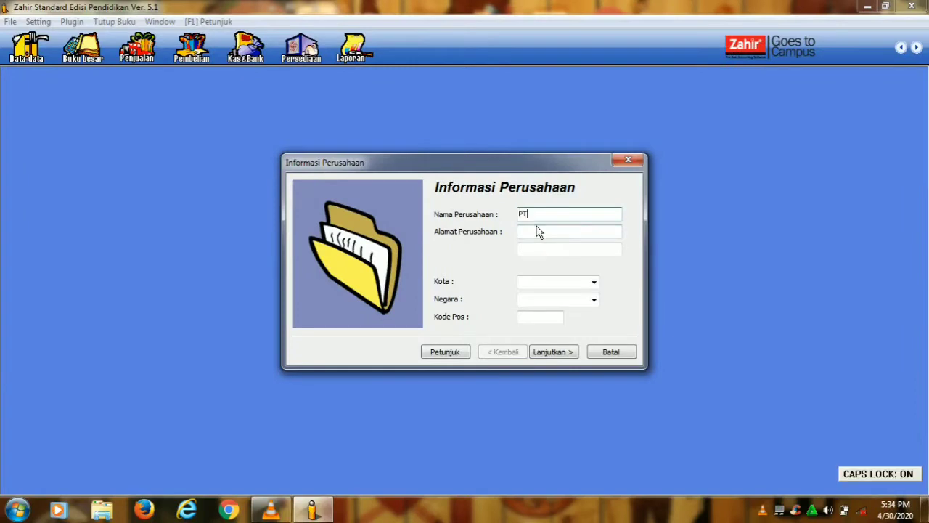
type("S")
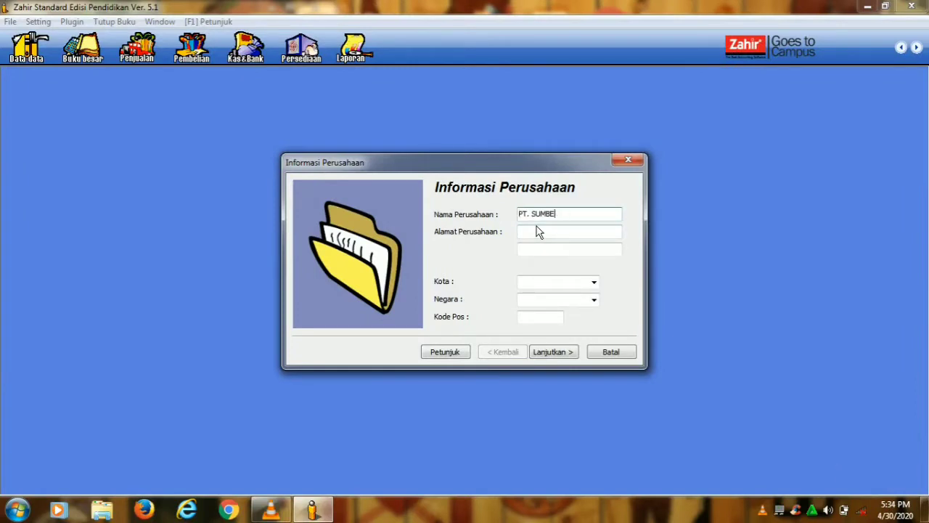
key("Caps_Lock")
type("umber Rejeki")
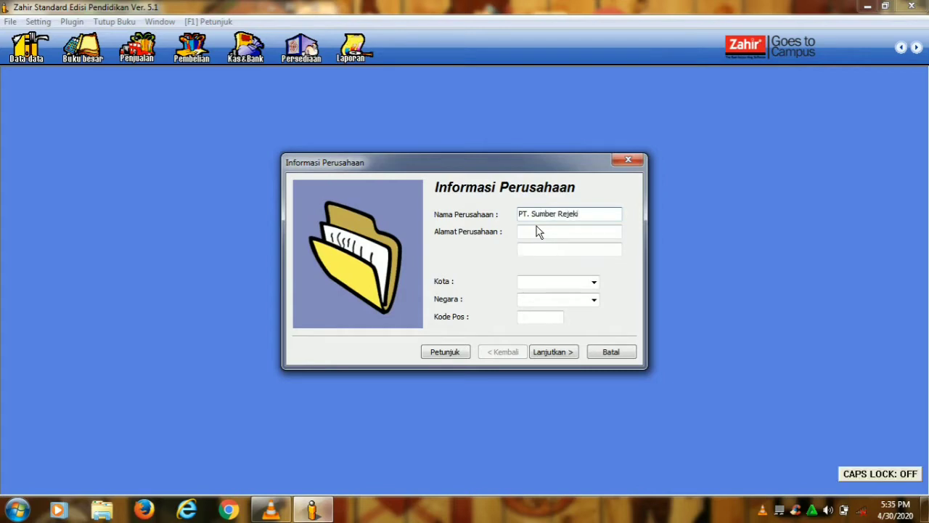
key("Caps_Lock")
left_click(539, 234)
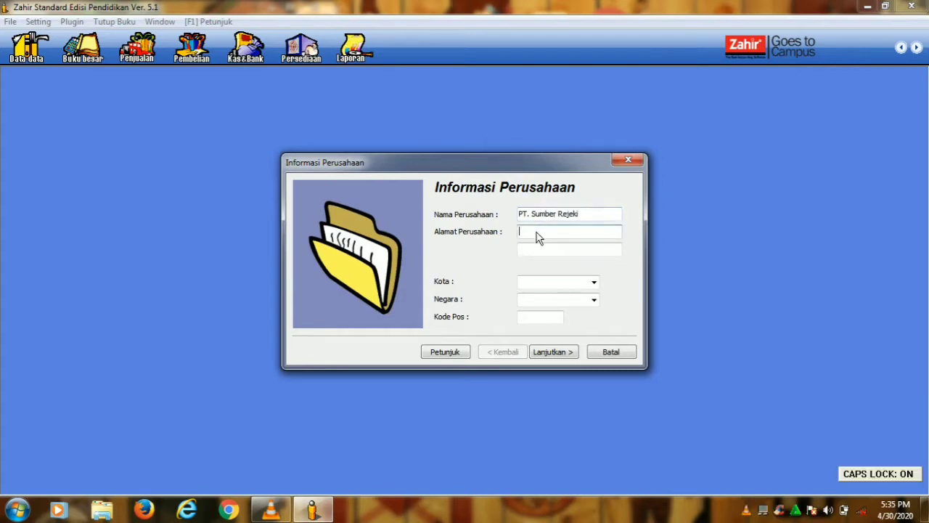
type("JL. K")
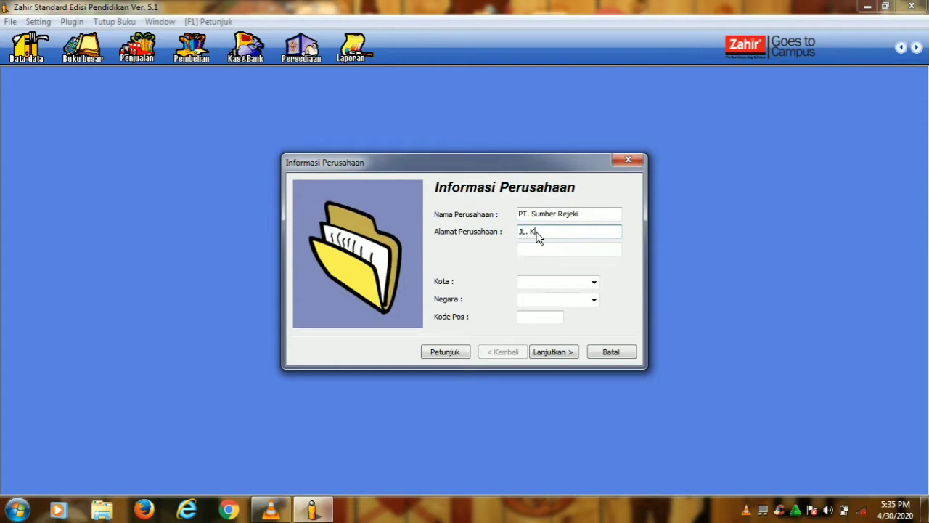
key("Caps_Lock")
type("emang Selatan")
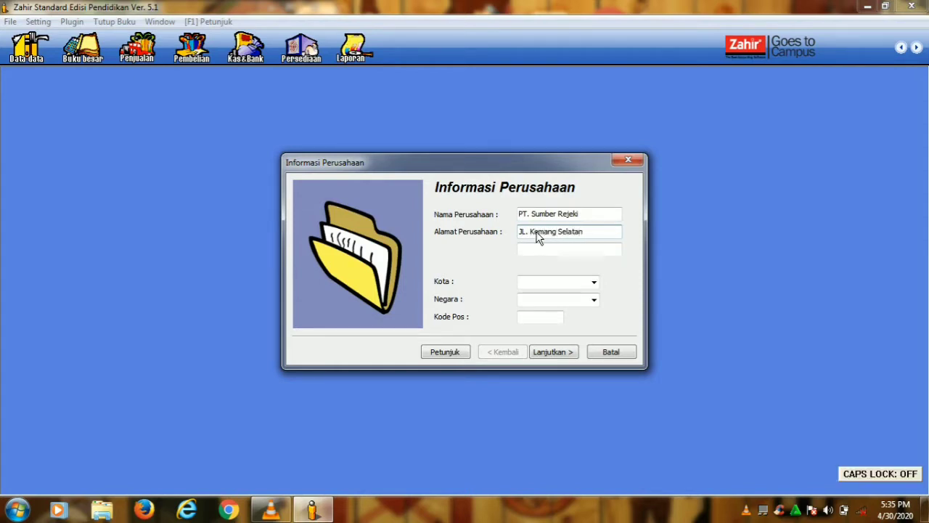
key("Caps_Lock")
type("N")
key("Caps_Lock")
- Set city Jakarta Selatan, country Indonesia and the postal code, then continue
left_click(548, 285)
key("Caps_Lock")
type("Jakarta Selatan")
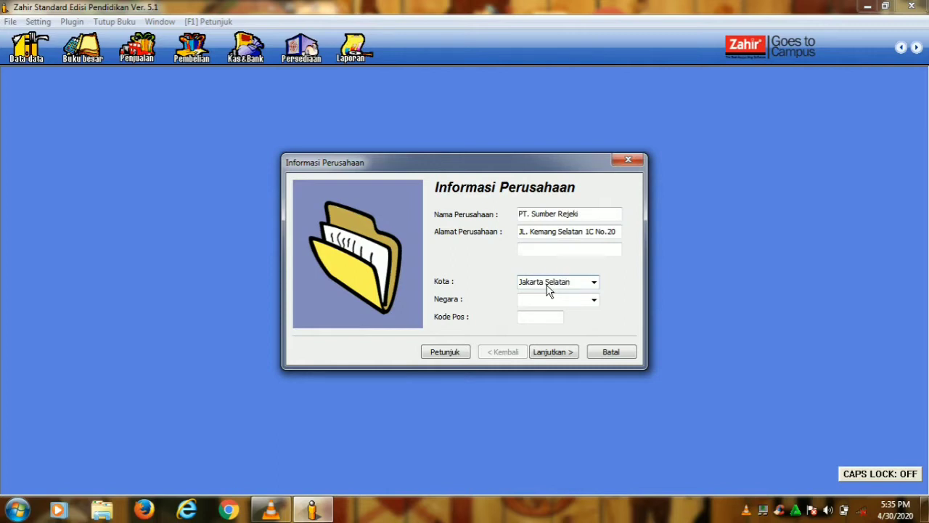
left_click(594, 299)
left_click(569, 322)
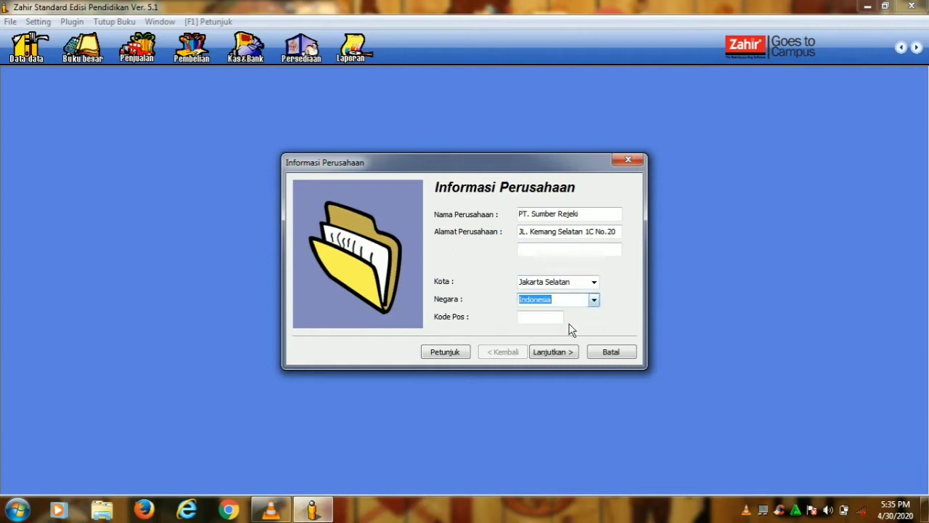
left_click(555, 319)
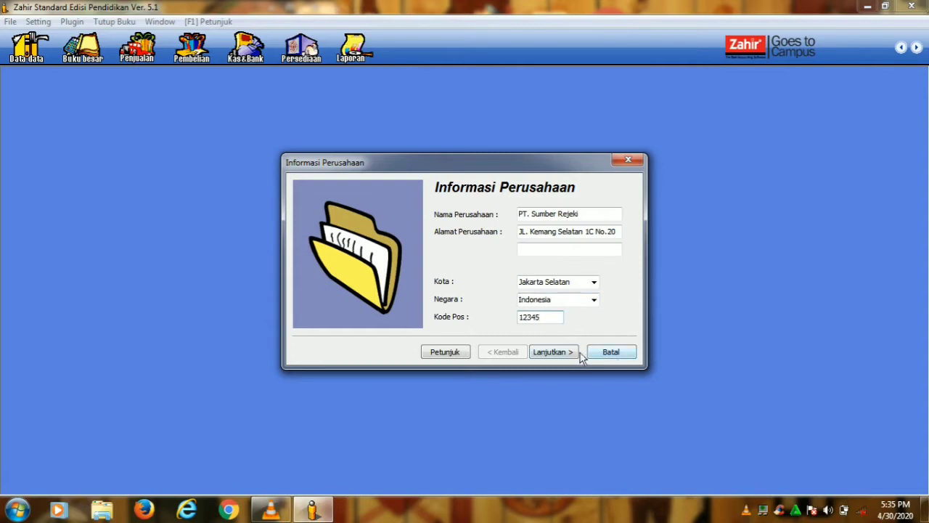
left_click(554, 353)
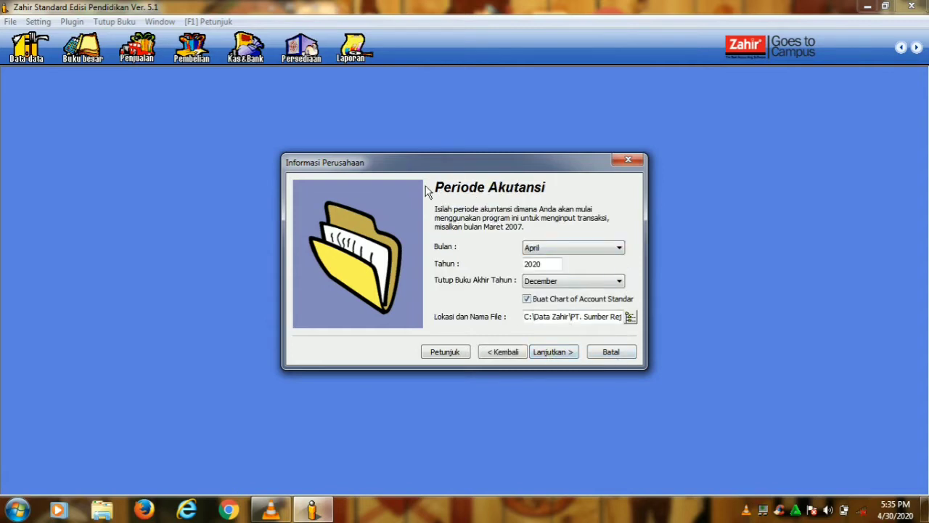
- Set the accounting period to start January 2014 and begin creating the database
left_click(597, 250)
left_click(568, 261)
left_click_drag(546, 265, 536, 269)
left_click(565, 354)
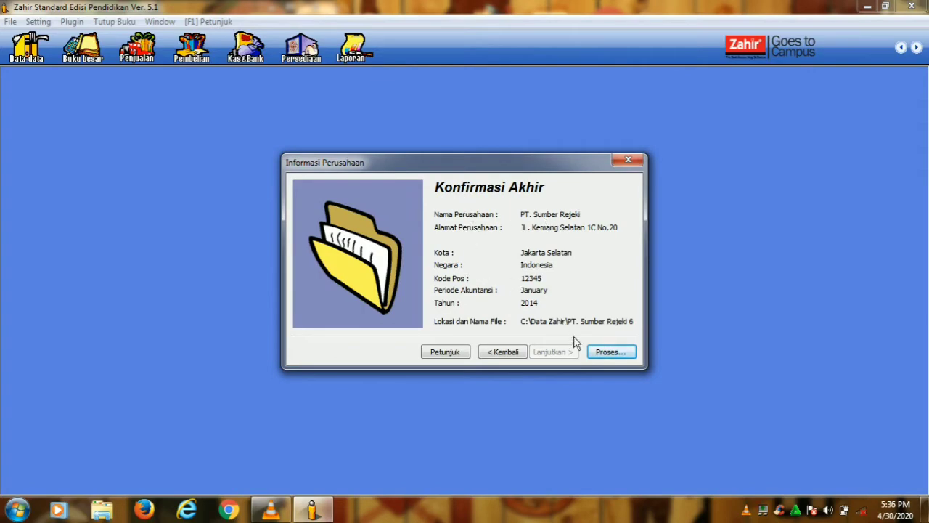
left_click(609, 353)
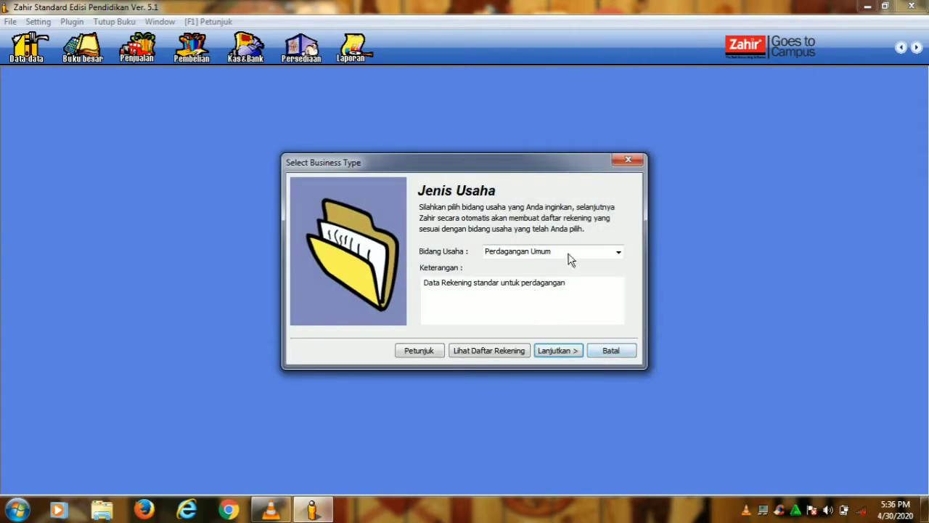
- Choose Perdagangan Umum as business type and Rupiah (IDR) as functional currency, finishing setup
left_click(573, 352)
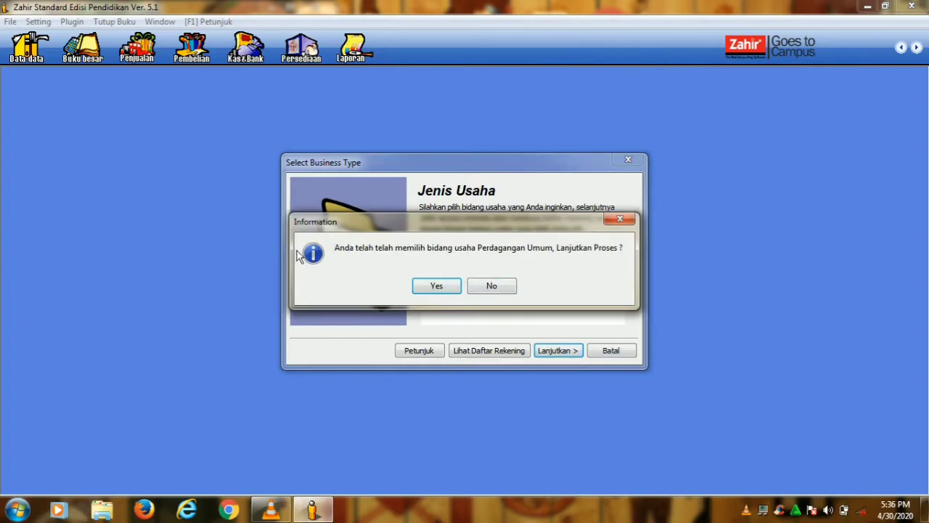
left_click(439, 286)
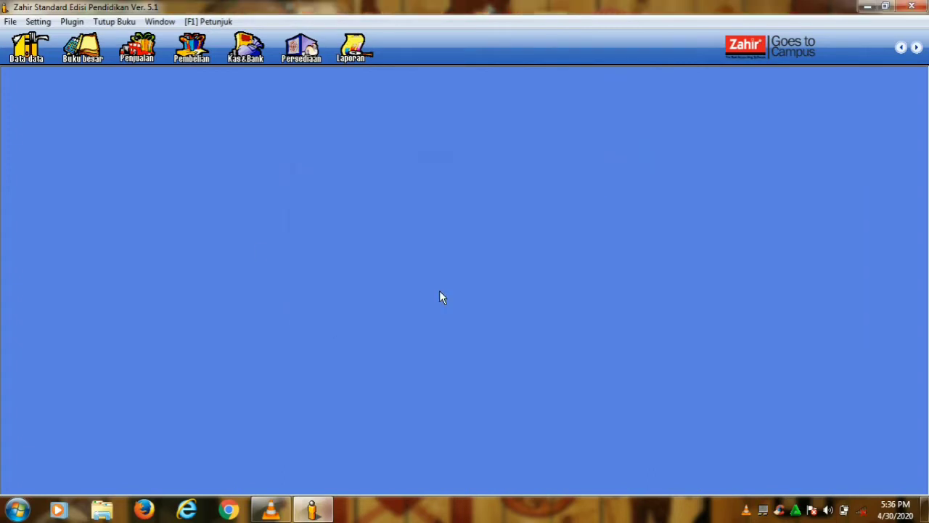
left_click(588, 349)
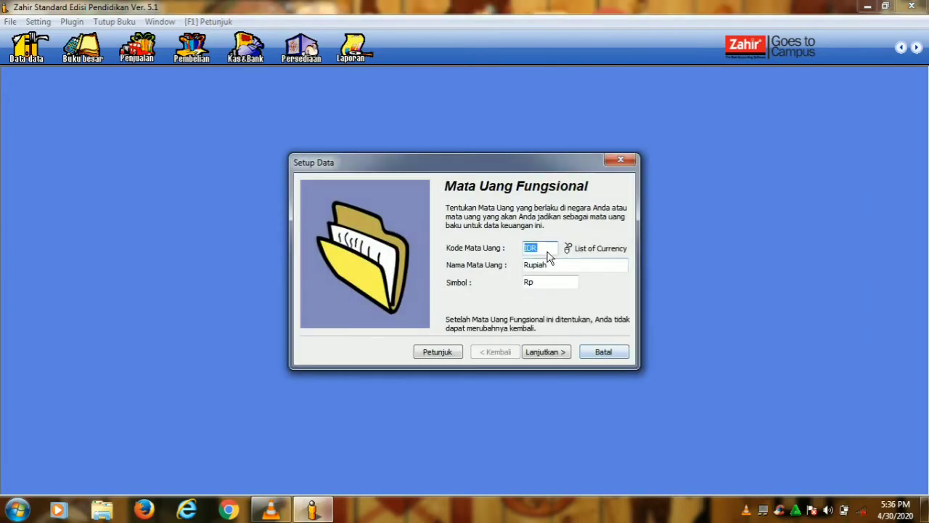
left_click(563, 247)
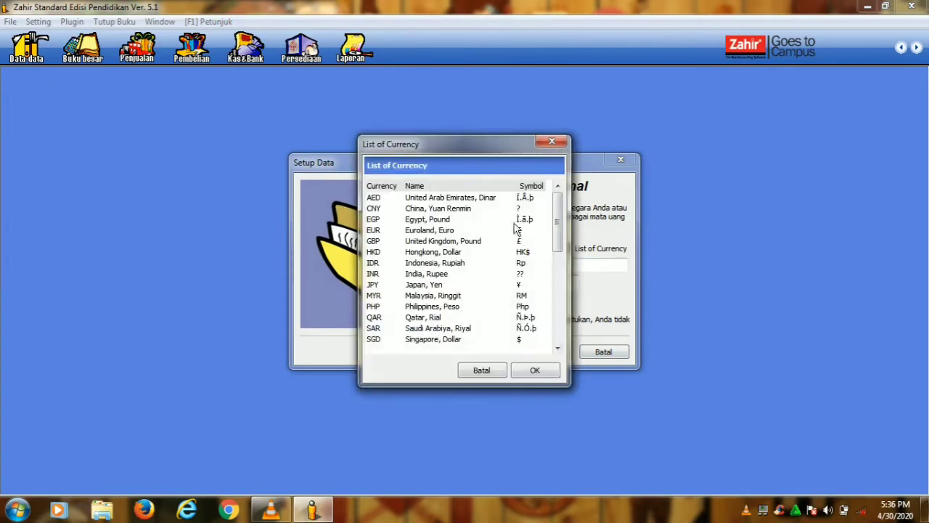
left_click(383, 263)
left_click(548, 371)
left_click(553, 354)
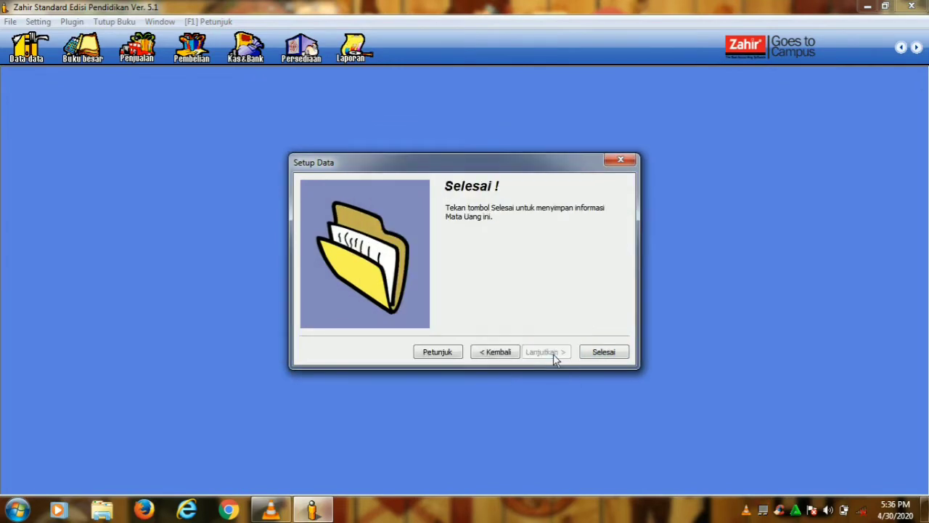
left_click(602, 352)
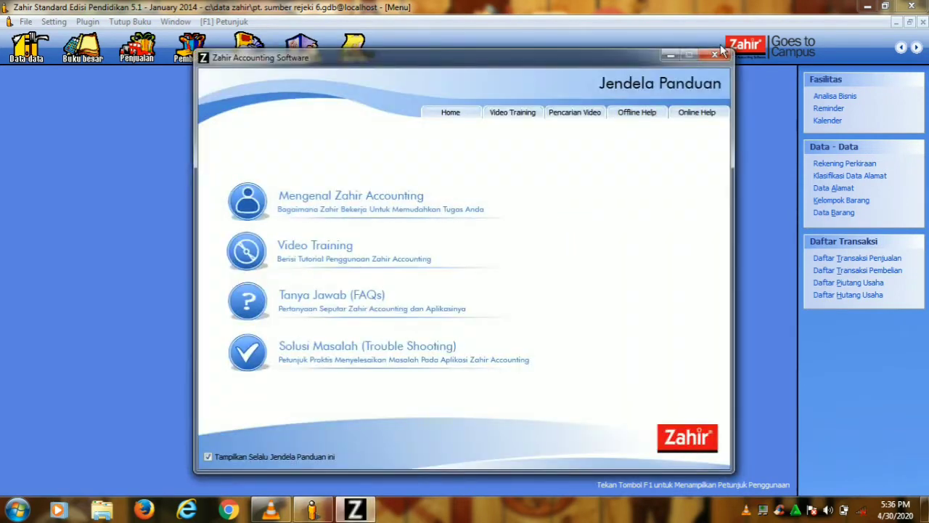
left_click(717, 53)
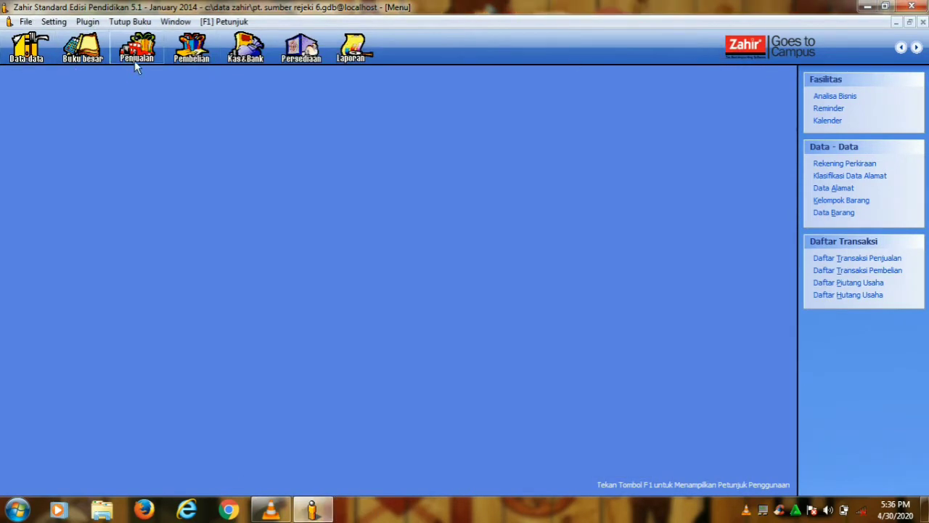
- Open the chart of accounts list from the Data Master page
left_click(26, 47)
left_click(138, 183)
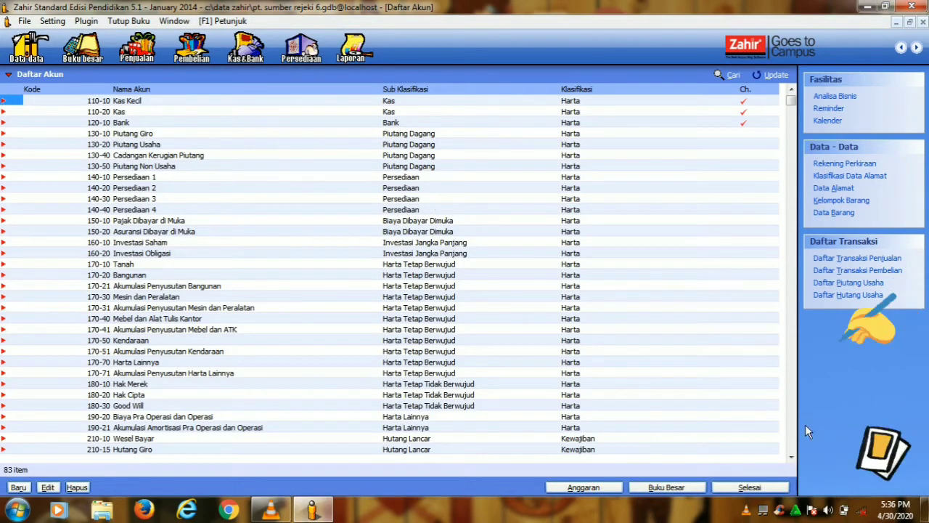
left_click_drag(793, 457, 794, 458)
left_click_drag(794, 89, 795, 89)
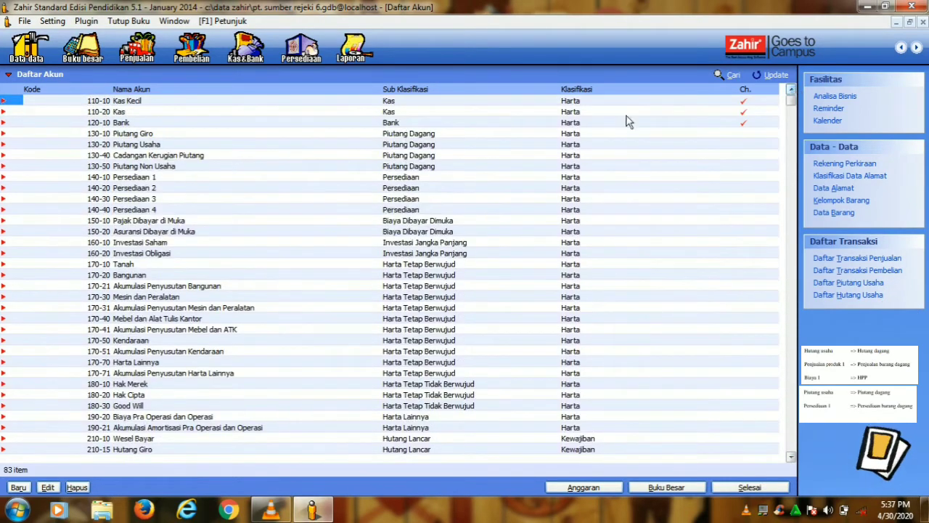
- Rename the Piutang Usaha account to Piutang Dagang
left_click(140, 144)
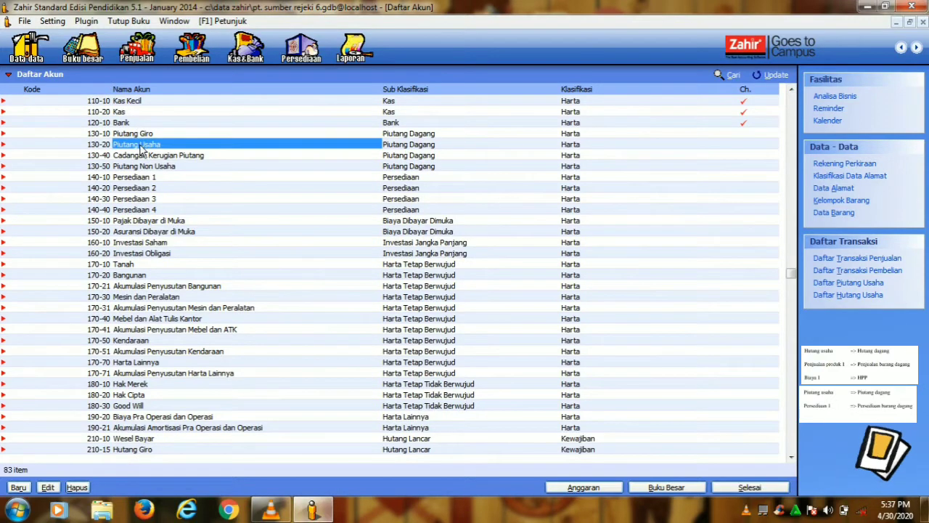
right_click(138, 143)
left_click(154, 170)
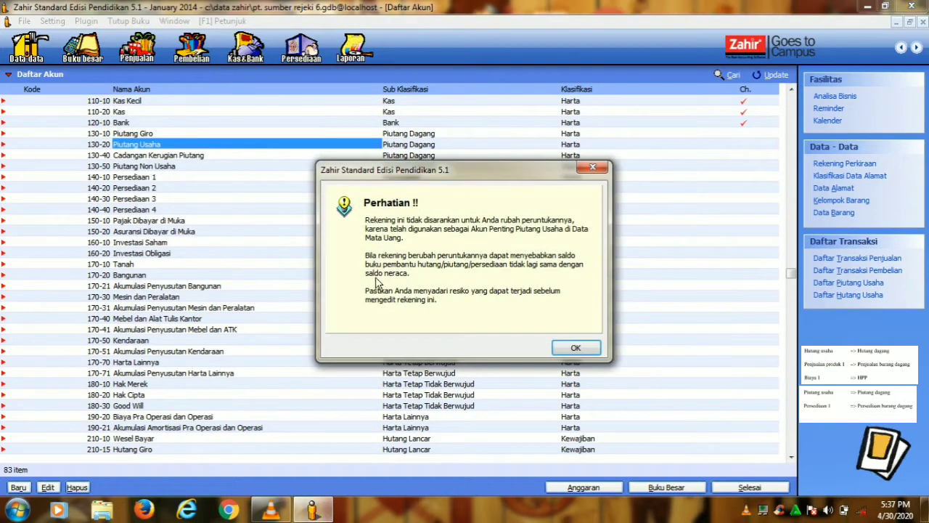
left_click(574, 349)
left_click(447, 269)
left_click_drag(448, 270, 426, 270)
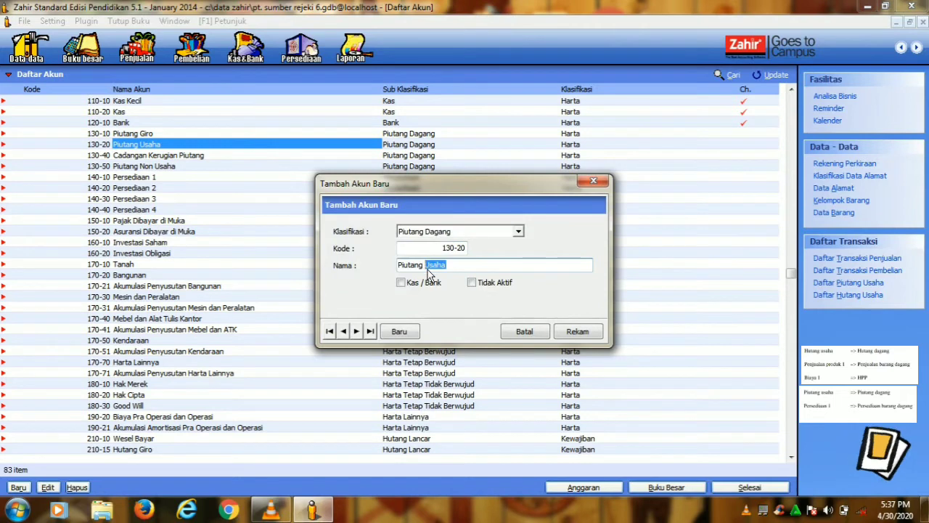
type("Dagang")
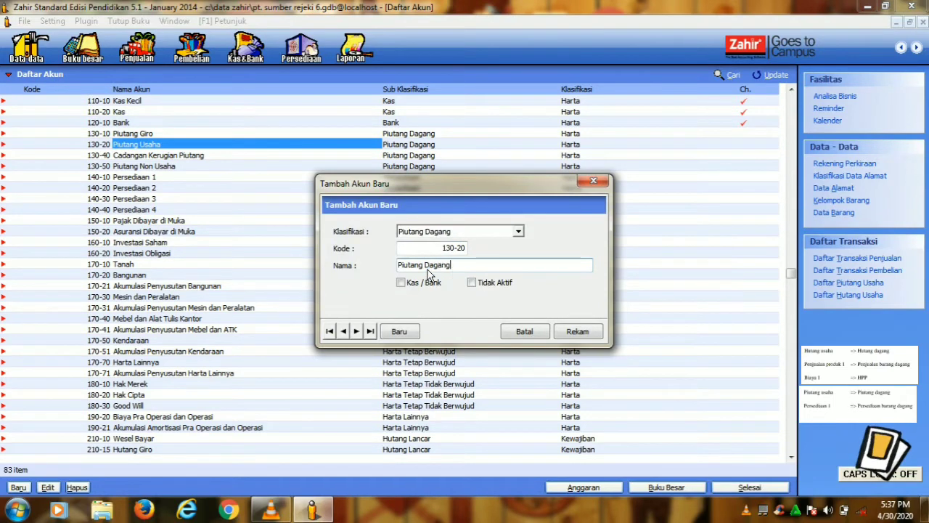
left_click(578, 331)
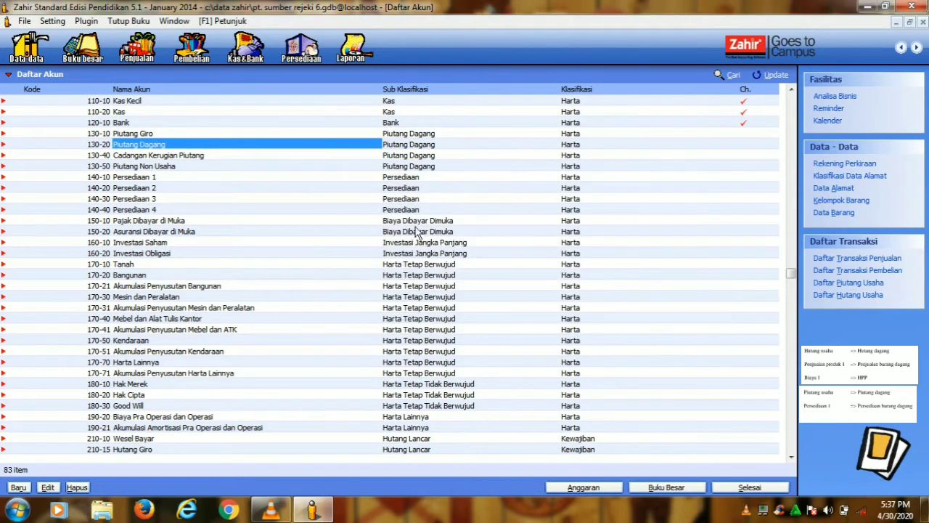
- Rename account 140-10 Persediaan 1 to Persediaan Barang Dagang
right_click(183, 178)
left_click(202, 204)
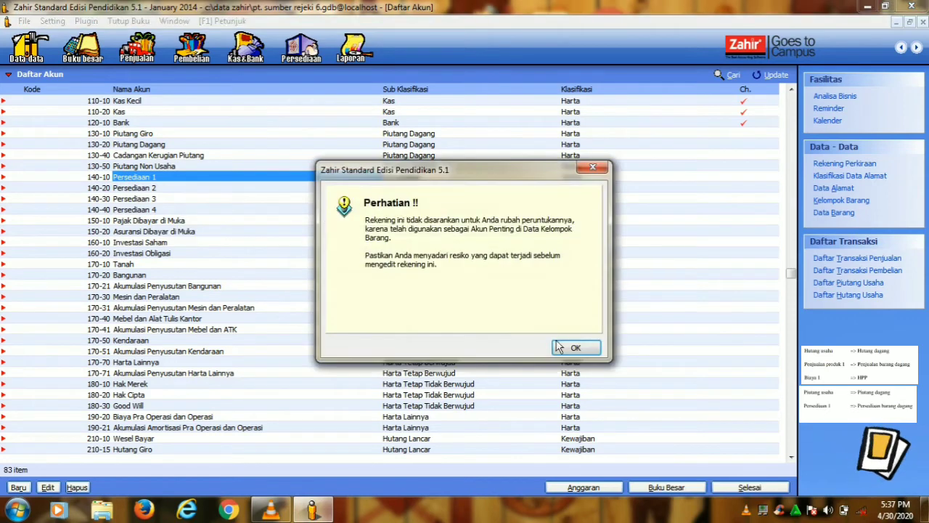
left_click(560, 345)
left_click_drag(469, 270, 440, 267)
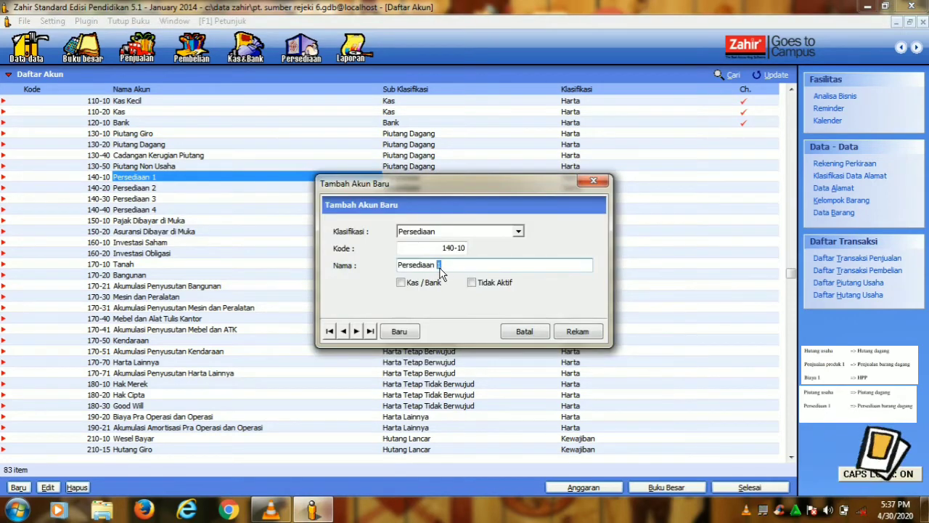
type("Barang Dagan")
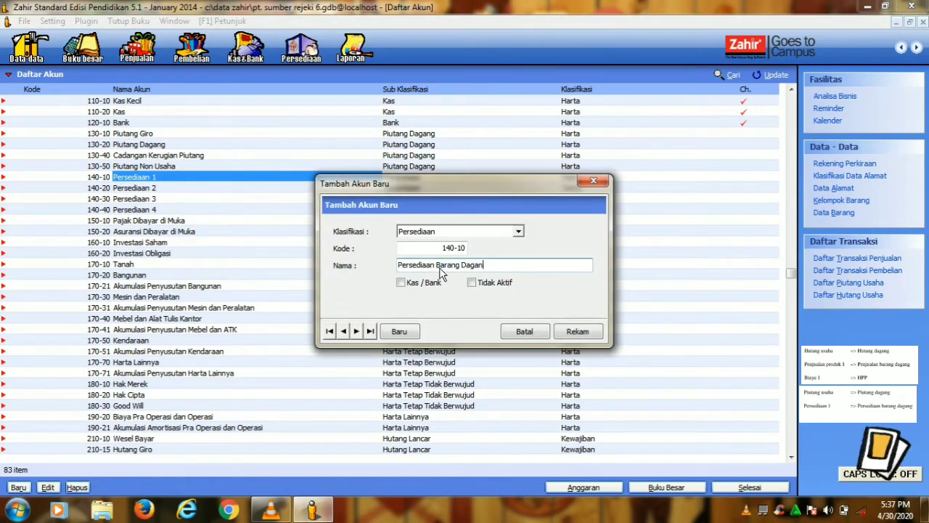
type("g")
left_click(577, 332)
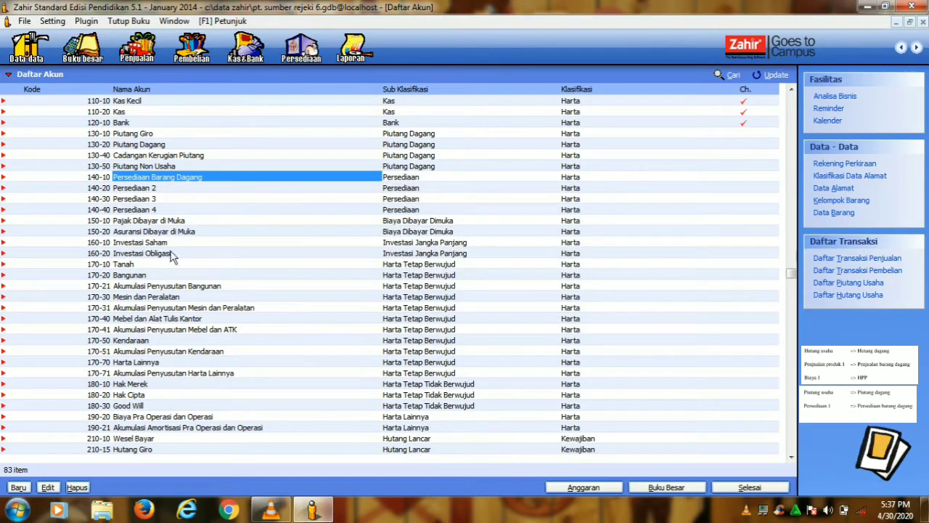
- Rename account 210-20 Hutang Usaha to Hutang Dagang
right_click(145, 454)
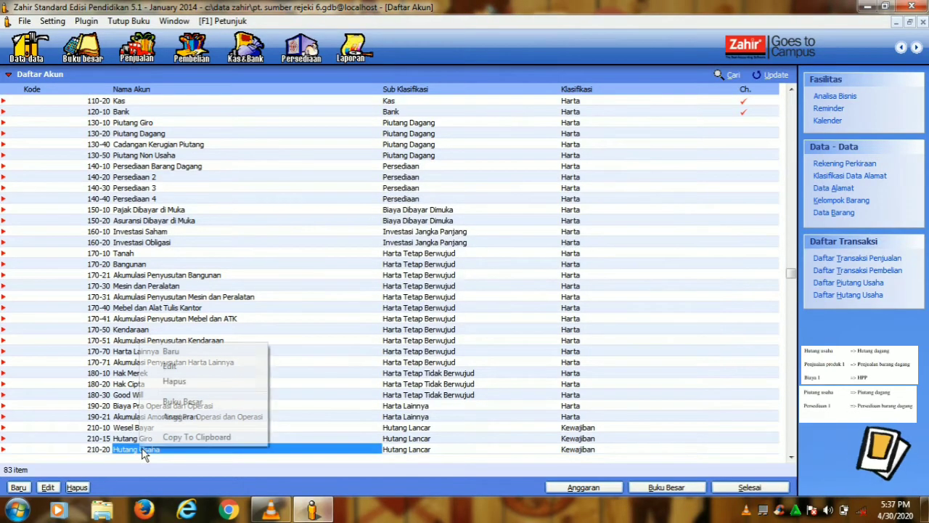
left_click(173, 367)
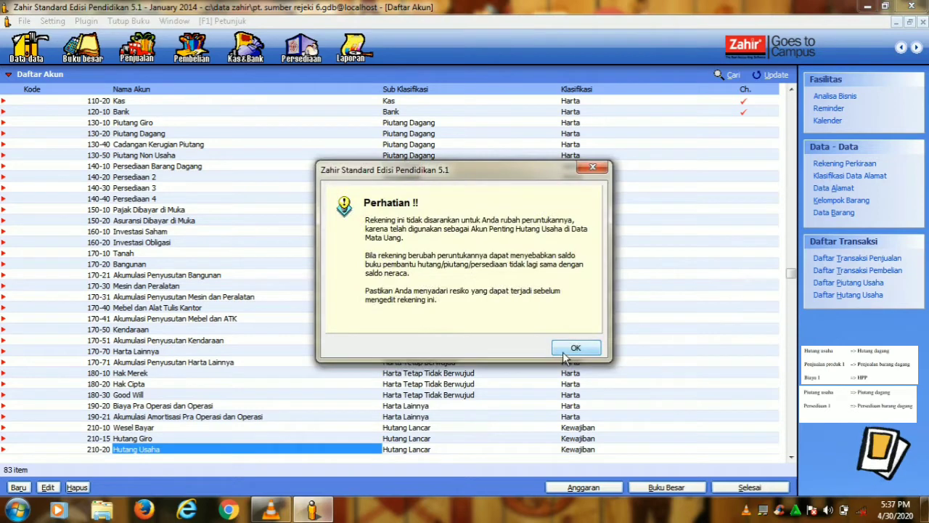
left_click(575, 348)
left_click_drag(445, 265, 432, 267)
key("Caps_Lock")
type("D")
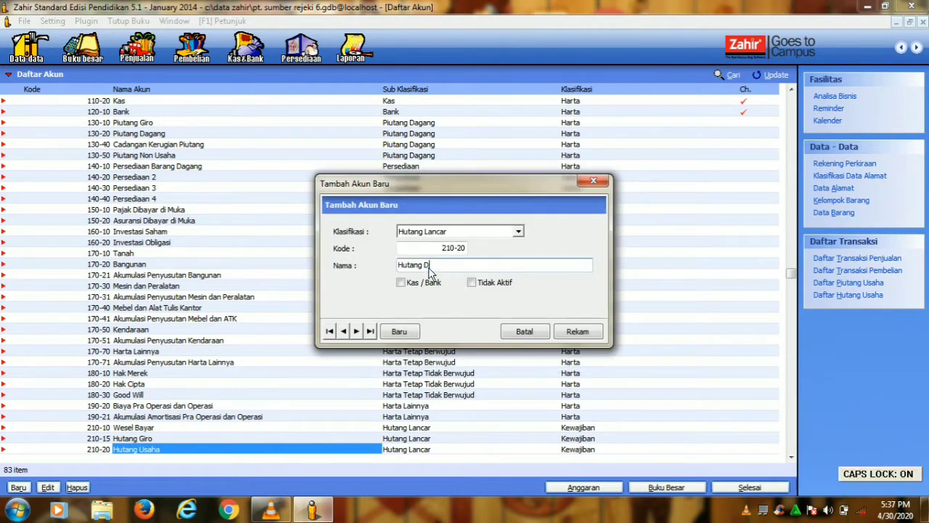
type("agang")
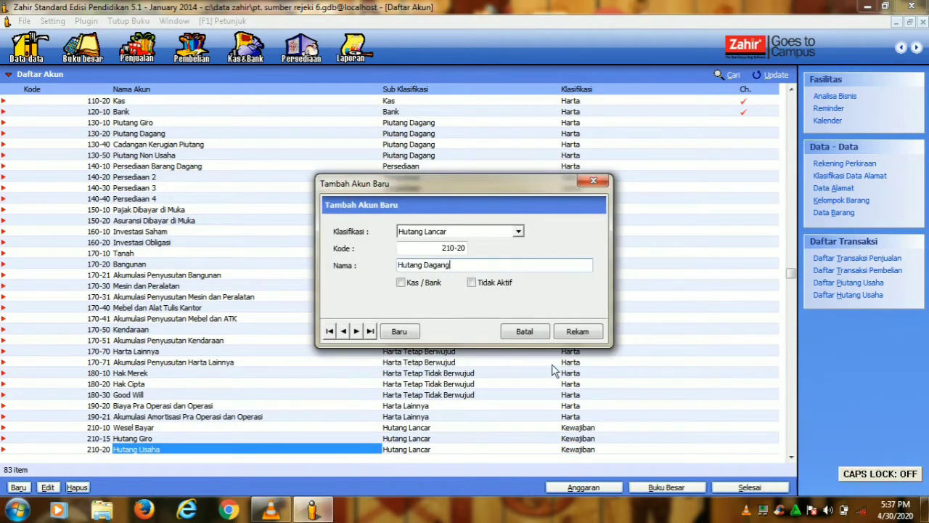
left_click(573, 331)
- Rename account 410-10 Penjualan Produk 1 to Penjualan Barang Dagang
scroll(348, 393, "down", 9)
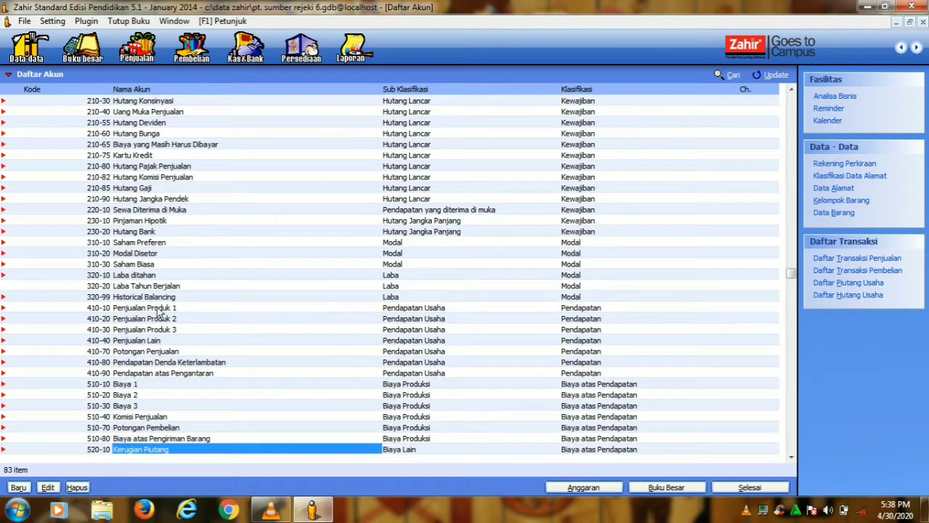
right_click(158, 312)
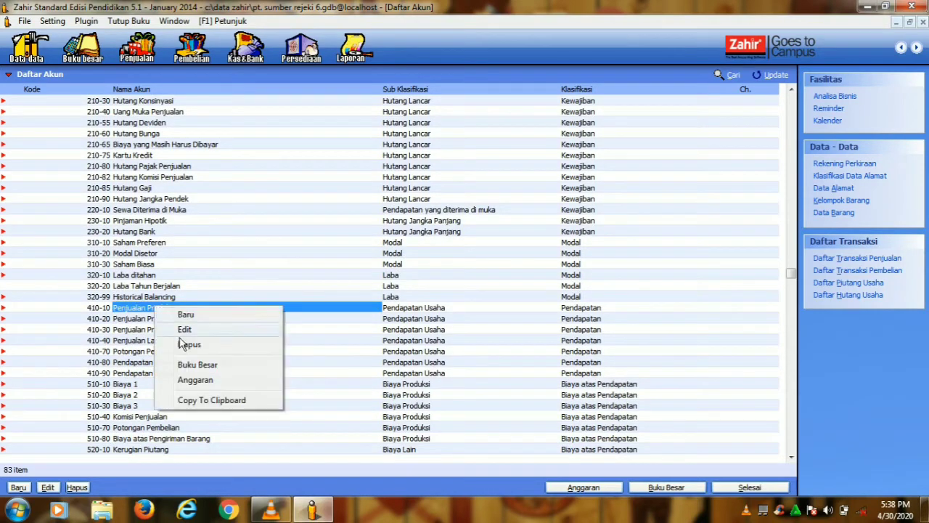
left_click(187, 328)
left_click(575, 348)
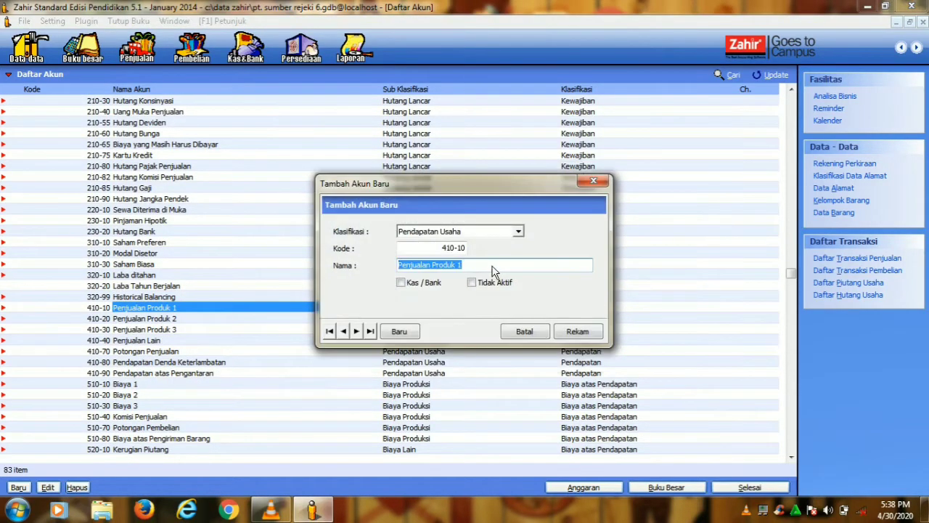
left_click_drag(496, 265, 435, 266)
key("Caps_Lock")
type("Bara")
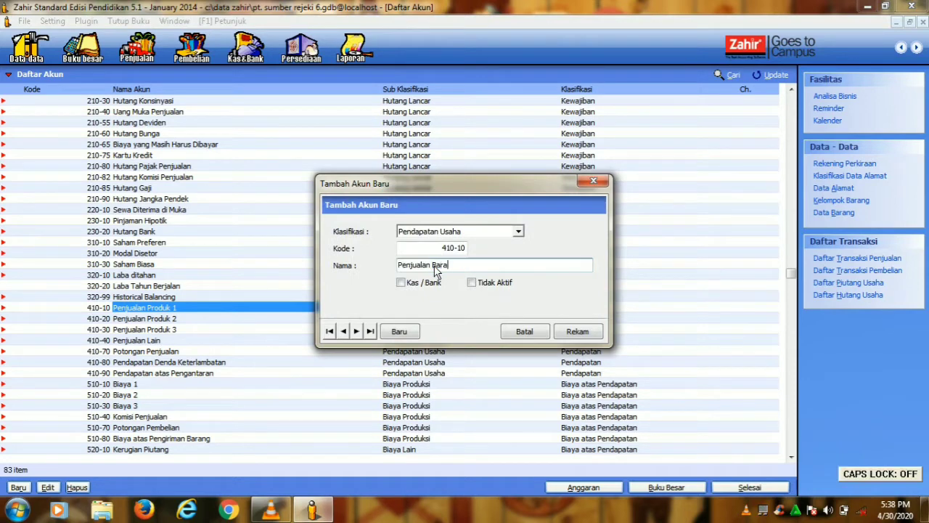
type("ng Dagnag")
key("BackSpace")
key("BackSpace")
key("BackSpace")
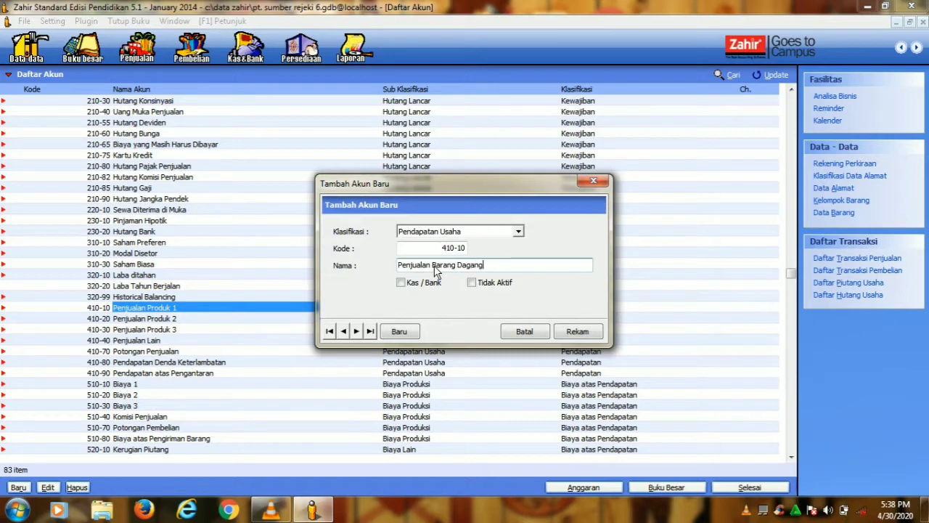
left_click(586, 336)
- Rename account 510-10 Biaya 1 to HPP
right_click(145, 385)
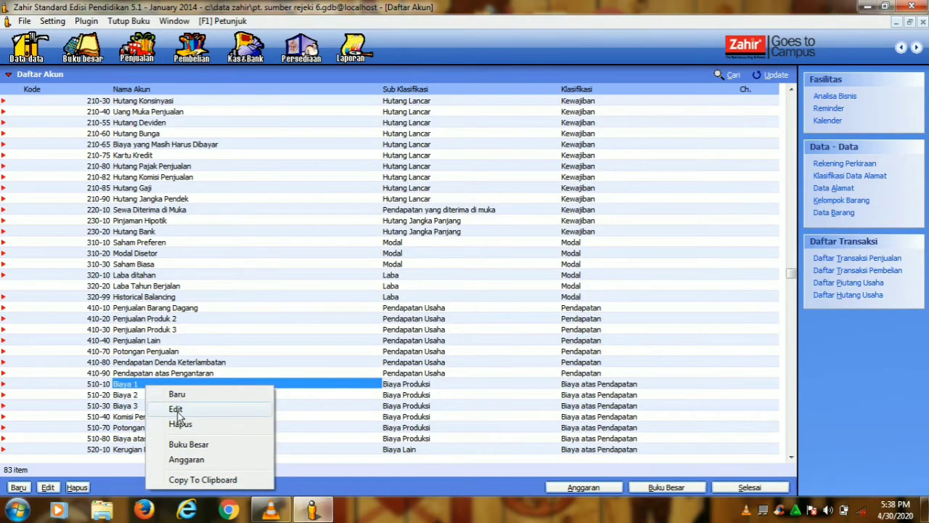
left_click(175, 410)
left_click(573, 348)
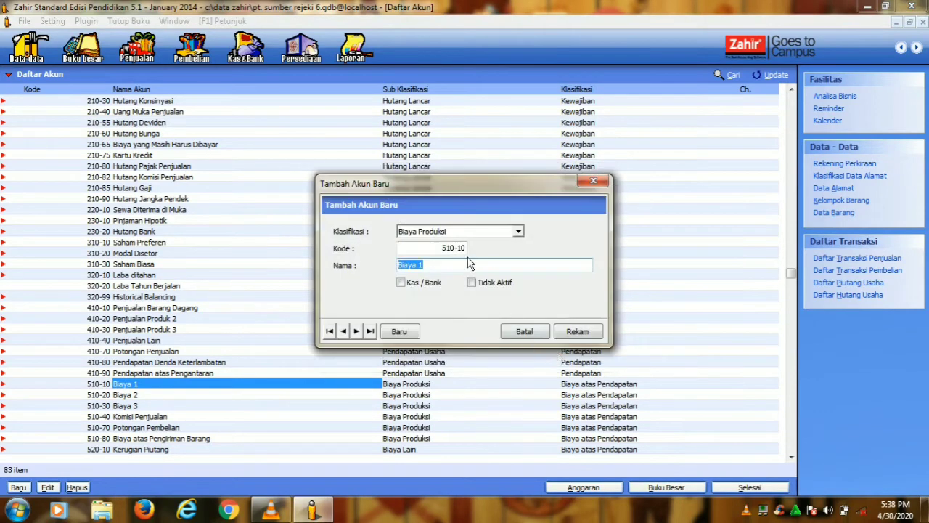
key("Caps_Lock")
type("HPP")
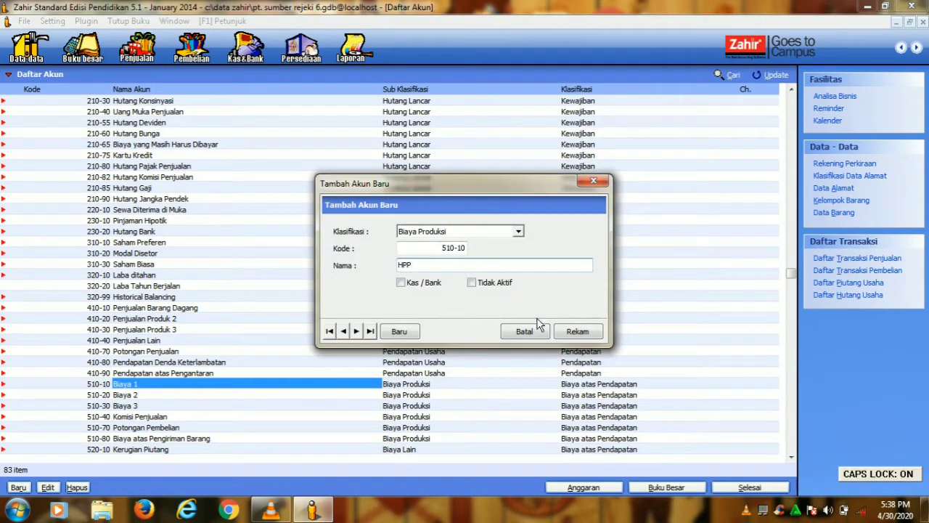
left_click(577, 331)
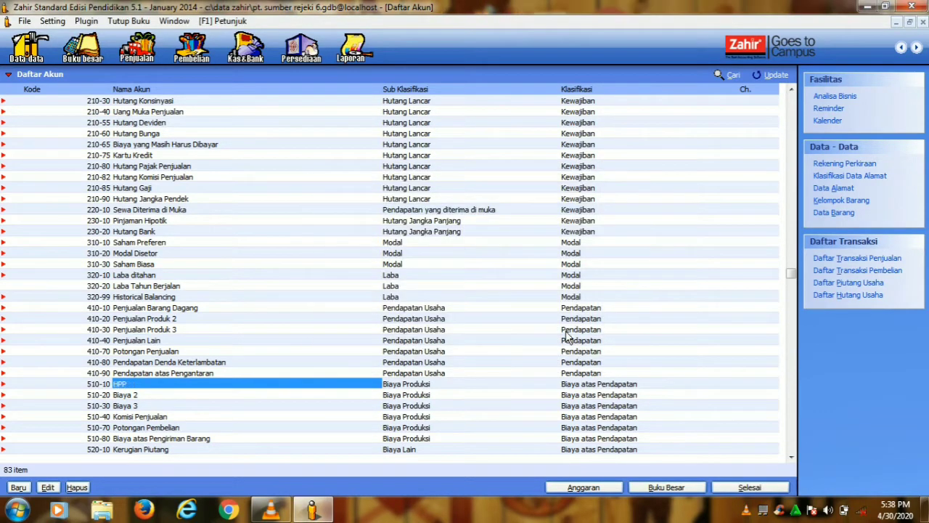
- Close the Daftar Akun list and bring up the Setting menu
left_click(759, 487)
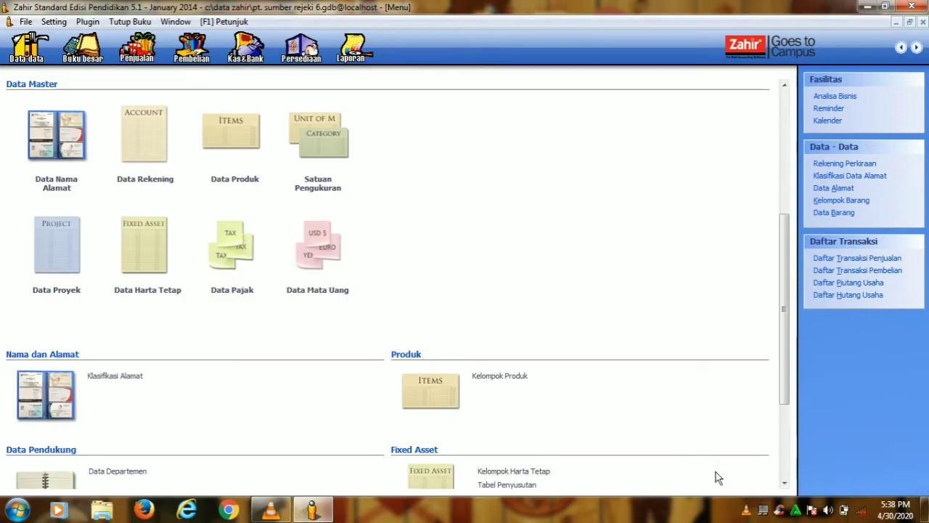
left_click(53, 21)
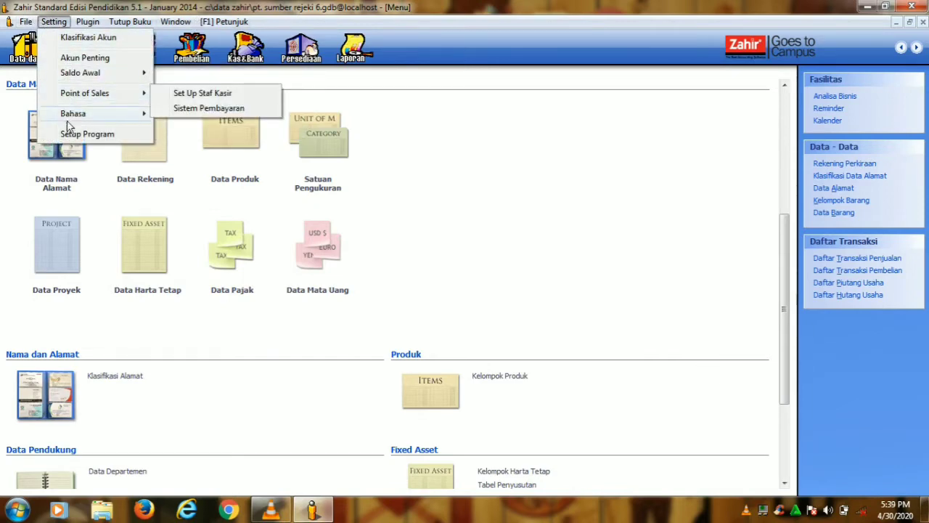
- Enter opening balances Kas 3,500,000, Bank 25,500,000, Piutang Dagang 4,550,000, Persediaan 13,815,000
left_click(176, 75)
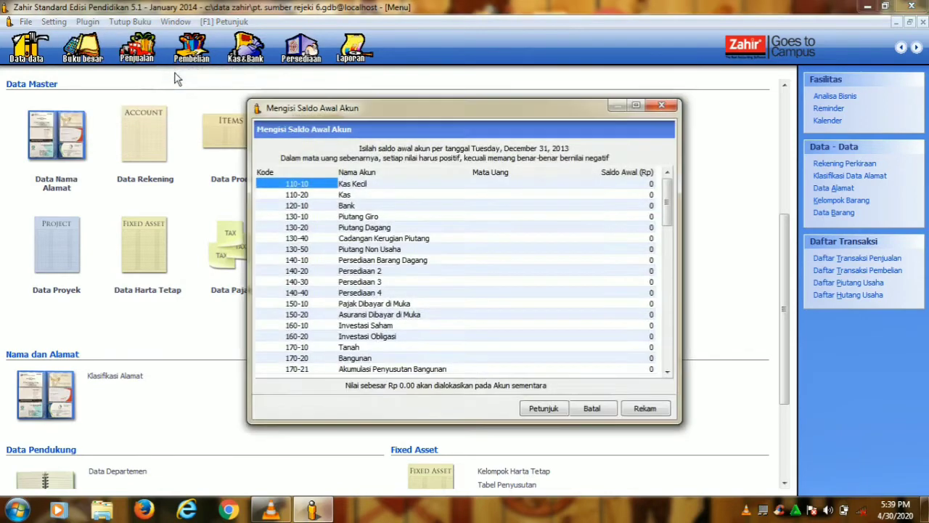
left_click(551, 195)
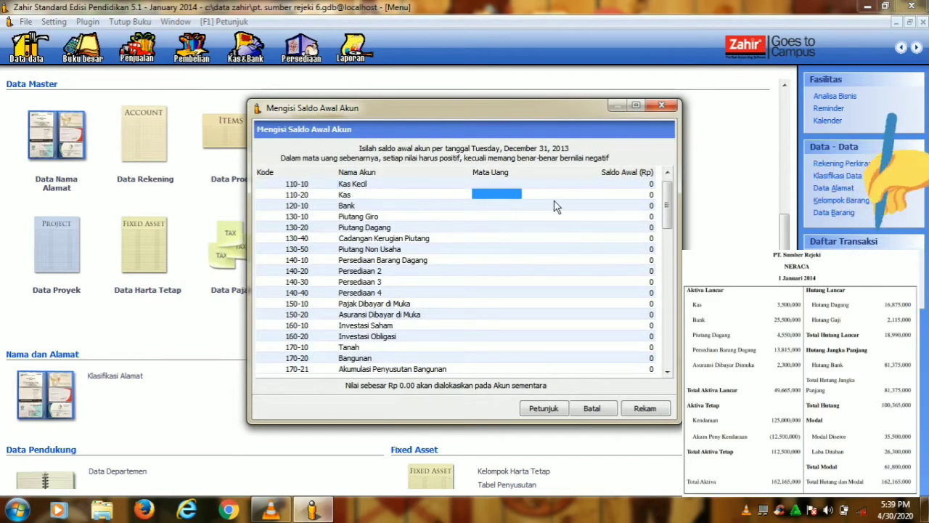
type("3,500,000")
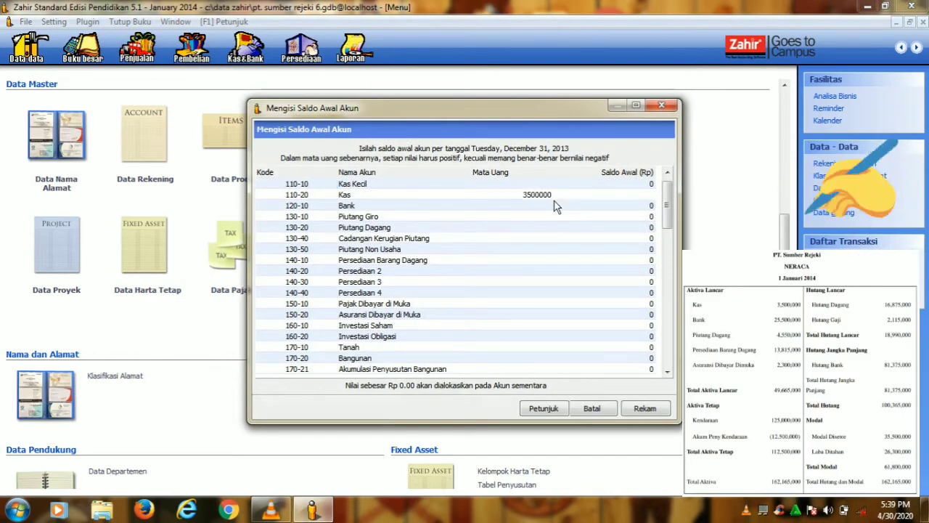
left_click(554, 206)
type("25,500,000")
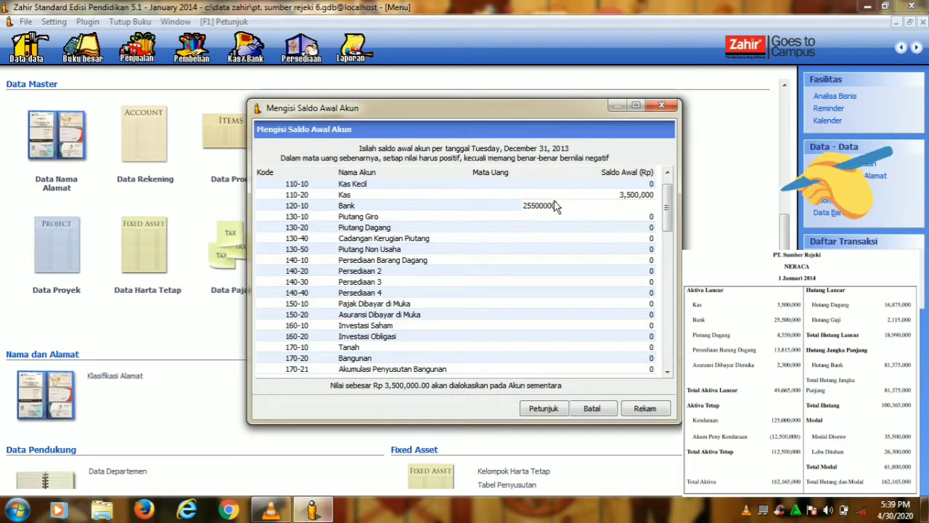
key("Return")
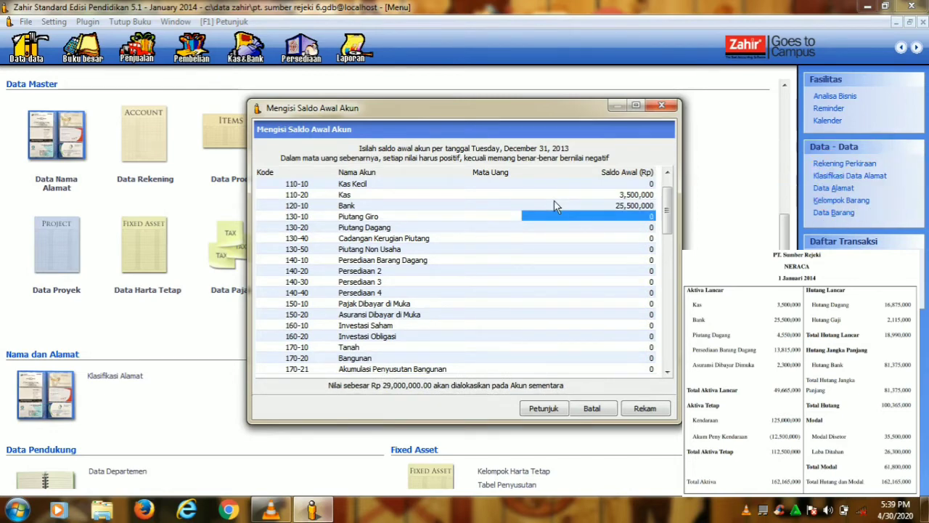
key("Return")
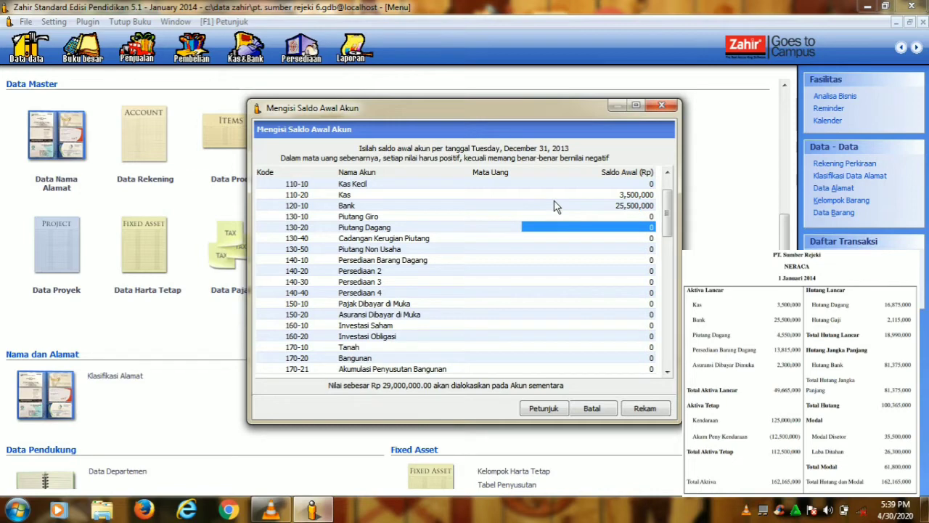
type("4,")
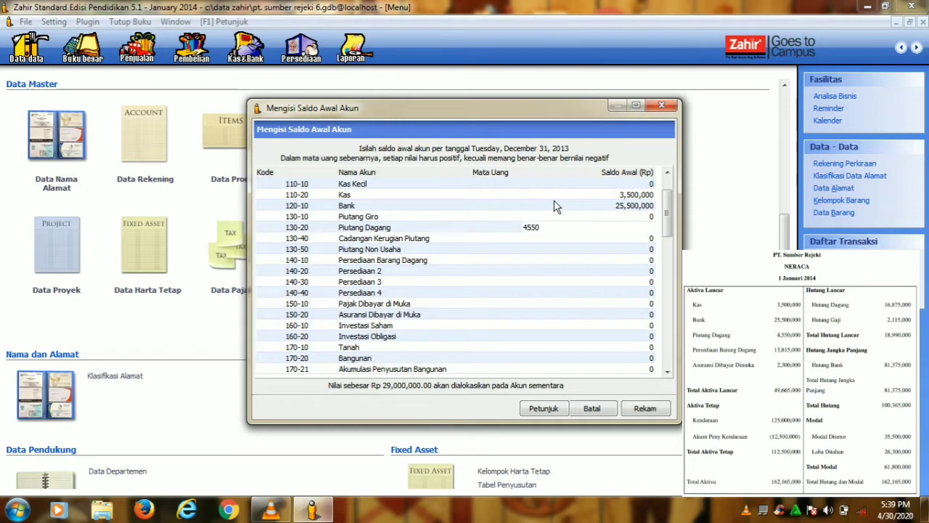
type("550,000")
key("Return")
key("Return")
key("Return")
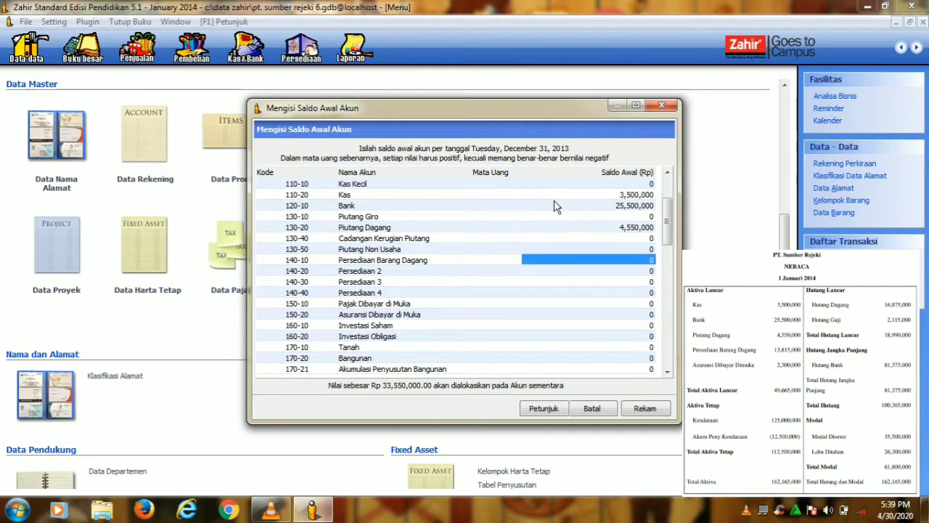
type("13815000")
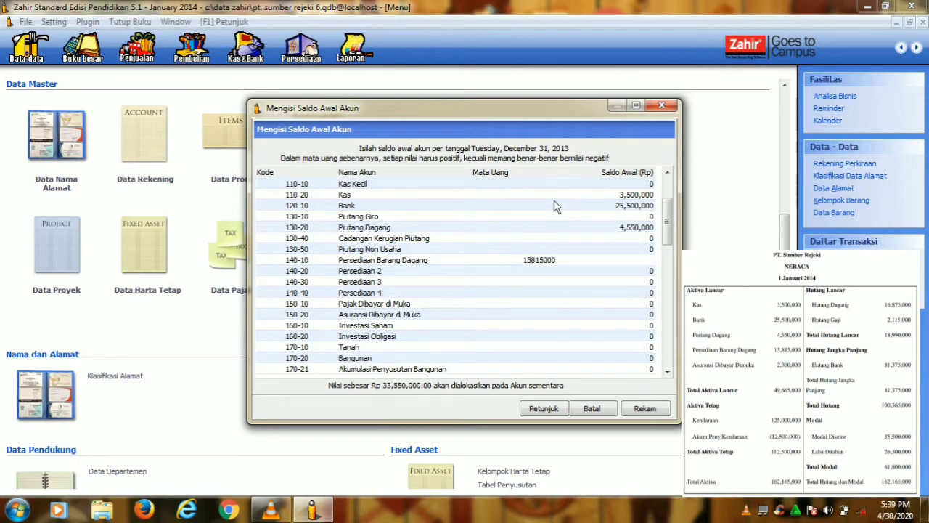
key("Return")
- Enter Asuransi Dibayar di Muka 2,300,000, Kendaraan 125,000,000 and depreciation -12,500,000
key("Down")
key("Down")
key("Down")
key("Down")
key("Down")
key("Down")
key("Down")
key("Down")
key("Down")
key("Down")
key("Down")
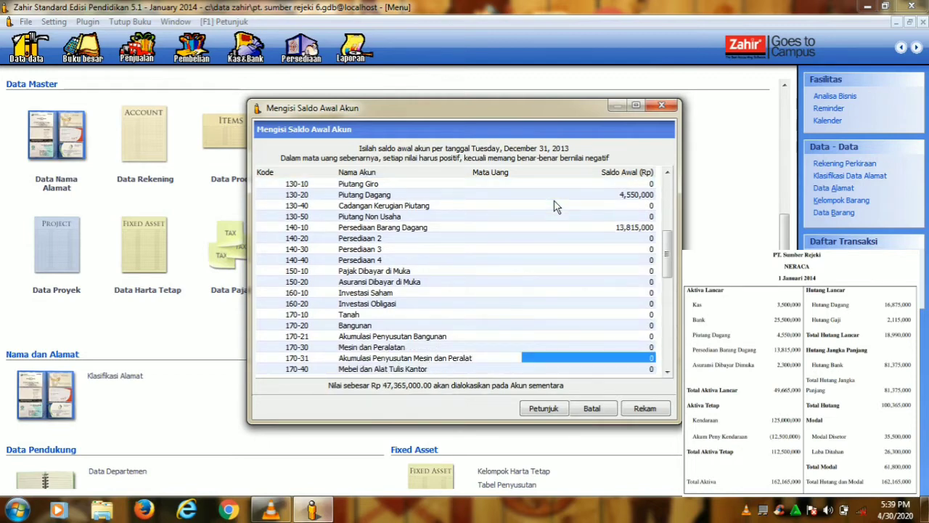
left_click(454, 284)
left_click(601, 283)
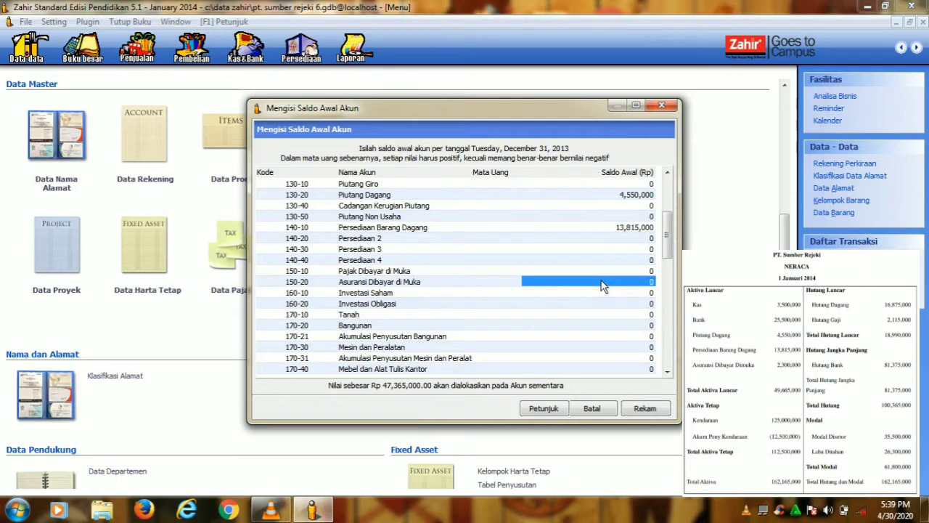
type("2300000")
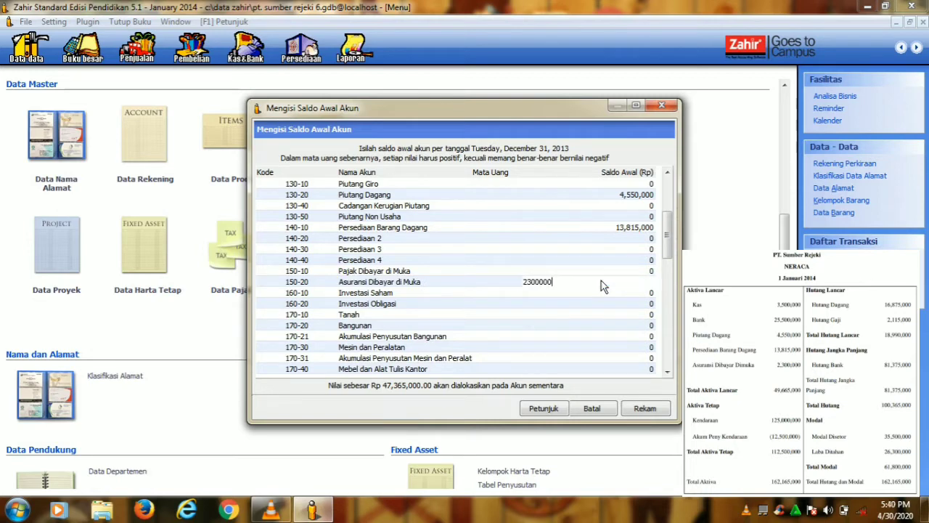
key("Return")
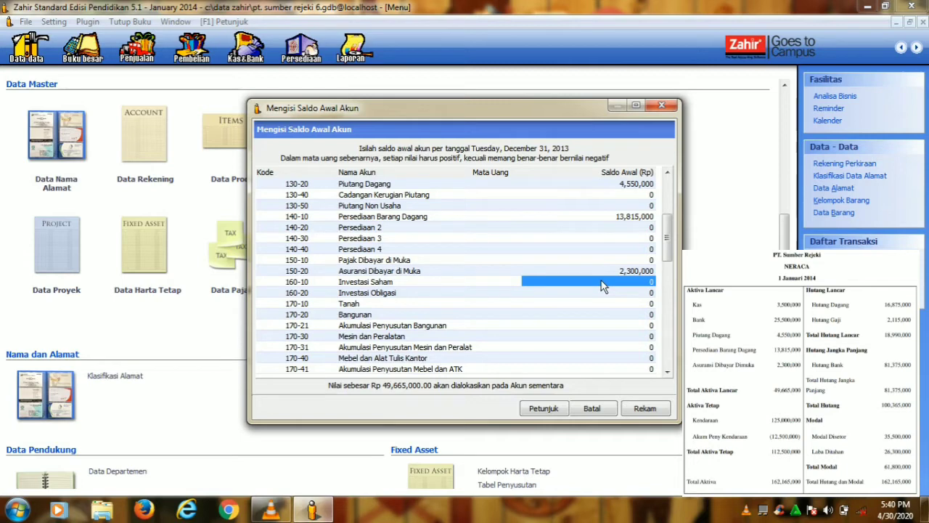
key("Down")
key("Down")
key("Down")
key("Down")
key("Down")
key("Down")
key("Down")
key("Down")
key("Down")
key("Down")
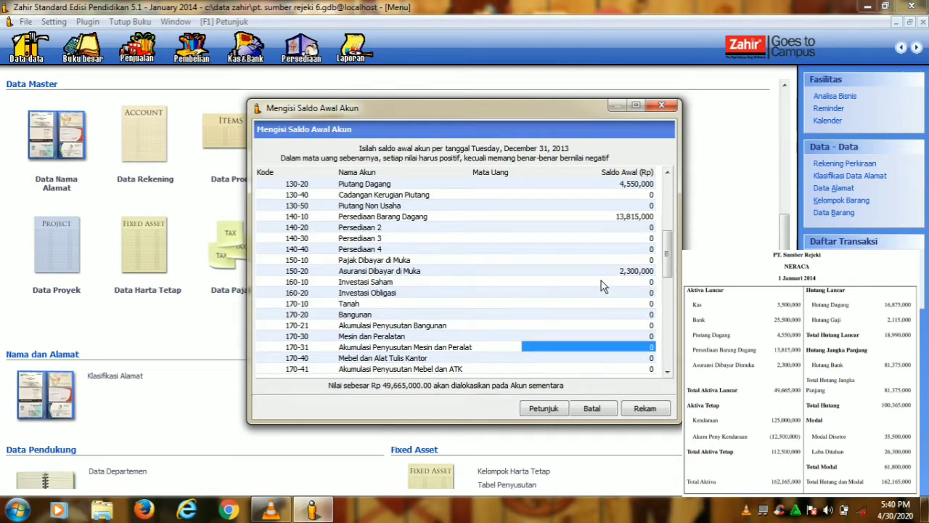
key("Up")
type("1")
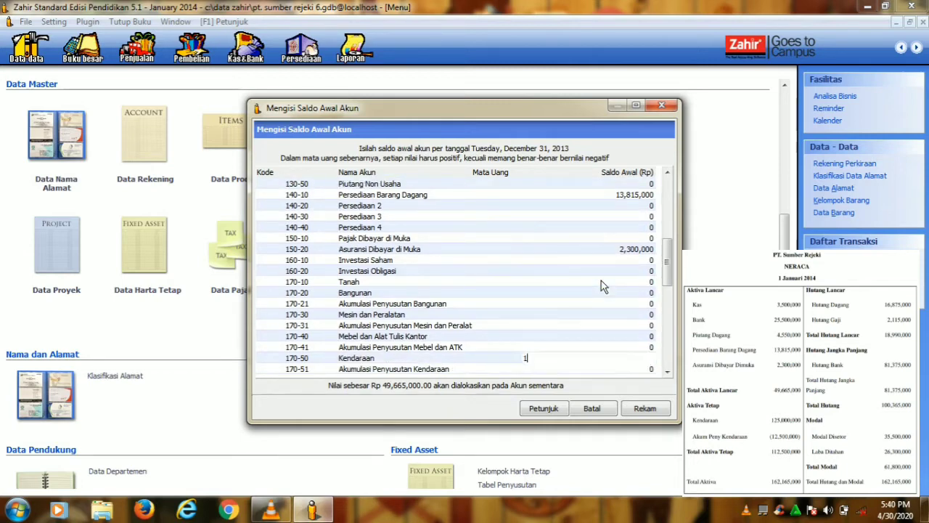
type("25,000,000000")
key("Return")
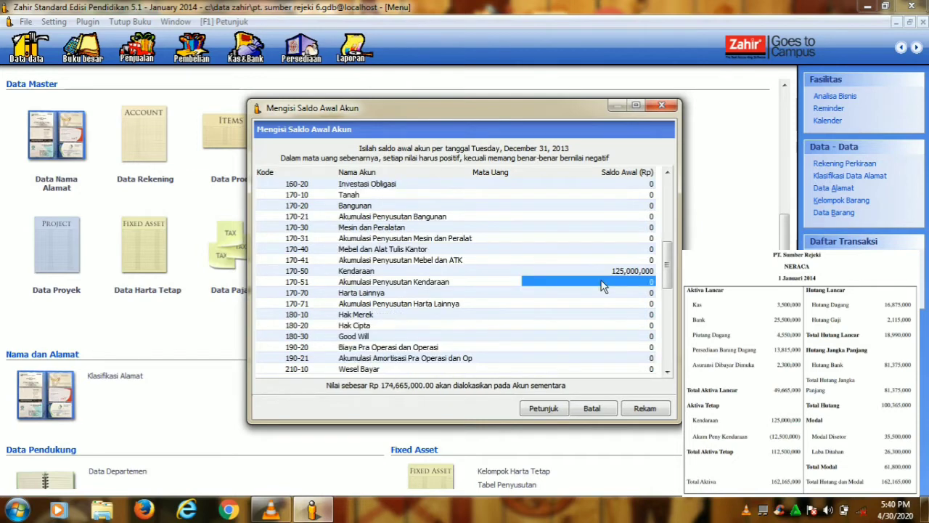
type("-")
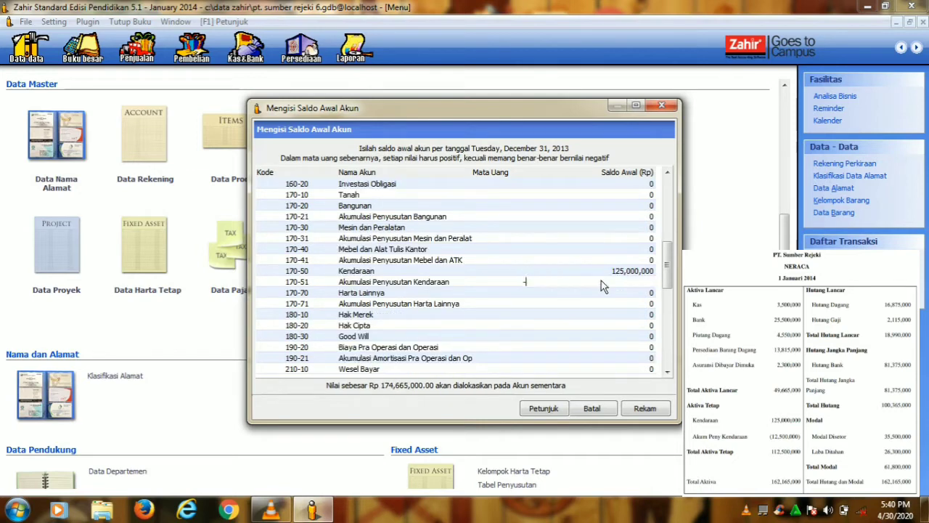
type("12,500,000")
key("Return")
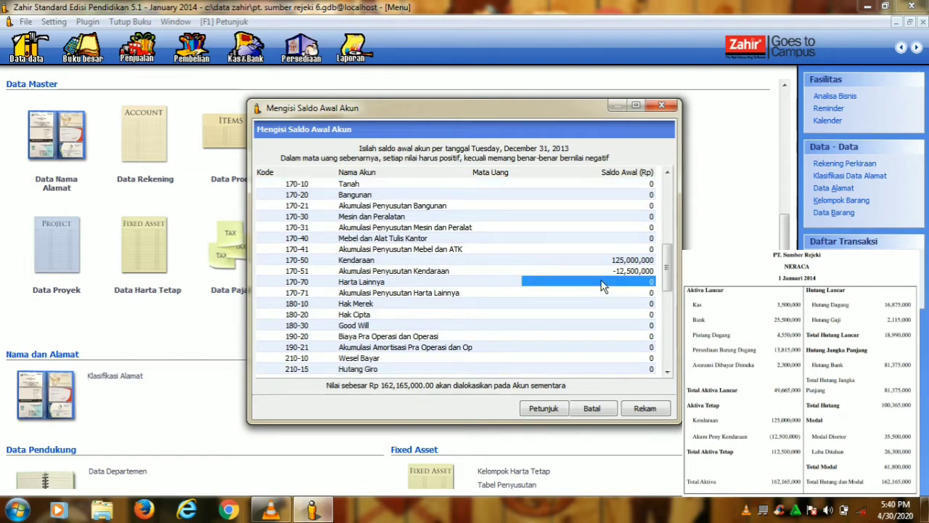
- Enter opening balances Hutang Dagang 16,875,000 and Hutang Gaji 2,115,000
key("Down")
key("Down")
key("Down")
key("Down")
key("Down")
key("Down")
key("Down")
key("Down")
key("Down")
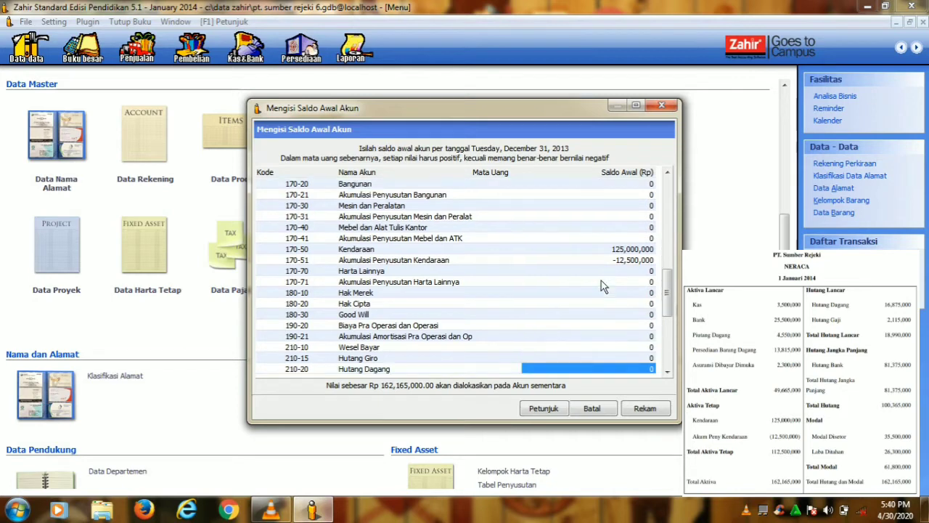
type("16875000")
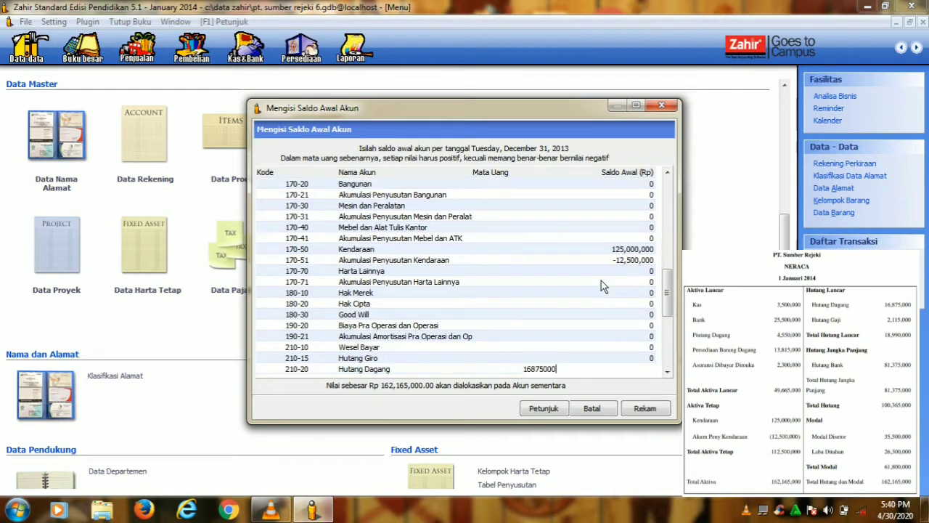
key("Return")
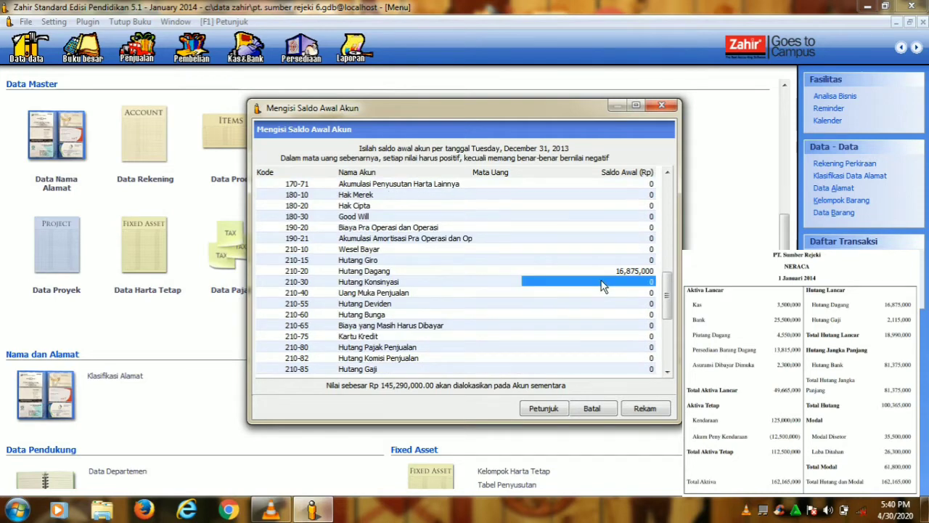
key("Down")
key("Down")
key("Down")
key("Down")
key("Down")
key("Down")
key("Down")
key("Down")
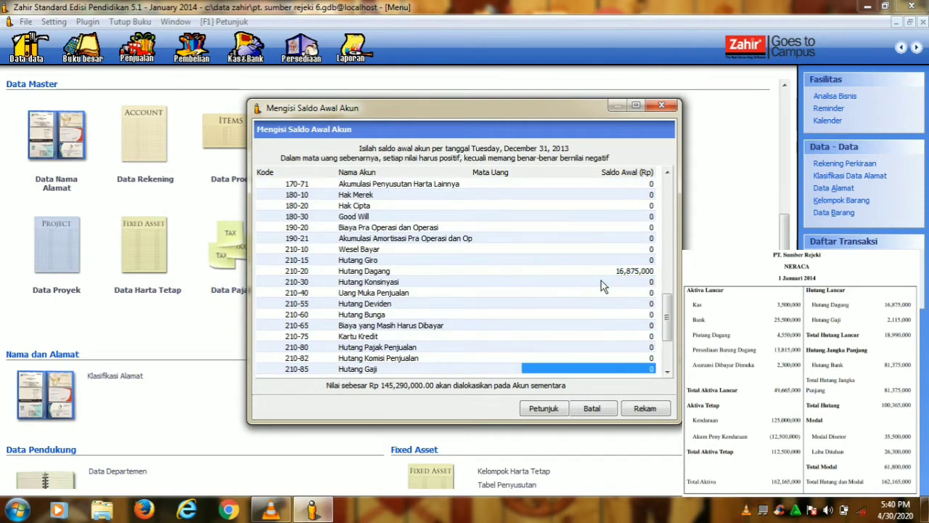
type("2115000")
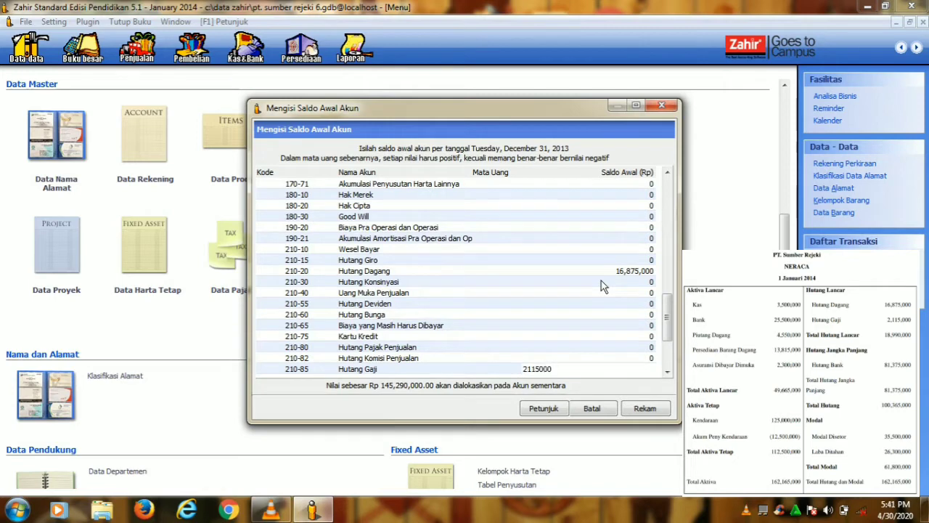
key("Return")
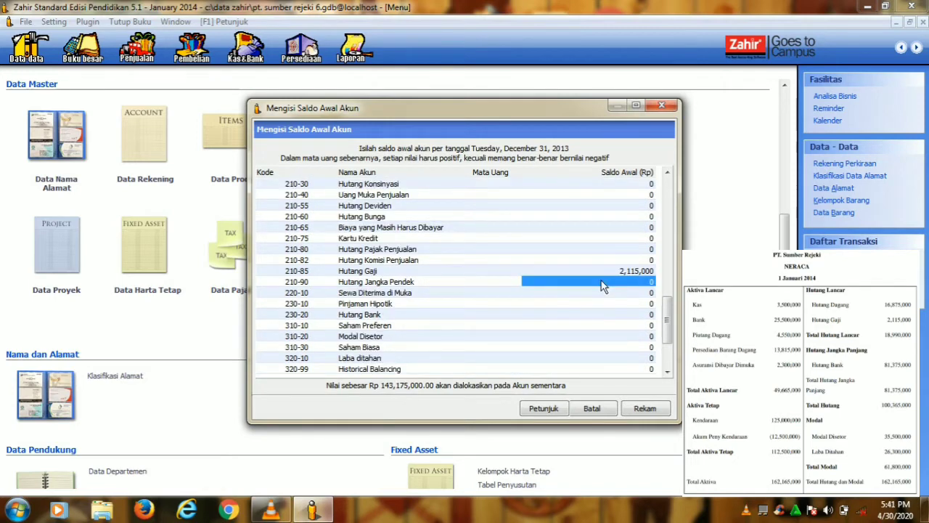
- Enter Hutang Bank 81,375,000, Modal Disetor 35,500,000 and Saham Biasa 26,300,000
key("Down")
key("Down")
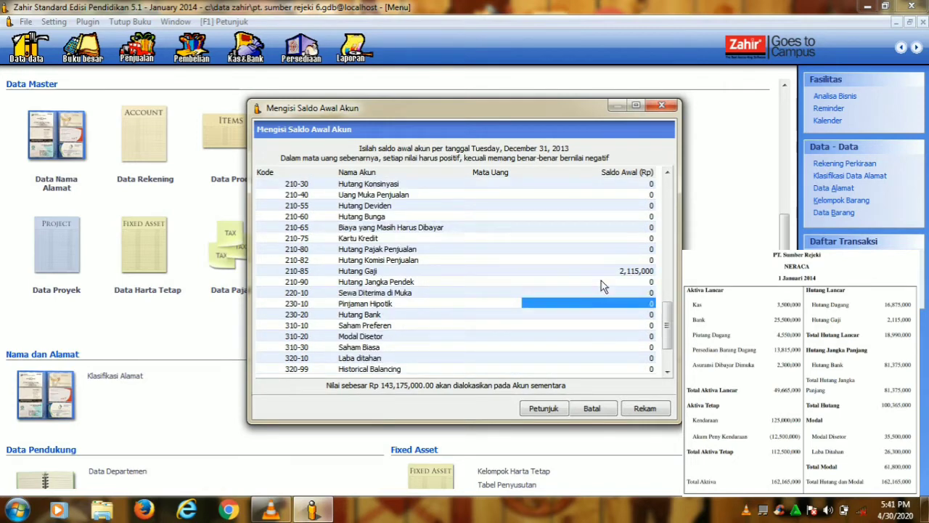
key("Down")
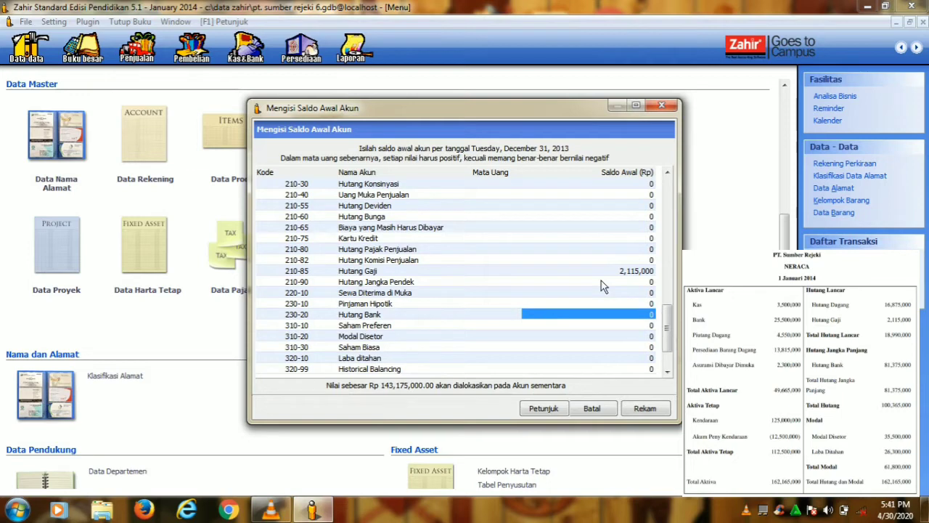
type("81")
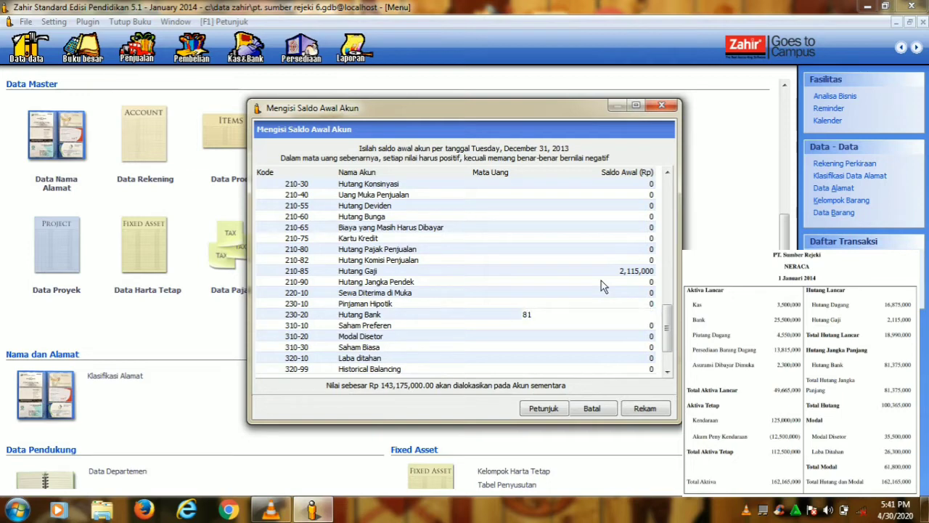
type("375000")
key("BackSpace")
key("BackSpace")
key("BackSpace")
key("BackSpace")
key("BackSpace")
key("BackSpace")
key("BackSpace")
type("1375000")
key("Return")
key("Down")
key("Down")
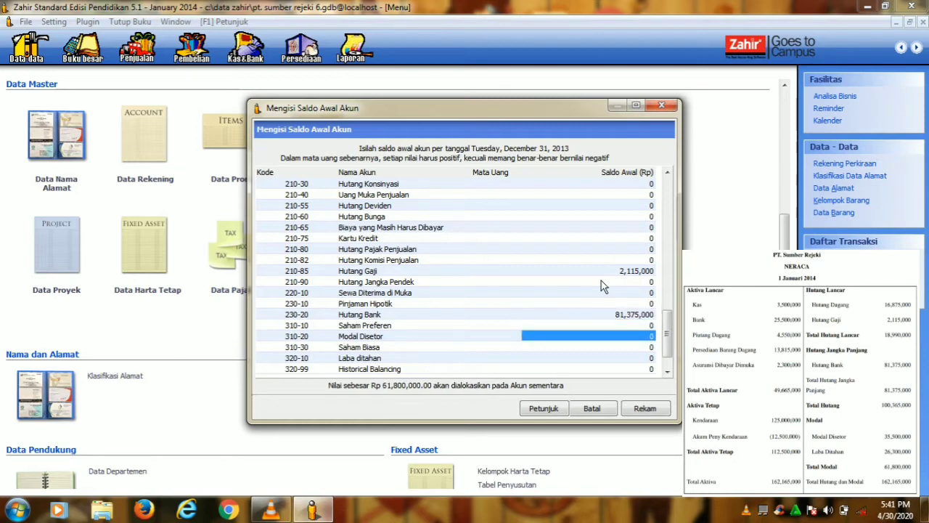
type("35,")
type("500,00")
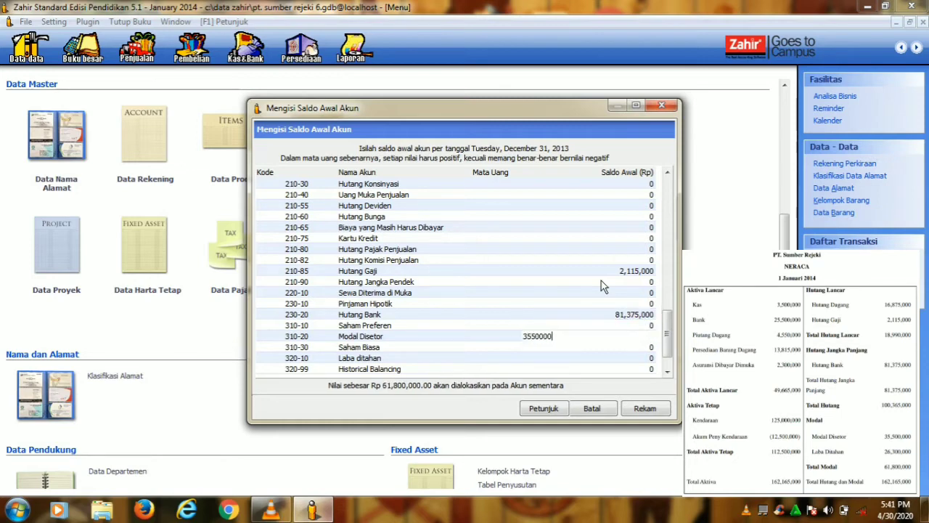
type("0")
key("Return")
key("Down")
type("2")
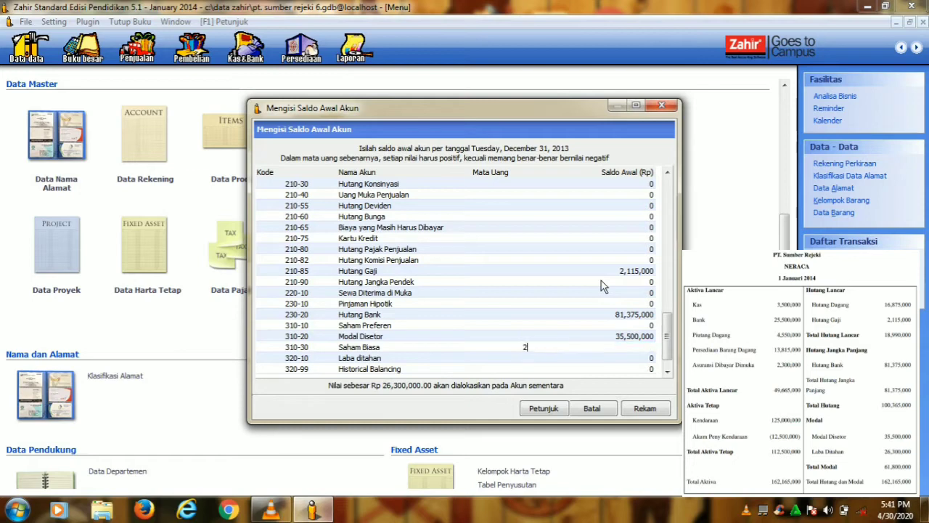
type("6,300,000")
key("Return")
key("Down")
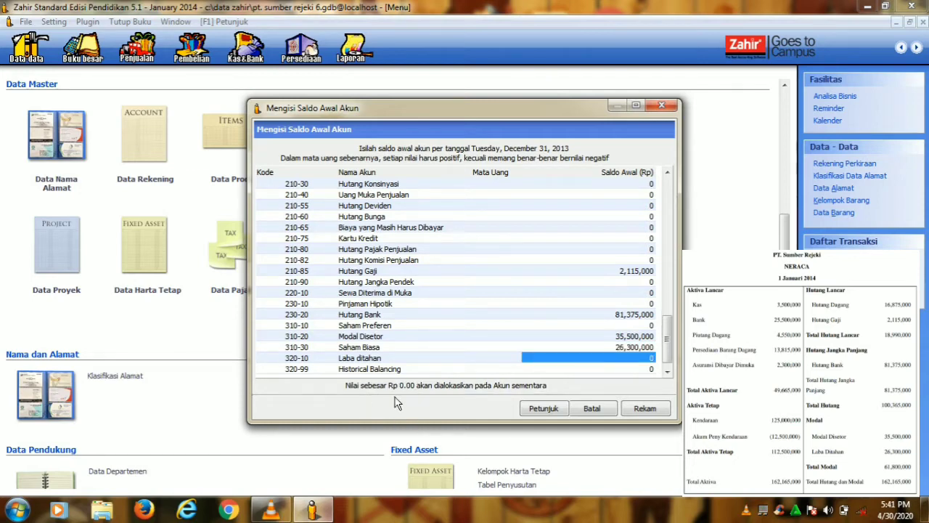
- Save the opening balances with Rekam and dismiss the Data Terkunci error
left_click(645, 409)
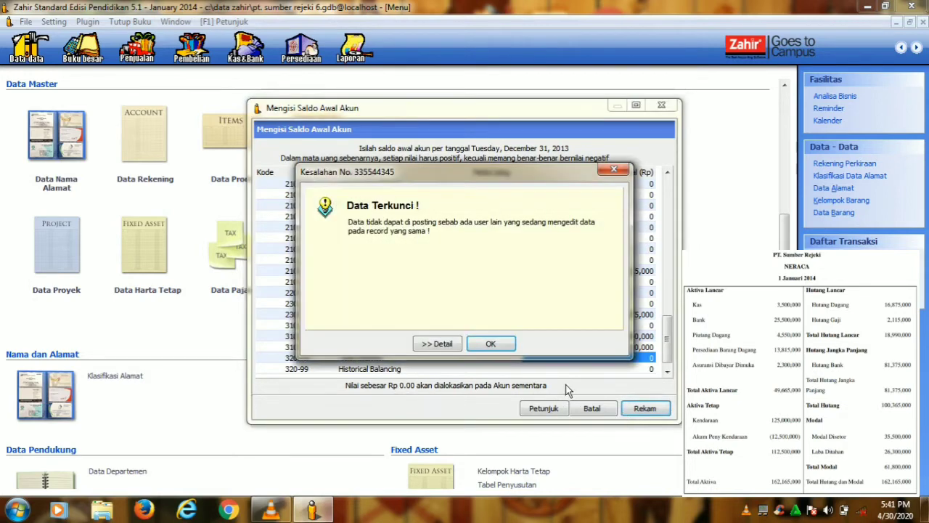
left_click(470, 346)
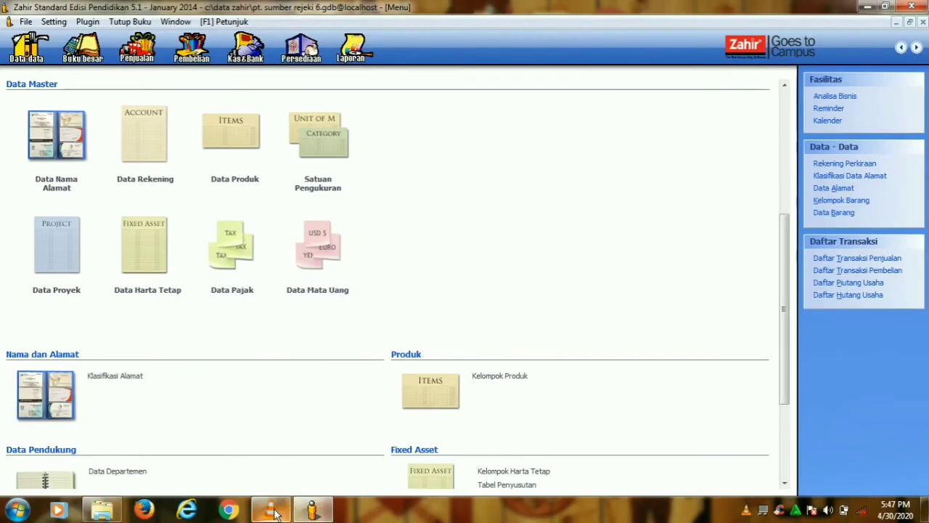
mouse_move(279, 492)
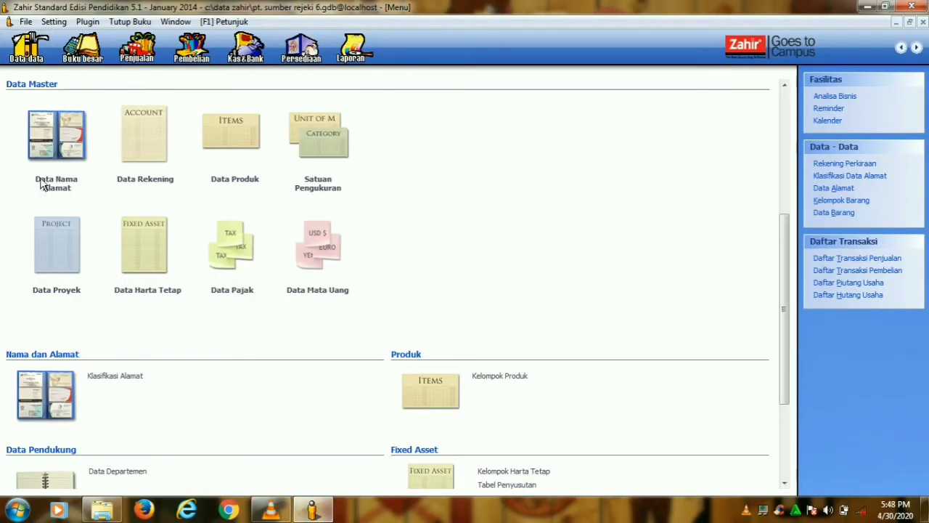
- Add Megantara,PT to the address list as a Customer
left_click(55, 189)
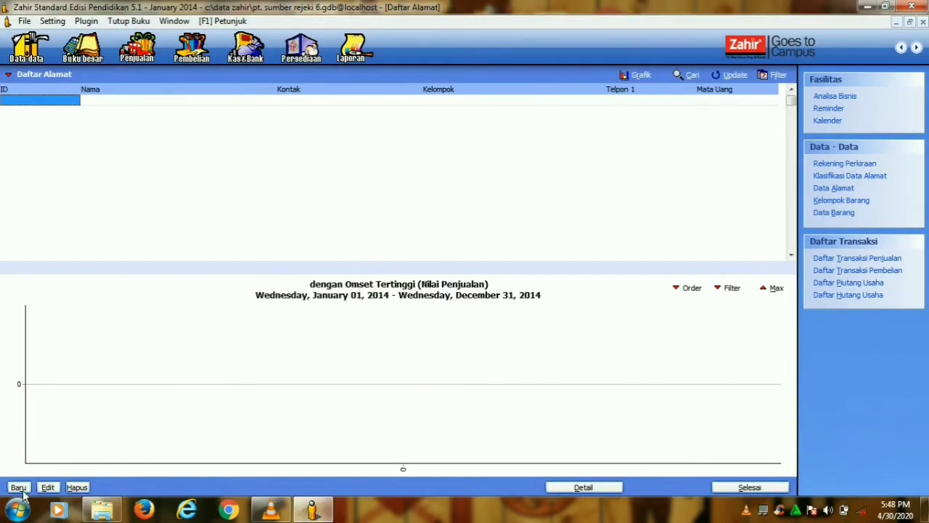
left_click(21, 488)
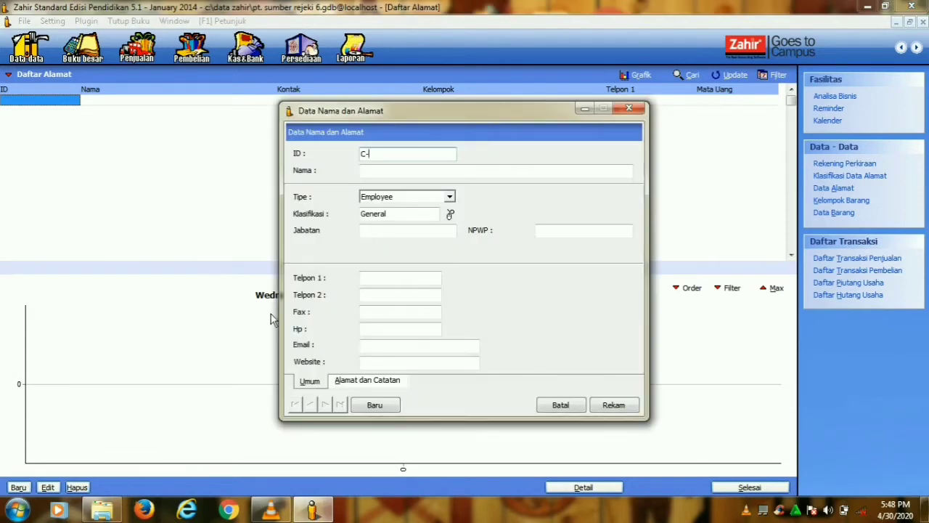
left_click(390, 173)
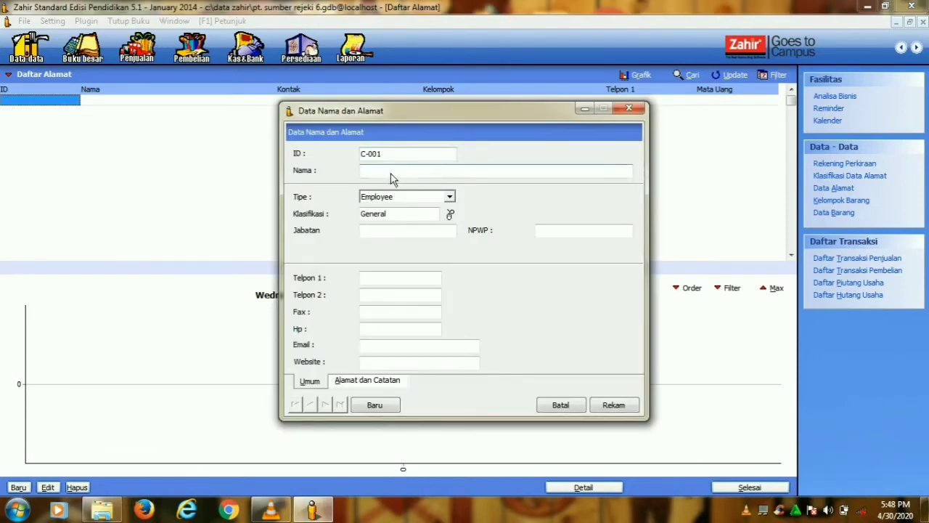
type("M")
key("Caps_Lock")
type("egantara,PT")
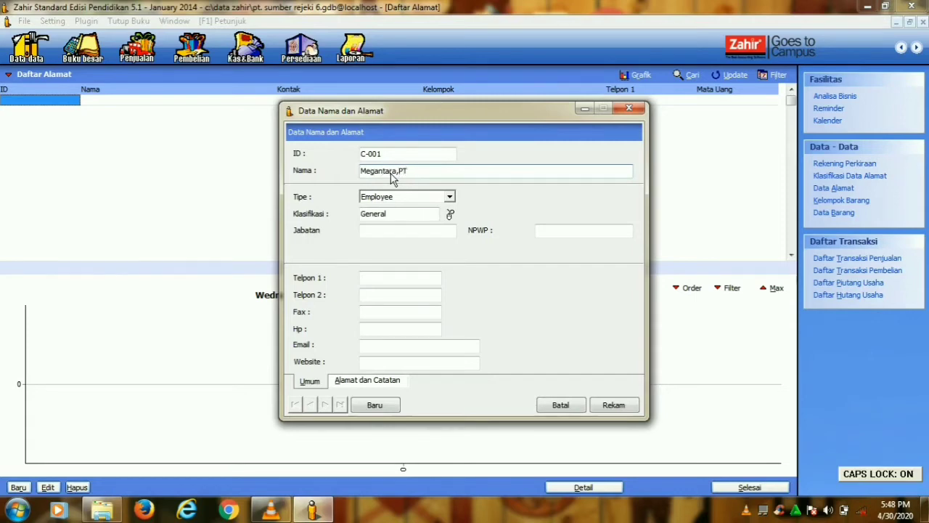
left_click(450, 197)
left_click(422, 210)
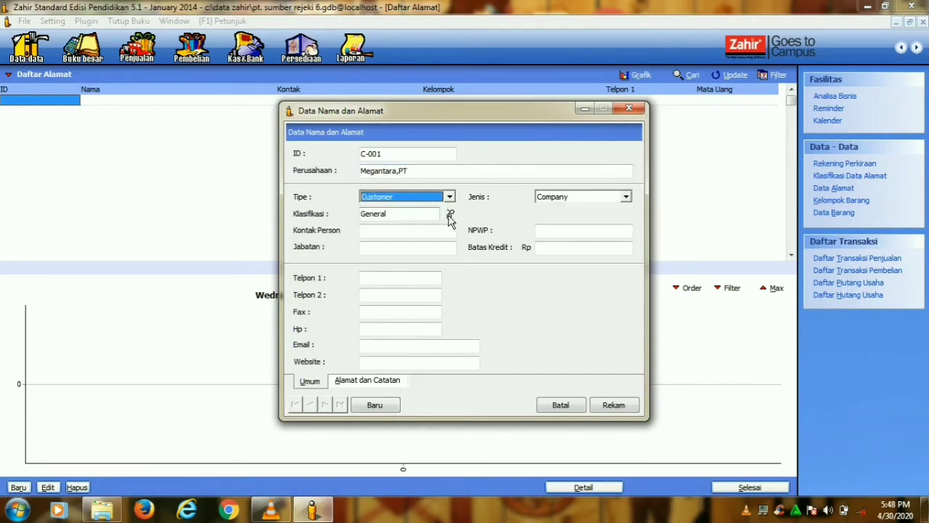
left_click(609, 406)
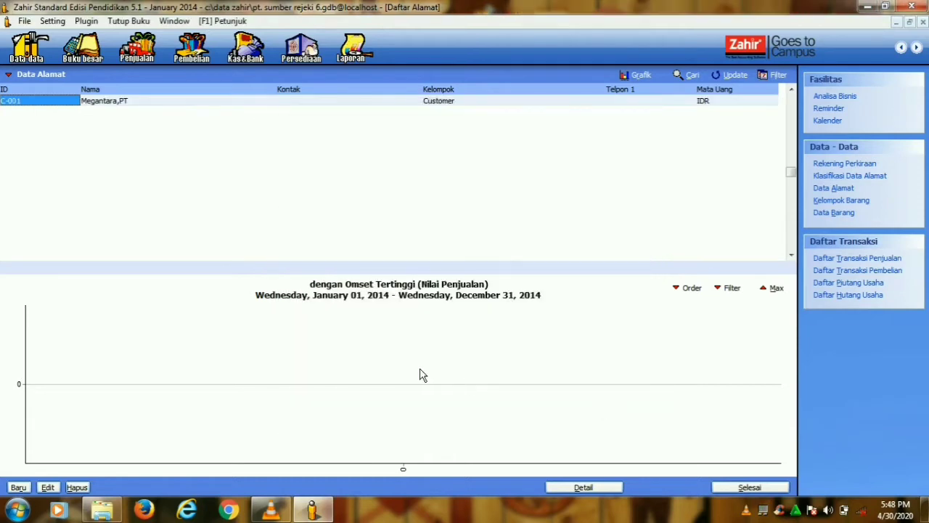
- Add customer C-002 Unggul Utama,PT
left_click(18, 487)
type("C-002")
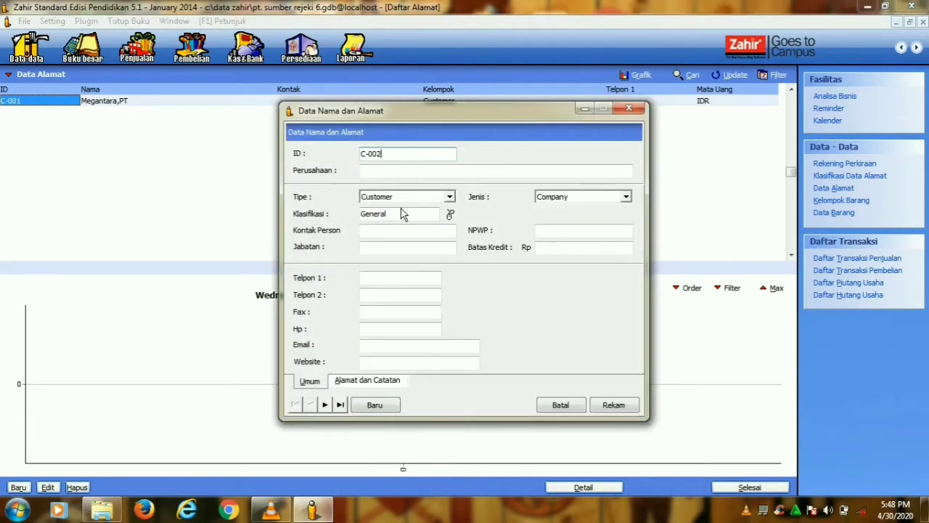
left_click(366, 174)
type("U")
key("Caps_Lock")
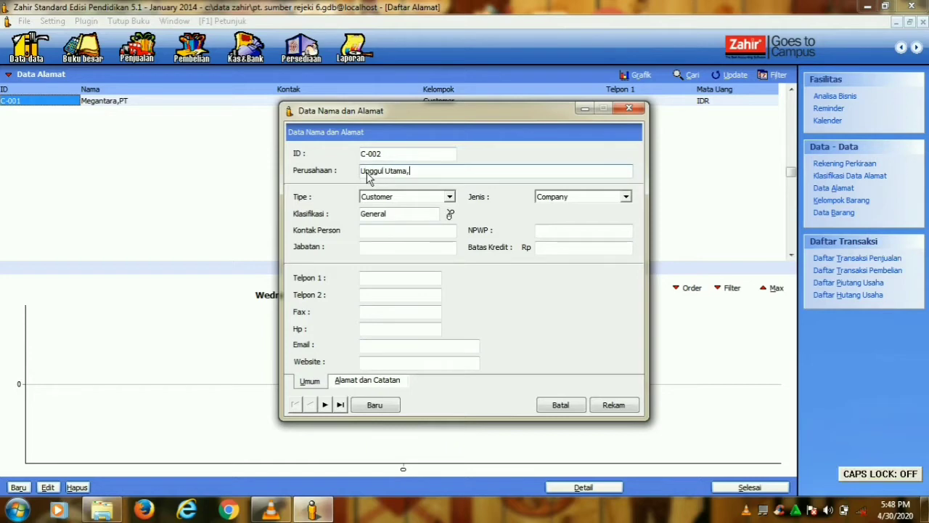
type("nggul Utama,PT")
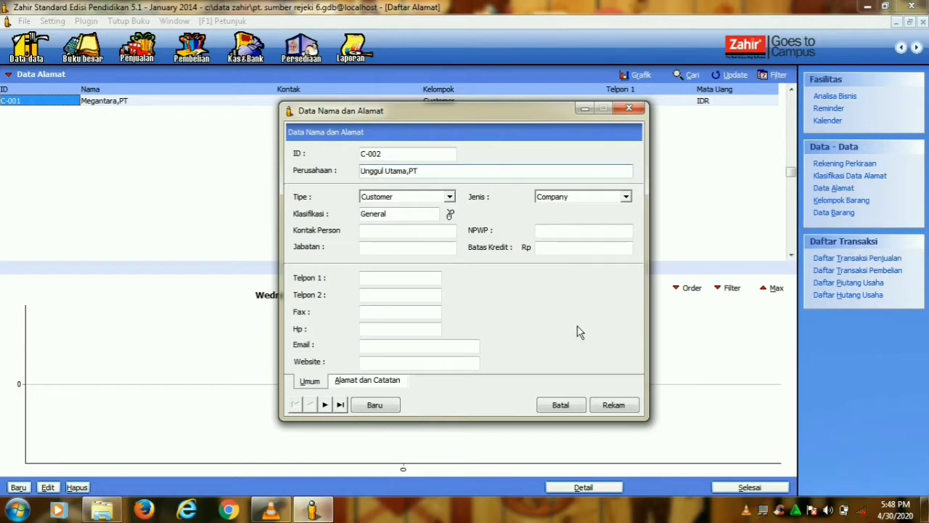
left_click(614, 405)
- Add customer C-003 Cipta Kreasi,CV and close the address list
left_click(18, 487)
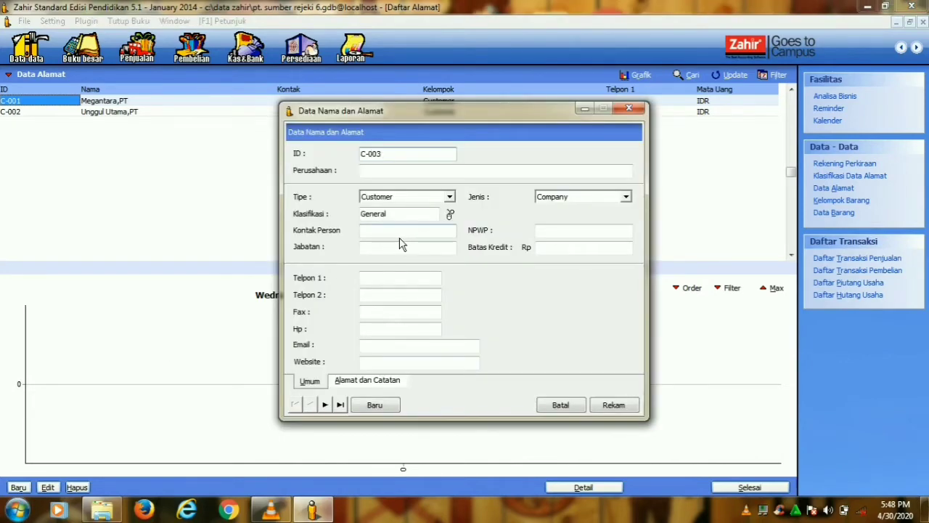
left_click(407, 173)
type("O")
key("Caps_Lock")
type("p")
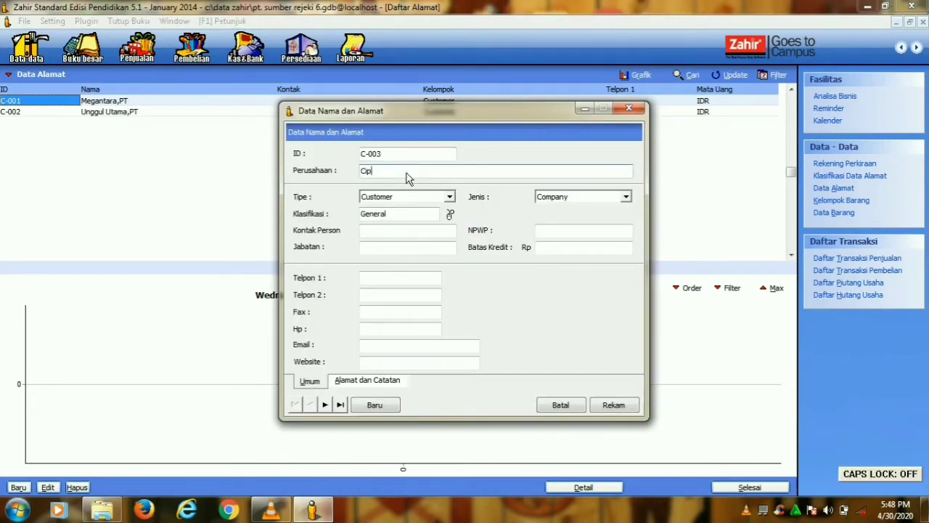
type("pta Kreasi,CV")
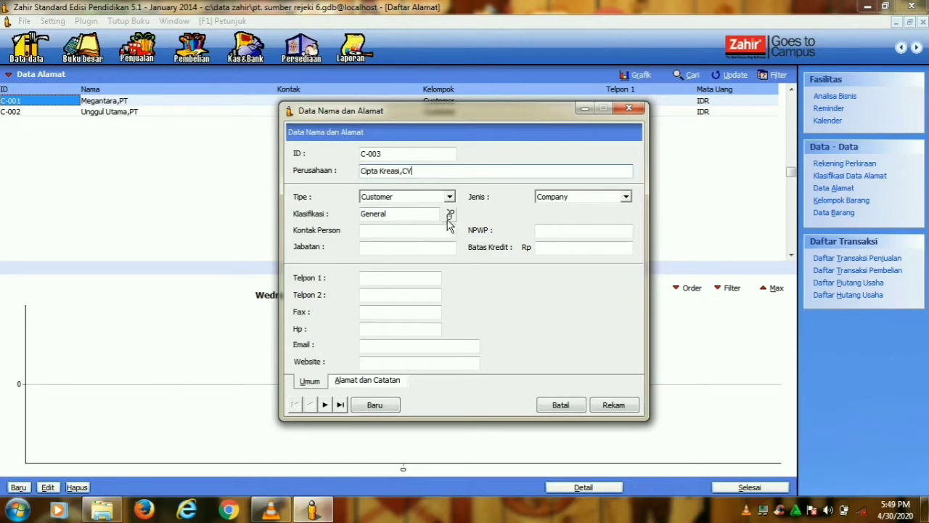
left_click(614, 405)
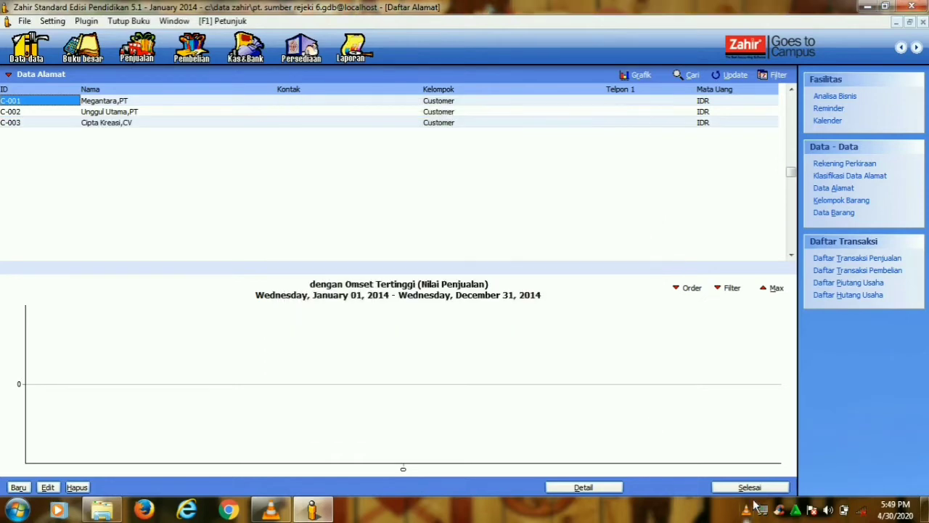
left_click(750, 487)
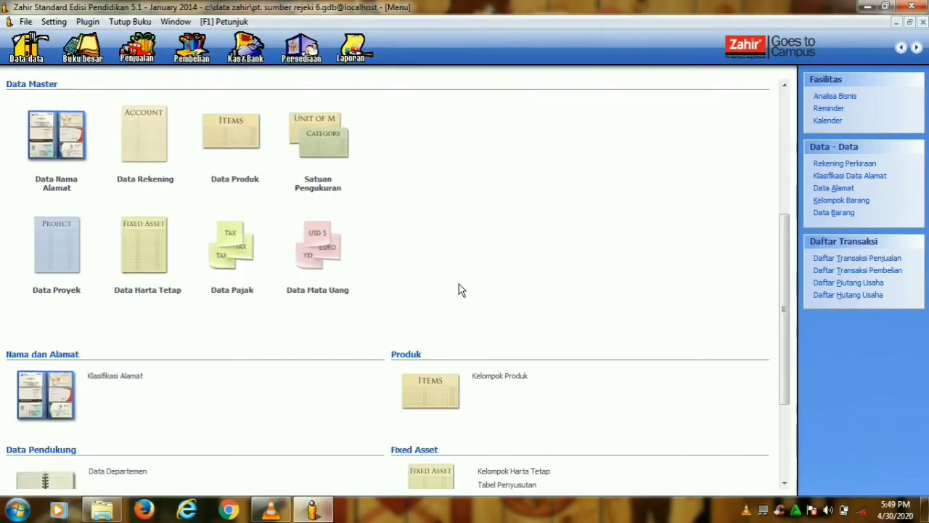
- Record Megantara,PT's opening receivable INV-01 of Rp 1,250,000, dated 1 December 2013
left_click(61, 23)
mouse_move(87, 72)
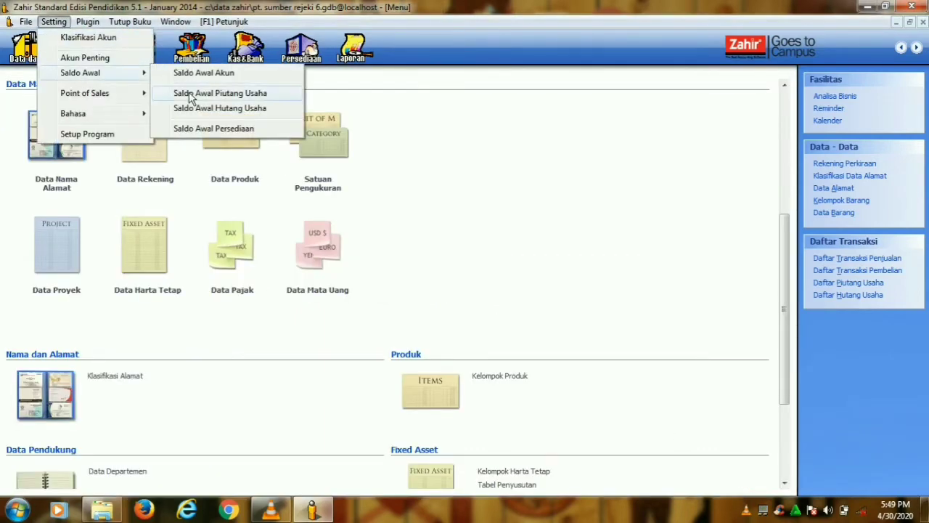
left_click(192, 95)
left_click(291, 403)
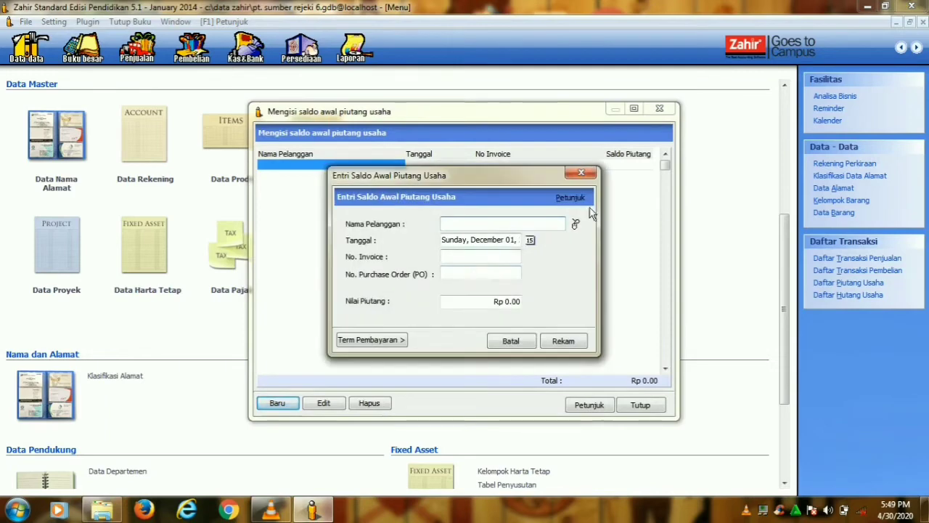
left_click(576, 226)
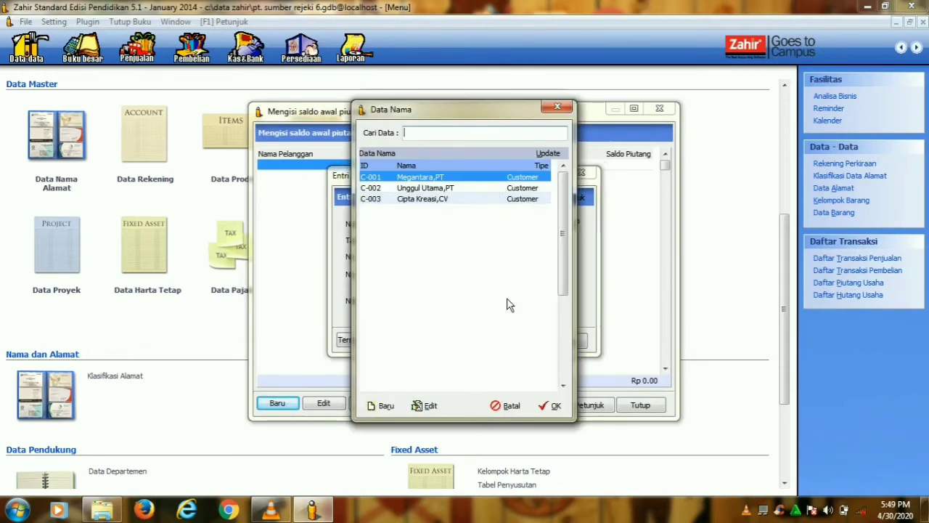
left_click(552, 405)
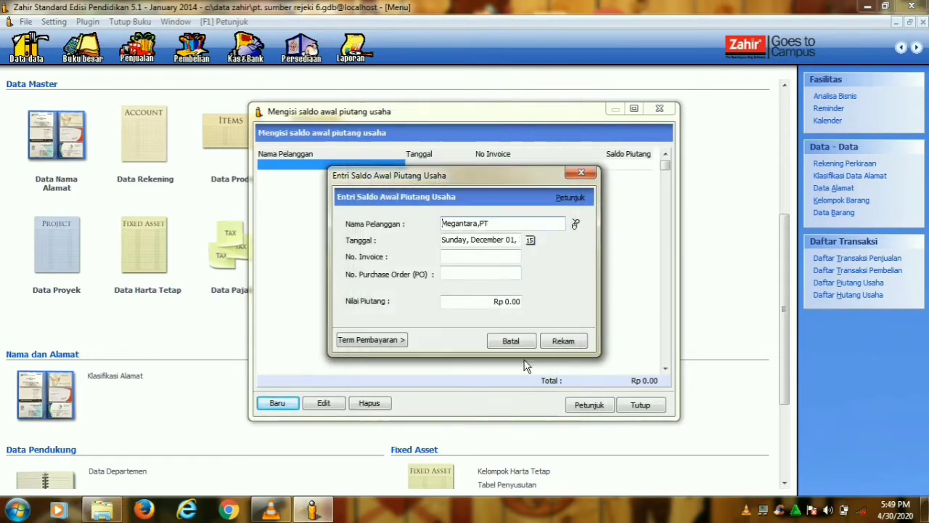
left_click(530, 239)
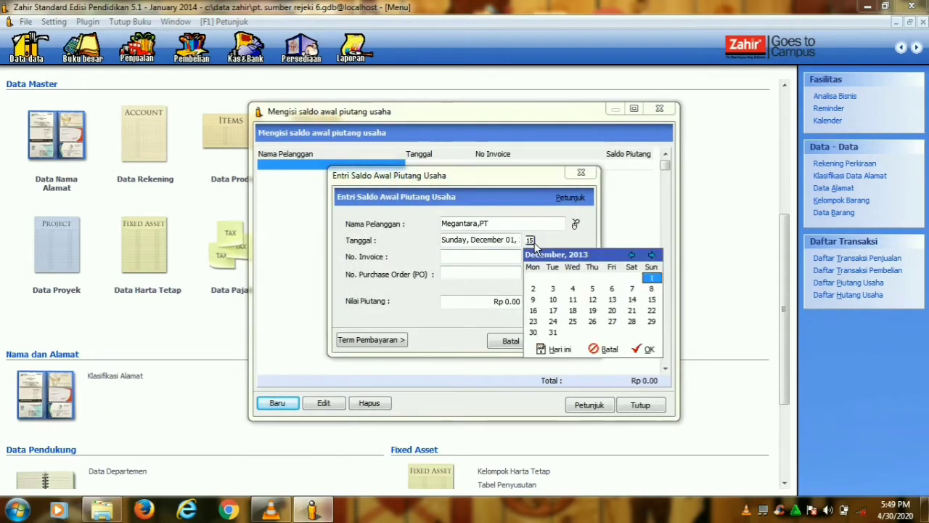
left_click(647, 349)
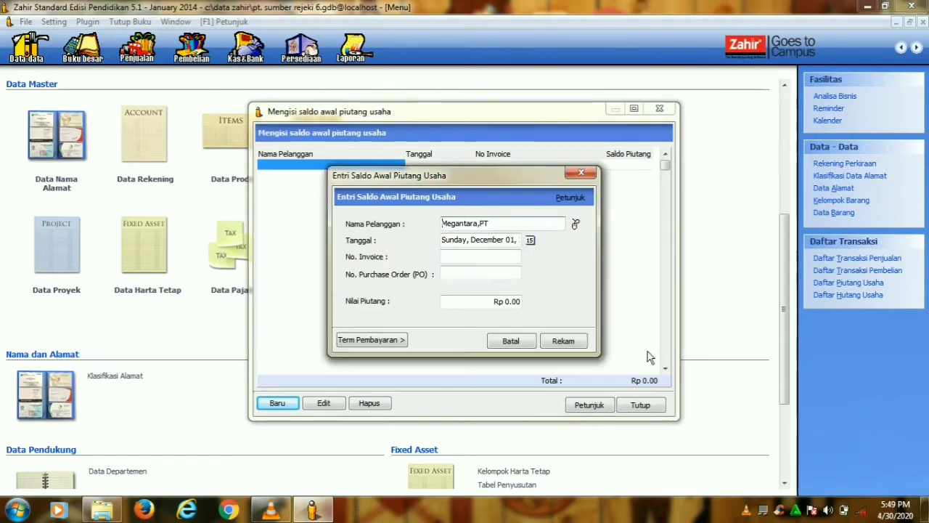
left_click(471, 260)
type("INV-0")
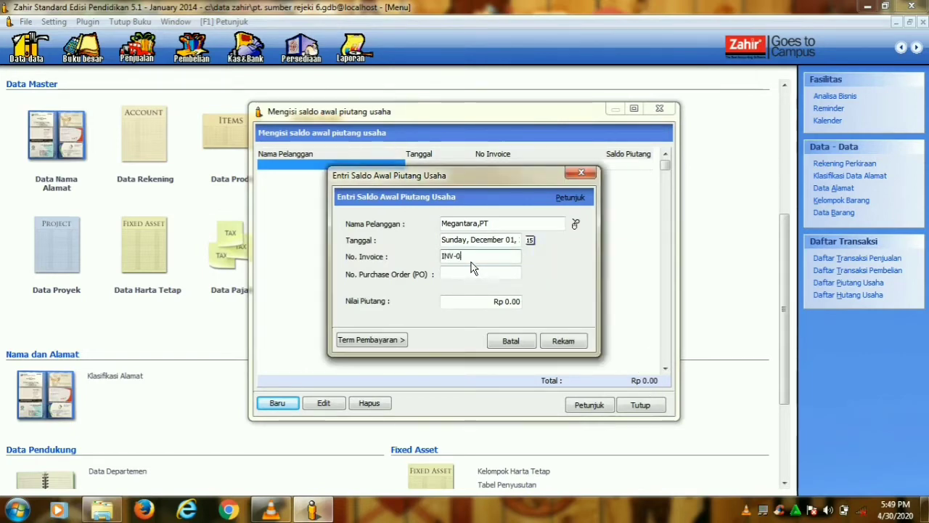
type("1")
left_click(511, 302)
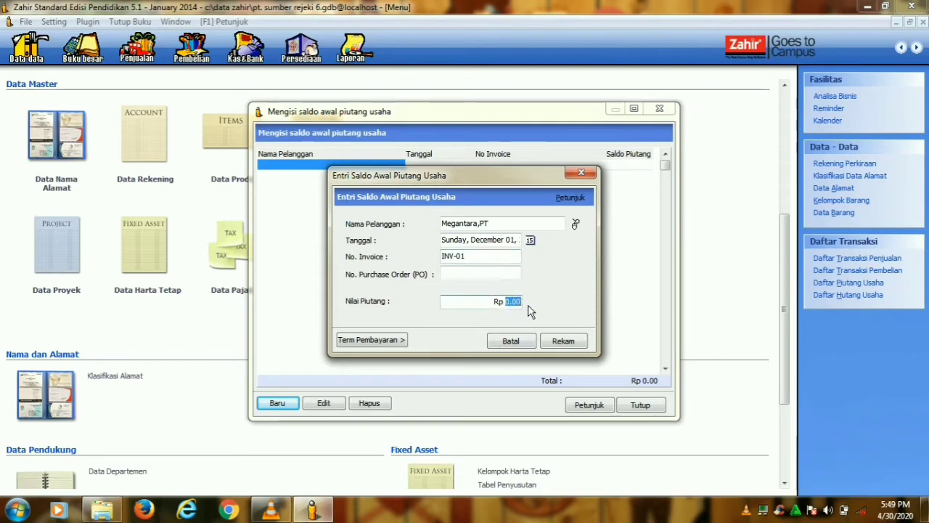
type("1250000")
left_click(563, 341)
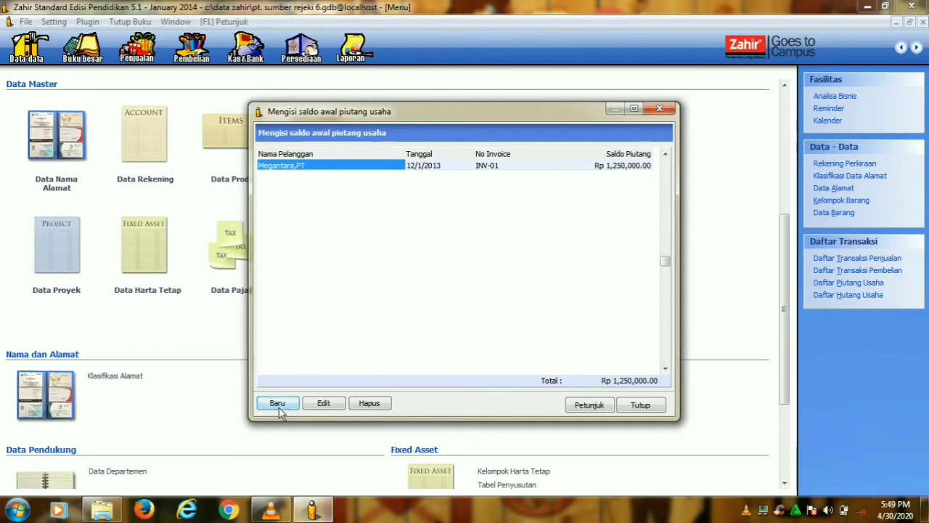
- Record Unggul Utama,PT's opening receivable INV-02 of Rp 2,450,000, dated 1 November 2013
left_click(279, 405)
left_click(575, 224)
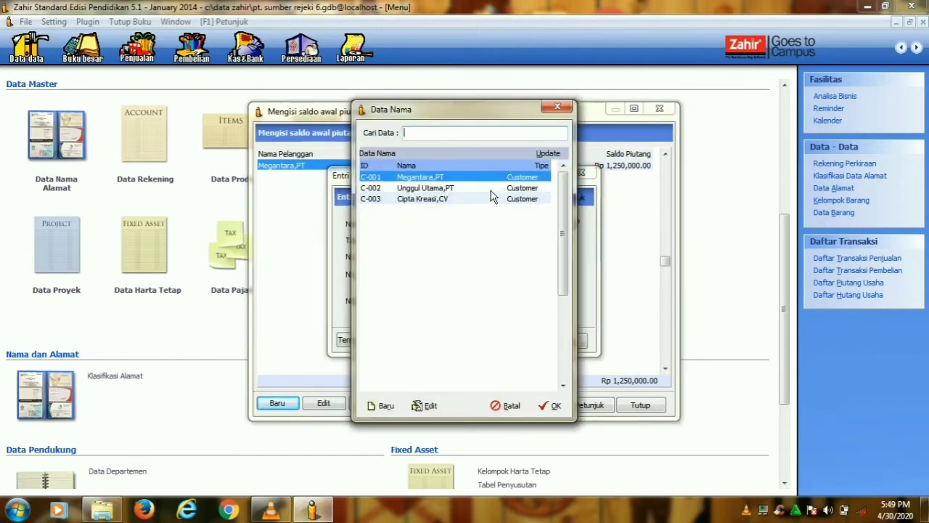
key("Down")
left_click(553, 405)
left_click(530, 239)
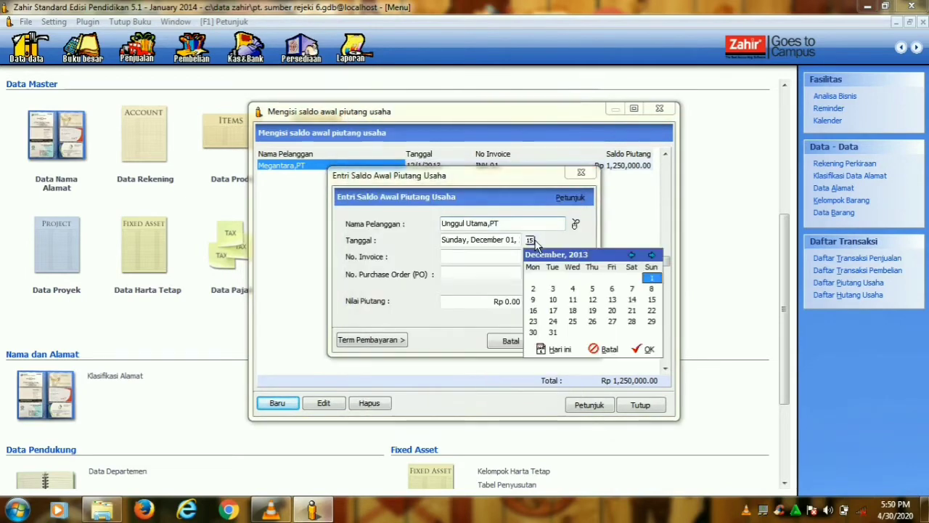
left_click(632, 255)
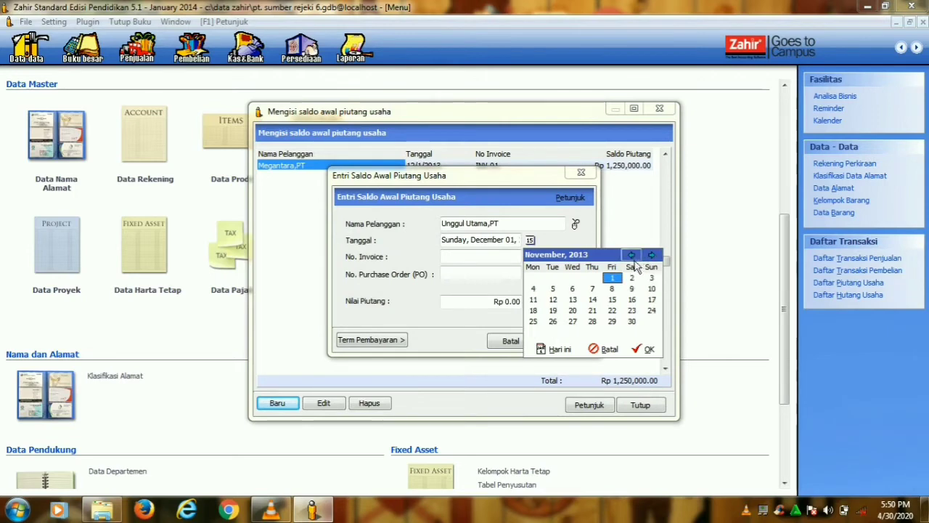
left_click(649, 350)
left_click(469, 260)
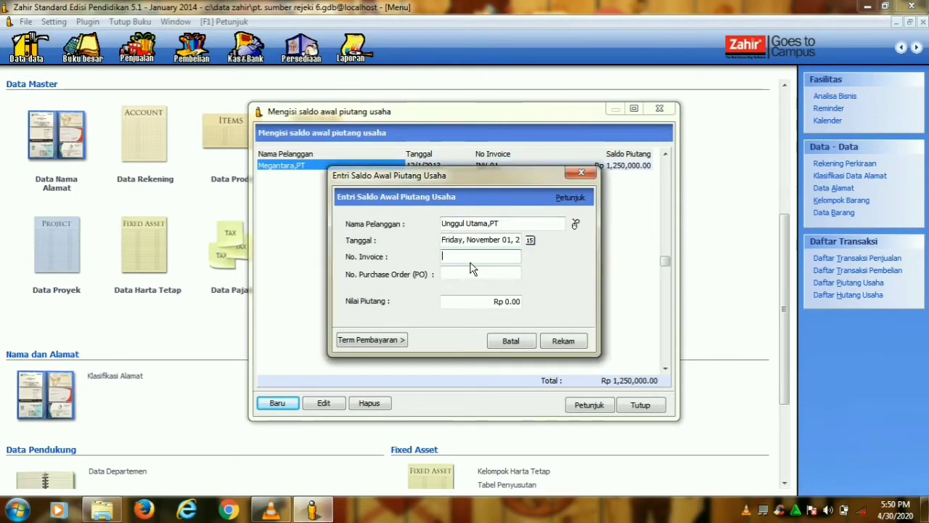
type("INV-02")
left_click(515, 304)
type("2")
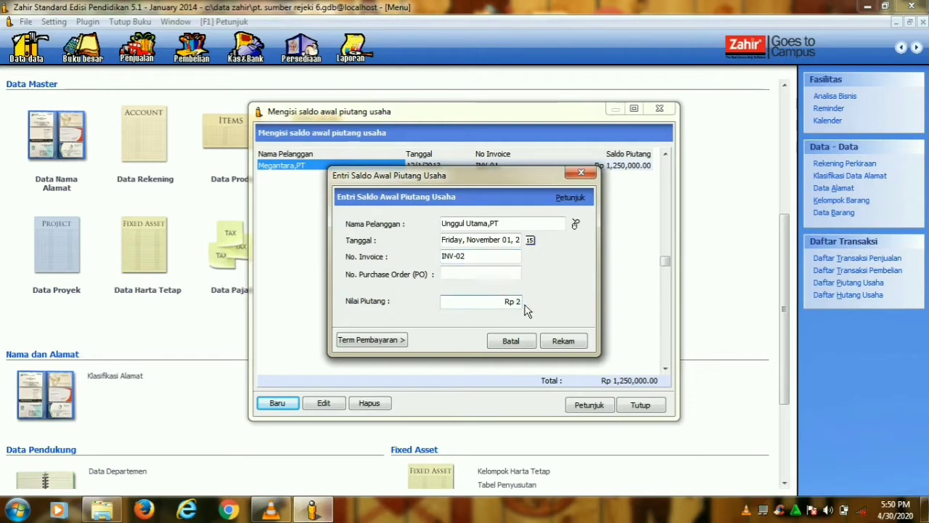
type(",450,000")
left_click(562, 345)
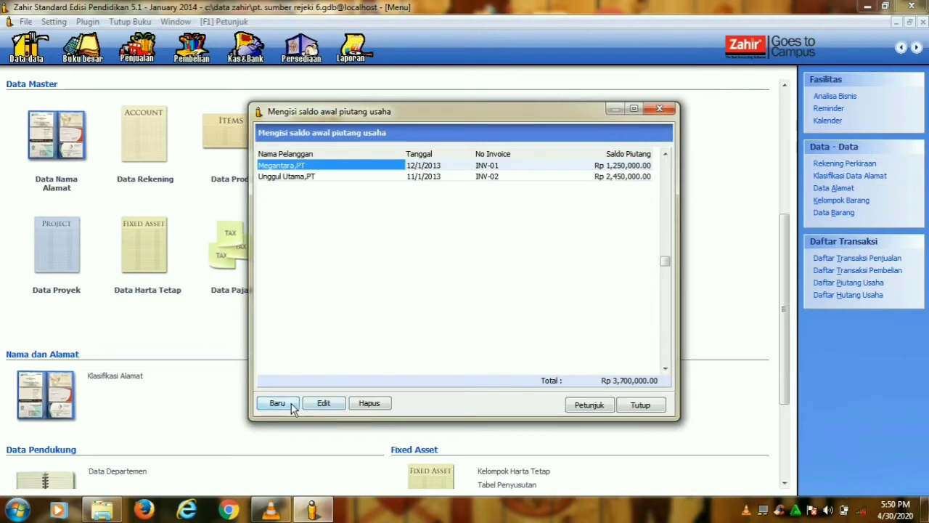
- Record Cipta Kreasi,CV's opening receivable INV-03 of Rp 850,000, dated 25 December 2013
left_click(291, 404)
left_click(576, 225)
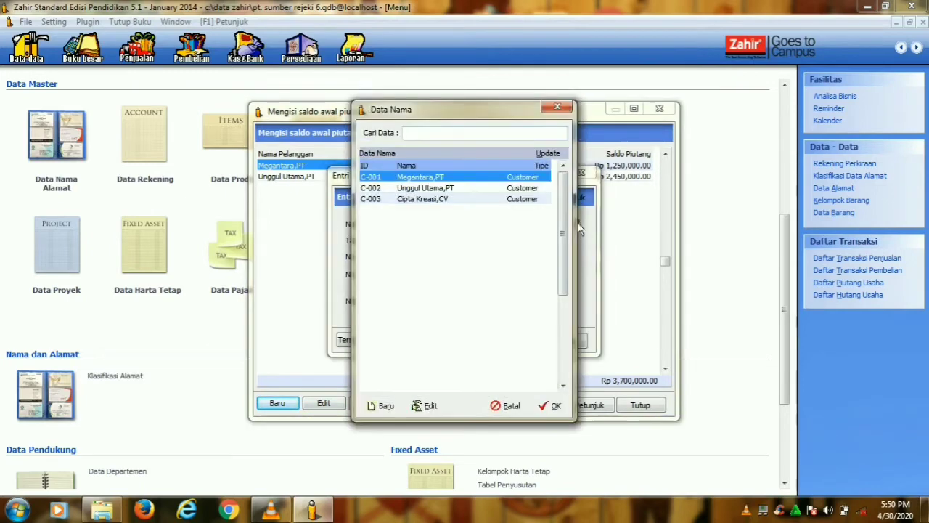
left_click(529, 199)
left_click(549, 408)
left_click(530, 240)
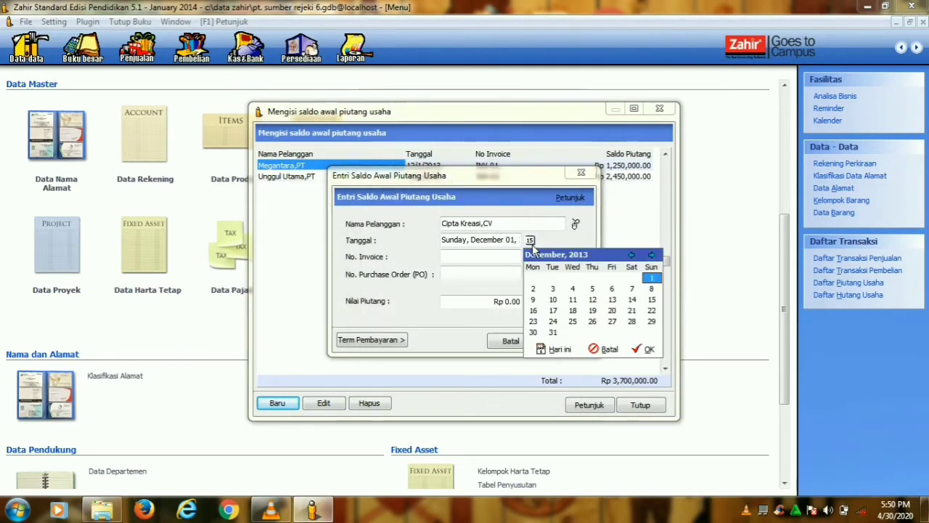
left_click(573, 322)
left_click(642, 350)
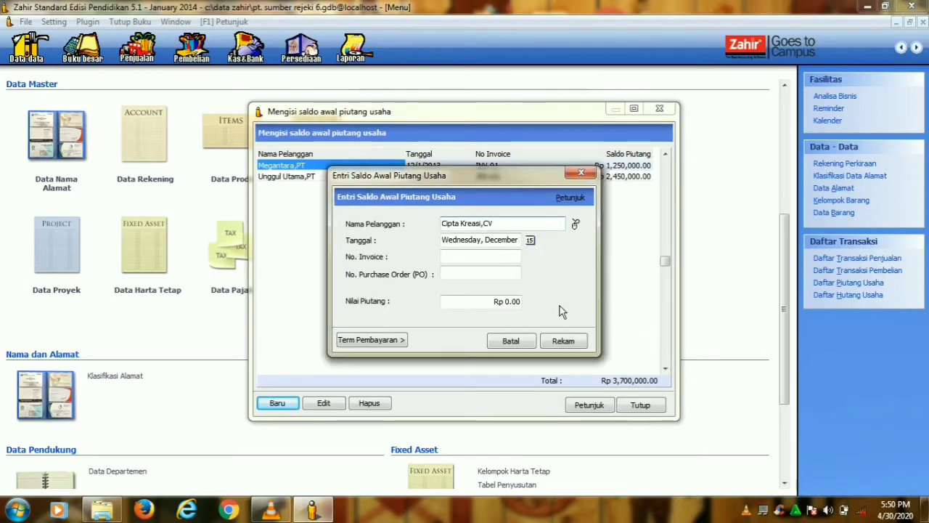
left_click(478, 263)
type("INV-0")
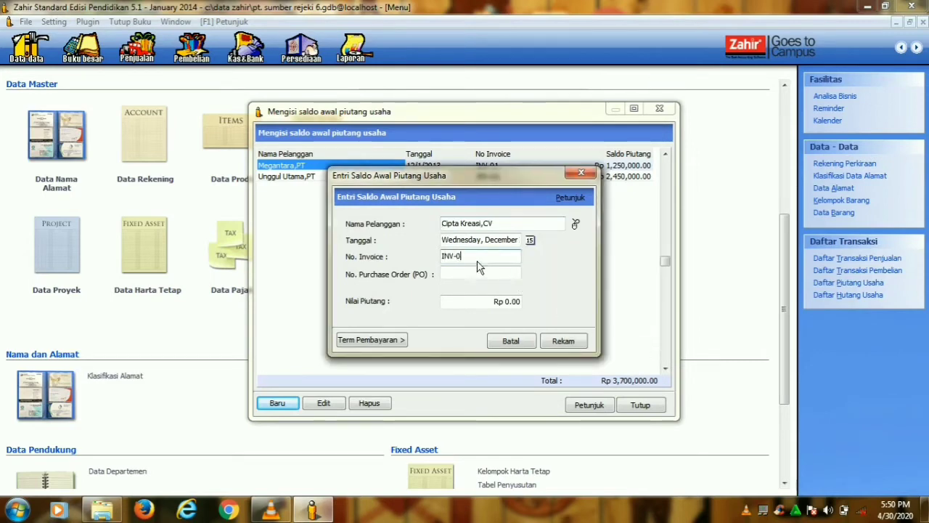
type("3")
left_click(513, 305)
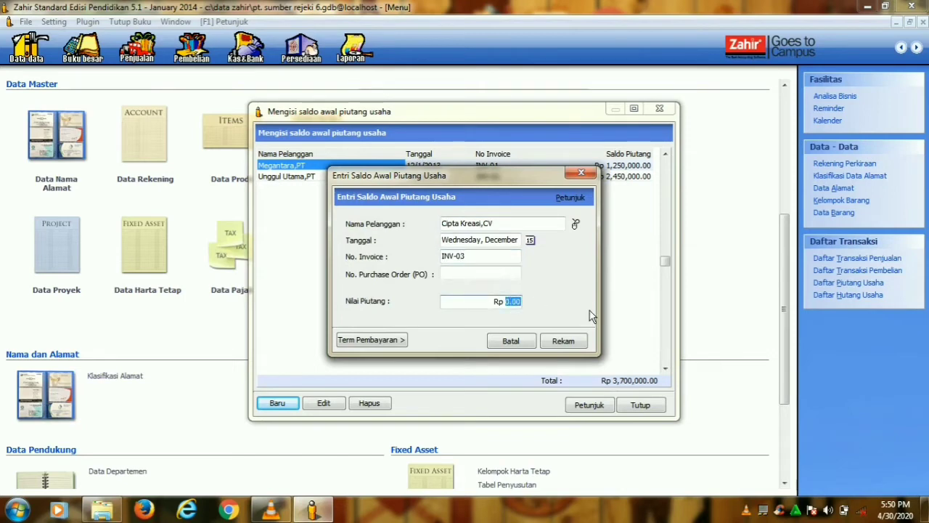
type("850,000")
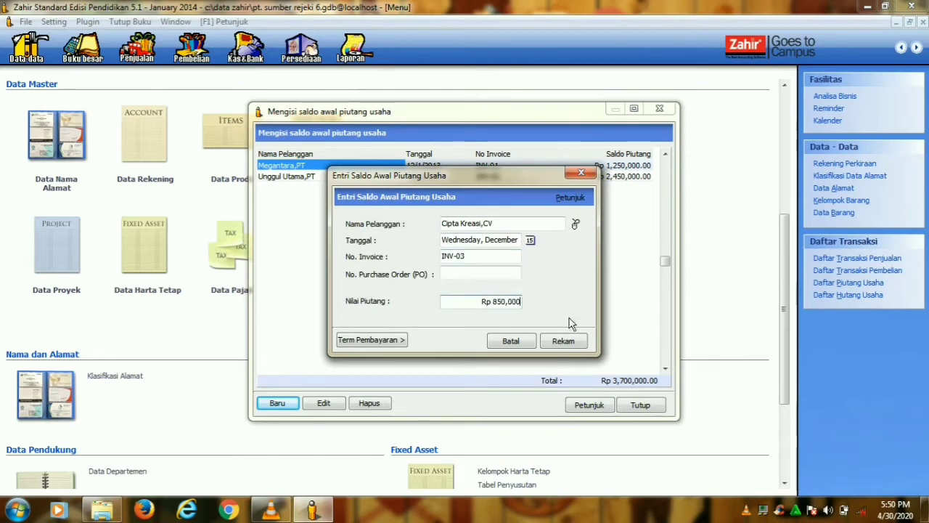
left_click(570, 339)
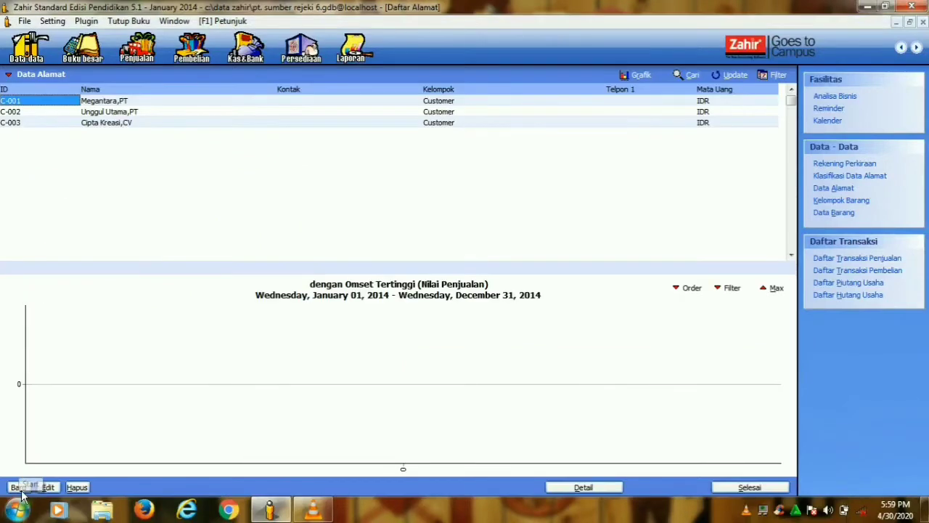
- Add Sinar Elektro,PT to the address list as vendor V-001
left_click(19, 489)
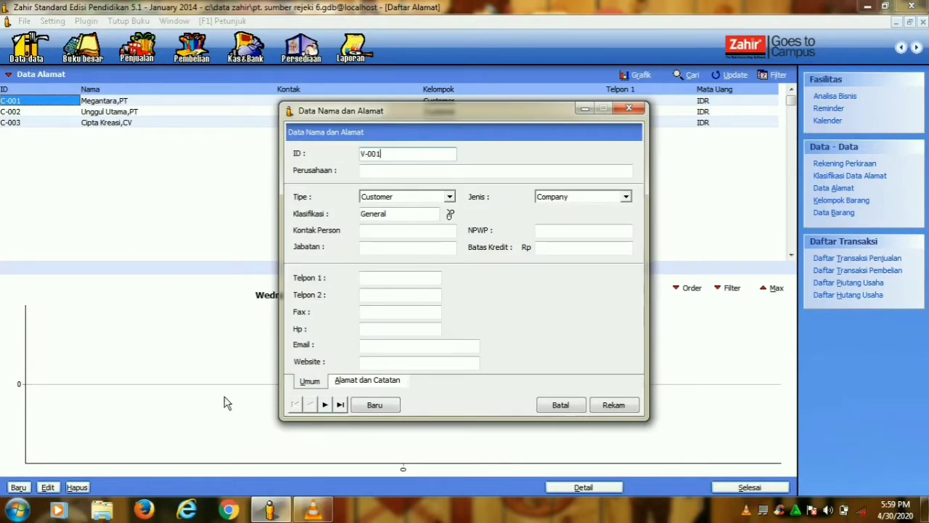
left_click(404, 174)
key("Caps_Lock")
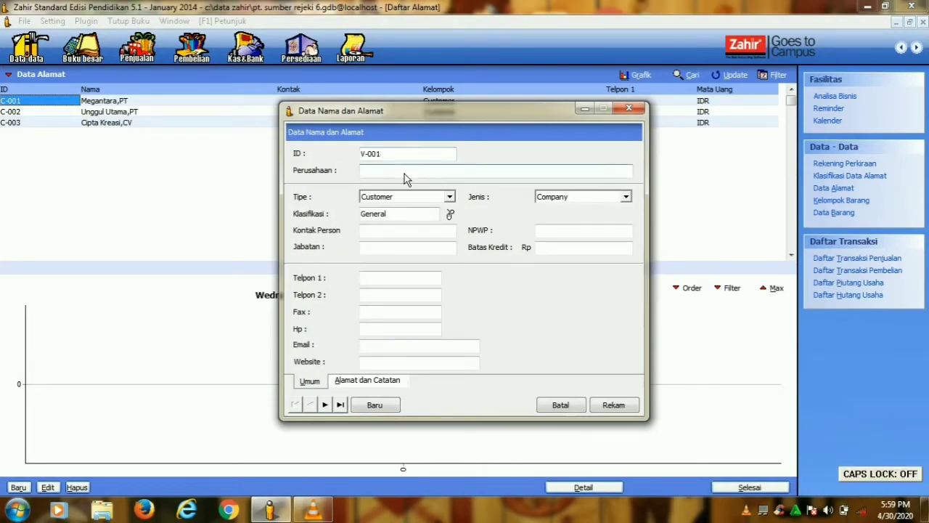
type("Sinar E")
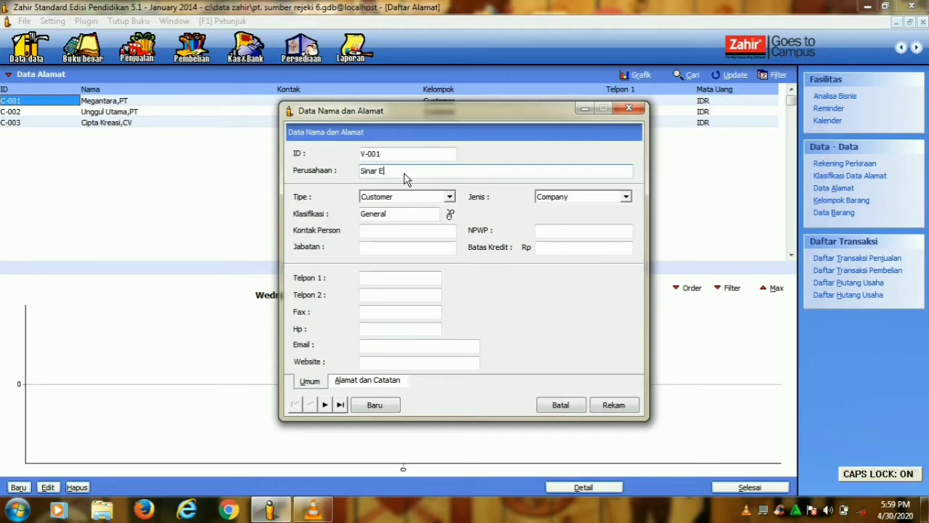
type("lektro,")
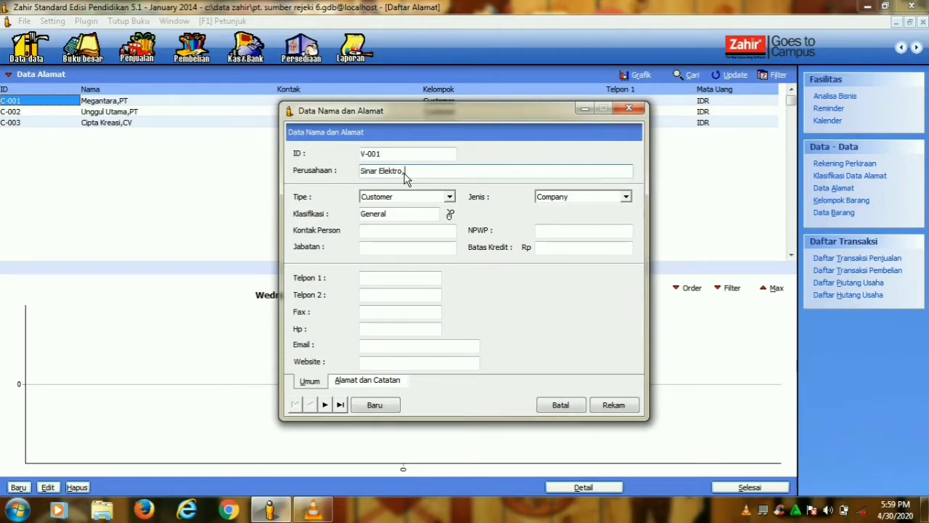
key("Caps_Lock")
type("PT")
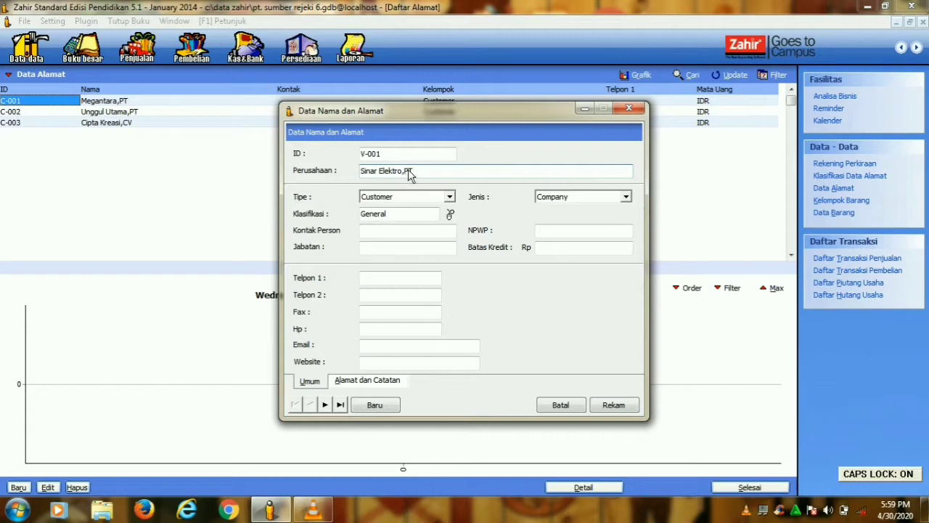
left_click(450, 197)
left_click(380, 218)
key("Tab")
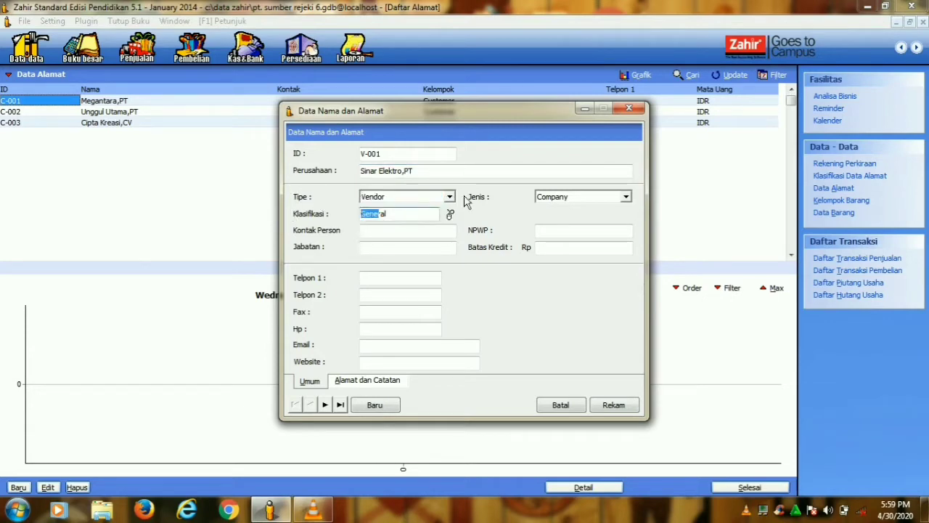
left_click(612, 405)
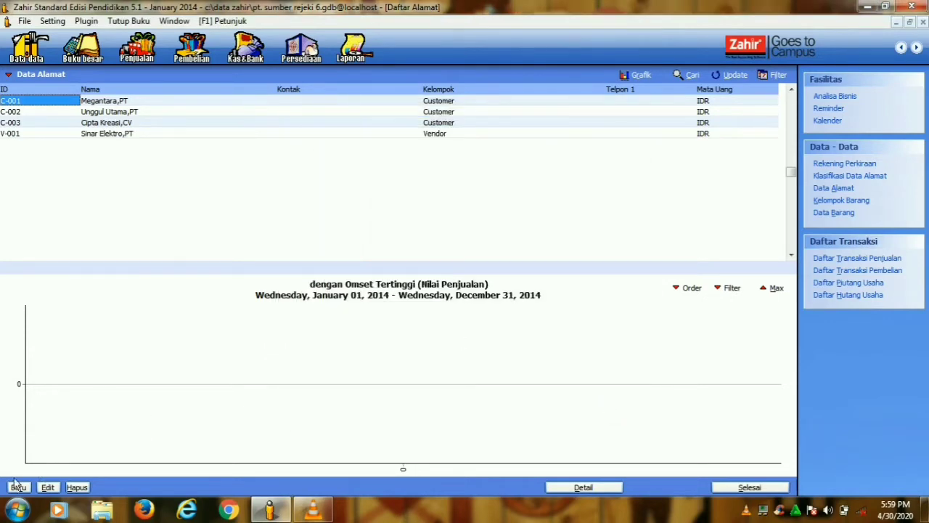
- Add Riung Jaya,CV as vendor V-002
left_click(18, 487)
type("V-002")
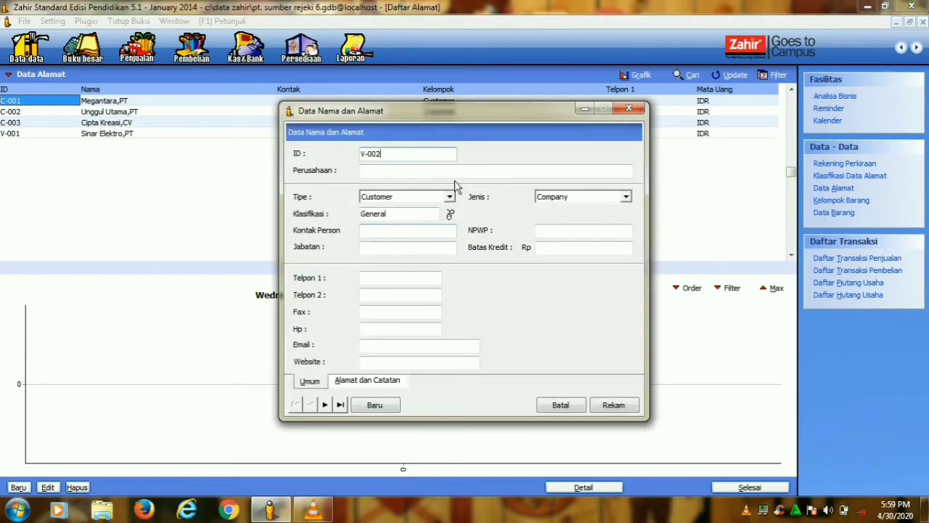
key("Tab")
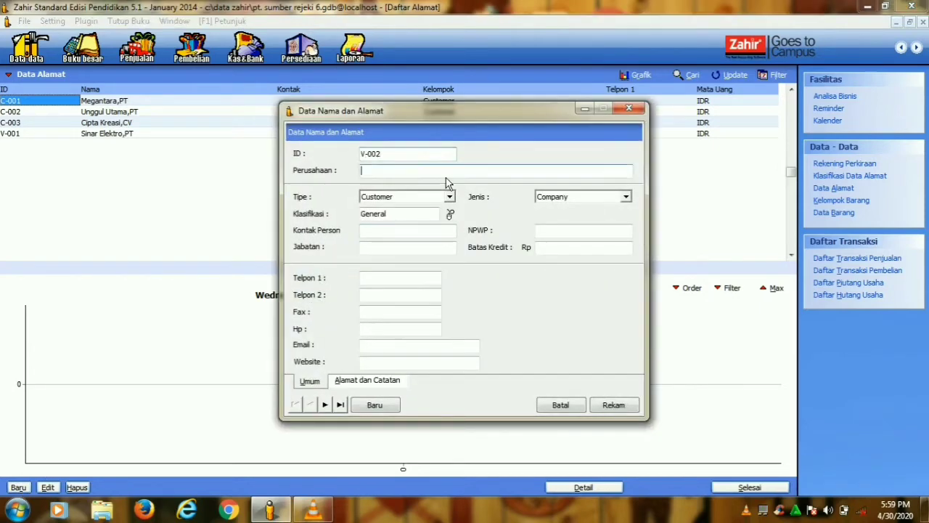
type("Riu")
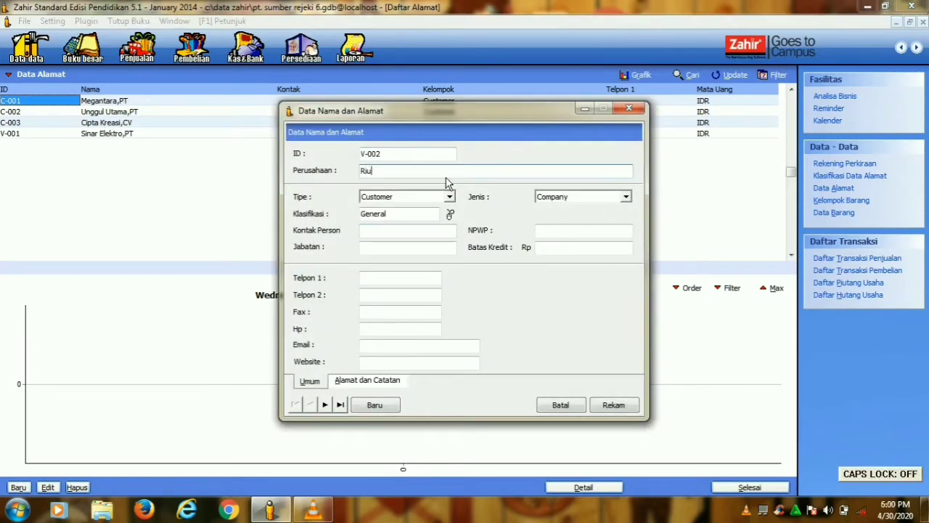
type("ng Jaya,")
key("Caps_Lock")
left_click(450, 197)
left_click(383, 214)
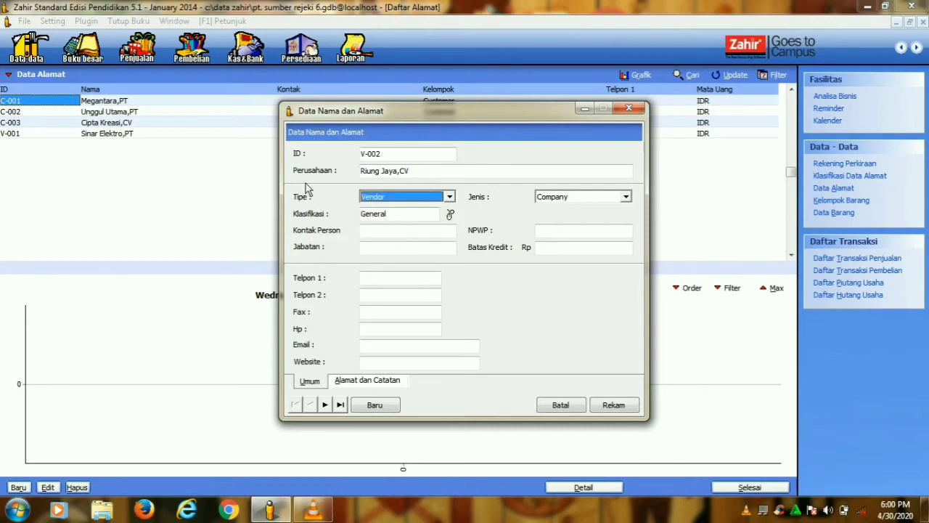
left_click(614, 405)
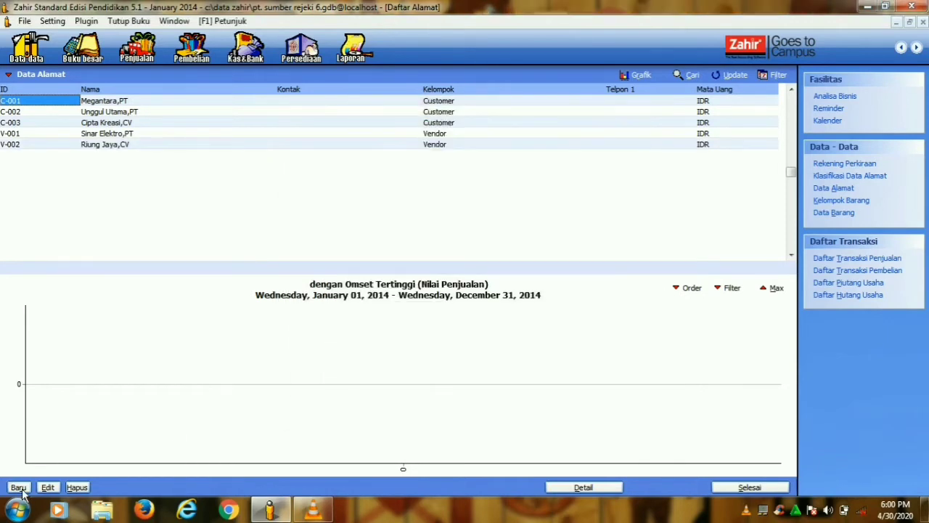
- Add Cipta Kreasi,CV as vendor v-003 and close the address list
left_click(19, 488)
type("v-003")
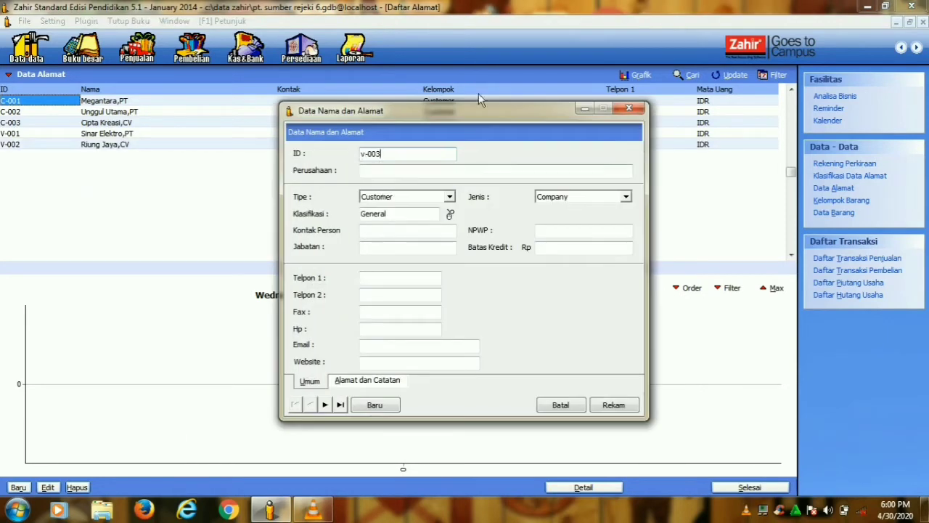
left_click(402, 174)
key("Caps_Lock")
type("Cipt")
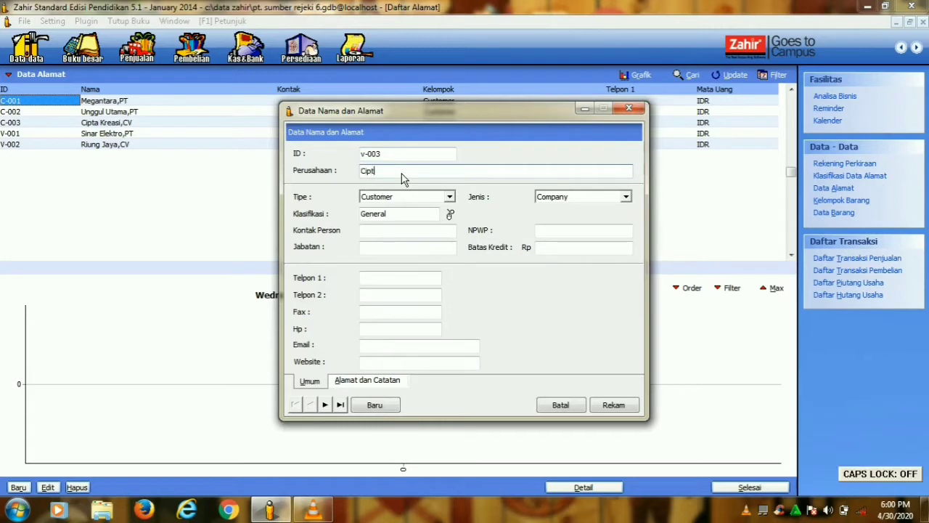
type("a Kreasi,CV")
left_click(451, 197)
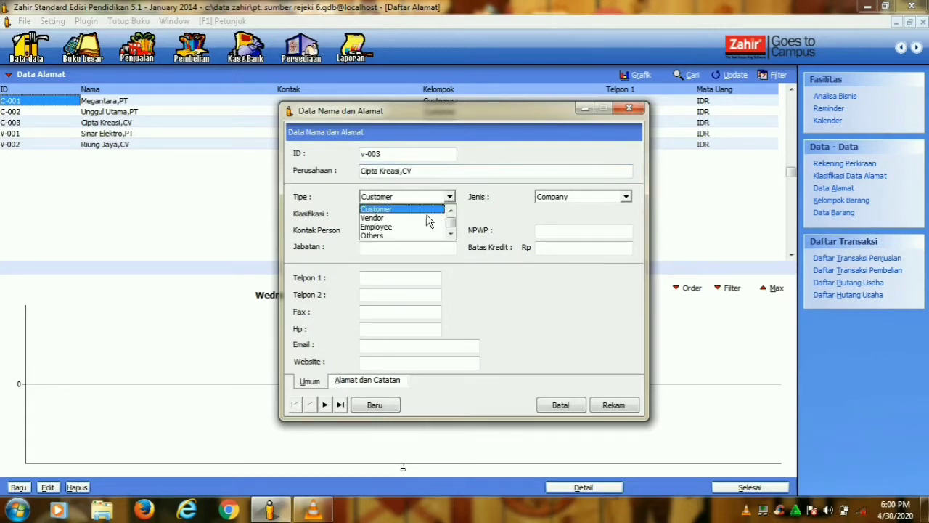
left_click(425, 220)
left_click(614, 406)
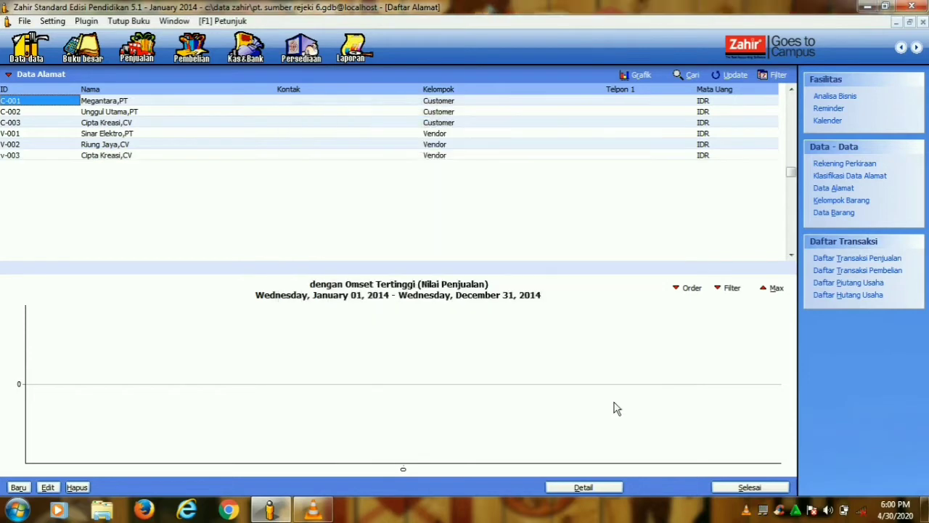
left_click(748, 487)
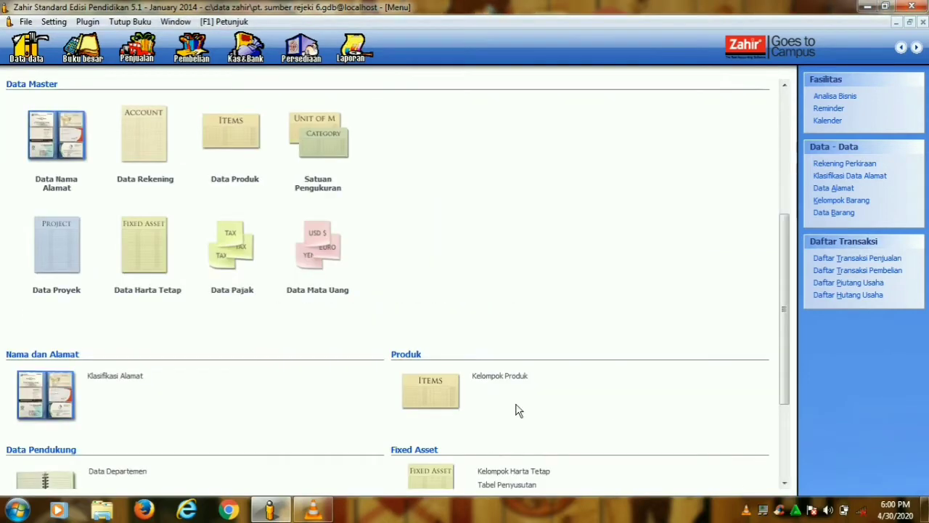
left_click(49, 23)
- Record Sinar Elektro,PT's opening payable INV-01 of Rp 10,000,000, dated 4 December
mouse_move(58, 75)
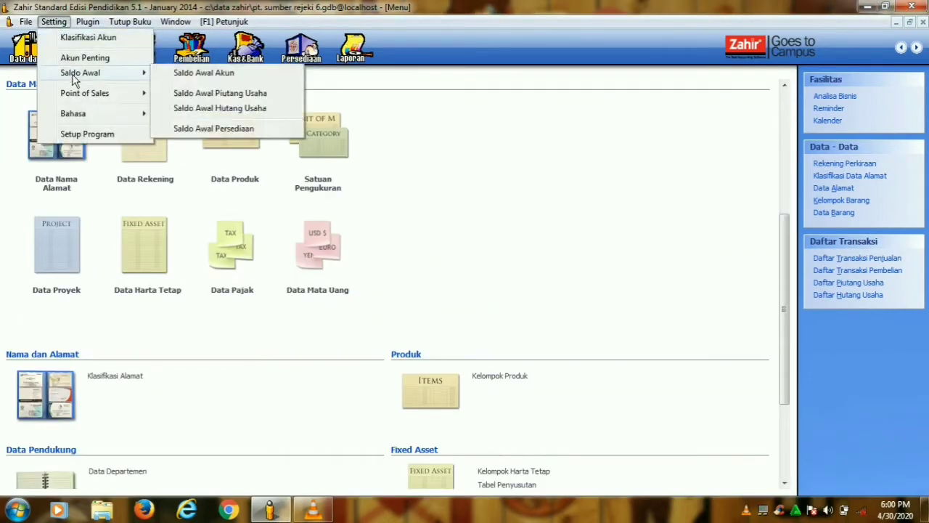
left_click(185, 114)
left_click(301, 403)
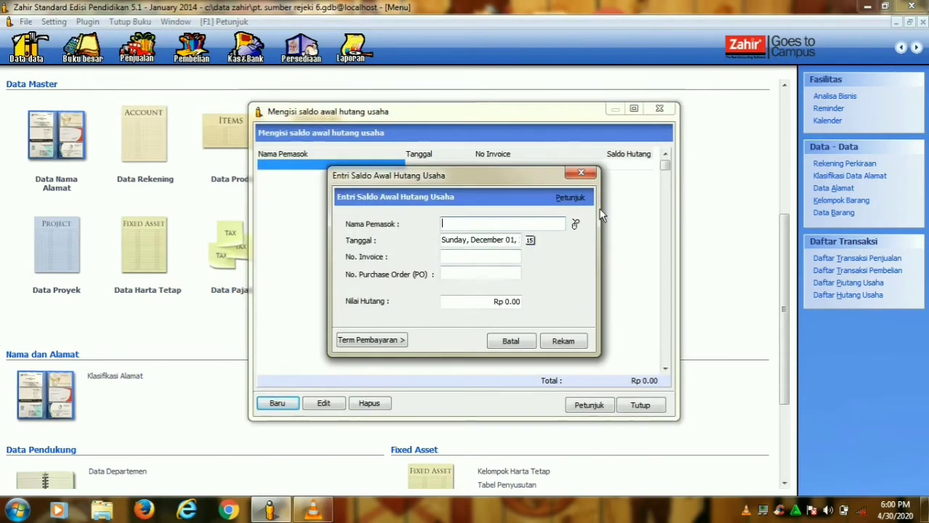
left_click(575, 225)
left_click(548, 403)
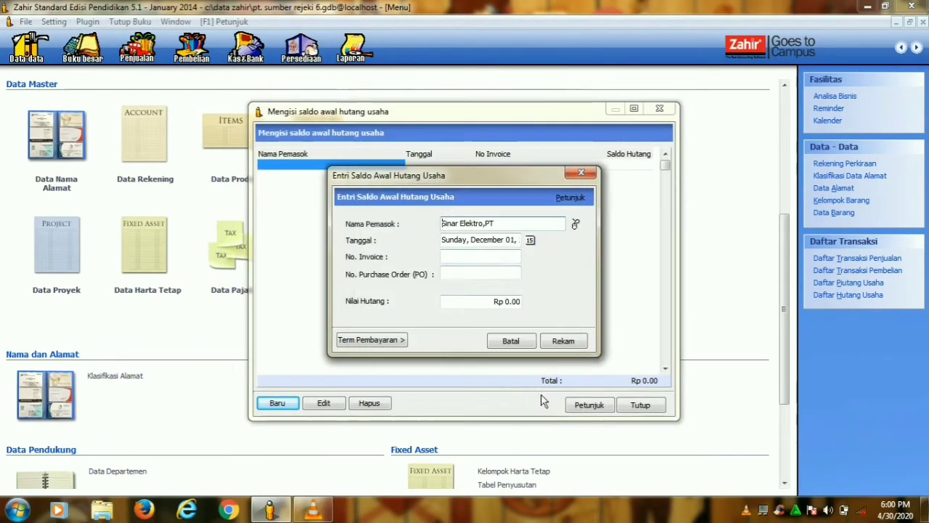
left_click(530, 239)
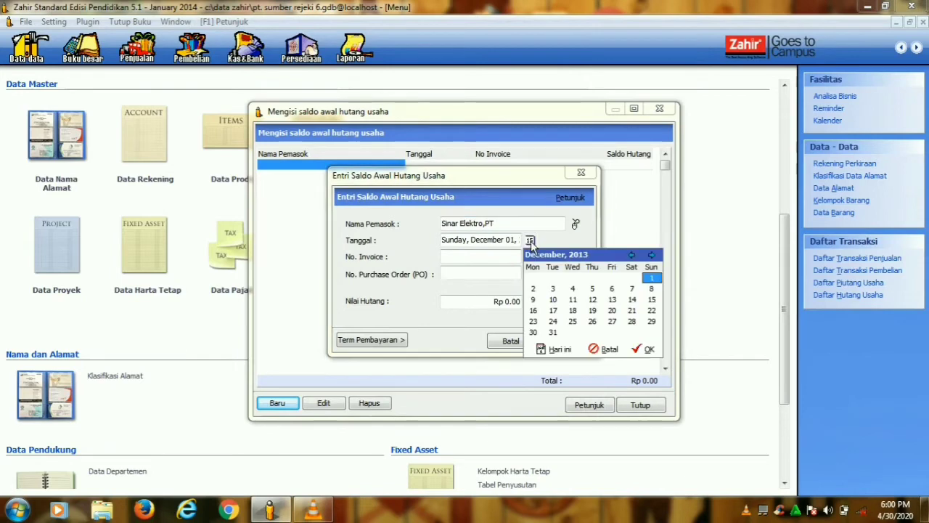
left_click(573, 289)
left_click(644, 349)
left_click(487, 259)
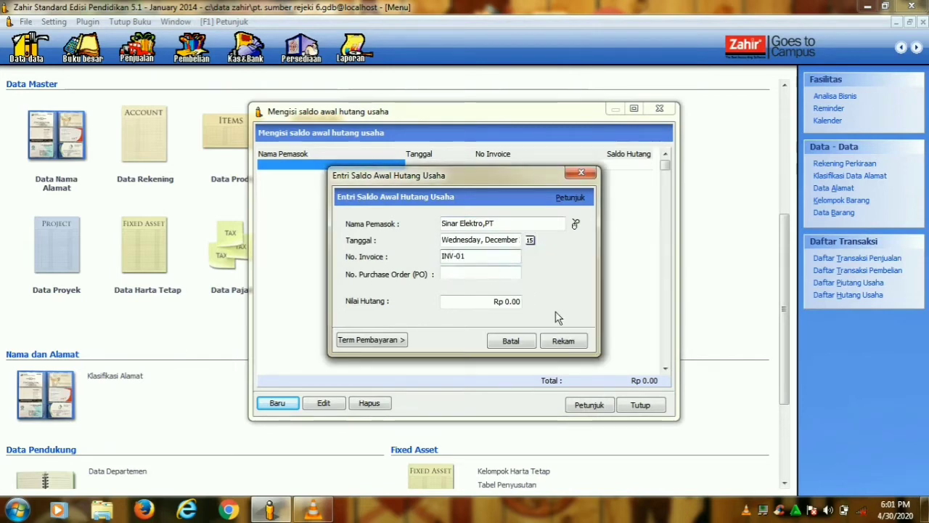
left_click(512, 302)
type("10")
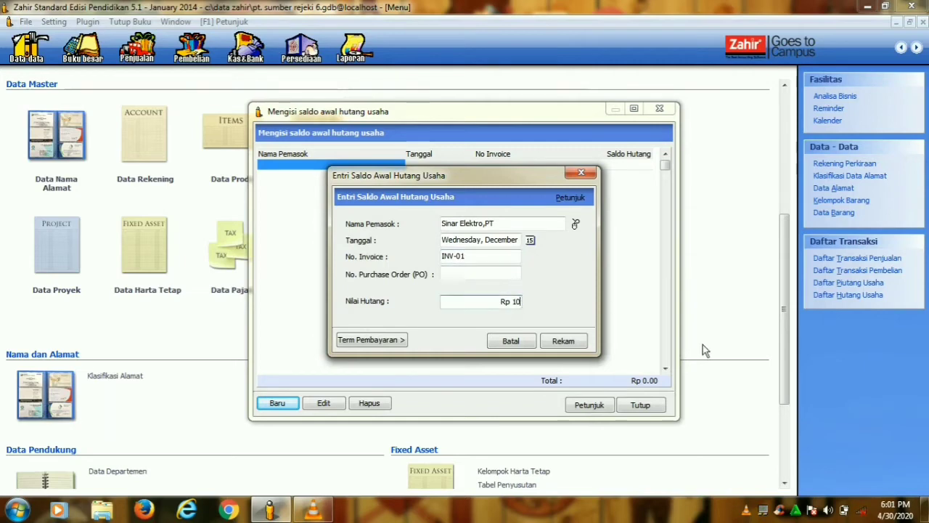
type(",000")
left_click(571, 347)
- Record Riung Jaya,CV's opening payable INV-02 of Rp 6,025,000, dated 5 November 2013
left_click(278, 404)
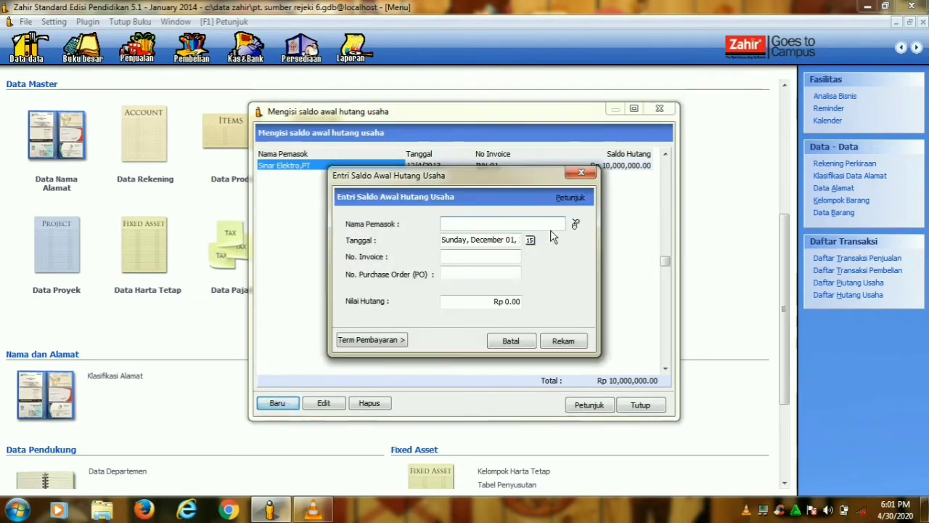
left_click(575, 224)
left_click(502, 190)
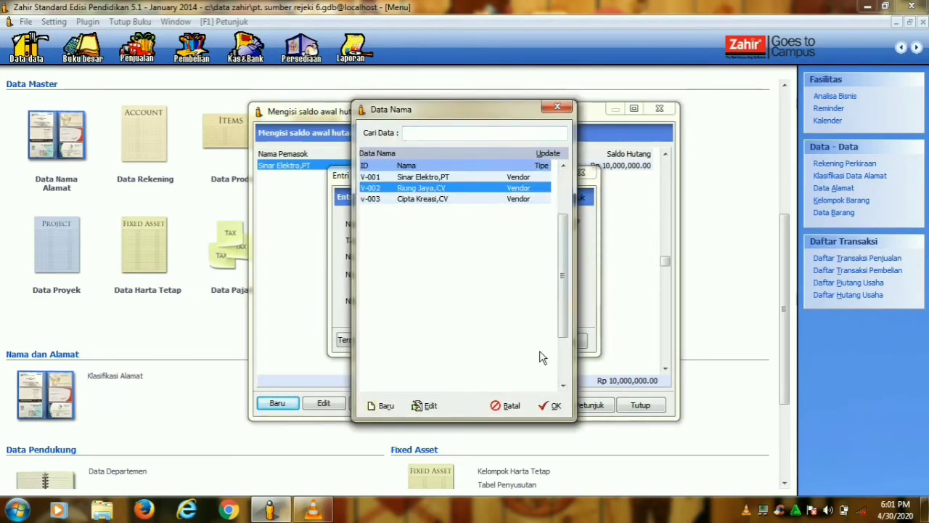
left_click(547, 406)
left_click(530, 240)
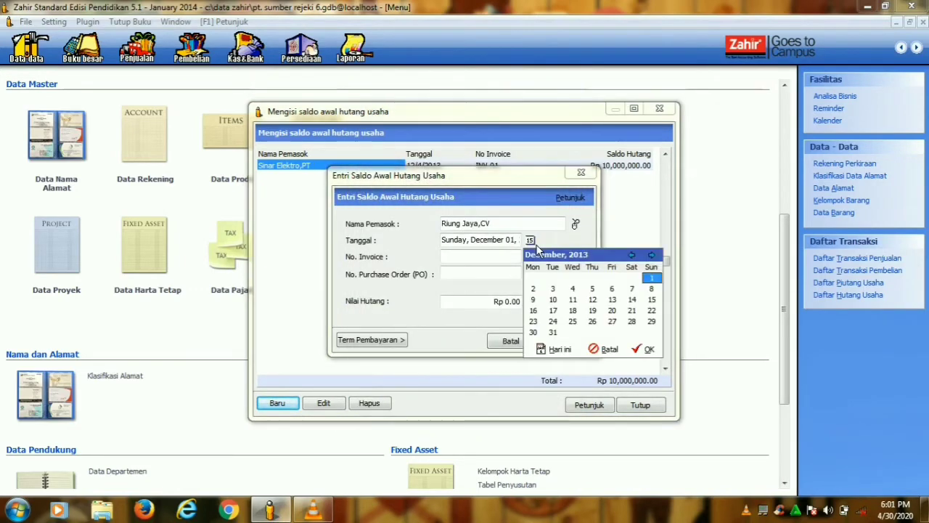
left_click(631, 255)
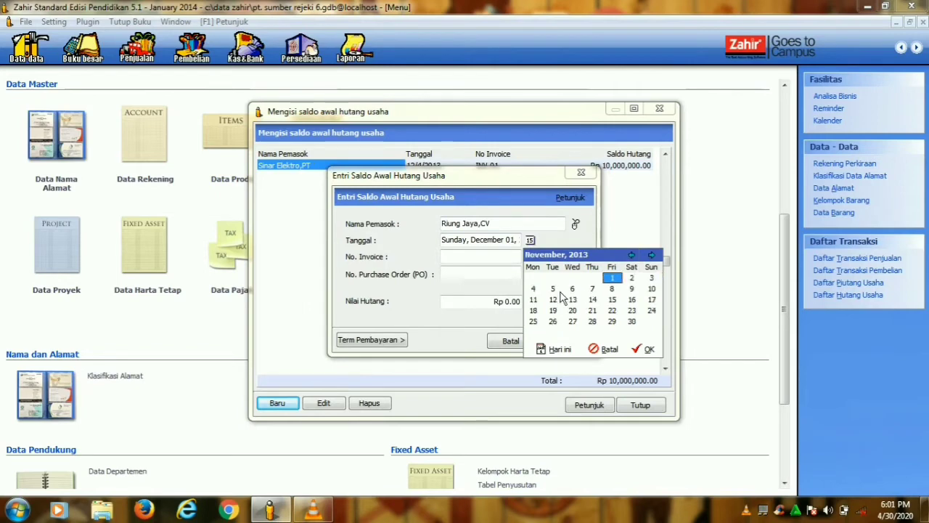
left_click(553, 289)
left_click(643, 350)
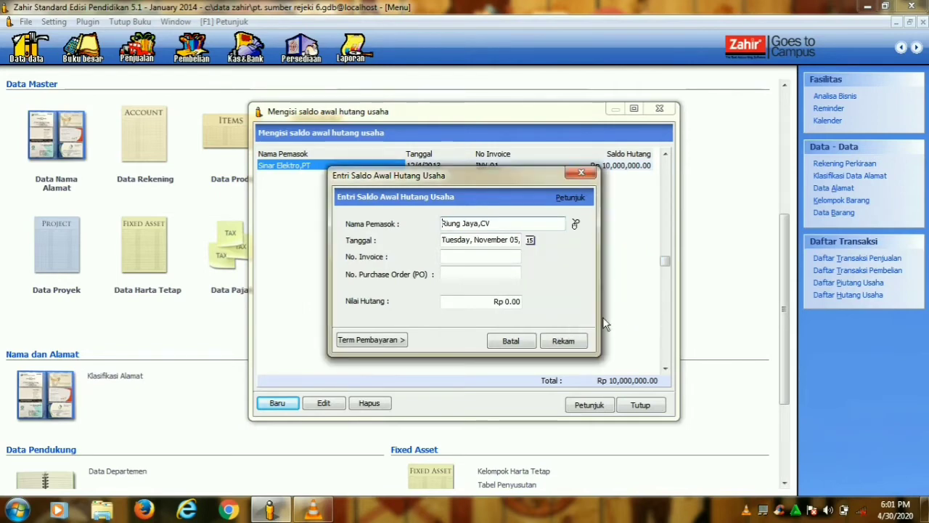
left_click(488, 260)
type("I")
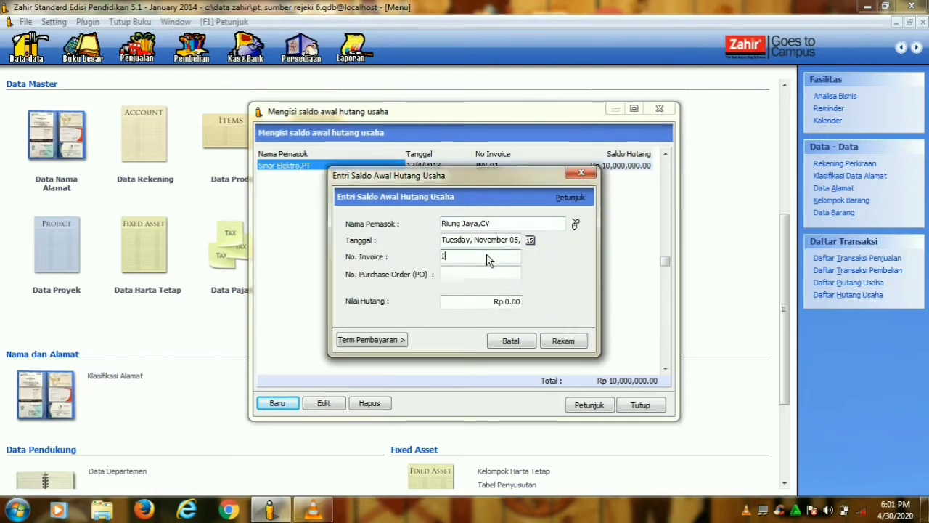
type("NV-02")
left_click(510, 304)
type("6,025,000")
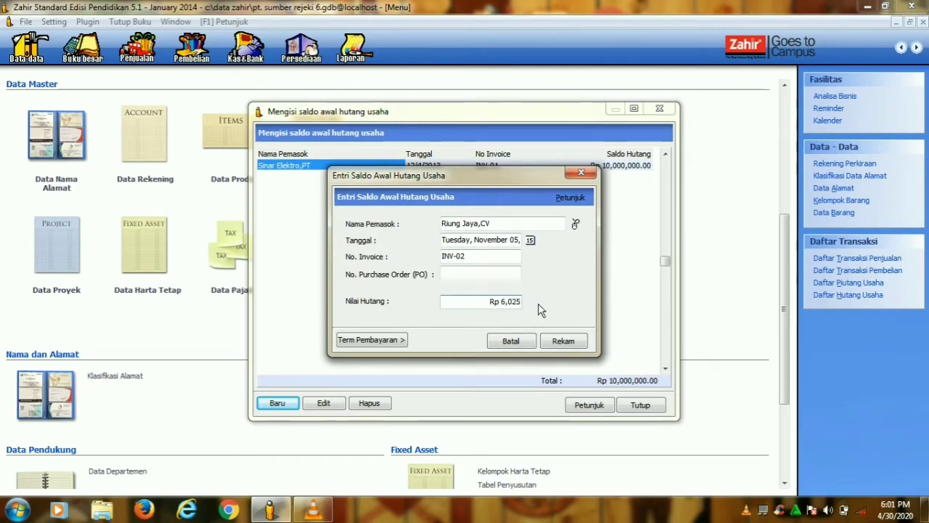
left_click(570, 347)
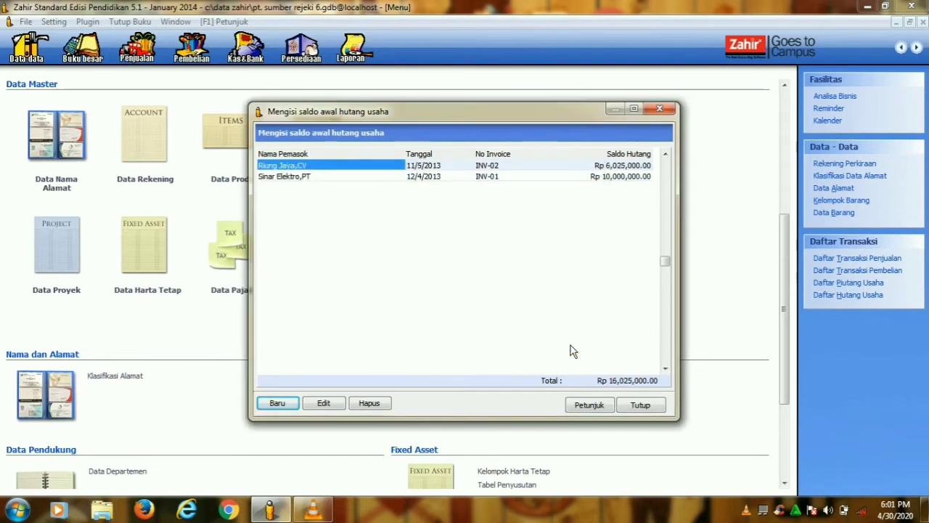
- Record Cipta Kreasi,CV's payable INV-03 of Rp 850,000 dated 25 November 2013, then close the list
left_click(277, 403)
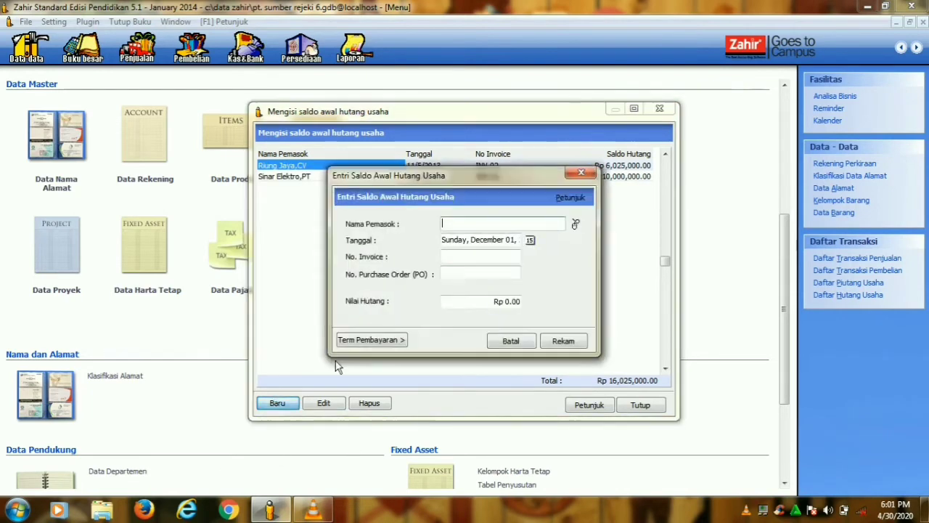
left_click(576, 224)
left_click(501, 199)
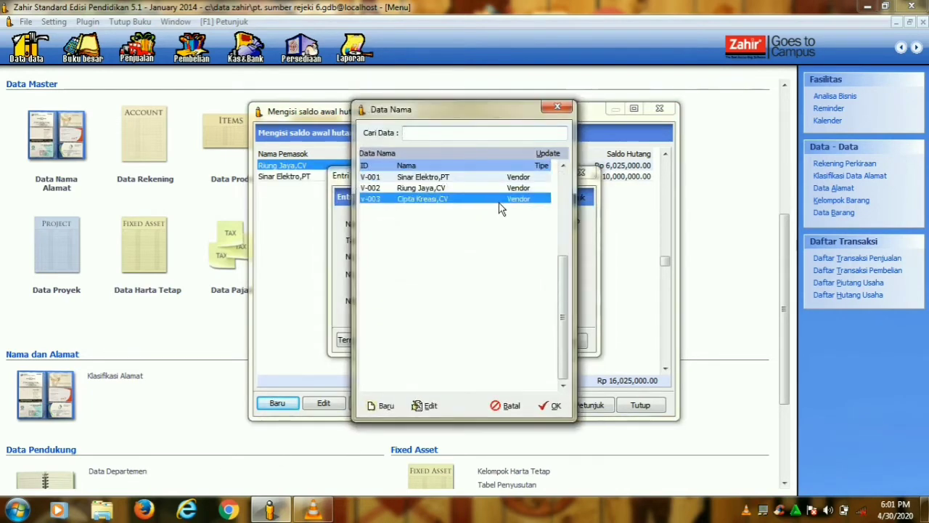
left_click(550, 407)
left_click(530, 240)
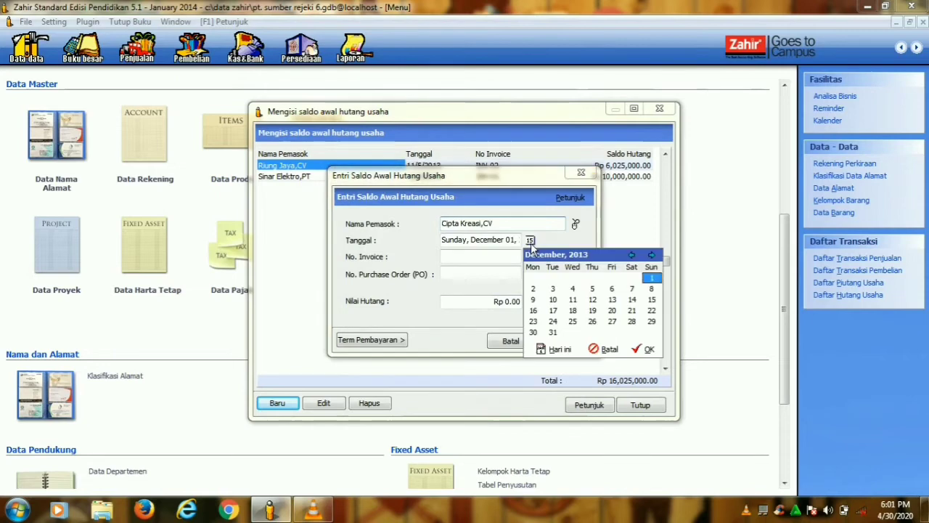
left_click(632, 254)
left_click(534, 321)
left_click(642, 350)
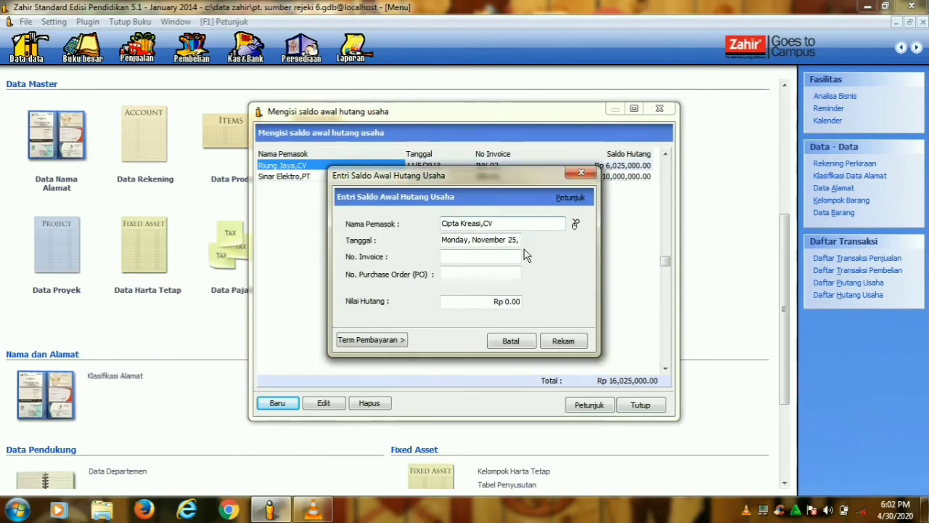
left_click(518, 258)
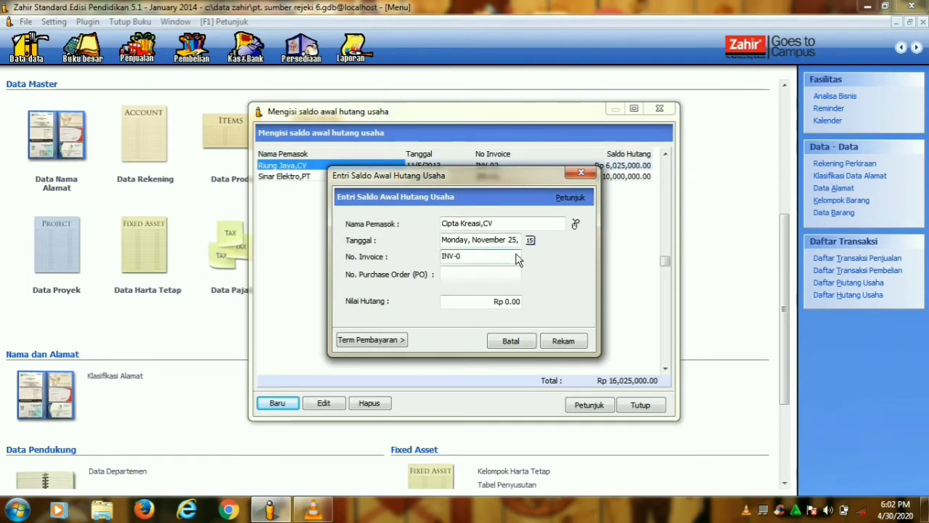
left_click(499, 305)
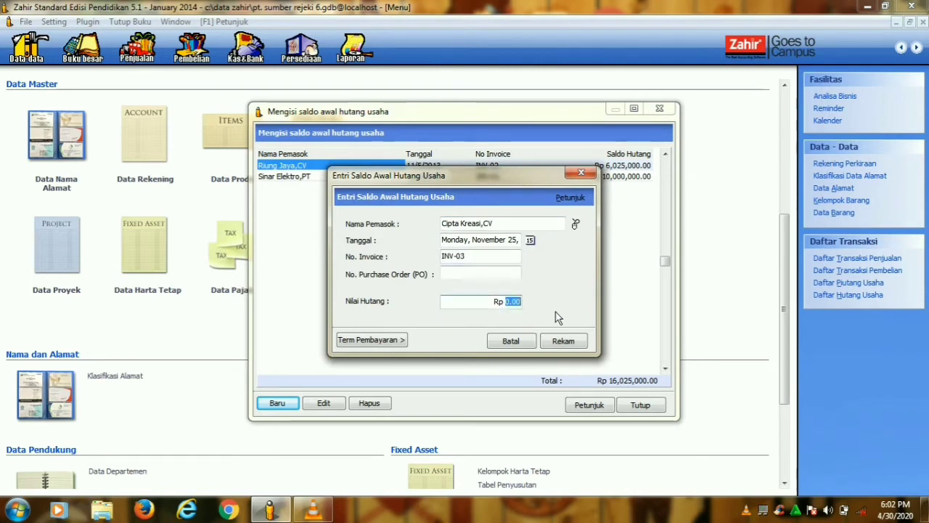
type("8500000")
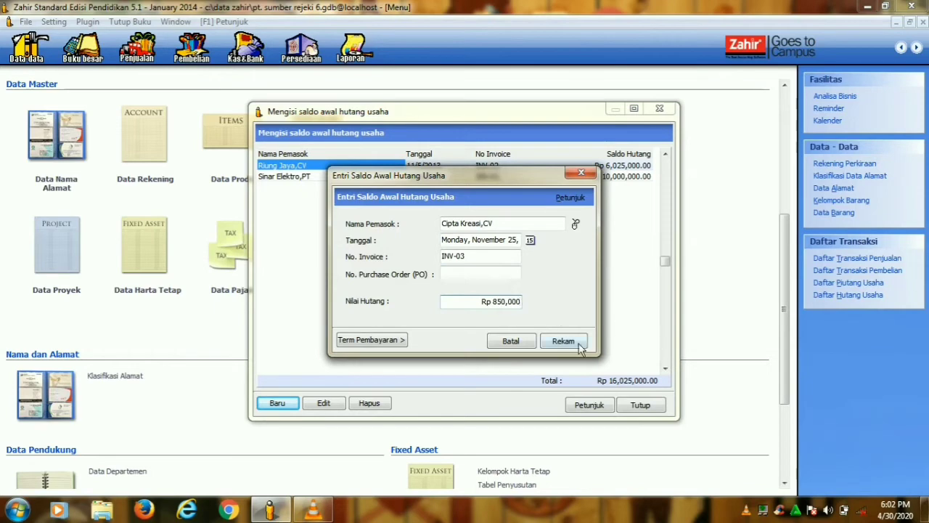
left_click(563, 341)
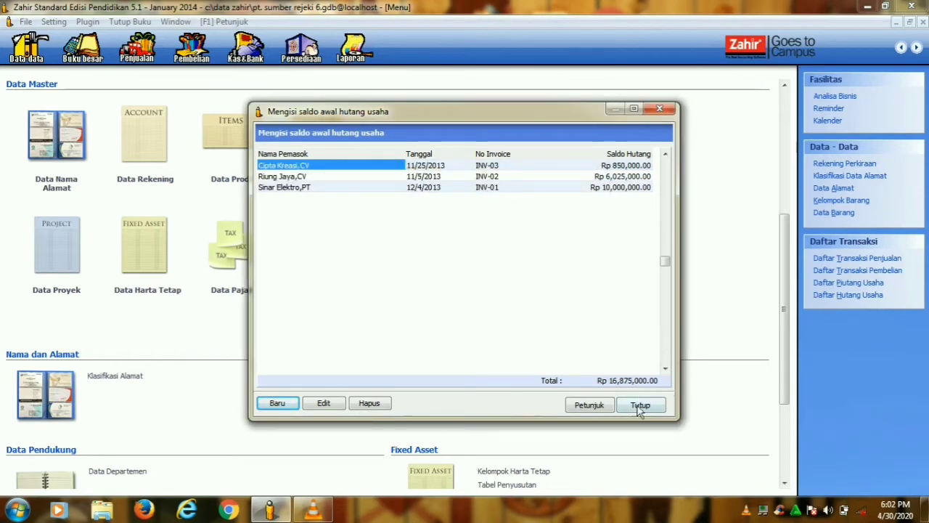
left_click(640, 406)
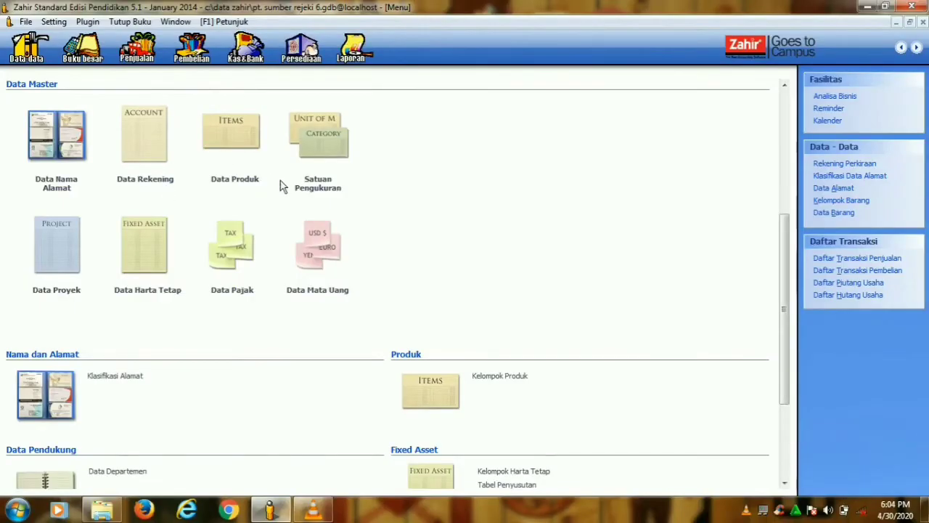
- Create a measurement unit with code and name 'Unit', then close the units list
left_click(321, 193)
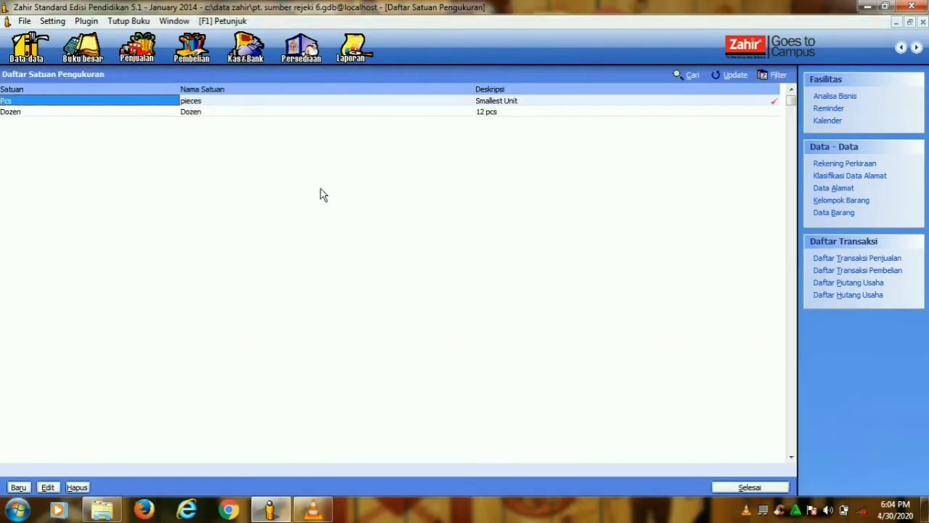
left_click(18, 490)
type("Unit")
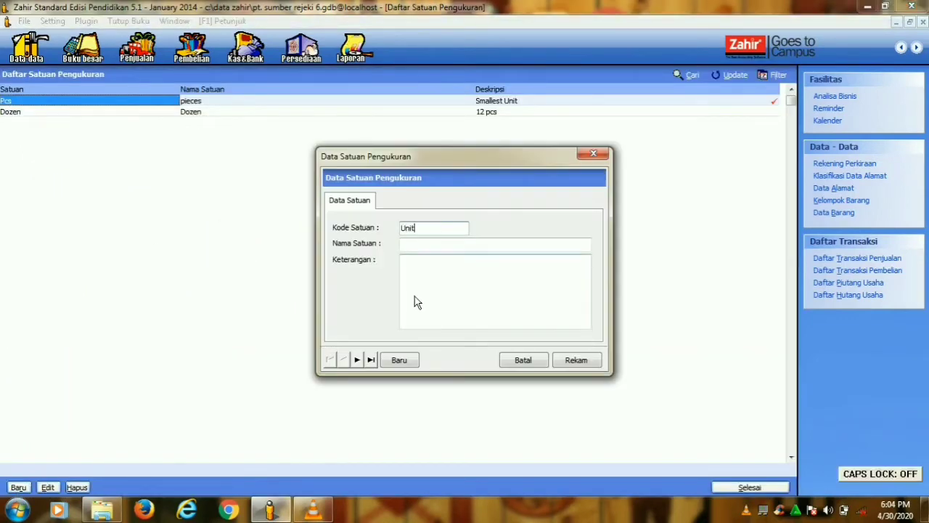
left_click(446, 245)
type("U")
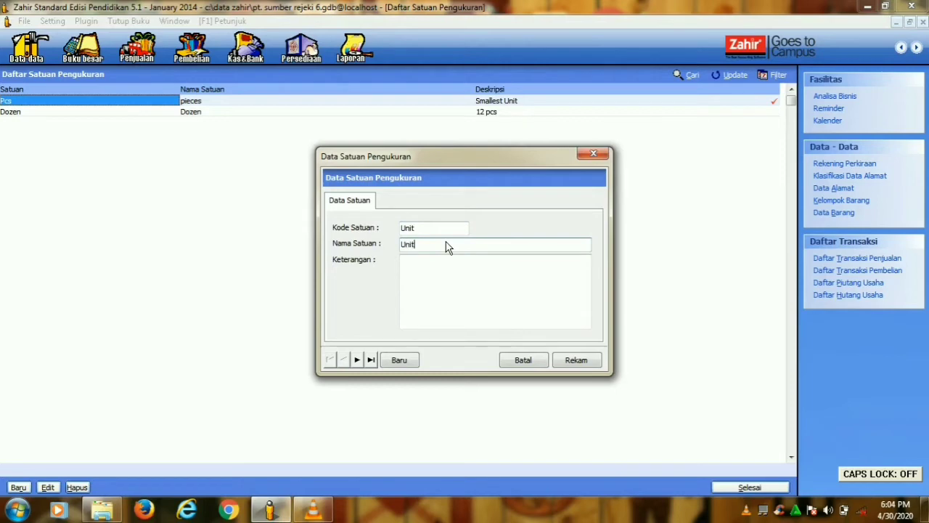
type("nit")
left_click(575, 359)
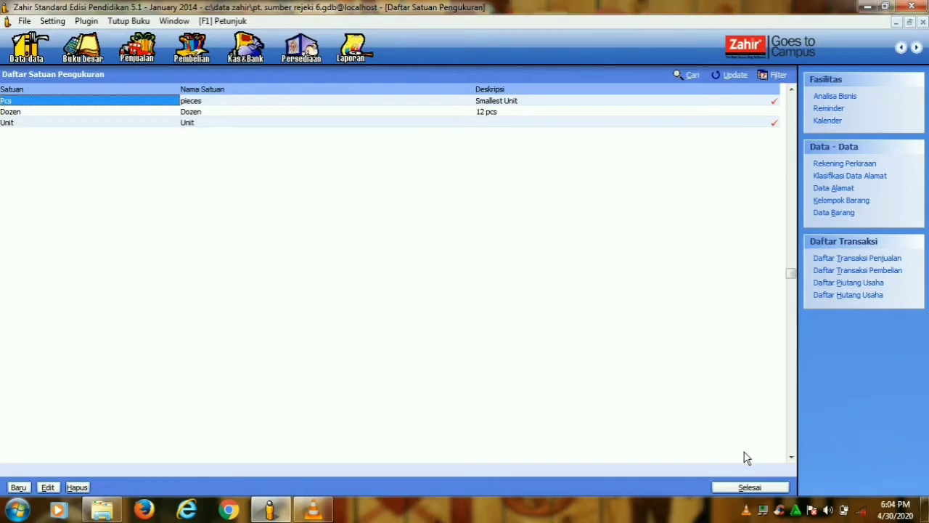
left_click(749, 487)
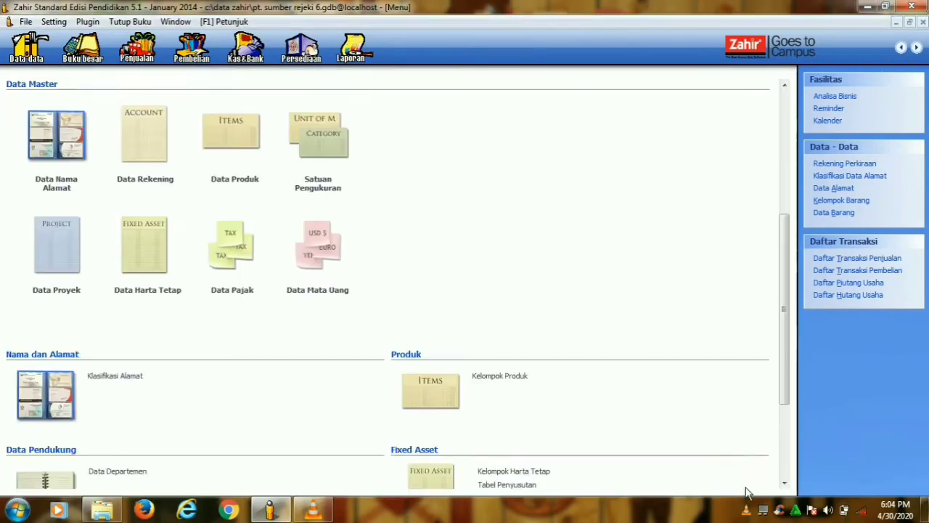
- Start a new product group named Barang Elektonik, marked as stocked and sold
left_click(489, 381)
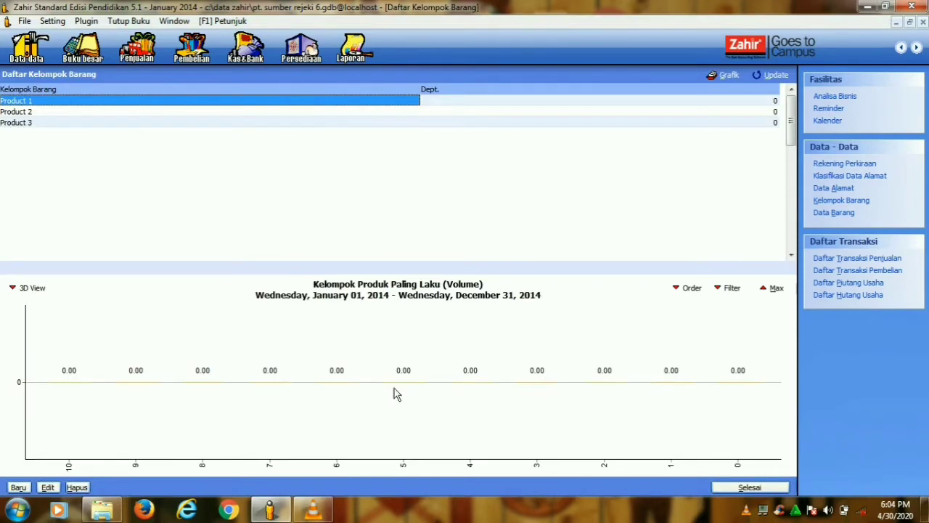
left_click(18, 487)
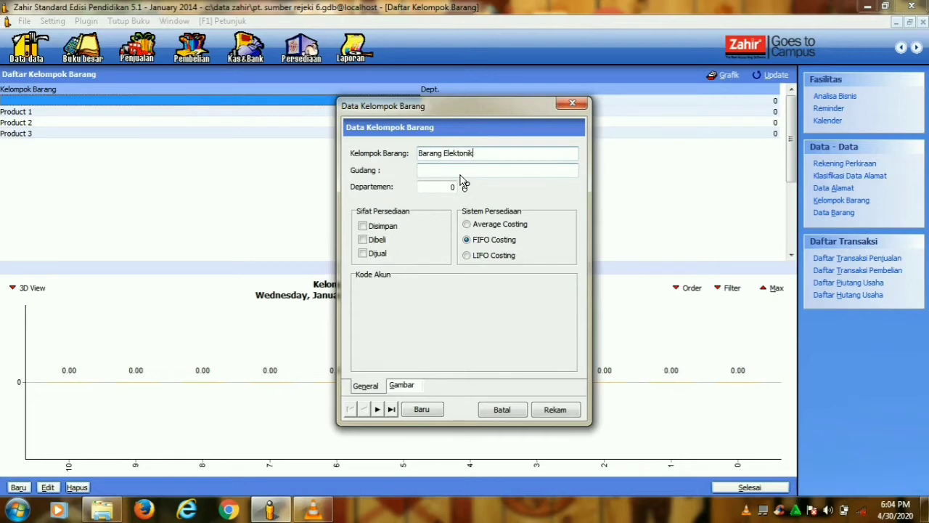
left_click(460, 175)
left_click(363, 226)
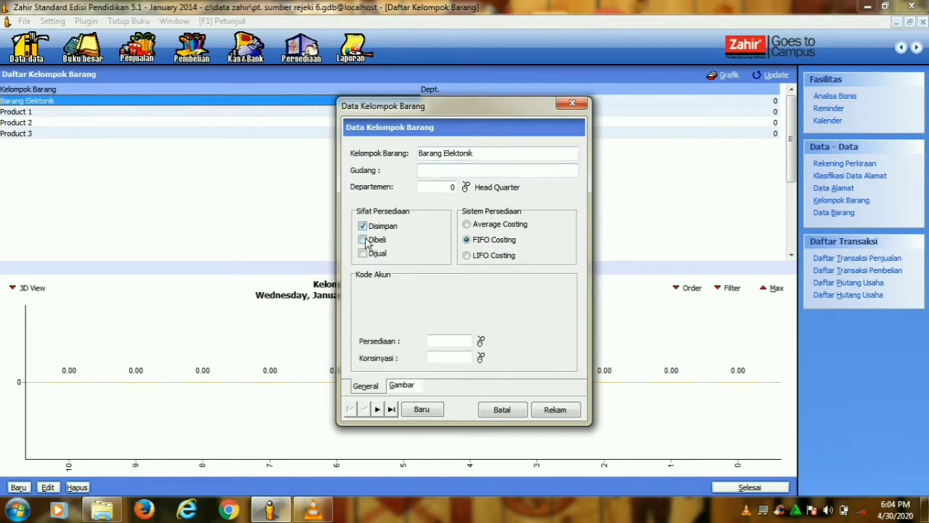
left_click(366, 257)
- Set the group's cost account 51010, sales and returns 41010, and inventory 14010
left_click(482, 292)
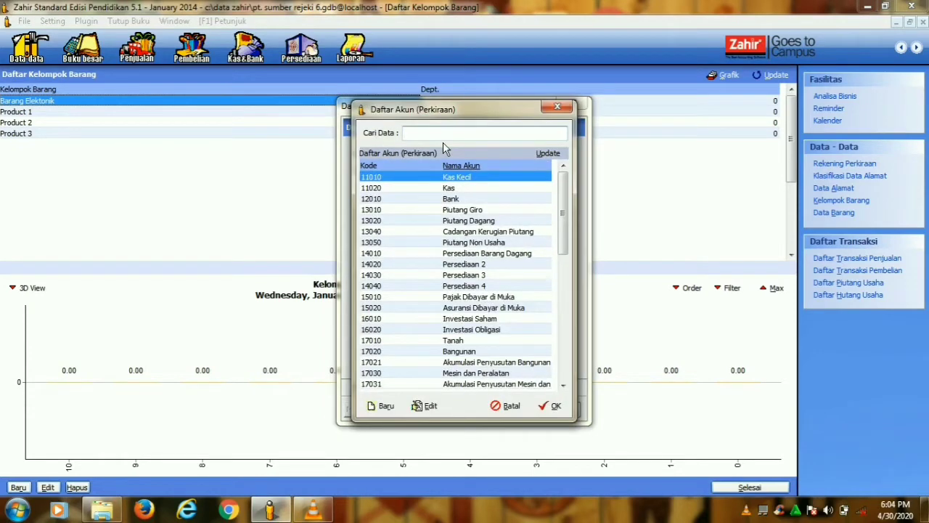
type("510")
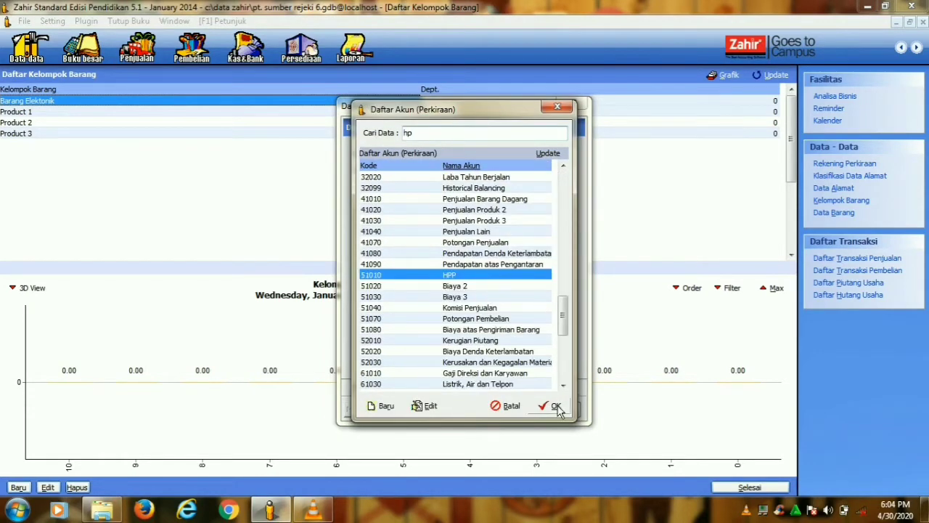
left_click(552, 406)
left_click(482, 308)
type("pe")
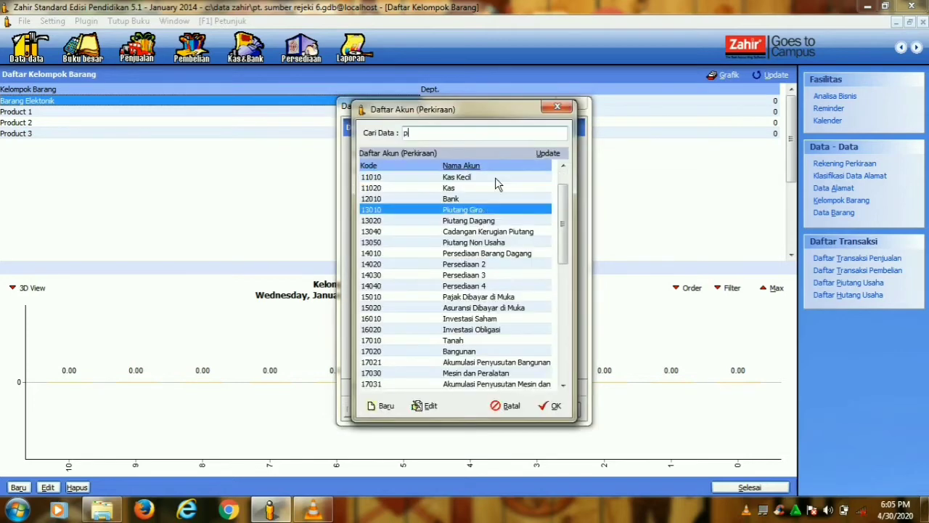
type("nj")
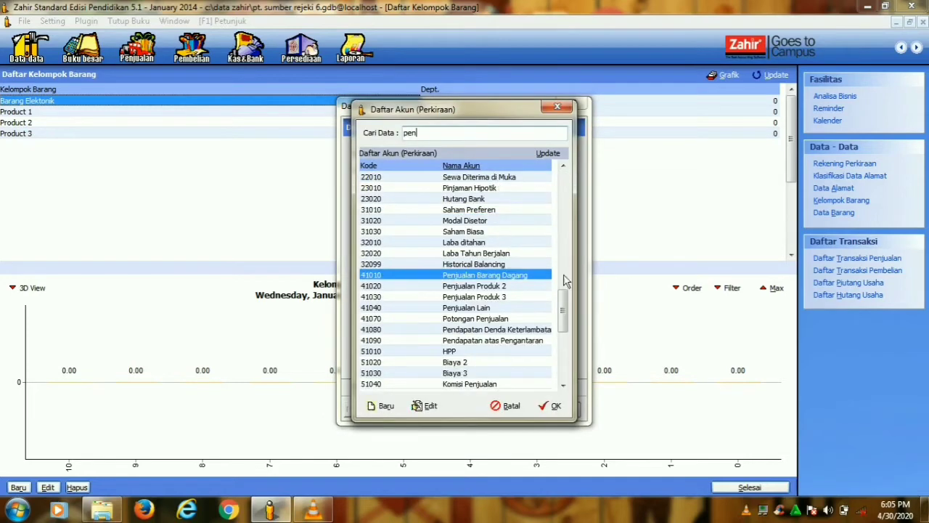
left_click(550, 406)
left_click(481, 324)
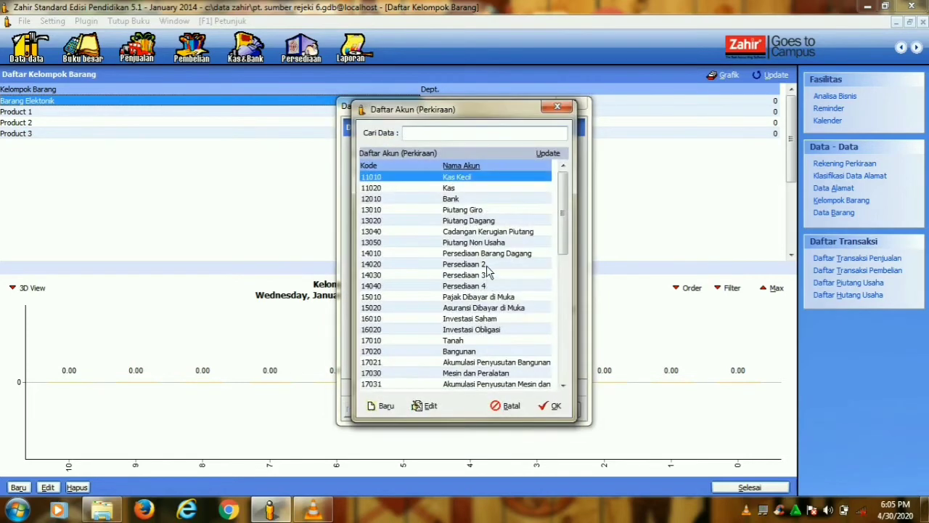
type("penj")
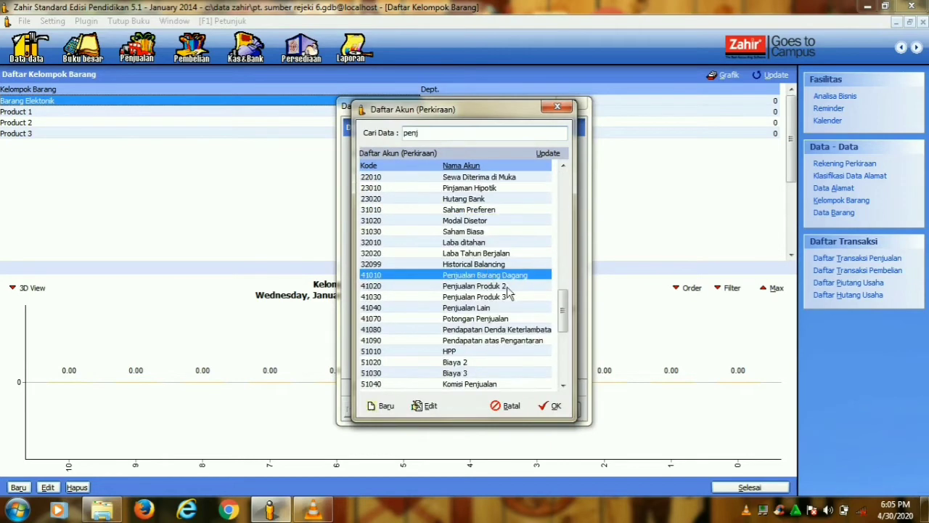
left_click(550, 406)
left_click(483, 341)
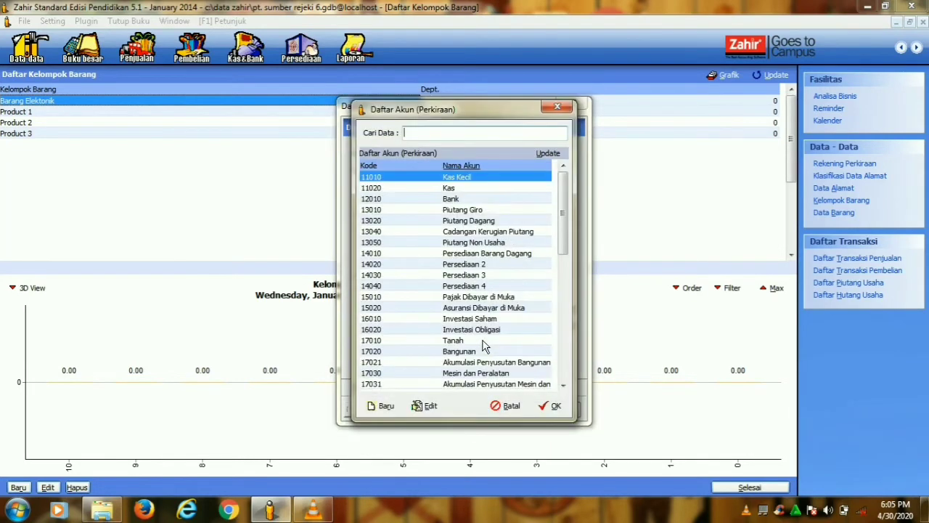
type("perse")
left_click(552, 406)
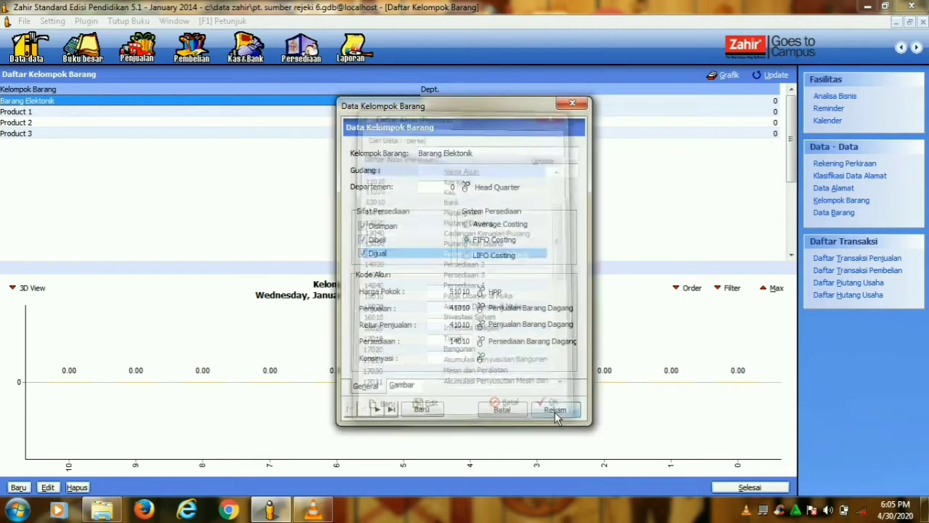
- Set consignment account 21030 Hutang Konsinyasi, save the group, and start a new inventory item
left_click(480, 359)
type("hut")
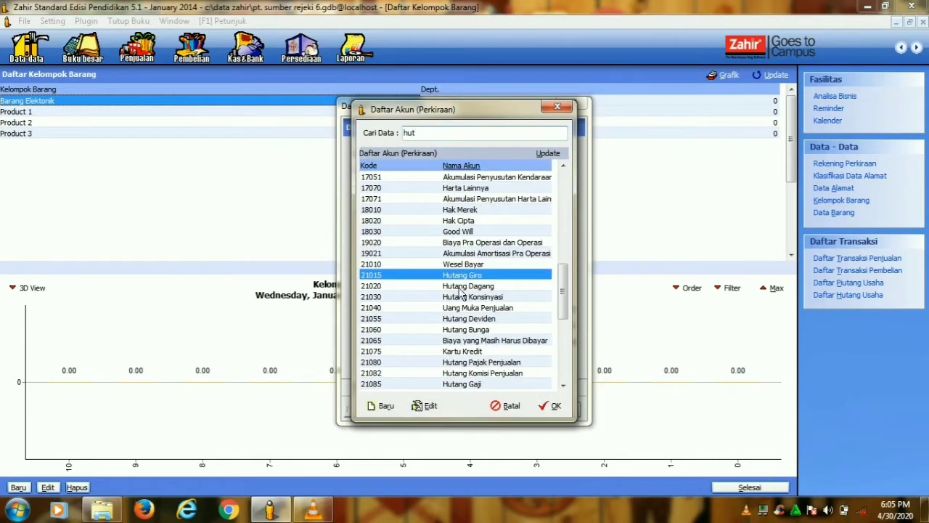
left_click(461, 296)
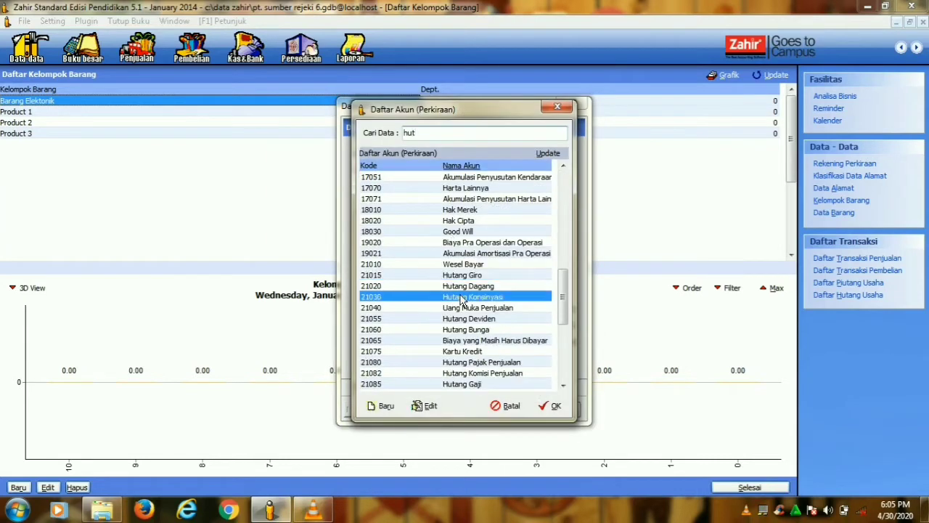
left_click(552, 405)
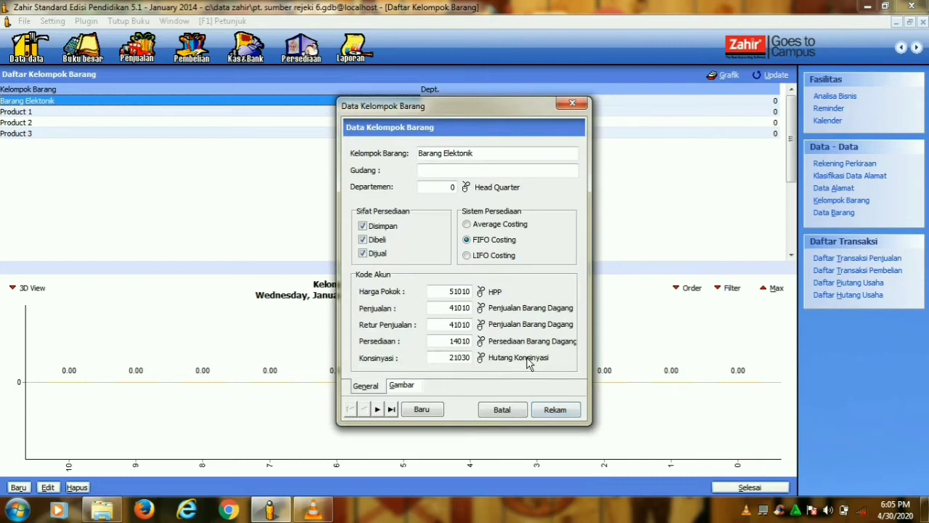
left_click(554, 409)
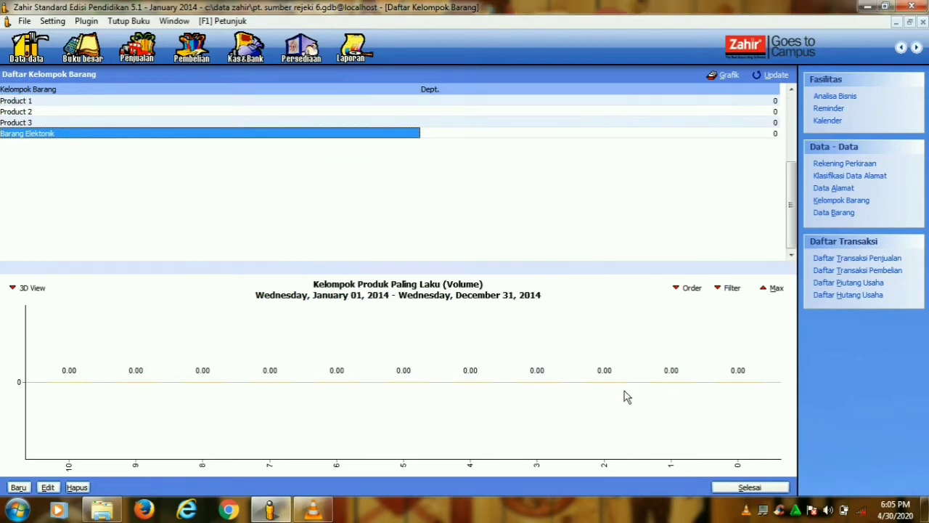
left_click(750, 487)
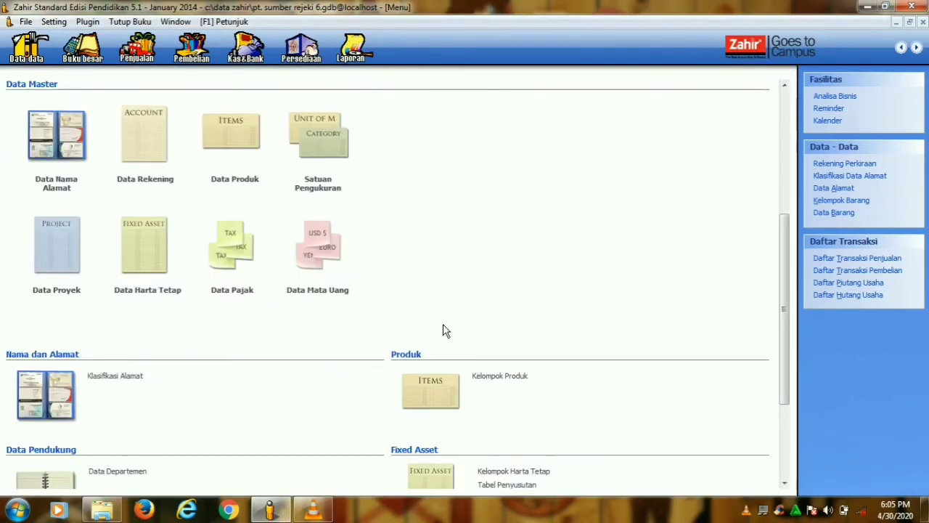
left_click(228, 185)
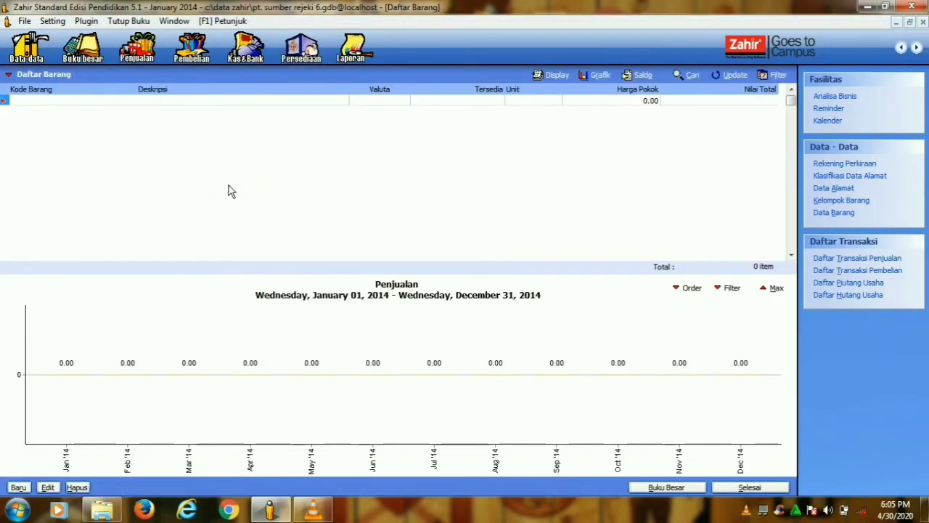
left_click(18, 487)
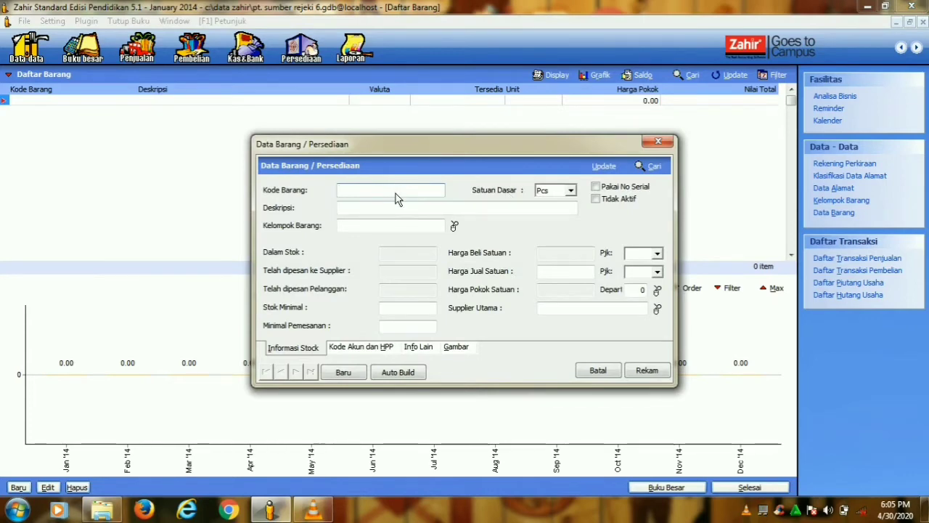
- Save item B01 Kipas Angin with base unit Unit in the Barang Elektonik group
key("Caps_Lock")
type("B01")
left_click(377, 208)
key("Caps_Lock")
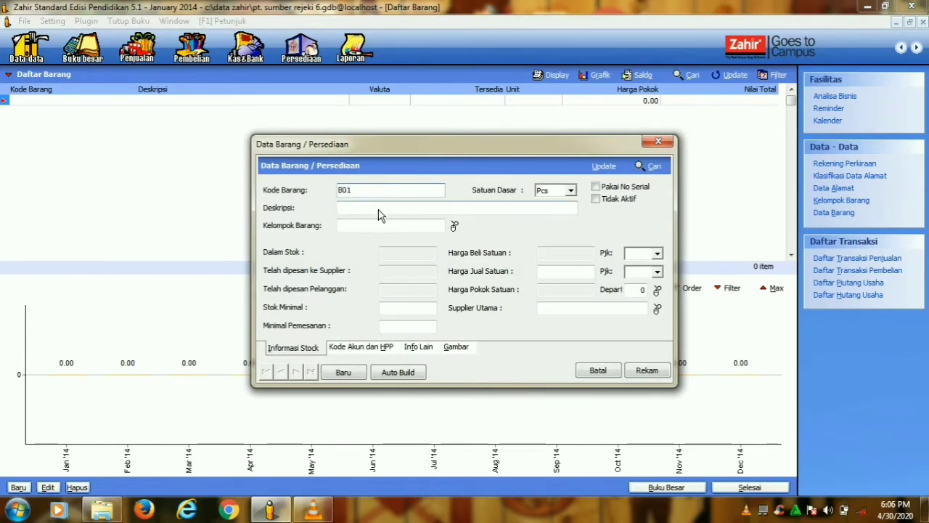
type("Kipas ")
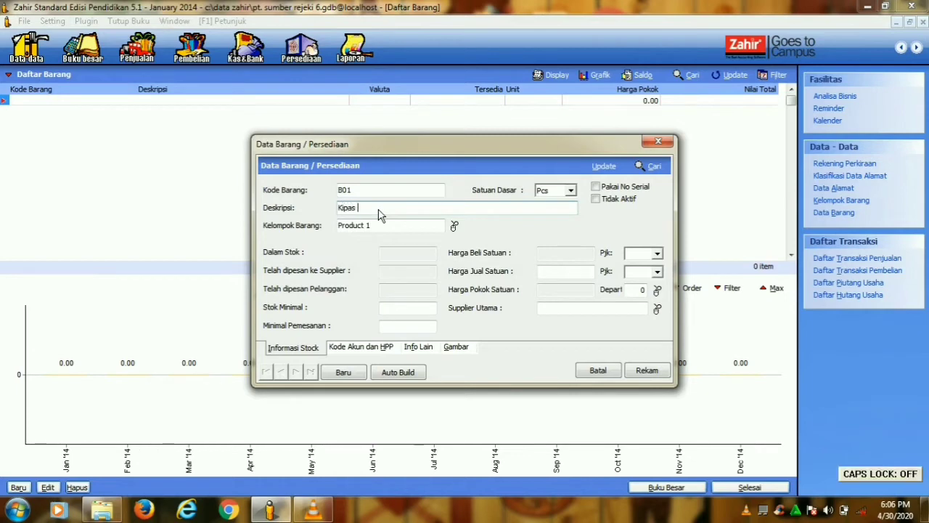
type("Angin")
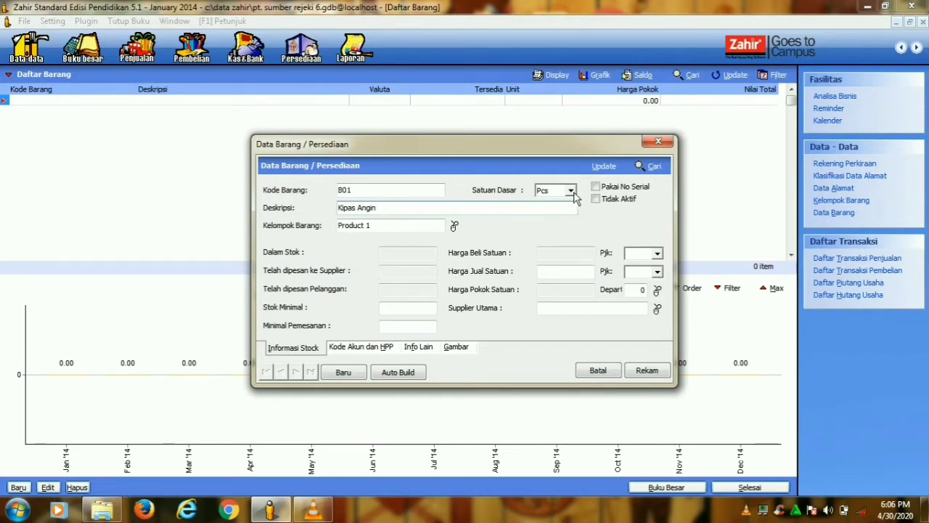
left_click(570, 190)
left_click(564, 210)
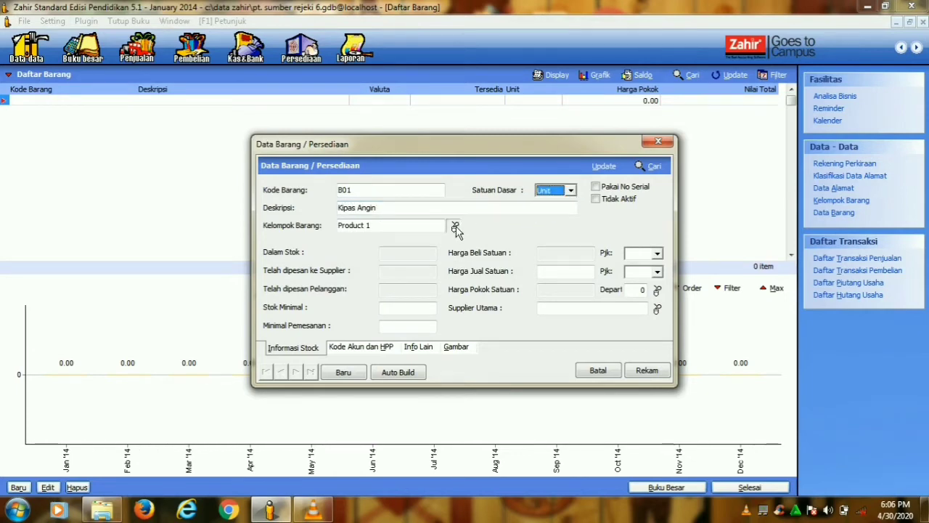
left_click(455, 227)
left_click(407, 180)
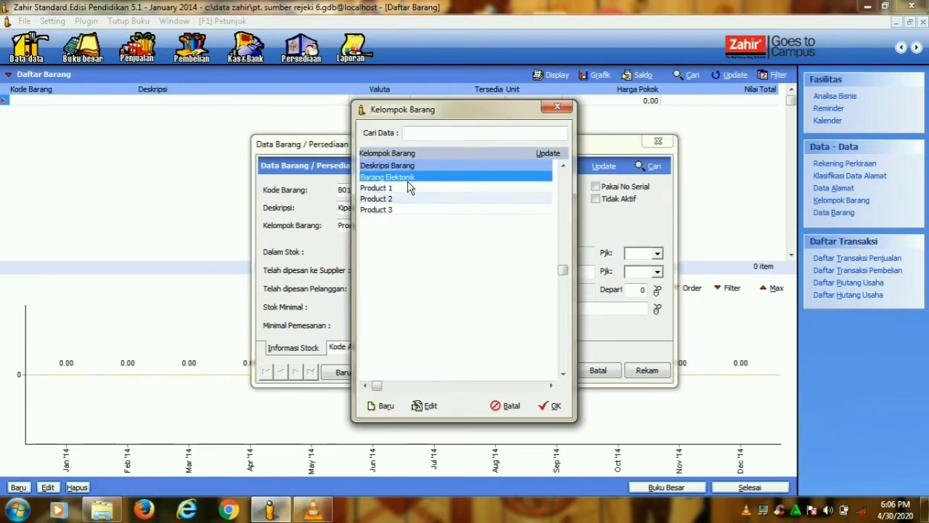
left_click(551, 405)
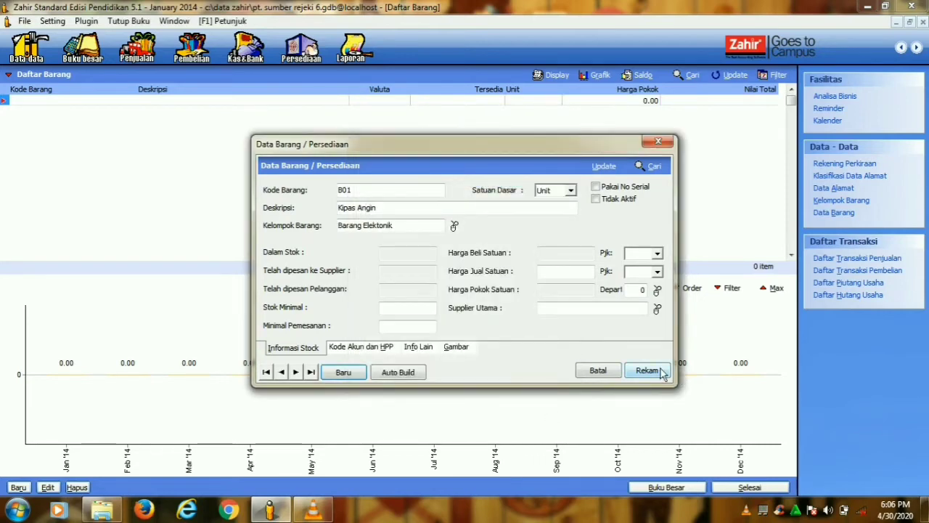
left_click(647, 371)
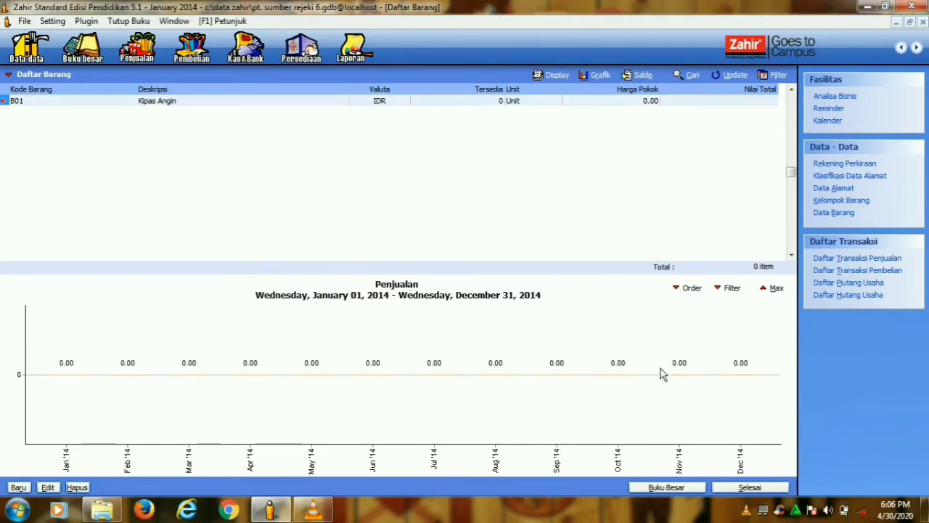
- Add and save item B02 Rice Cooker with base unit Unit
left_click(18, 488)
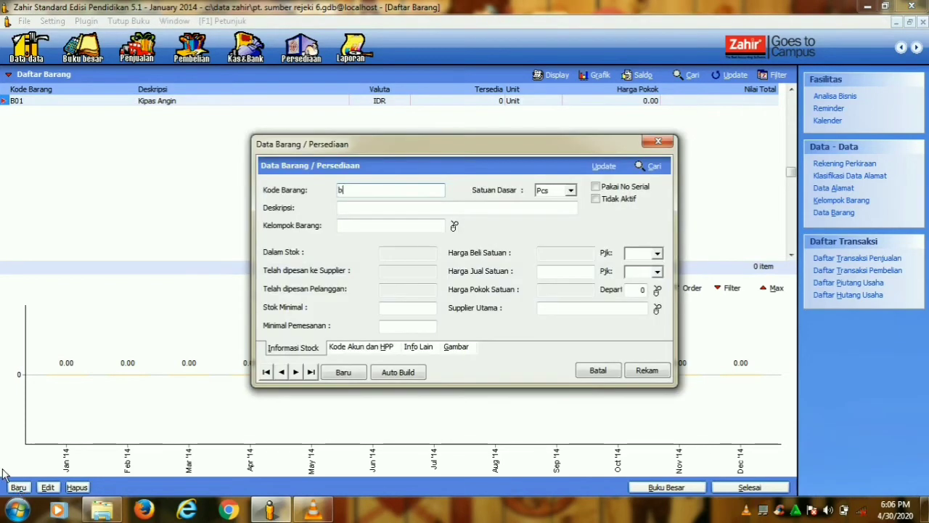
key("Caps_Lock")
type("B02")
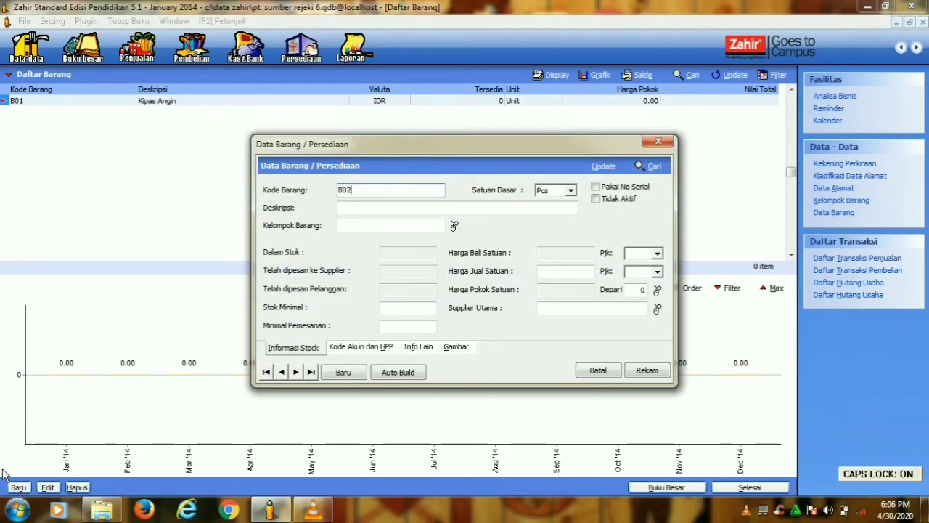
key("Caps_Lock")
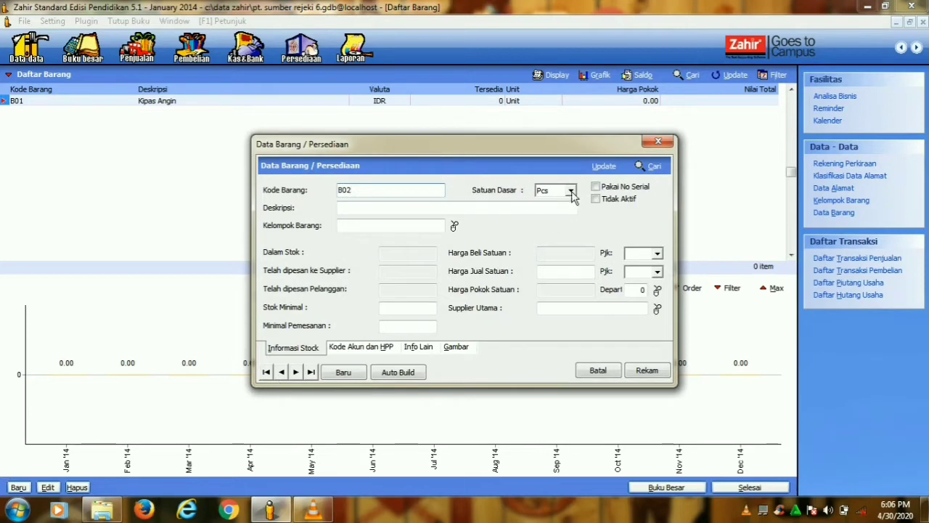
left_click(571, 191)
left_click(556, 212)
left_click(429, 211)
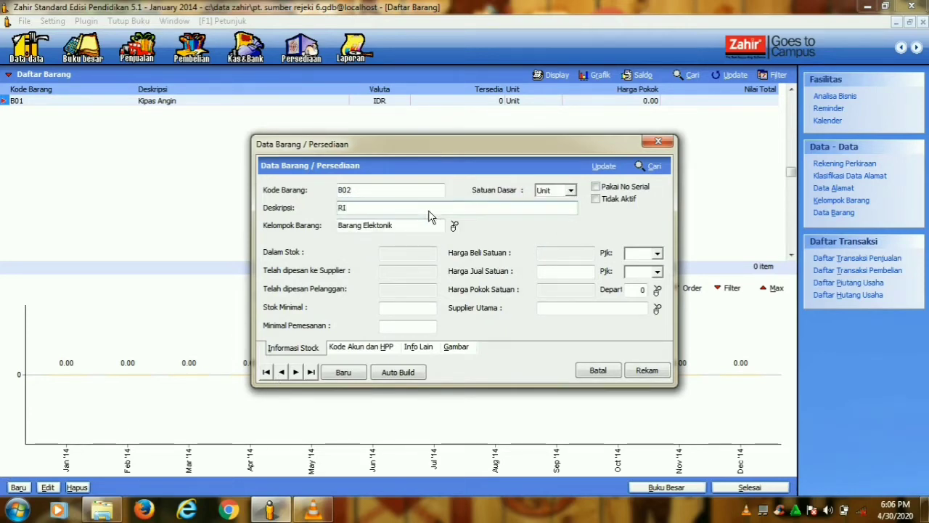
type("R")
key("Caps_Lock")
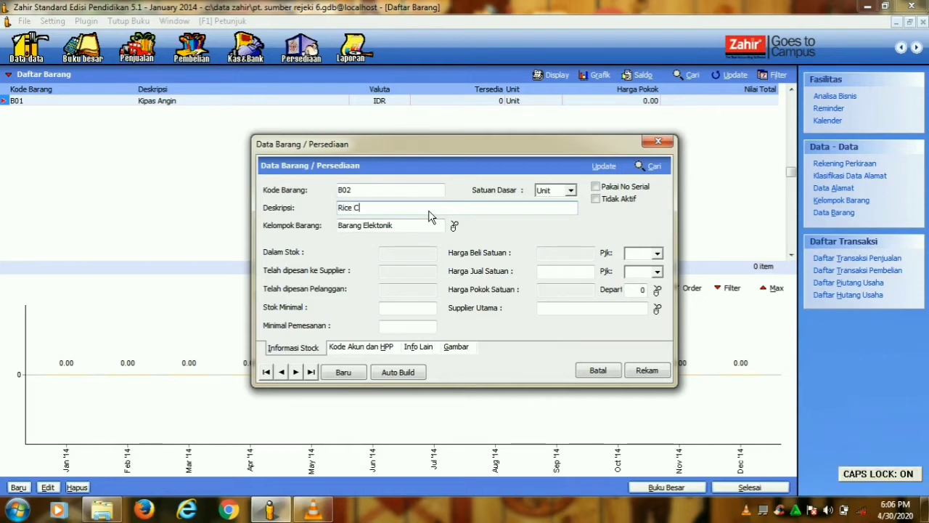
type("ice Cooker")
left_click(656, 377)
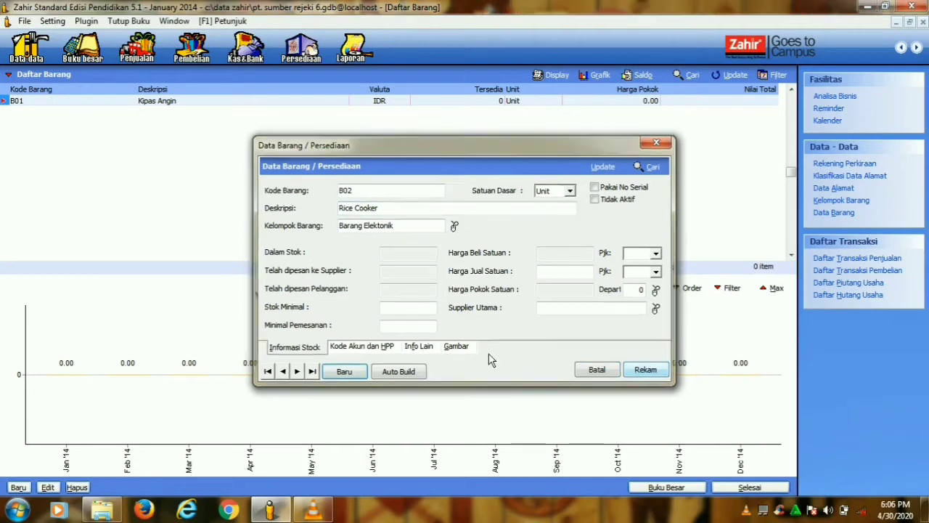
- Add and save item B03 Radio FM/AM with base unit Unit
left_click(18, 487)
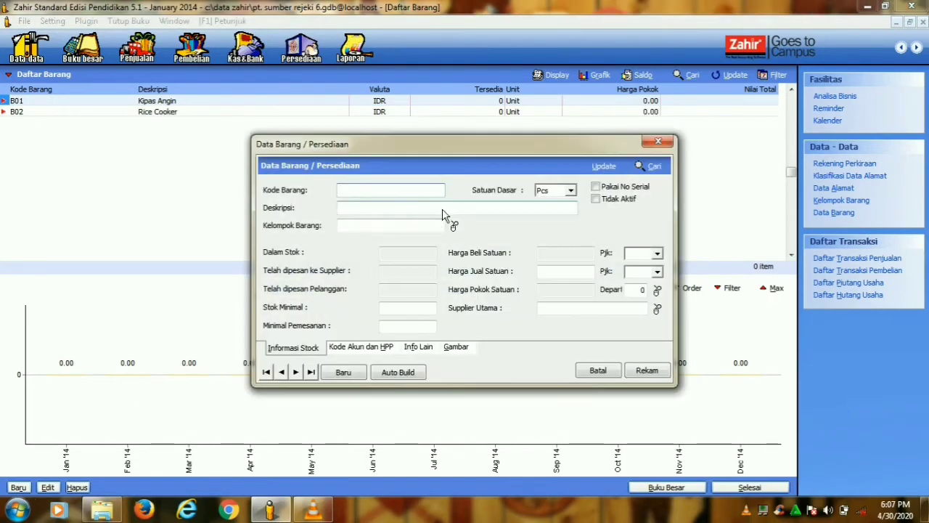
key("Caps_Lock")
type("B03")
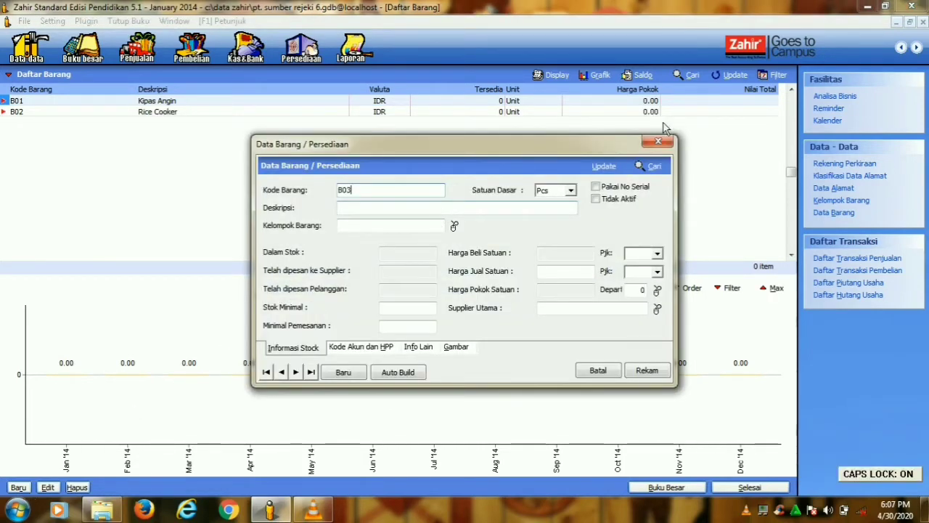
left_click(571, 190)
left_click(565, 211)
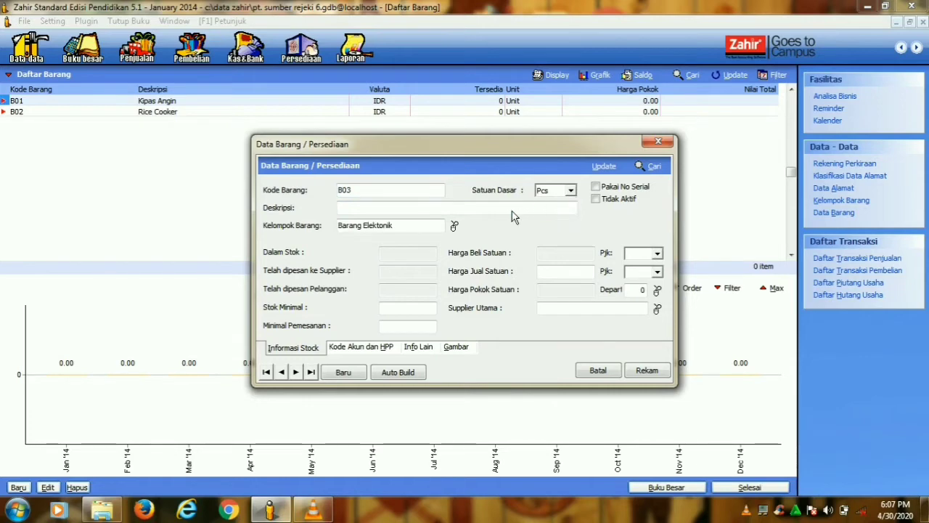
left_click(512, 214)
type("R")
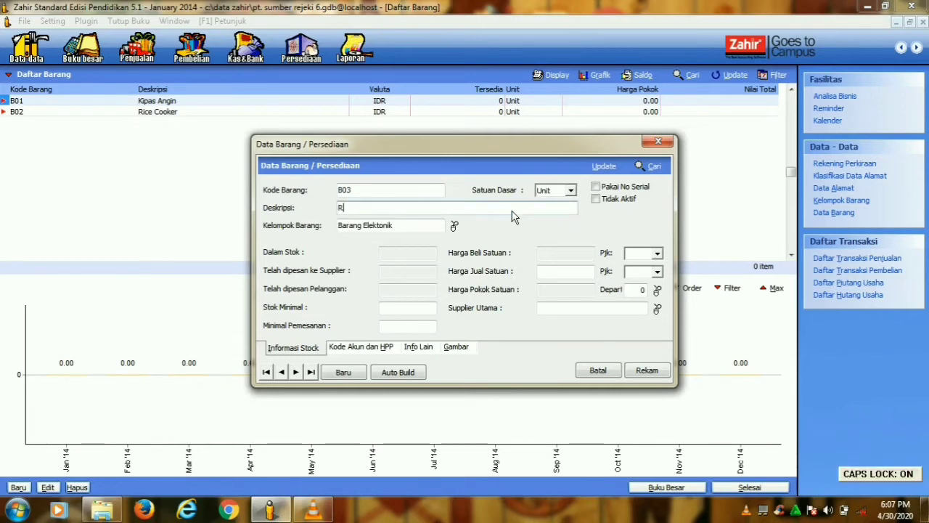
key("Caps_Lock")
type("adio FM/AM")
key("Caps_Lock")
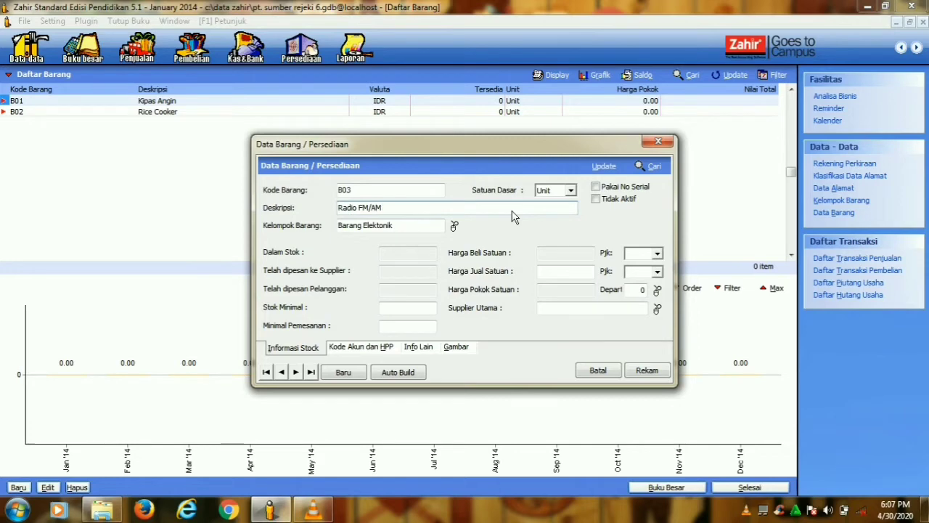
left_click(646, 372)
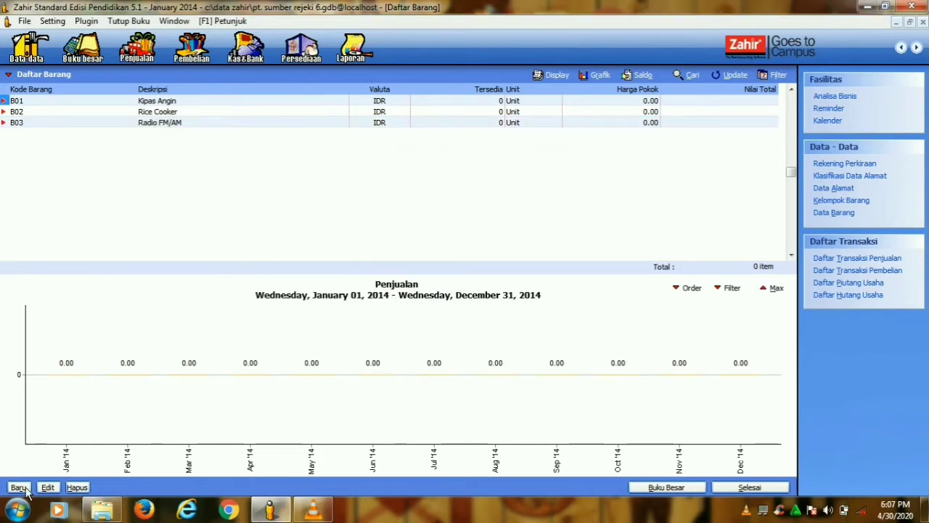
- Add and save item B04 TV 20" with base unit Unit
left_click(20, 488)
type("B04")
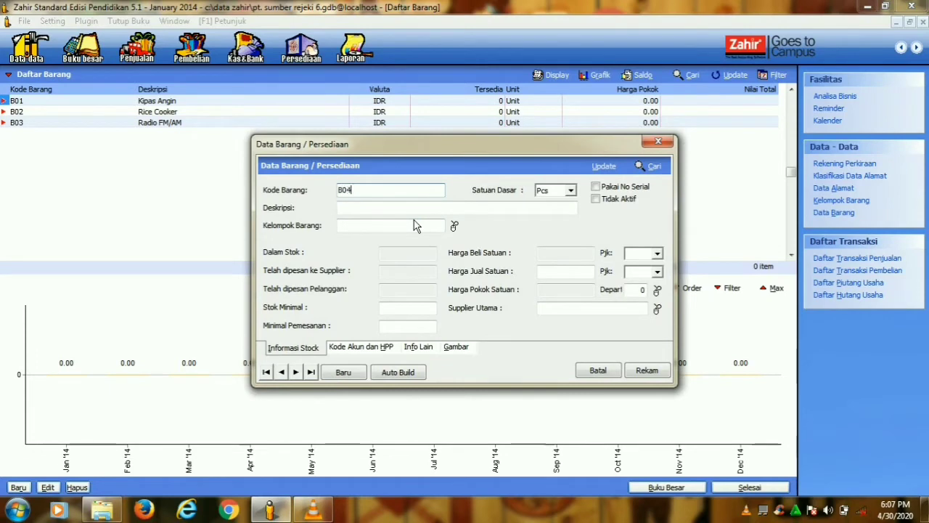
left_click(572, 190)
left_click(550, 217)
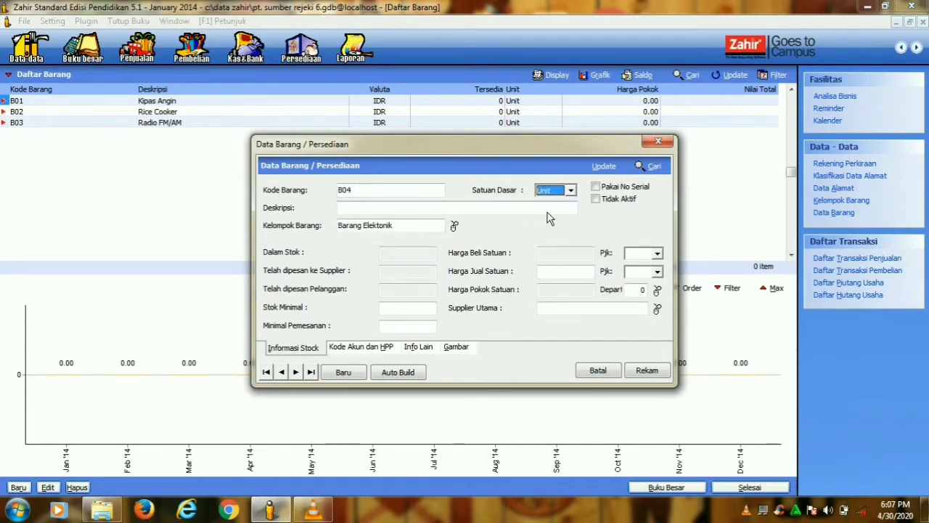
left_click(536, 212)
type("T")
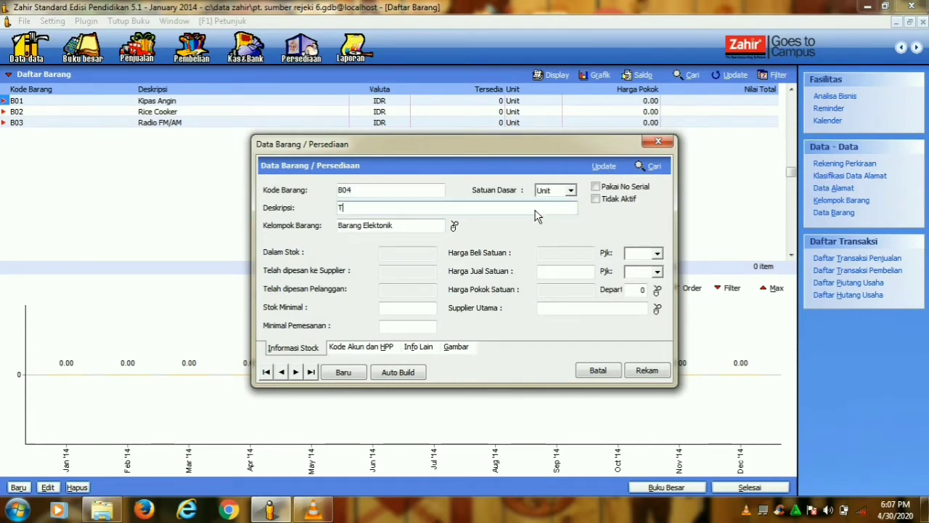
type("V 20")
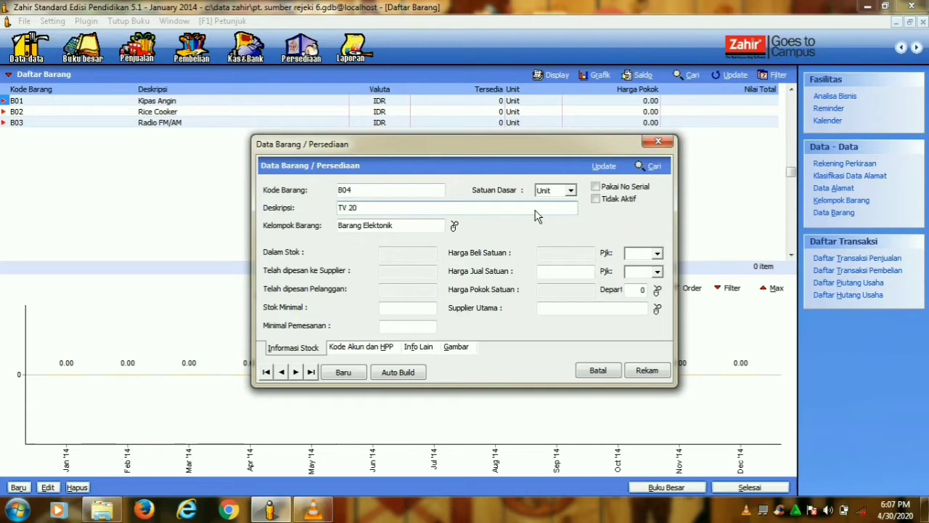
type("\"")
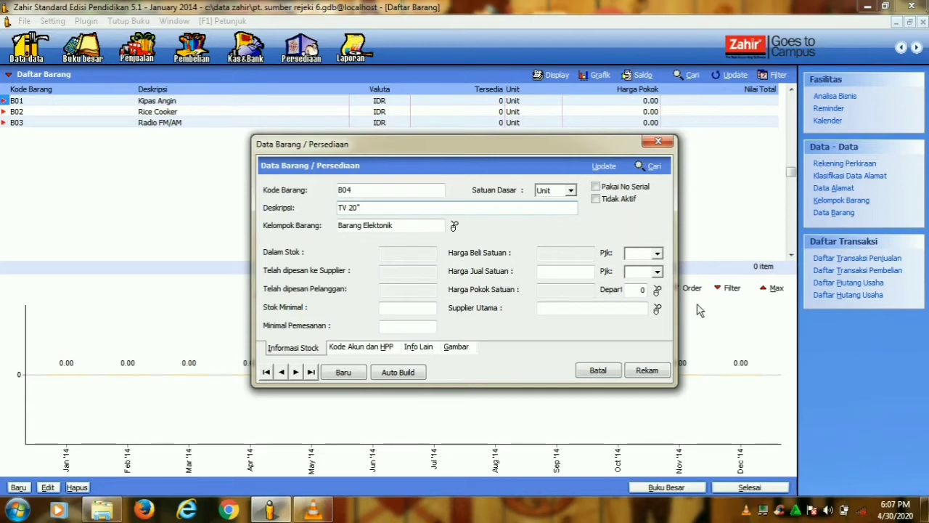
left_click(648, 372)
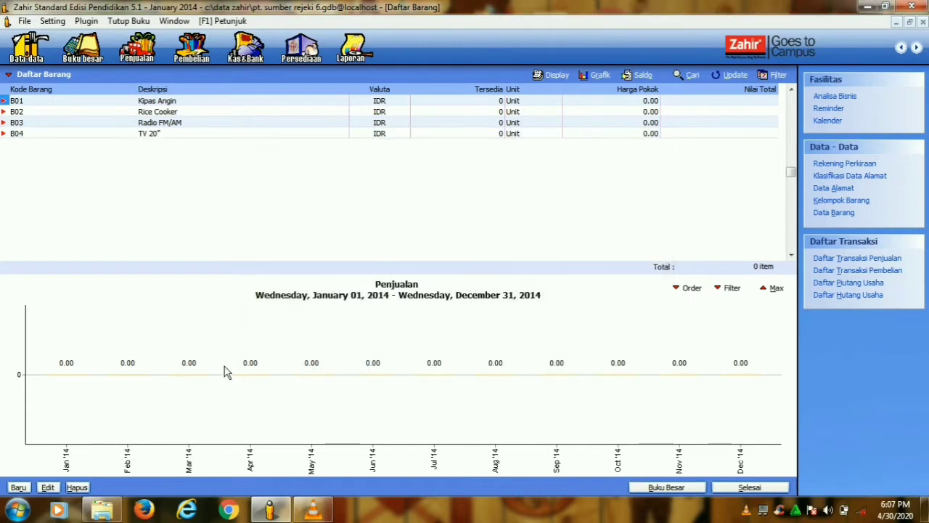
- Add and save item B05 TV 14" with base unit Unit
left_click(22, 486)
type("B05")
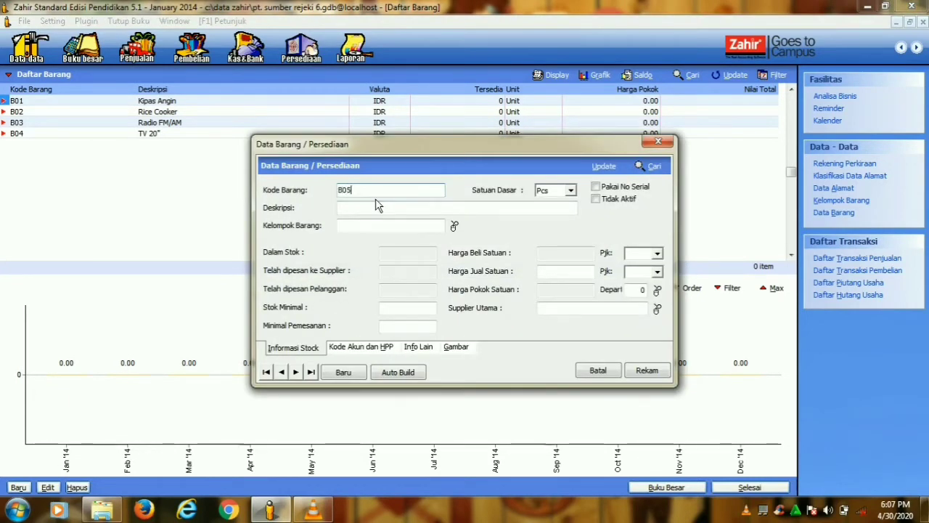
left_click(571, 191)
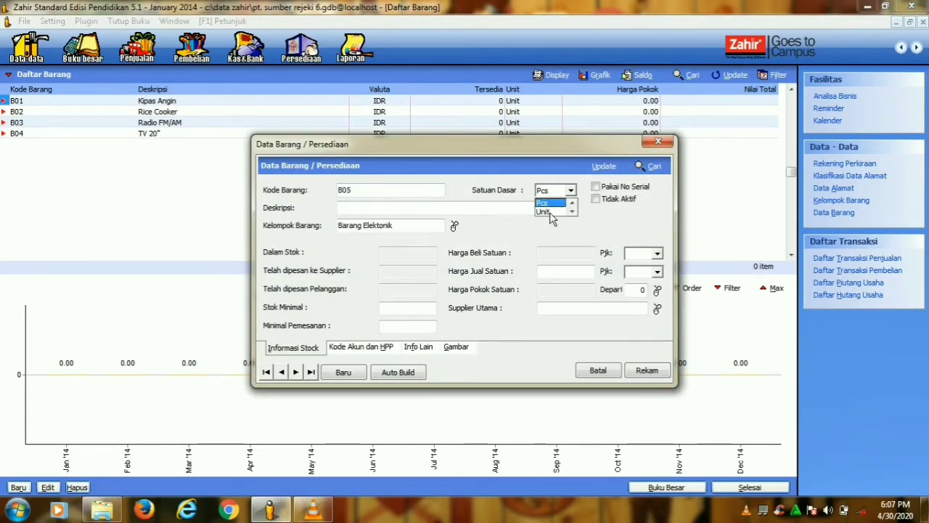
left_click(553, 213)
key("Tab")
type("TV 14\"")
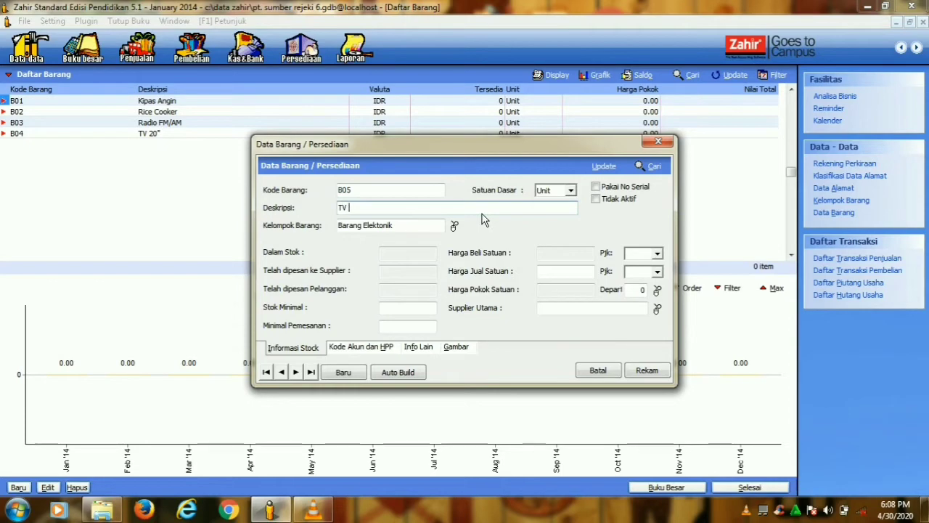
left_click(633, 374)
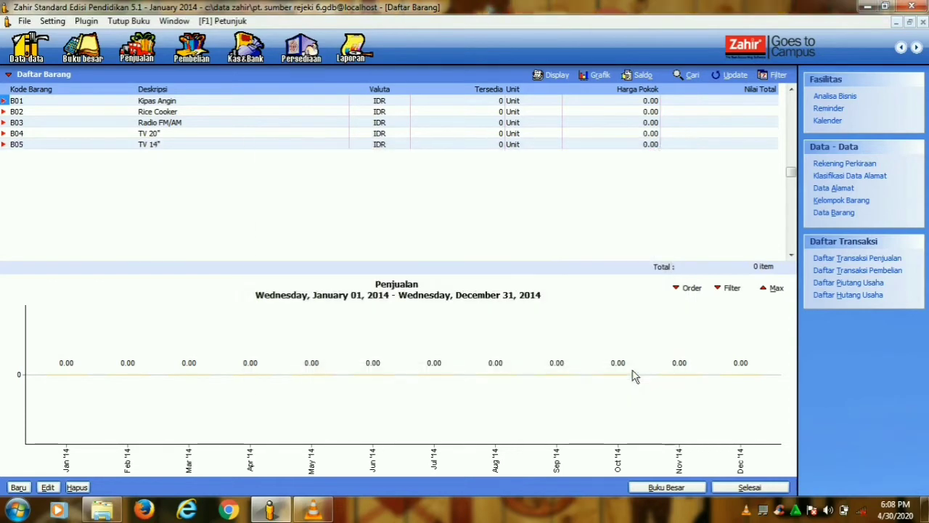
- Add and save item B06 Mesin Cuci with base unit Unit
left_click(18, 488)
type("B06")
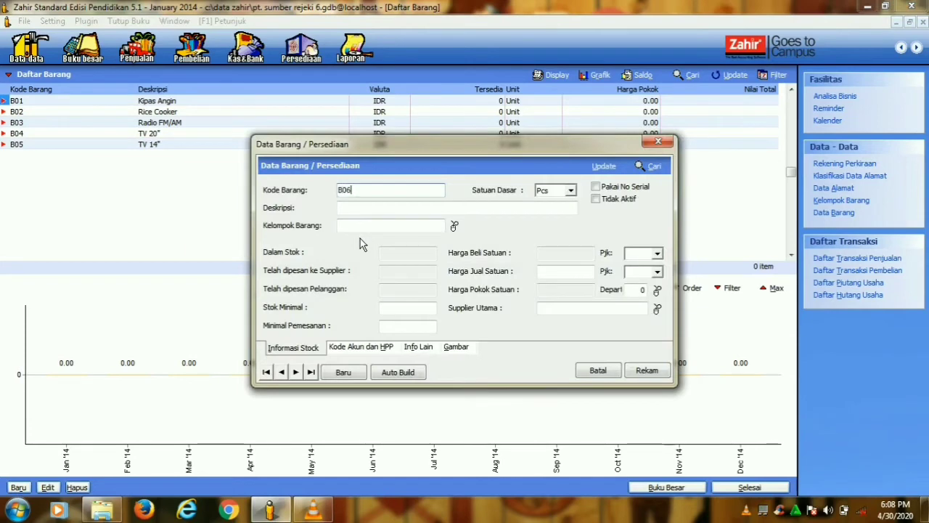
left_click(570, 190)
left_click(564, 207)
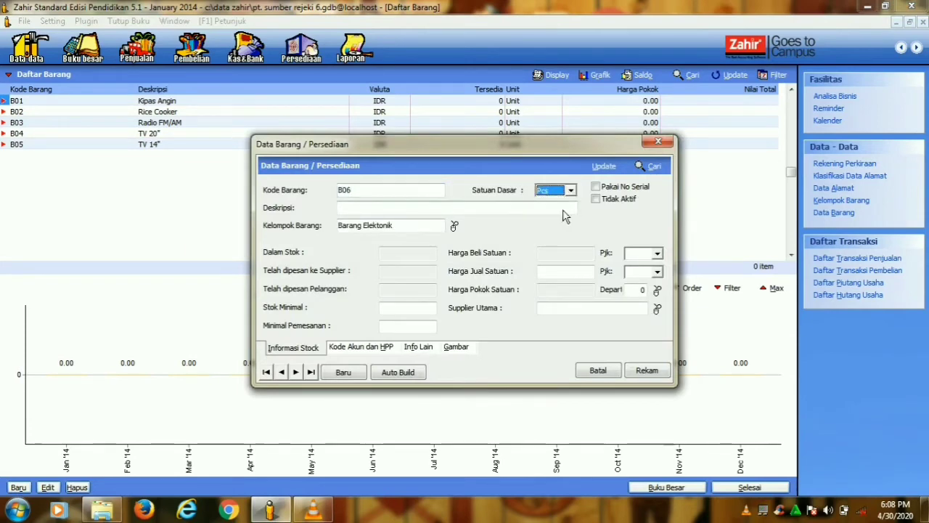
left_click(574, 191)
left_click(558, 212)
left_click(524, 212)
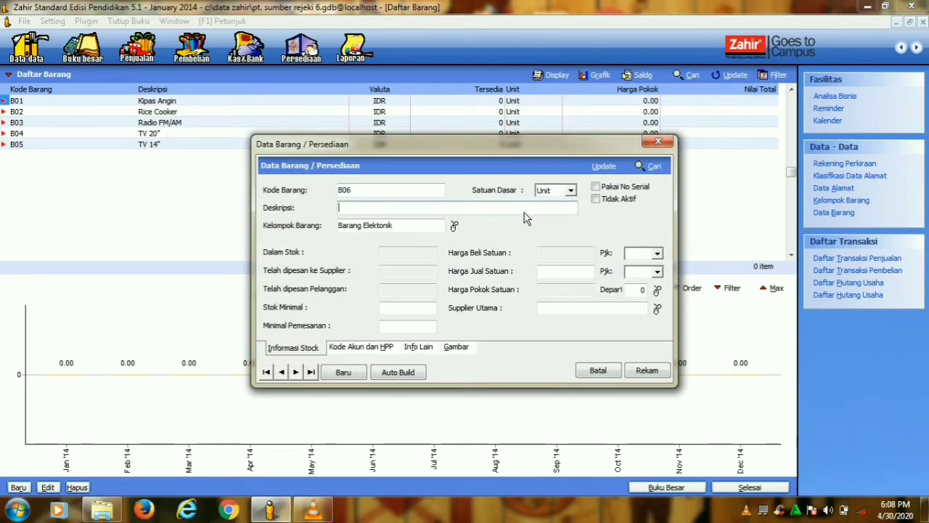
type("M")
key("Caps_Lock")
type("esin Cuci")
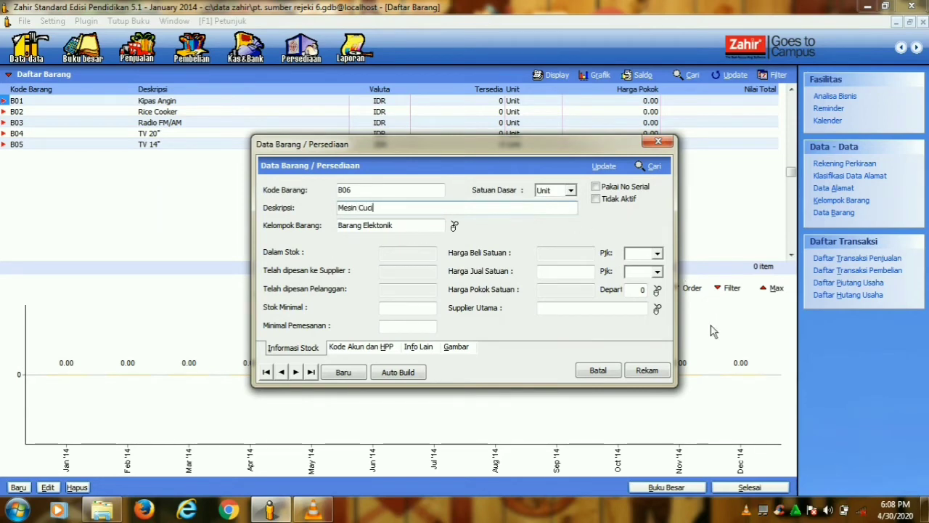
left_click(647, 370)
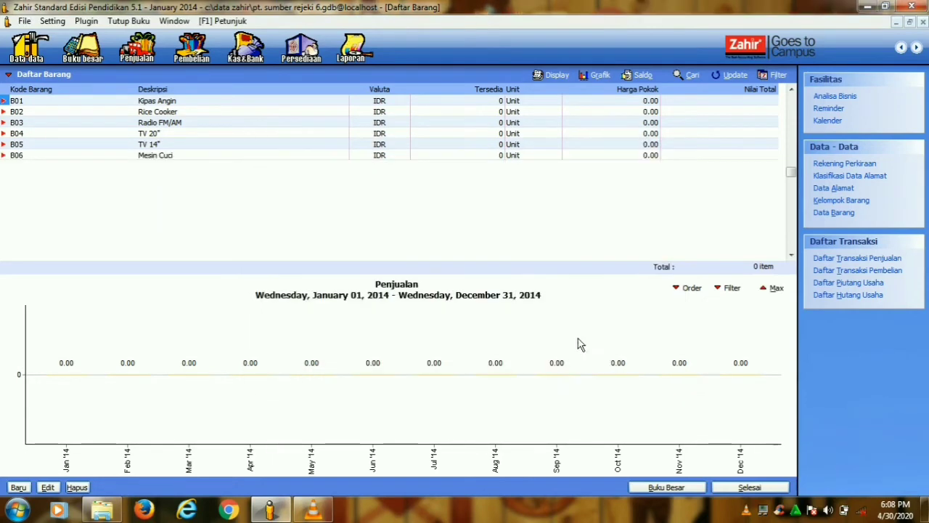
- Add item B07 Kulkas with base unit Unit, save it, and close the item list
left_click(18, 488)
key("Caps_Lock")
type("B07")
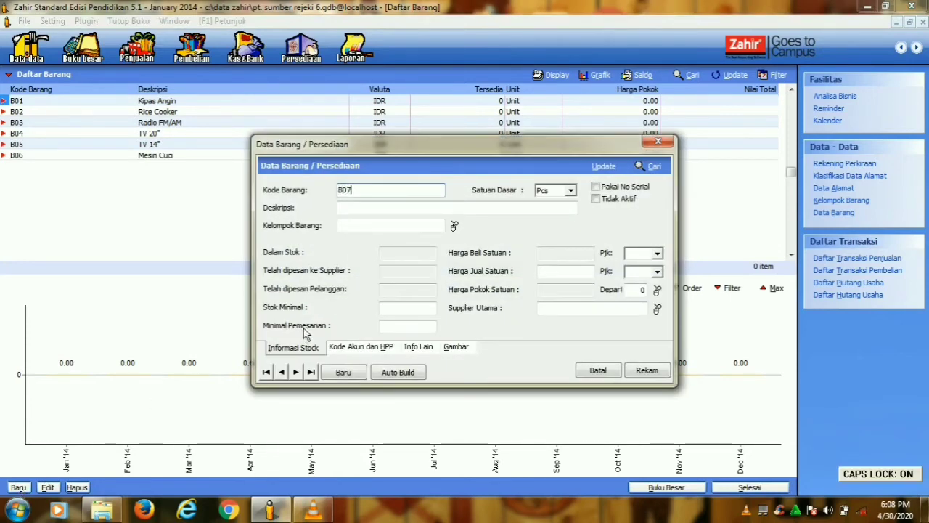
left_click(572, 190)
left_click(559, 209)
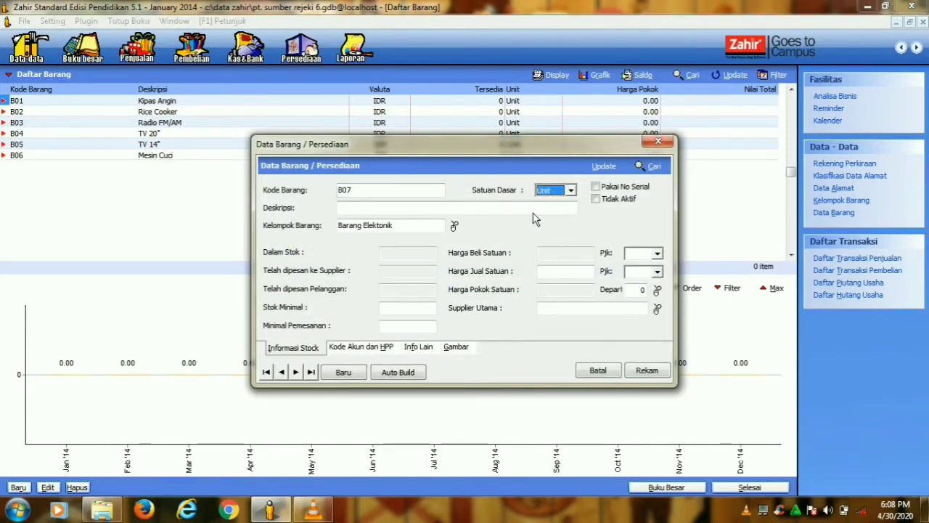
left_click(528, 211)
key("Caps_Lock")
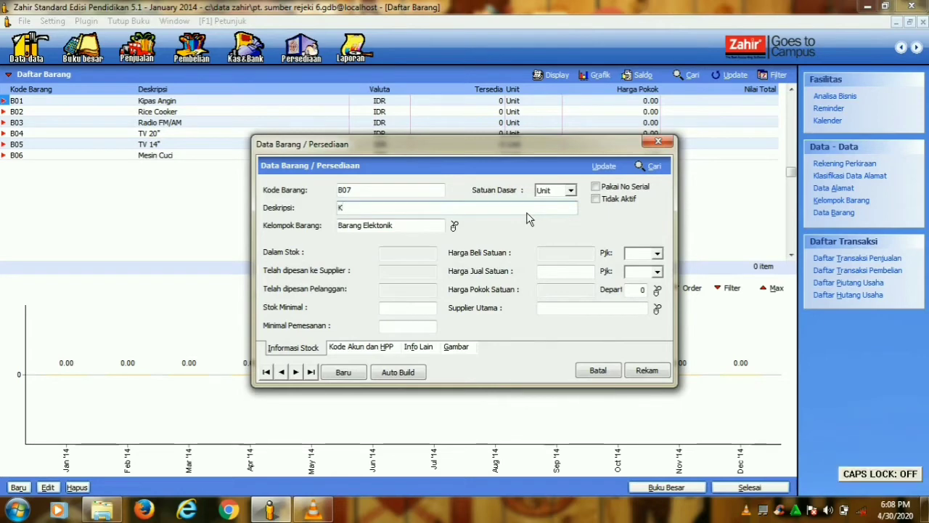
type("Kulkas")
left_click(653, 372)
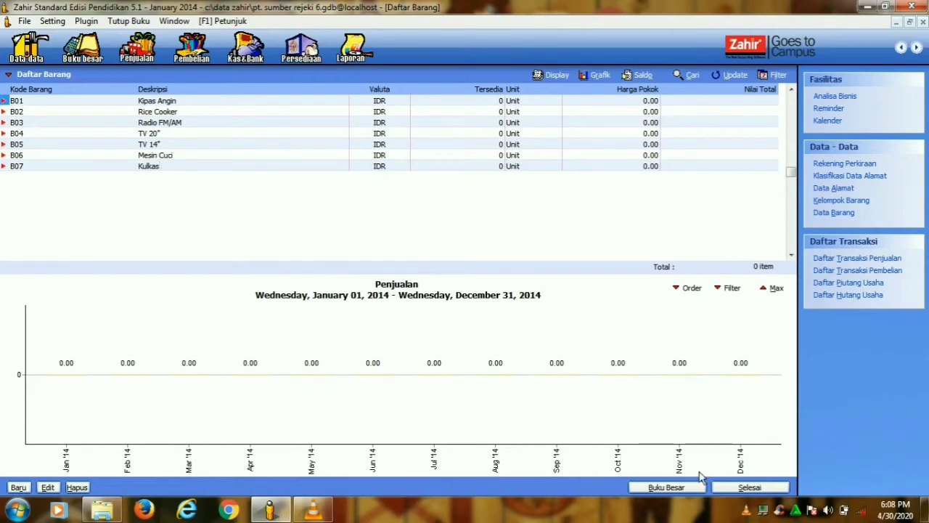
left_click(751, 488)
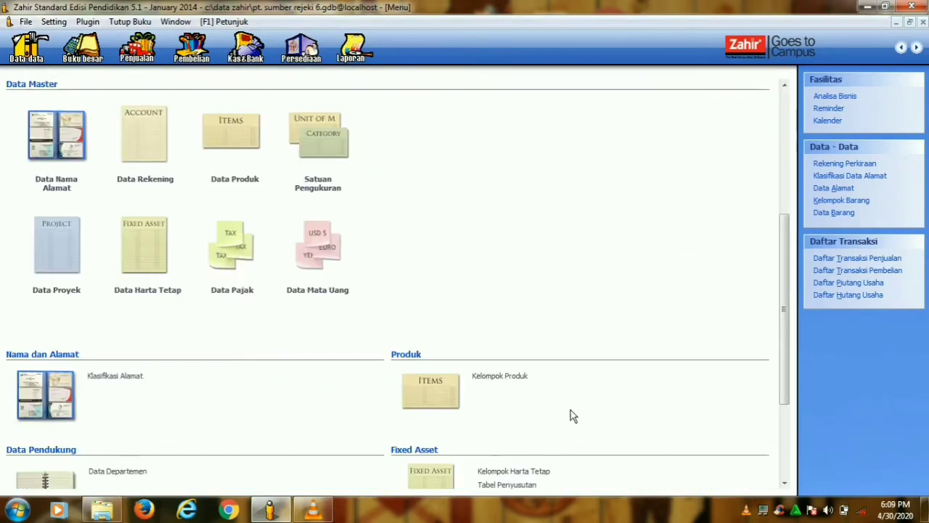
- In Saldo Awal Persediaan, record B01 Kipas Angin opening stock of 5 at 75,000
left_click(54, 22)
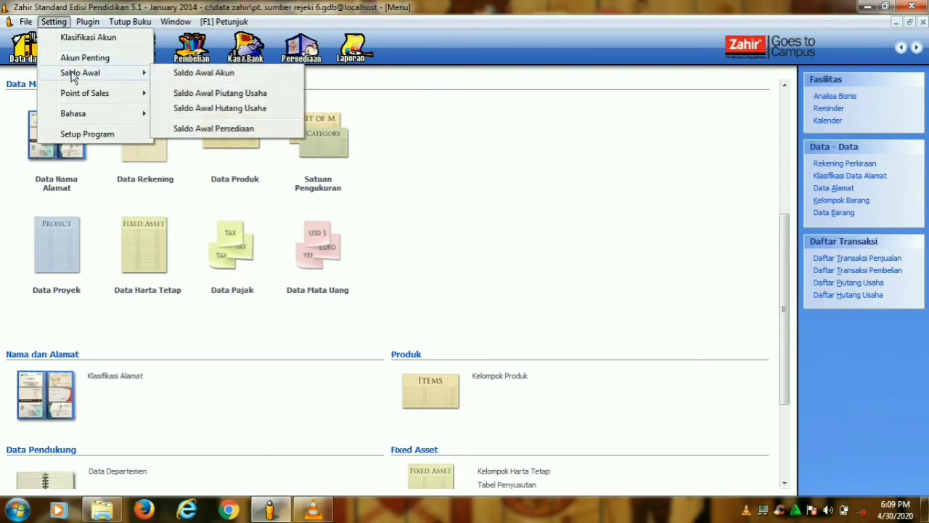
mouse_move(145, 73)
left_click(168, 129)
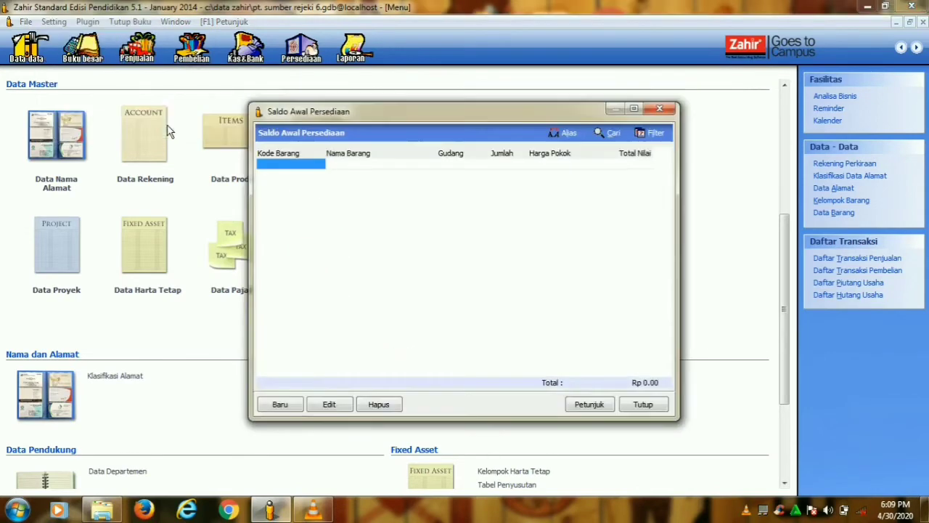
left_click(291, 405)
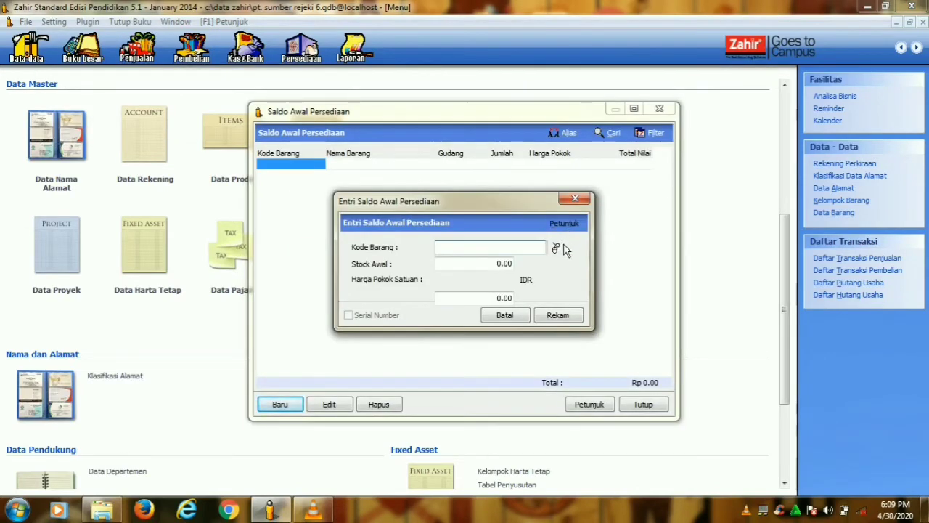
left_click(555, 247)
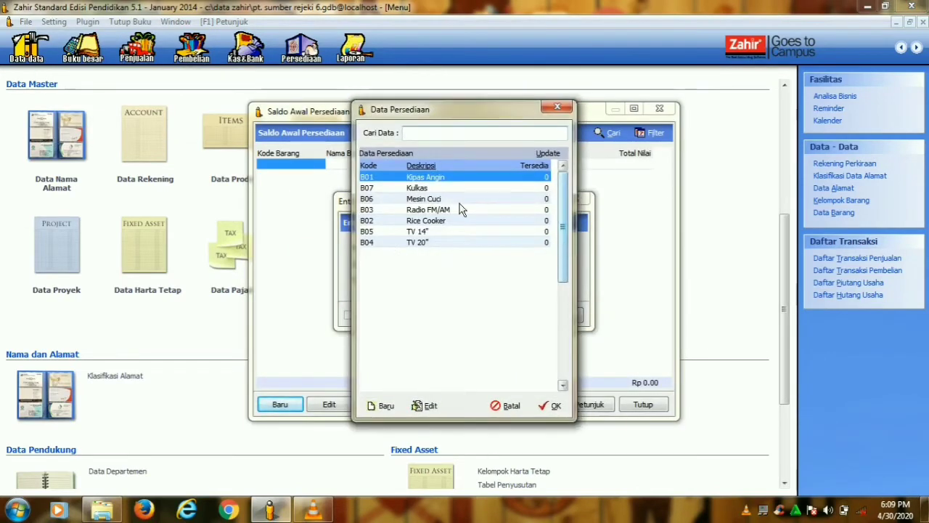
left_click(551, 406)
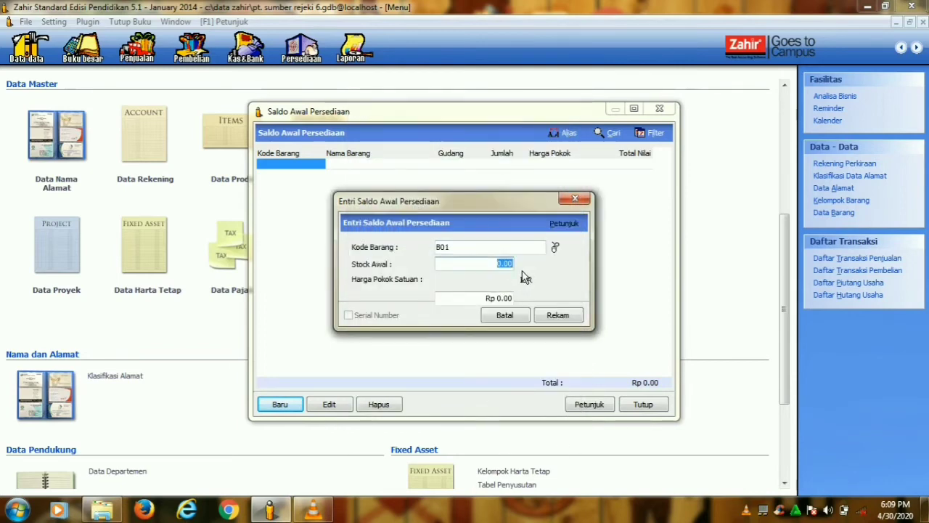
left_click(508, 299)
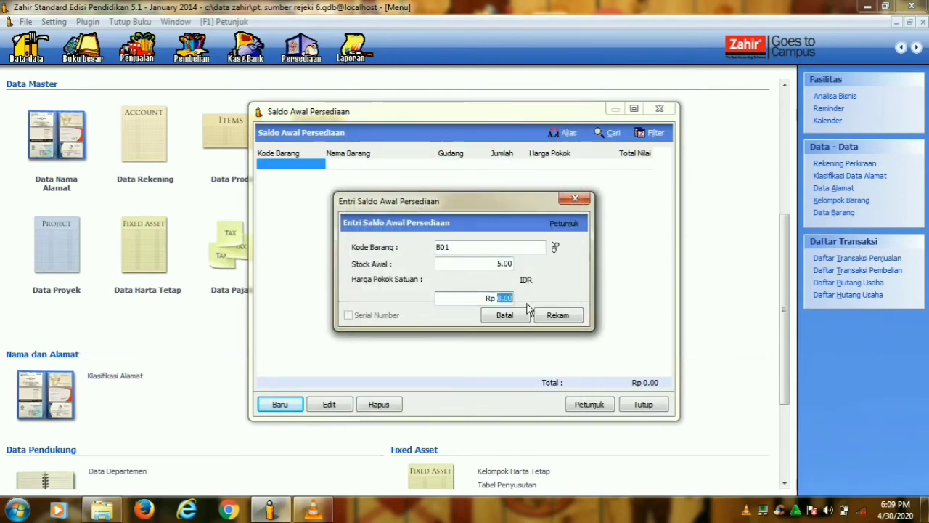
type("7")
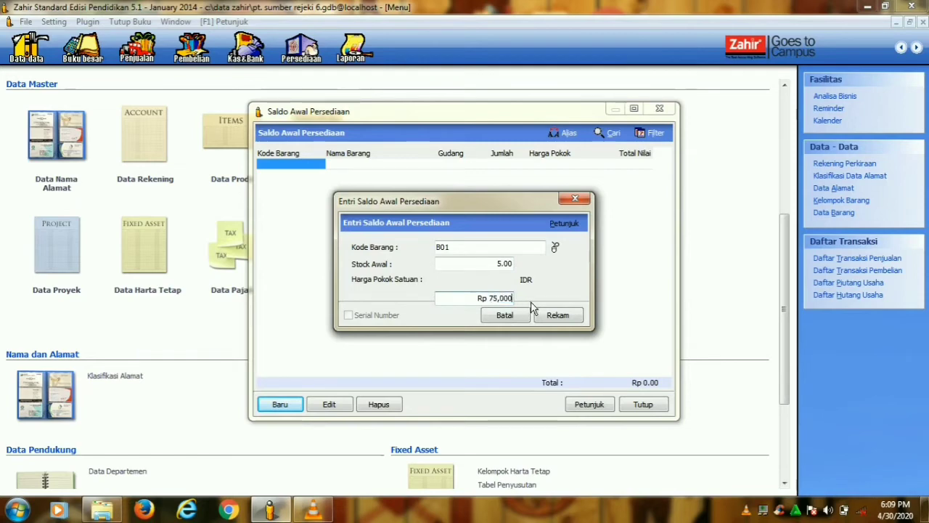
type("5,000")
left_click(556, 315)
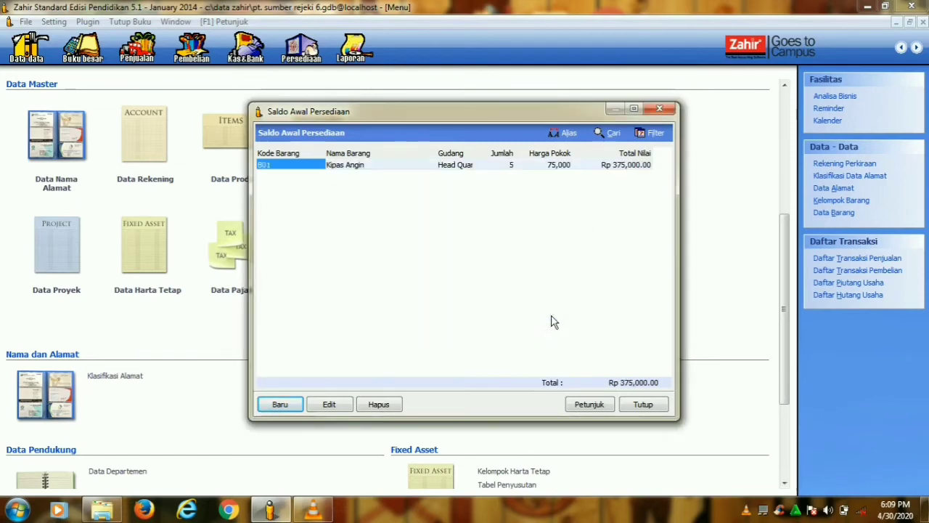
- Record B02 Rice Cooker opening stock of 2 at 125,000
left_click(280, 404)
left_click(557, 247)
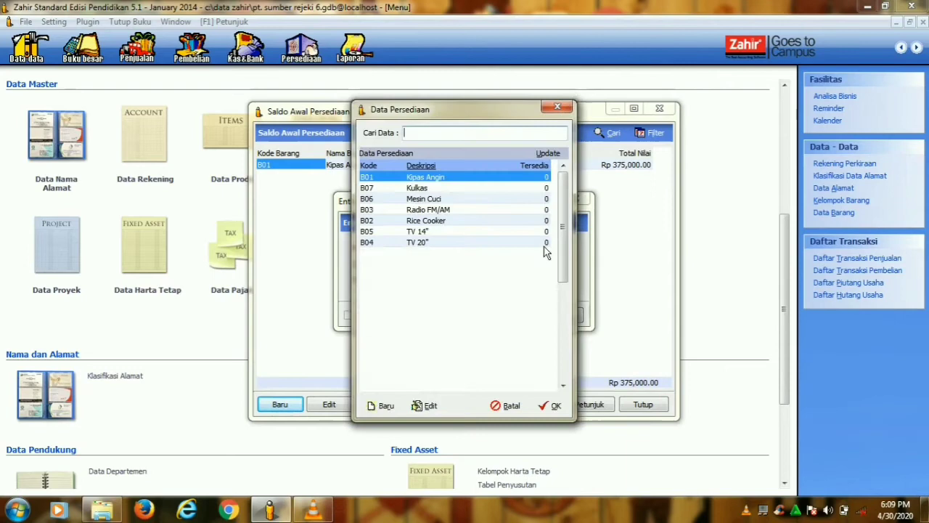
left_click(392, 221)
left_click(553, 405)
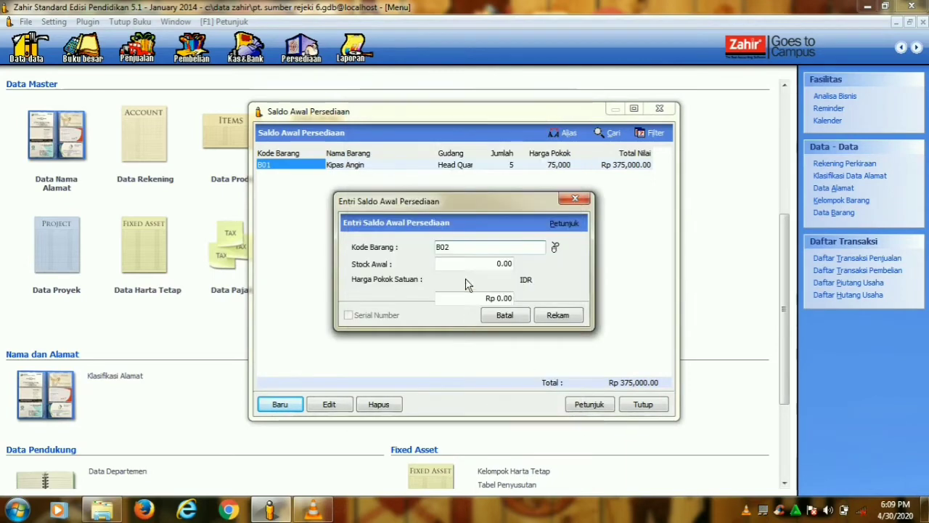
type("2")
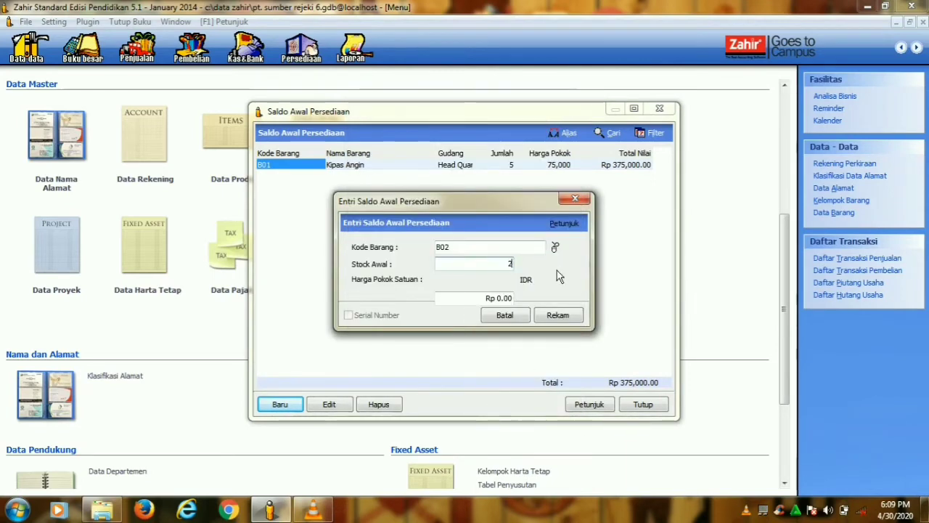
left_click(499, 298)
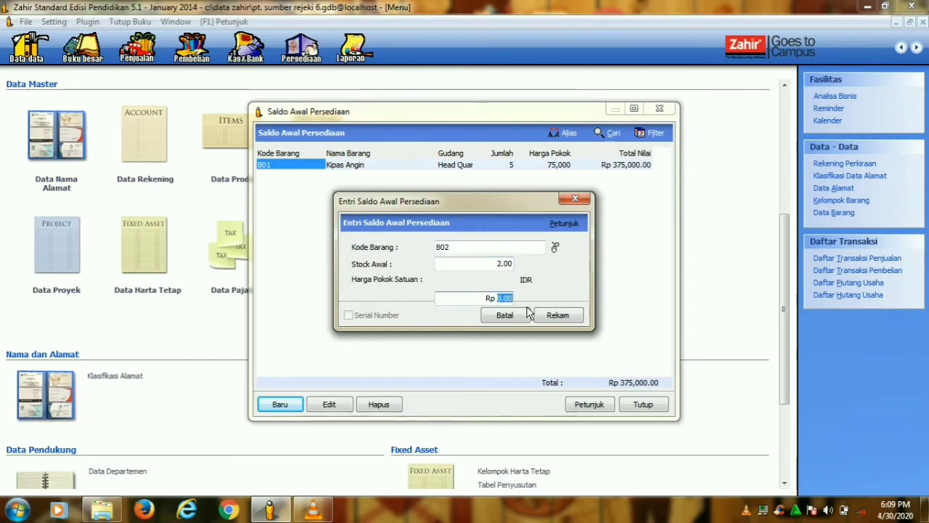
type("125000")
left_click(558, 315)
- Record B03 Radio FM/AM opening stock of 7 at 35,000
left_click(288, 413)
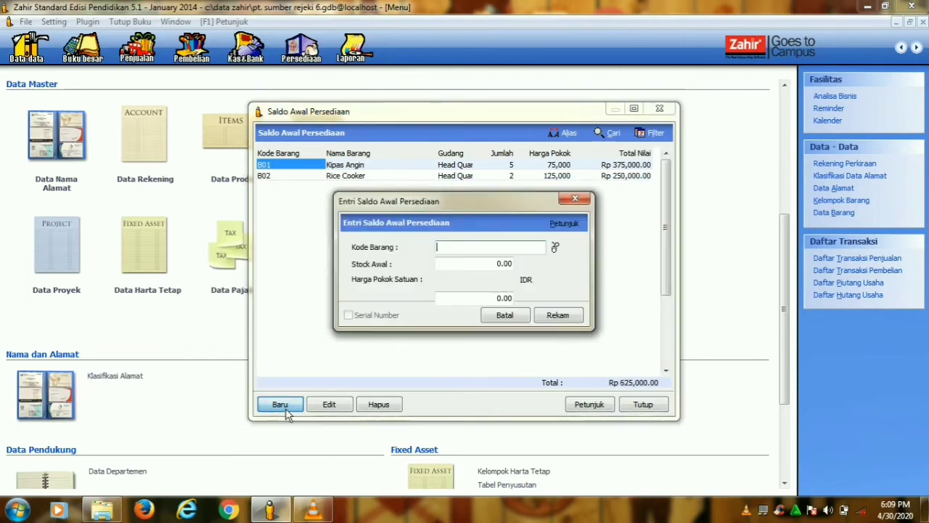
left_click(556, 247)
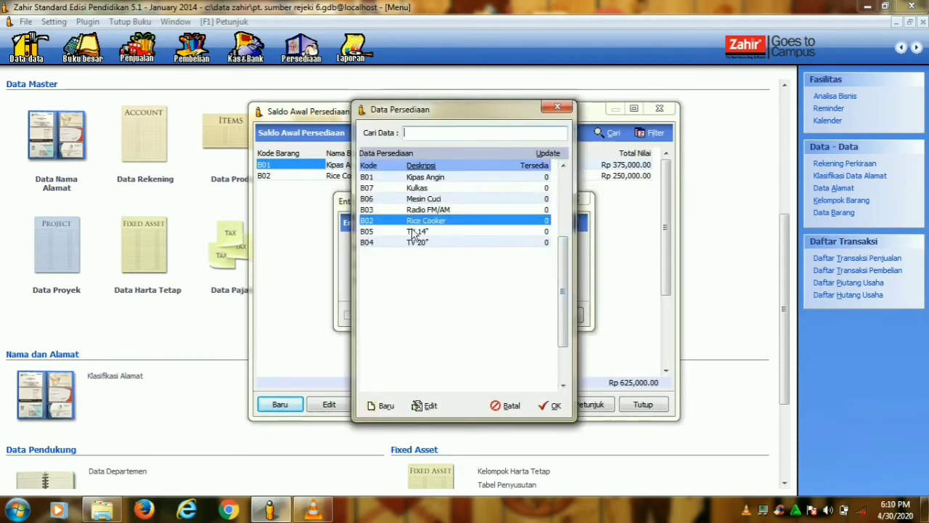
left_click(395, 209)
left_click(549, 405)
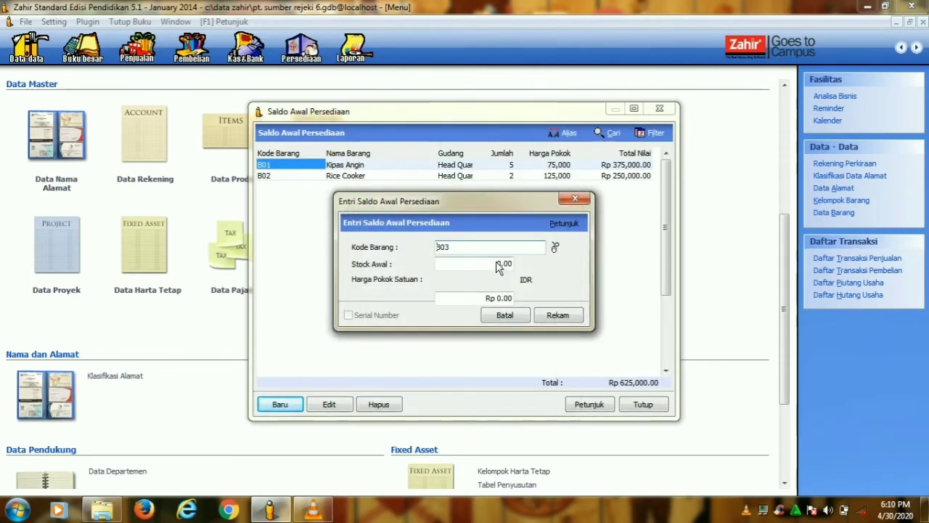
left_click(500, 265)
type("7")
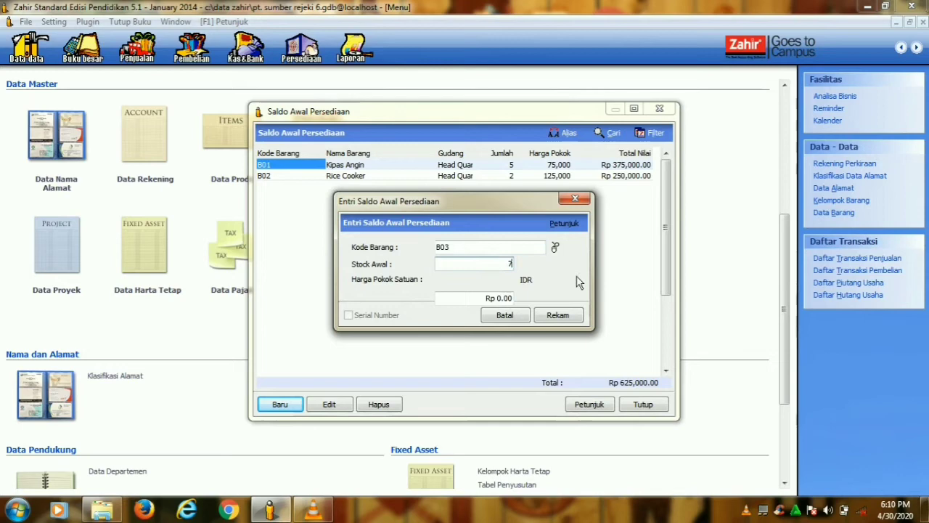
left_click(522, 298)
type("35")
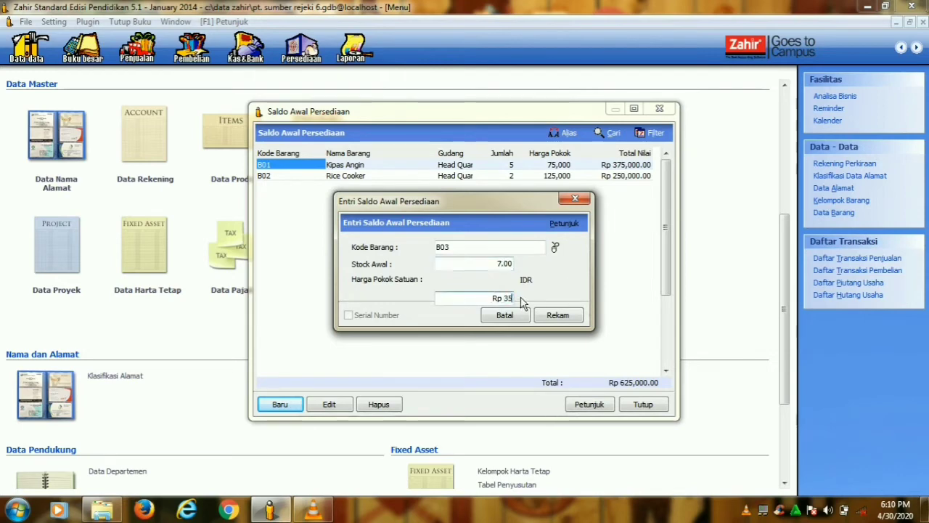
type(",000")
left_click(563, 318)
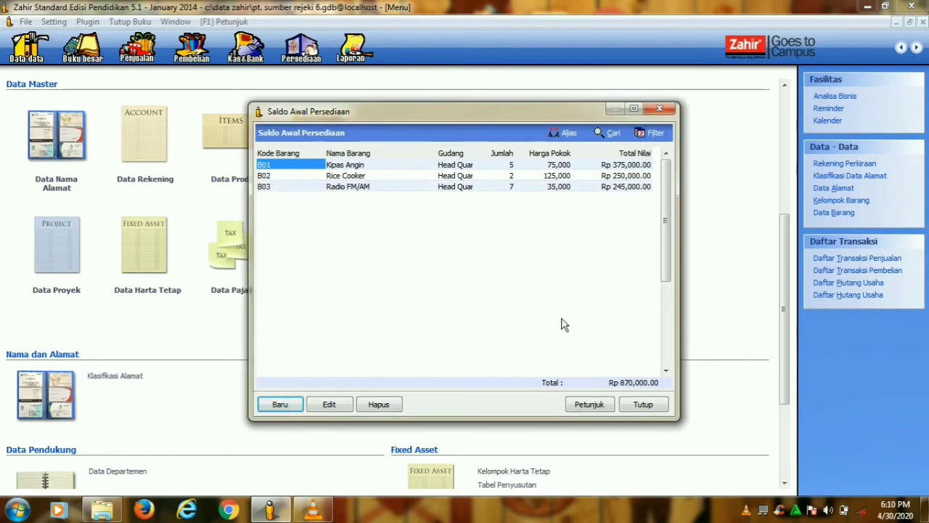
- Record B04 TV 20" opening stock of 4 at 825,000
left_click(289, 405)
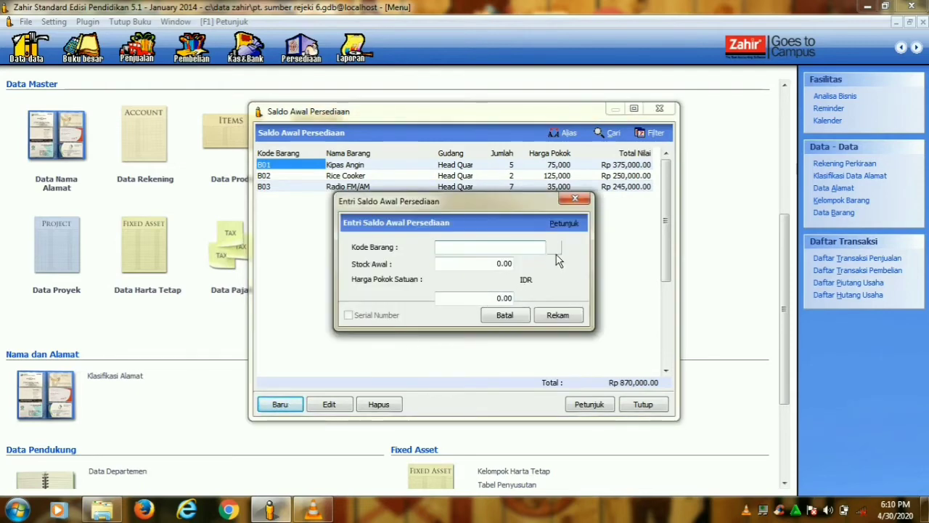
left_click(557, 250)
left_click(393, 245)
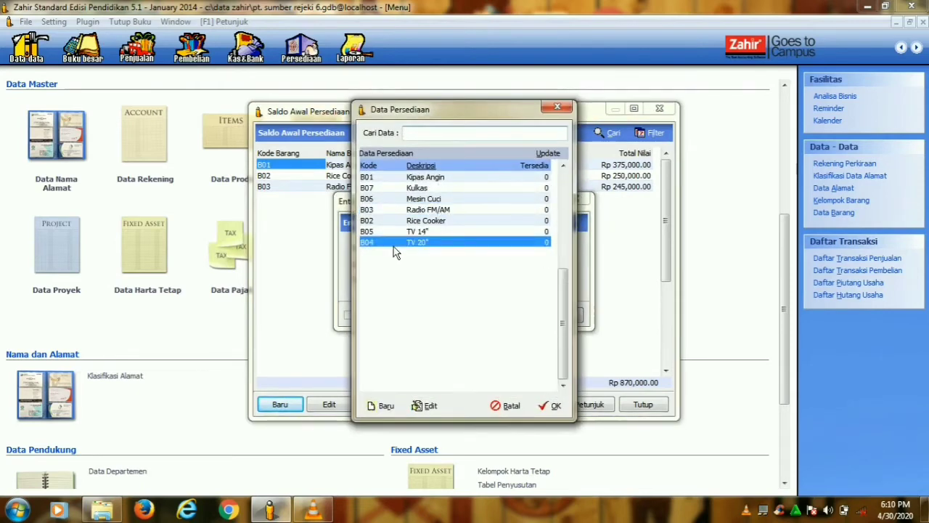
left_click(556, 408)
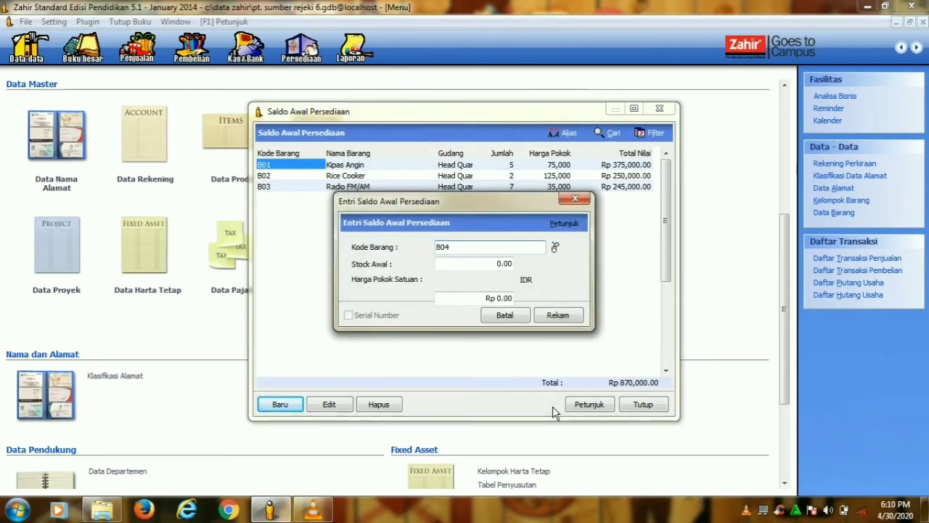
left_click(501, 265)
type("4")
left_click(500, 300)
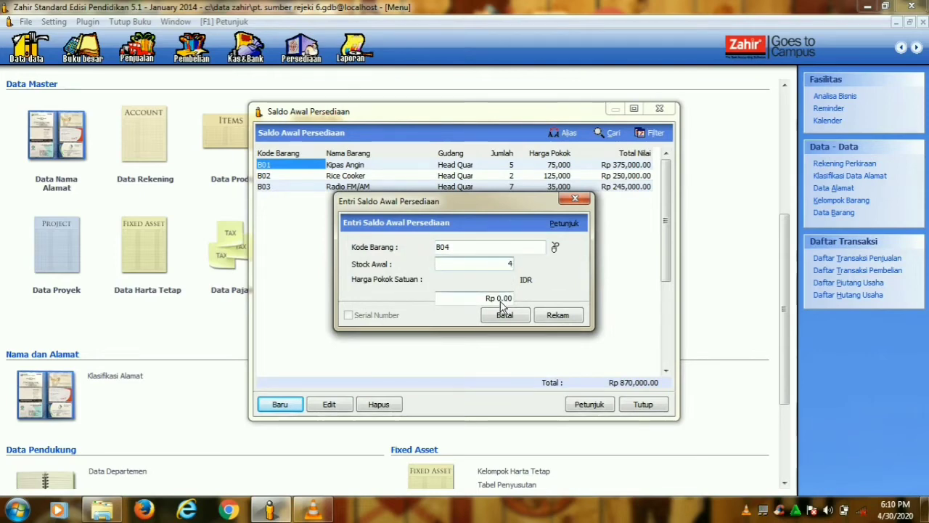
left_click(506, 300)
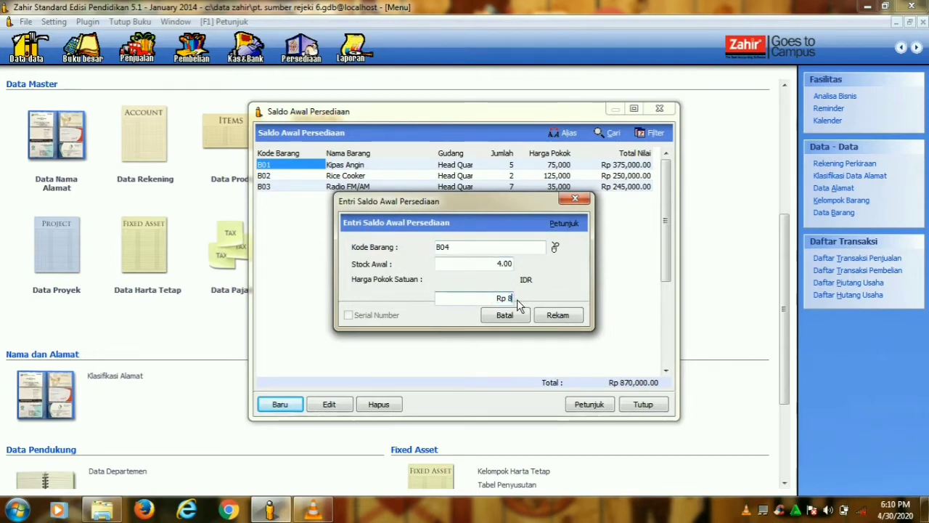
type("825,000")
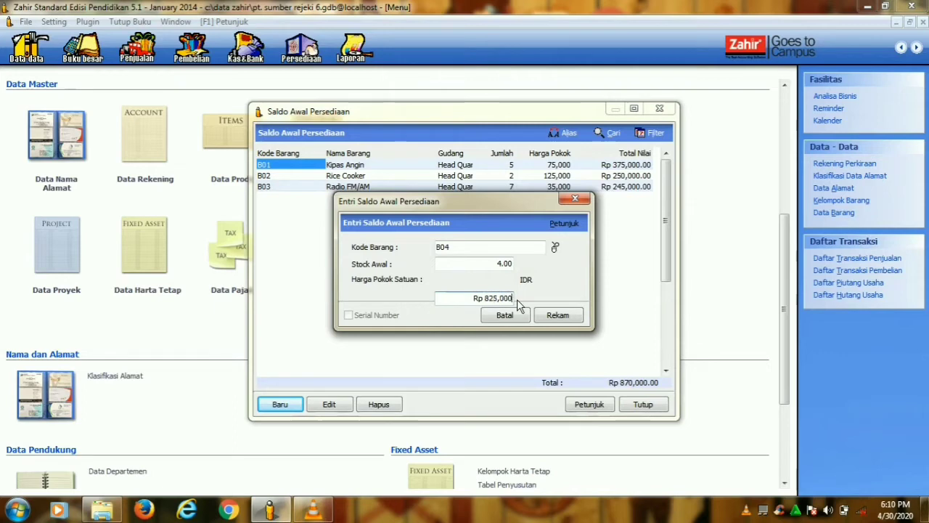
left_click(560, 320)
- Record B05 TV 14" opening stock of 8 at 315,000
left_click(297, 405)
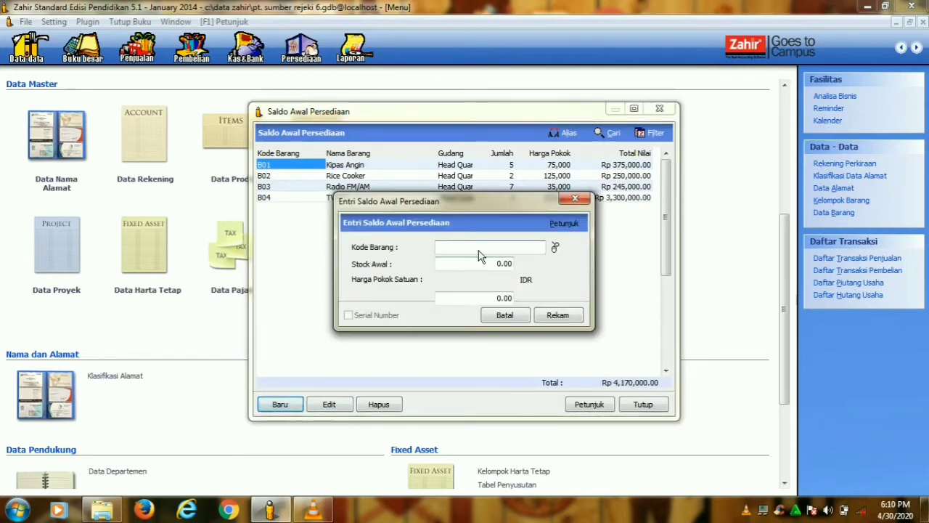
left_click(555, 247)
left_click(383, 231)
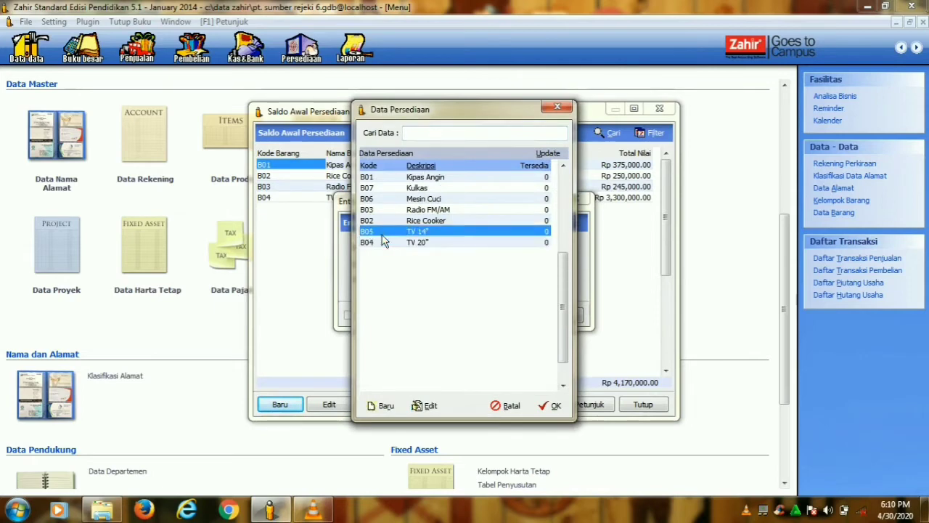
left_click(549, 407)
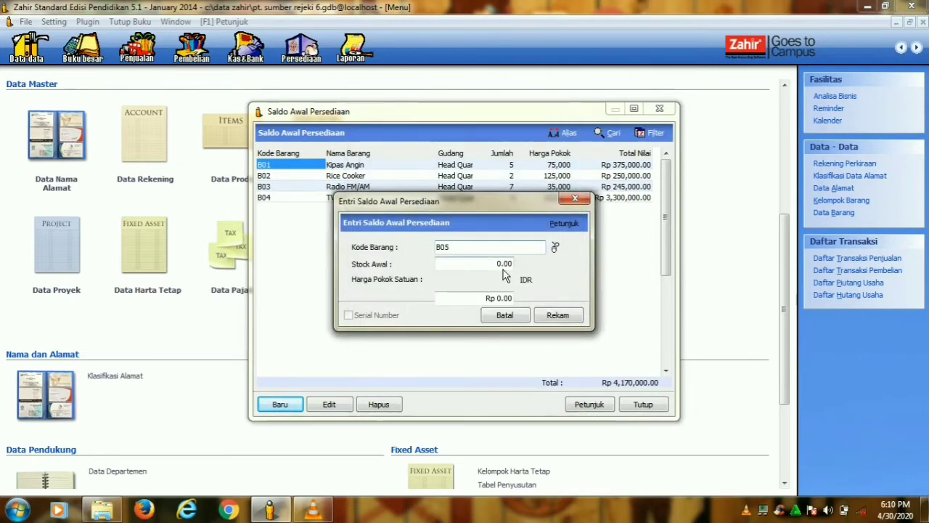
type("8")
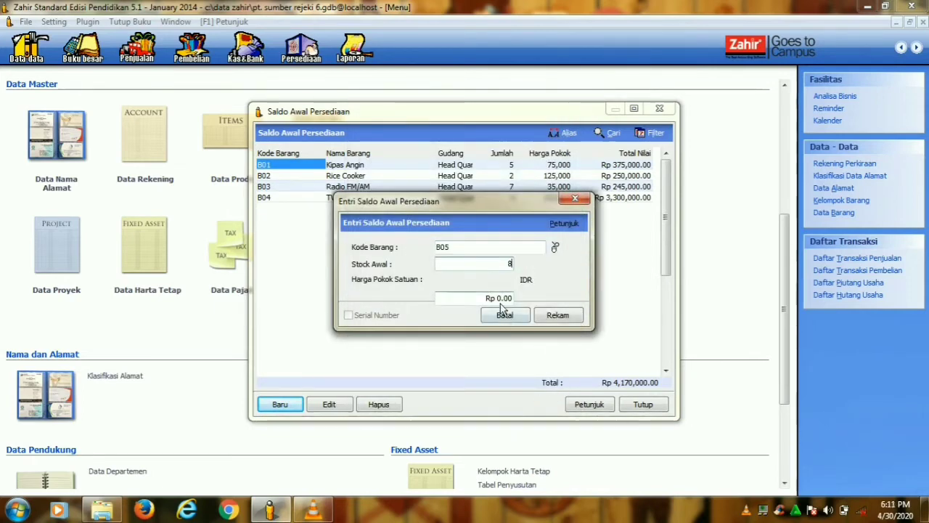
left_click(508, 299)
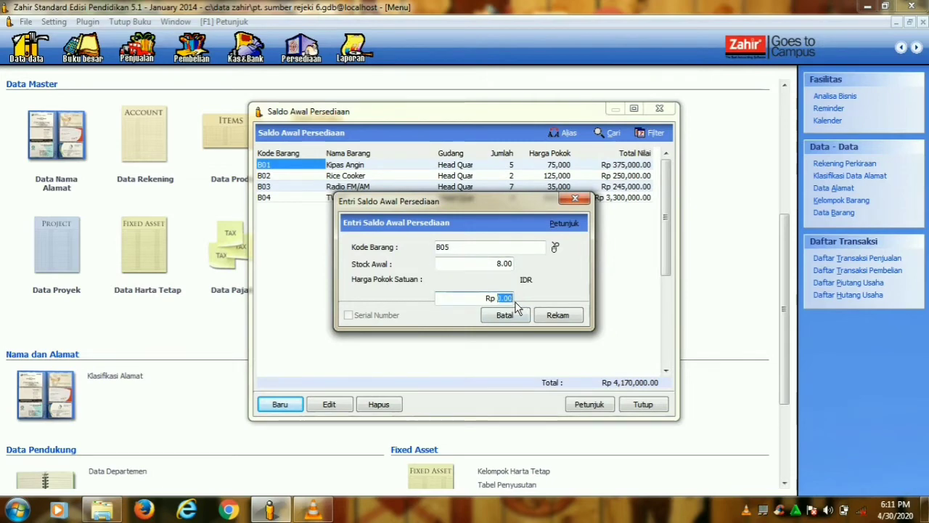
type("3150000")
left_click(558, 315)
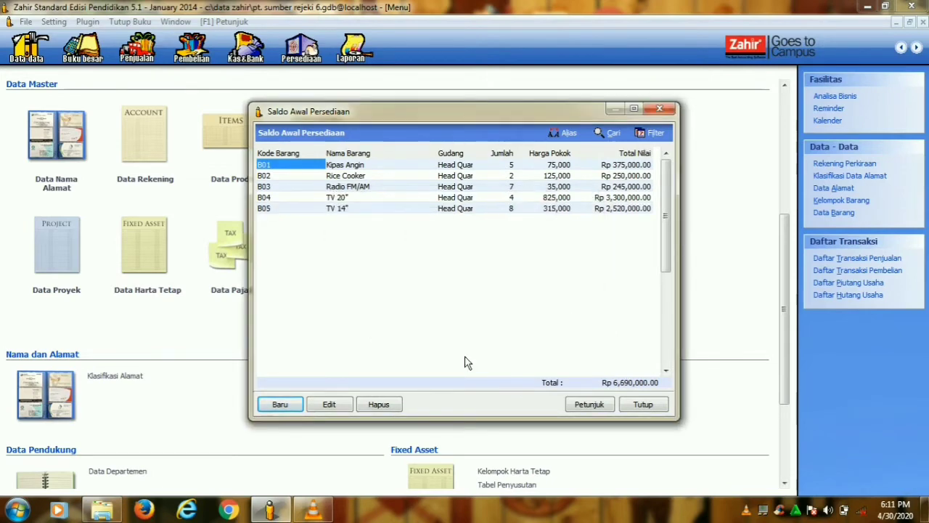
left_click(279, 405)
- Record opening stock for B06 Mesin Cuci: 4 units at Rp 375,000
left_click(555, 248)
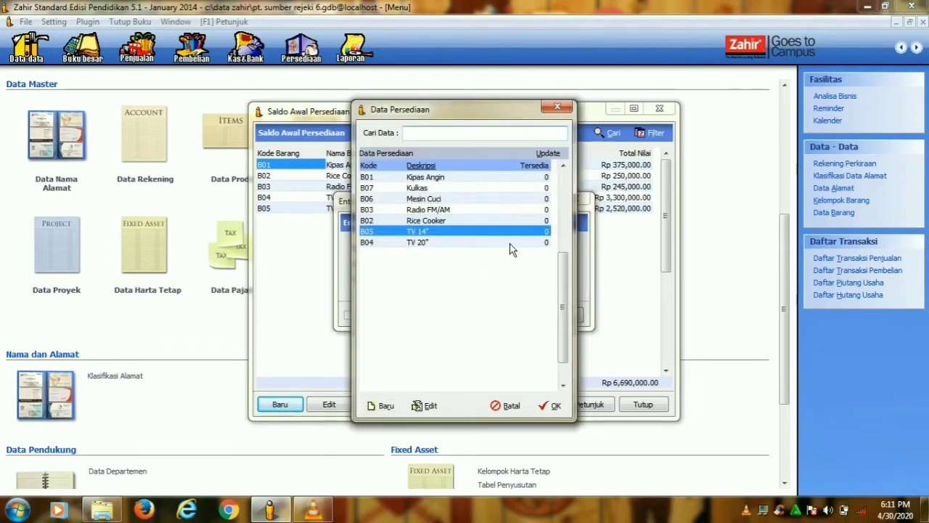
left_click(430, 199)
left_click(552, 408)
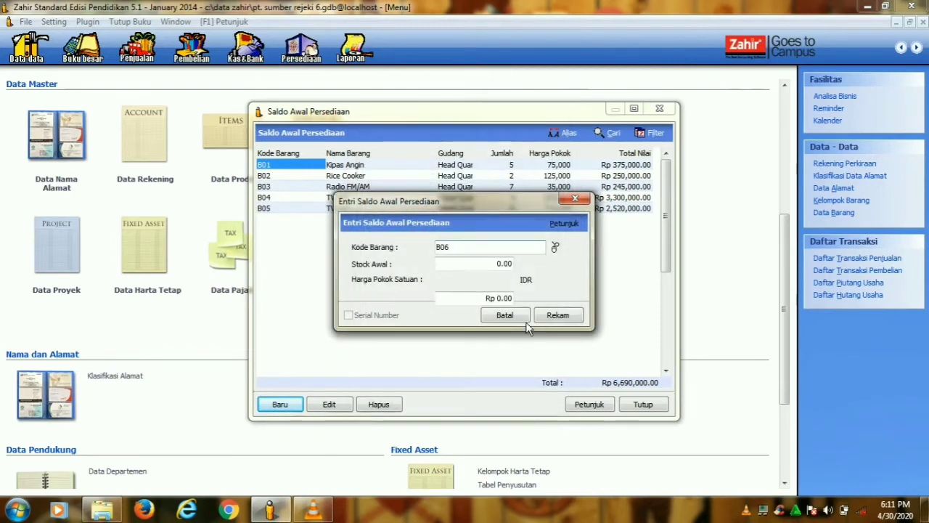
key("Tab")
type("4")
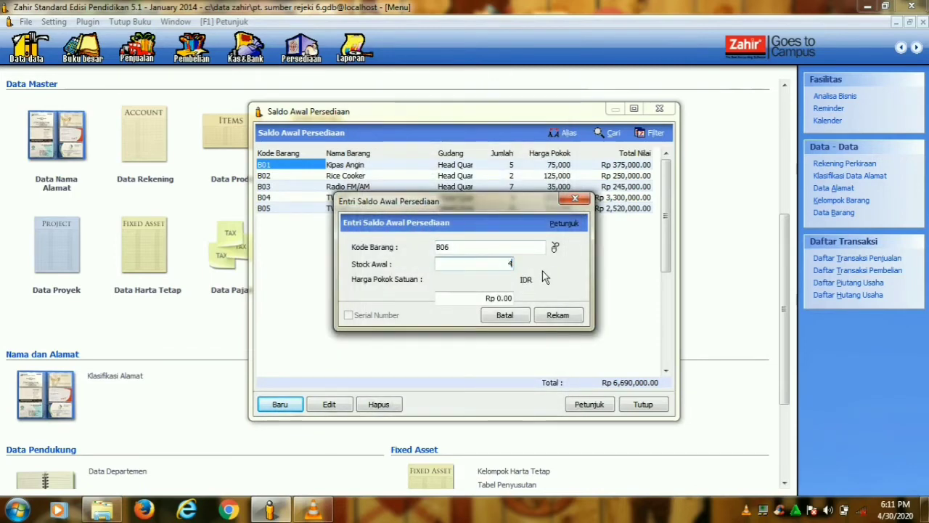
left_click(498, 298)
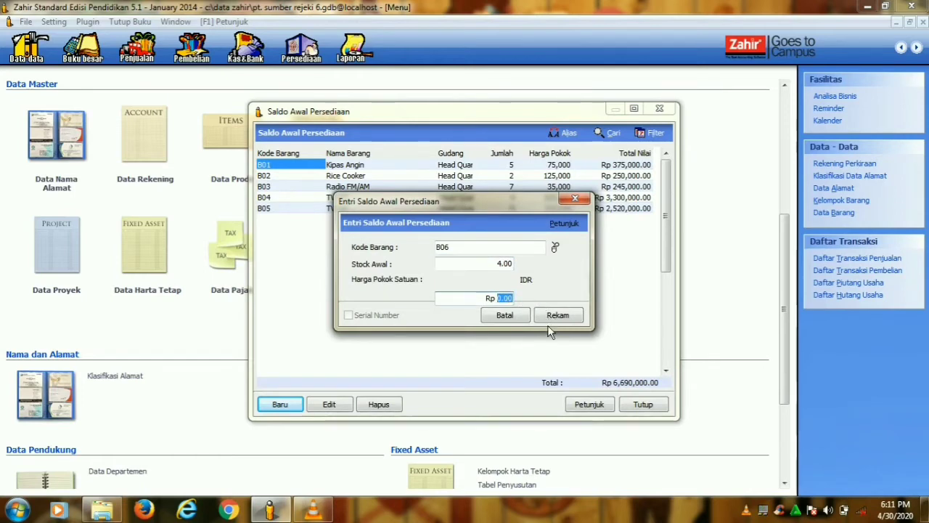
type("3750000")
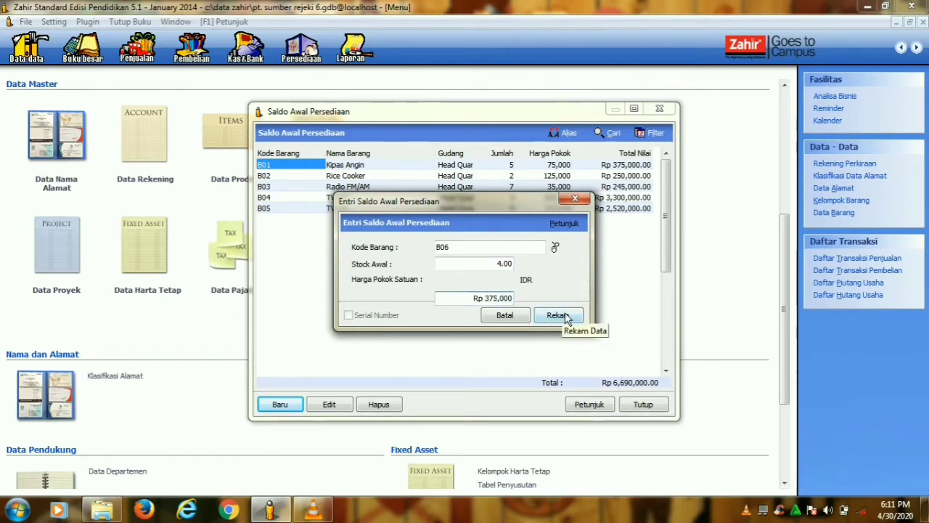
left_click(566, 318)
- Add a new opening stock entry for B07 Kulkas: 5 units at Rp 1,125,000
left_click(270, 406)
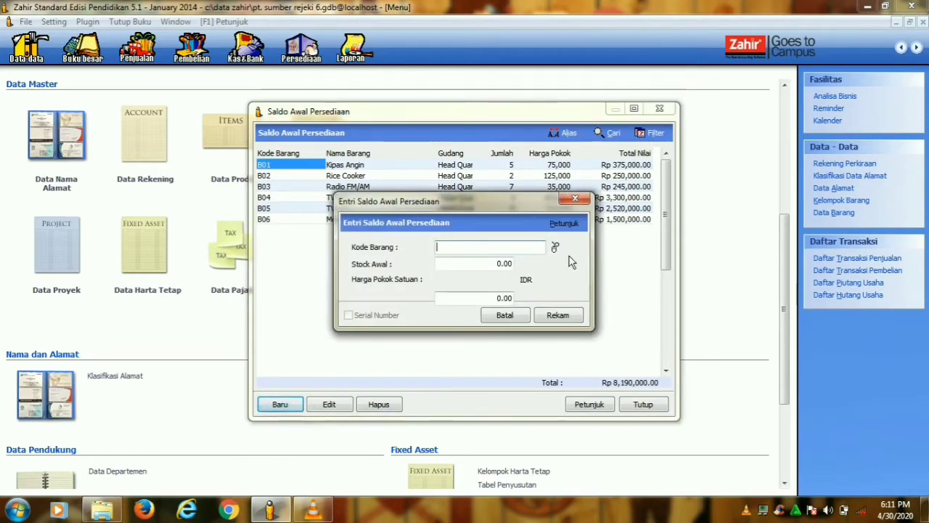
left_click(555, 248)
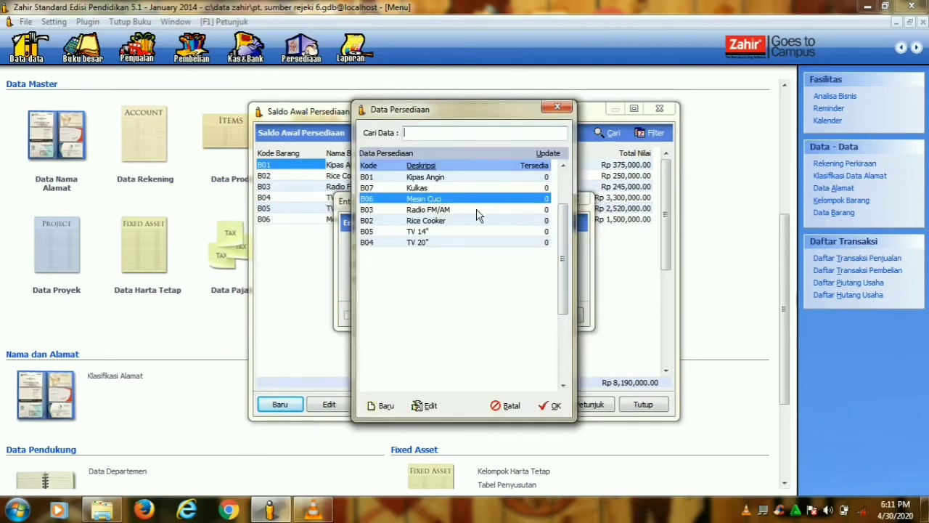
left_click(455, 188)
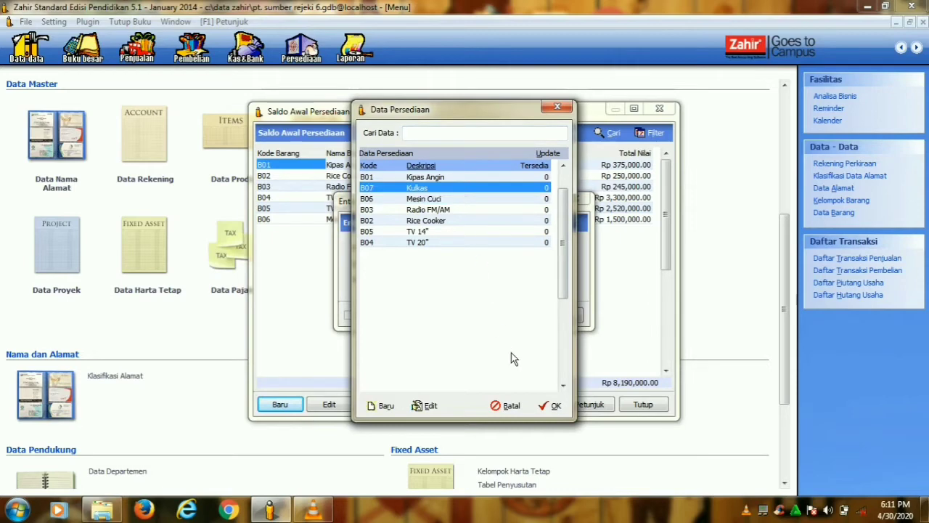
left_click(549, 405)
left_click(499, 264)
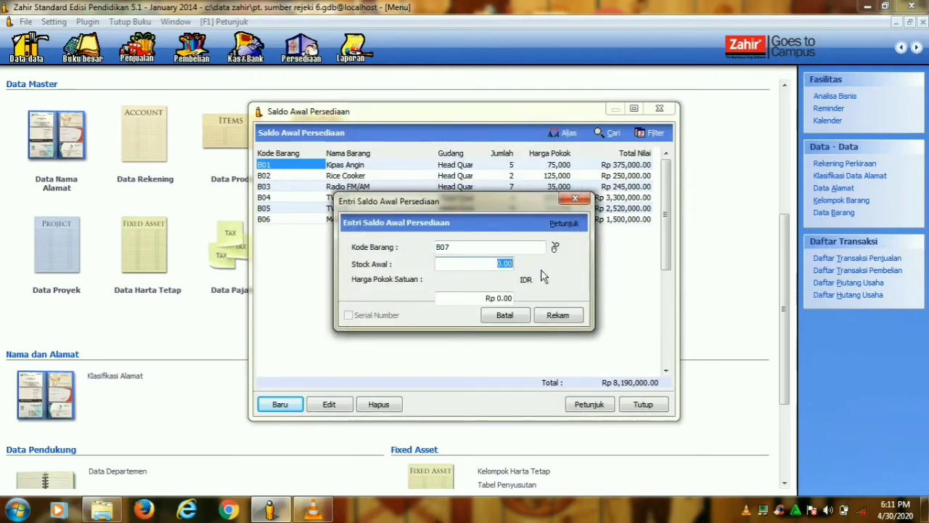
type("5")
key("Tab")
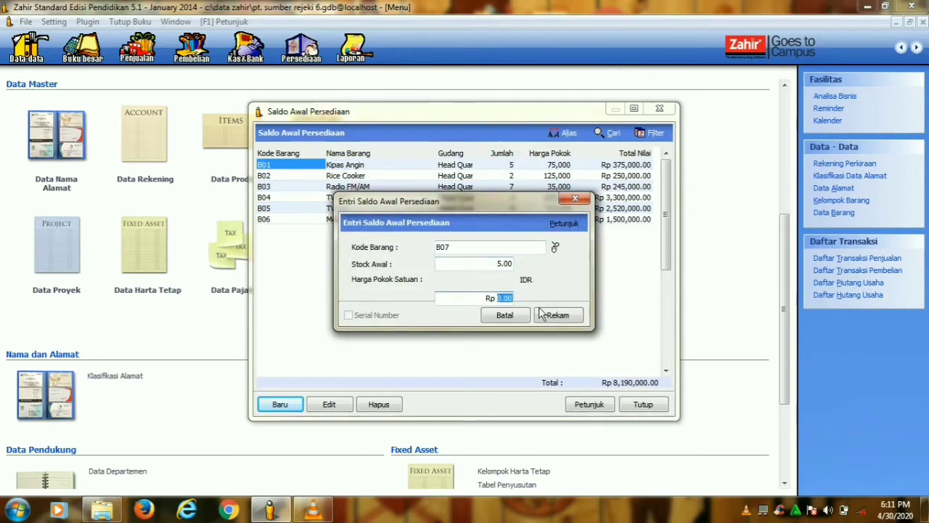
type("1,125")
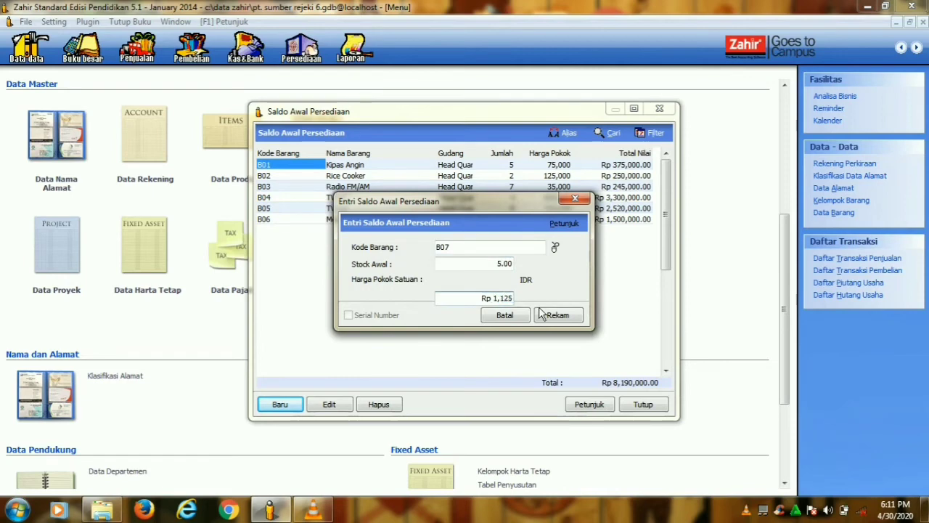
type(",000")
left_click(561, 317)
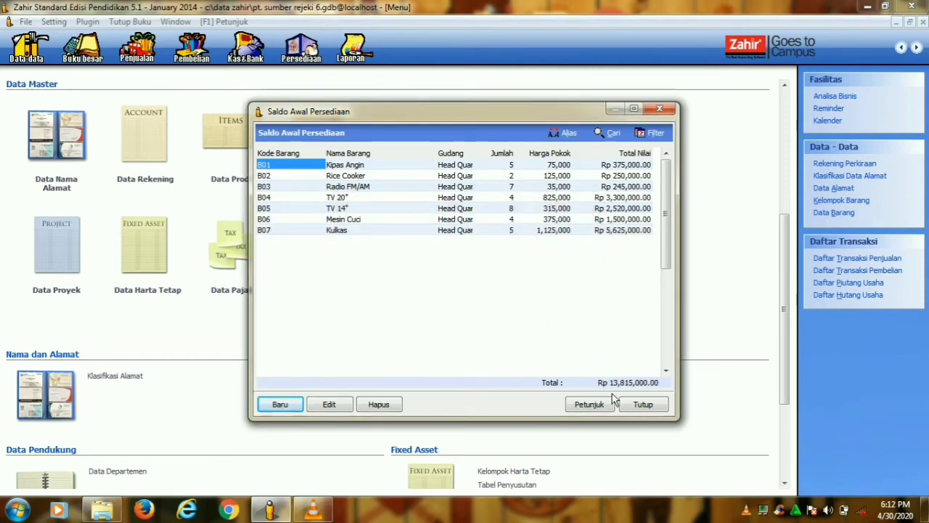
- Close the opening inventory list and run Hitung Ulang Saldo Akhir Persediaan, confirming the results
left_click(653, 405)
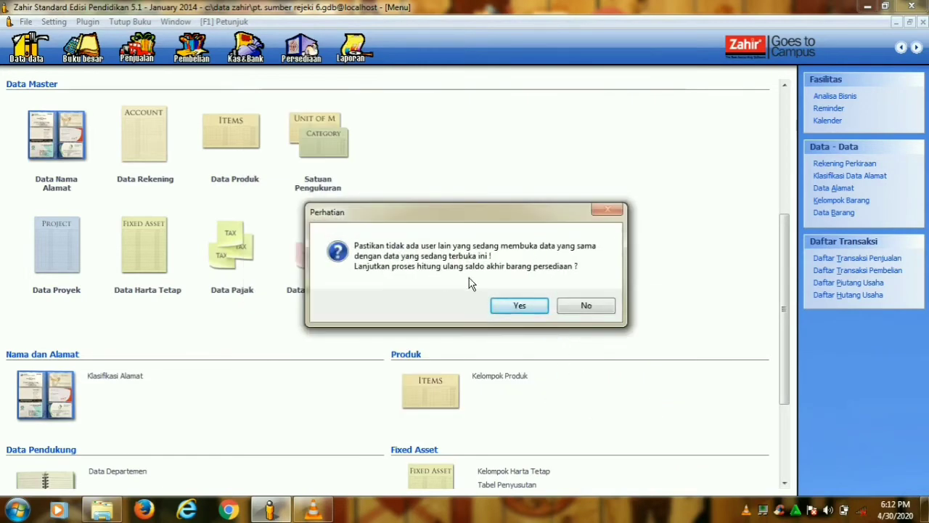
left_click(519, 306)
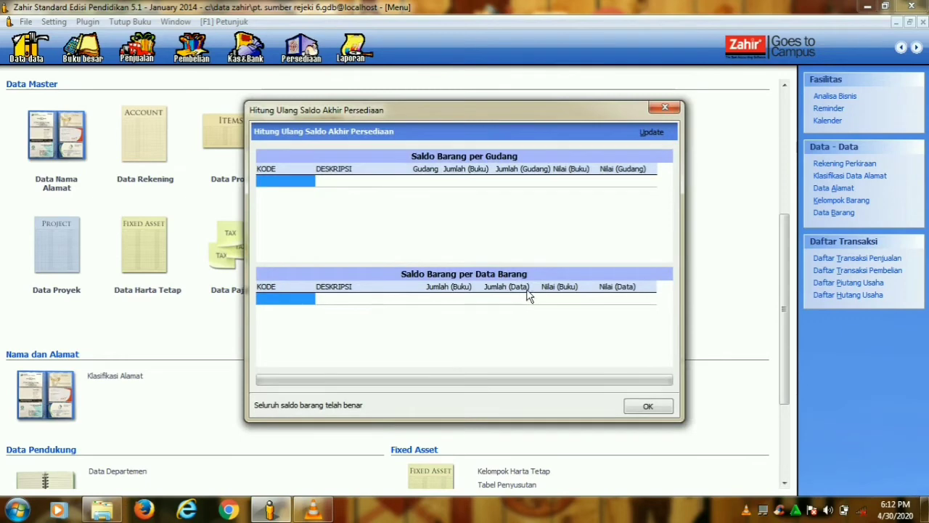
left_click(648, 407)
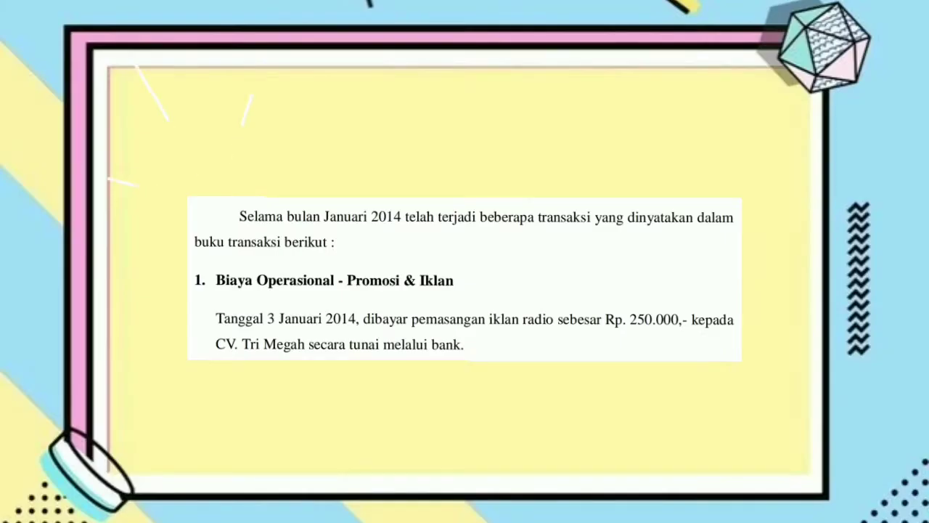
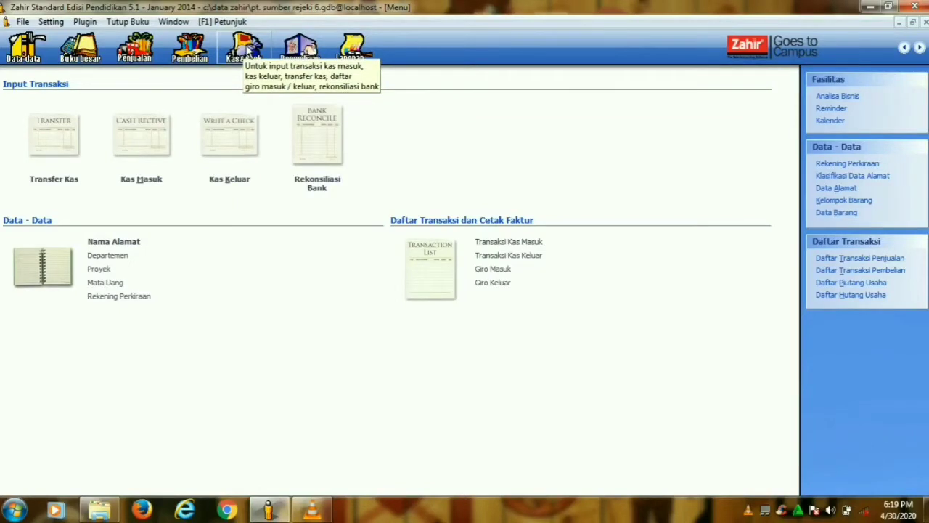
- Start a new Kas Keluar cash disbursement and begin adding a new payee
left_click(239, 185)
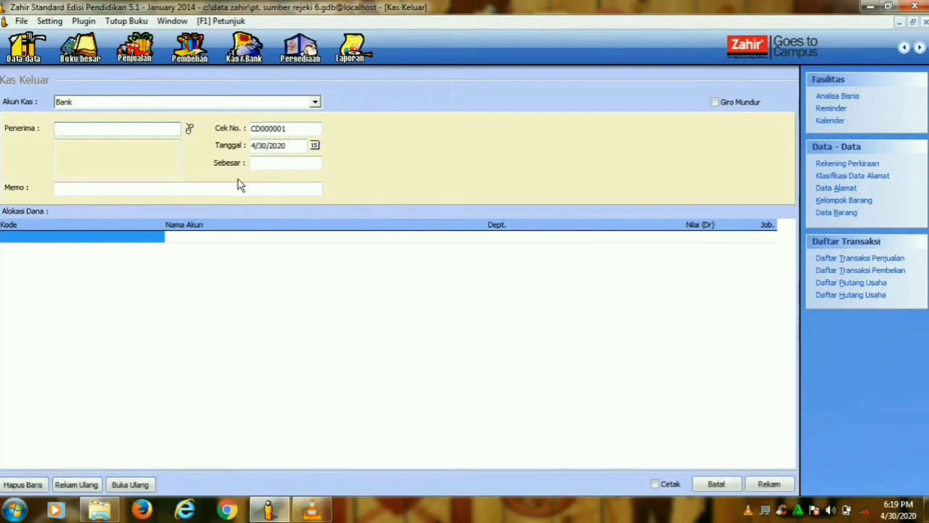
left_click(190, 129)
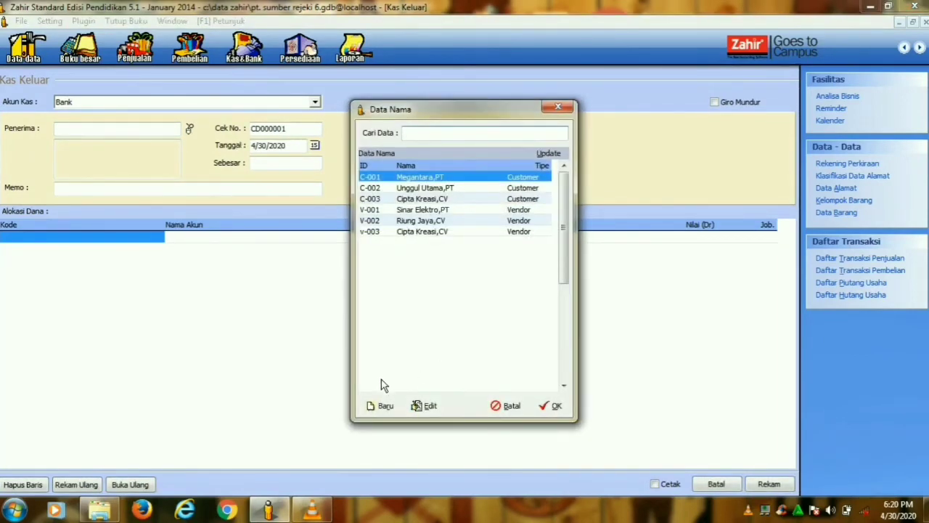
left_click(370, 405)
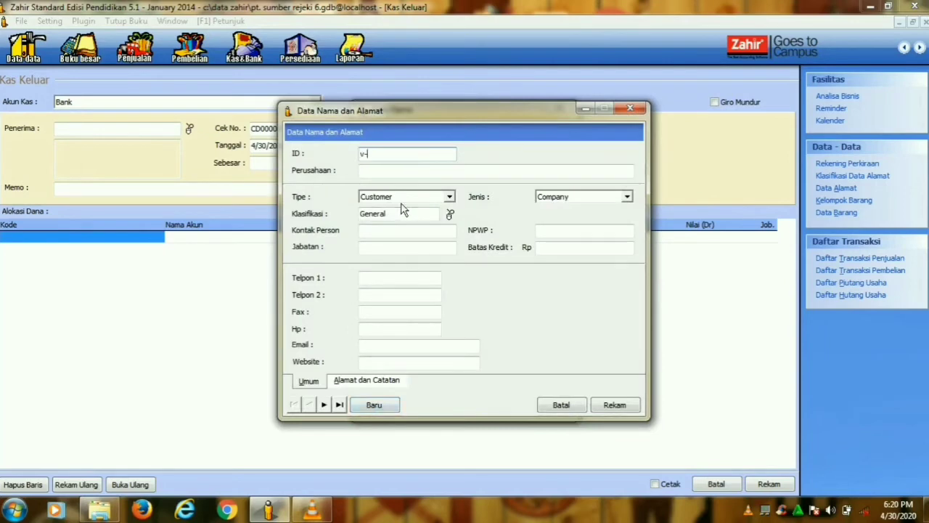
- Create vendor V-004, company Tri Megah,CV, with contact type Vendor
key("BackSpace")
key("Caps_Lock")
type("V-")
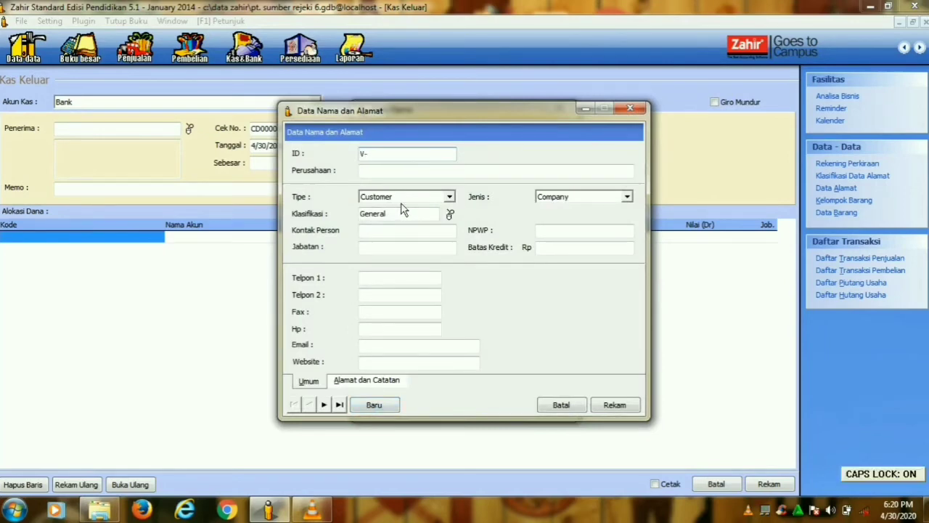
type("004")
left_click(419, 175)
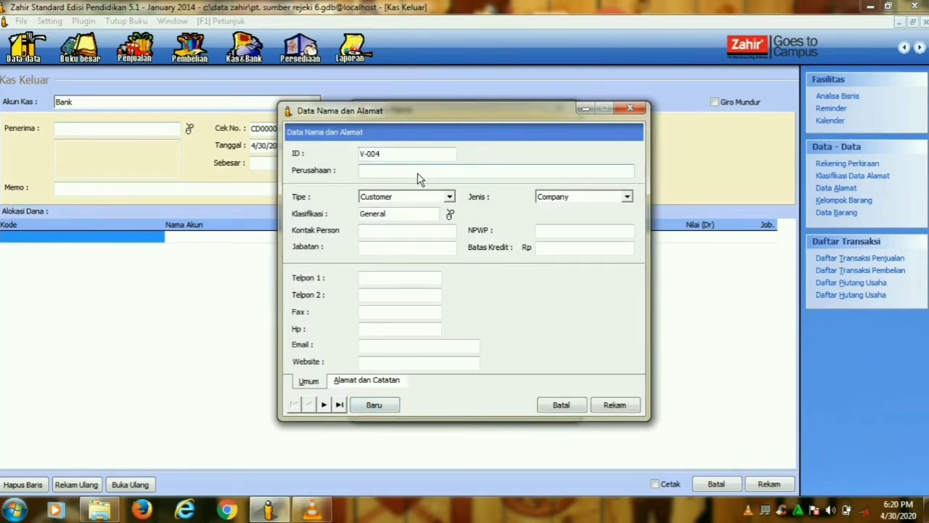
type("Tri Megah,CV")
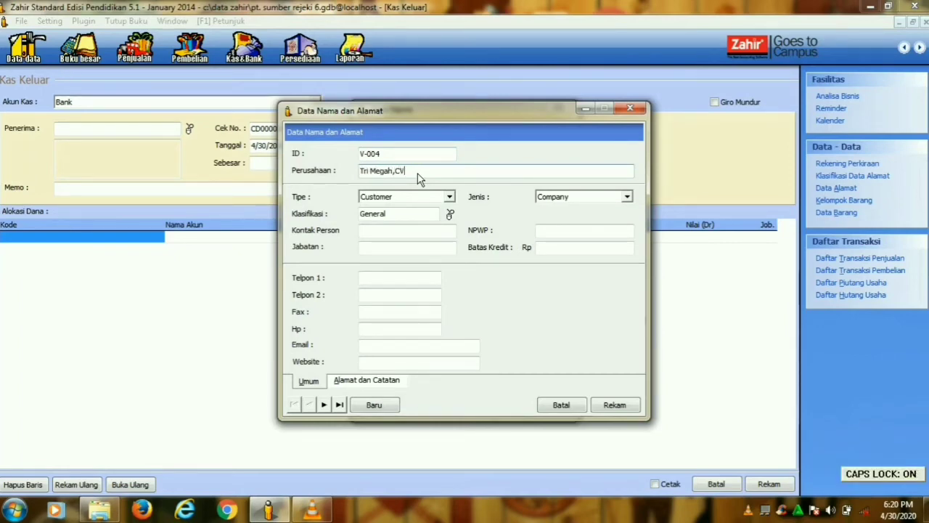
left_click(449, 197)
left_click(400, 217)
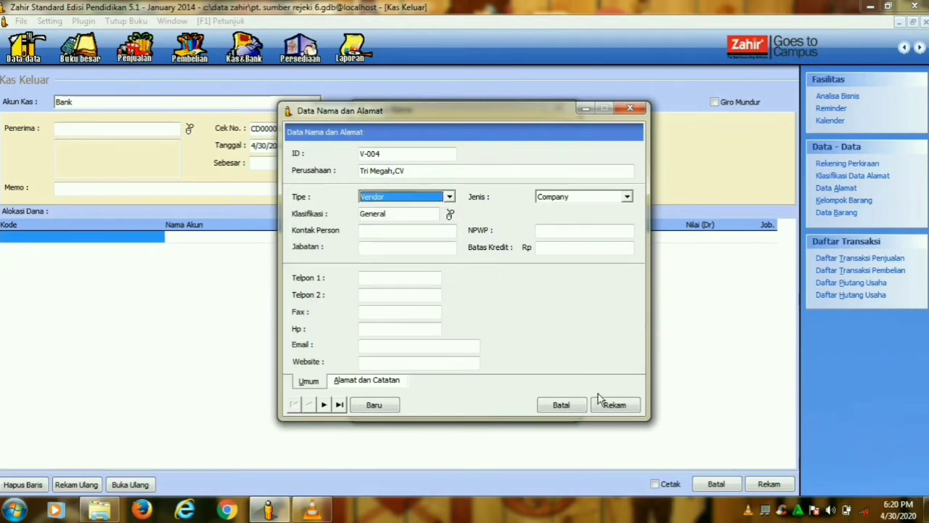
left_click(614, 405)
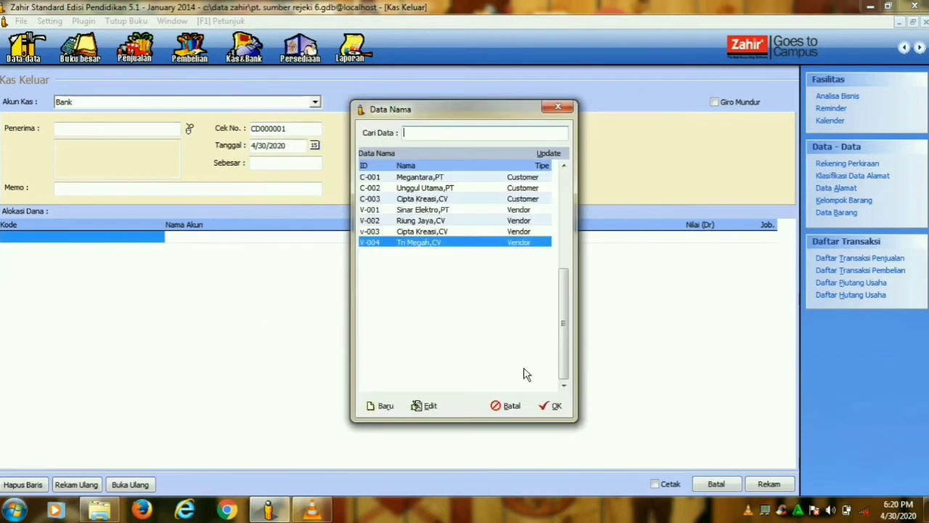
- Pay Tri Megah,CV and allocate the payment to account 61050 Promosi dan Iklan
left_click(552, 407)
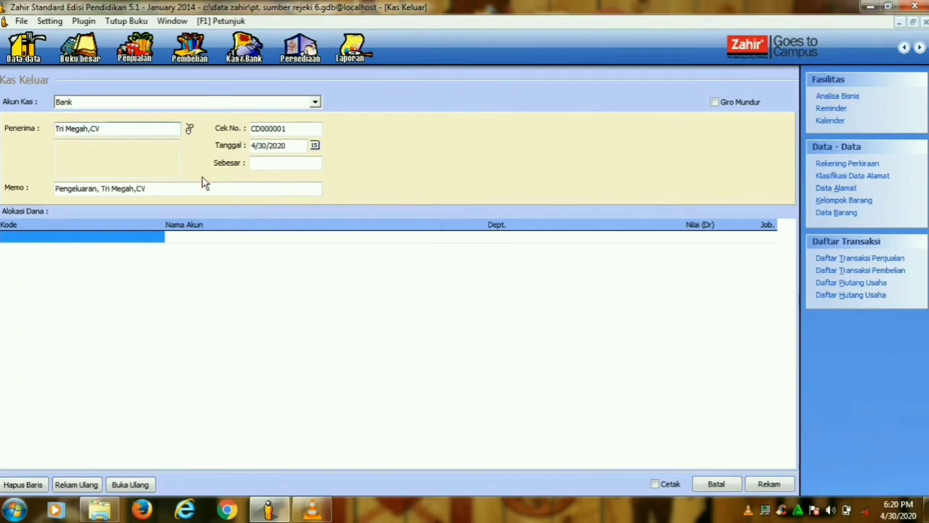
double_click(101, 238)
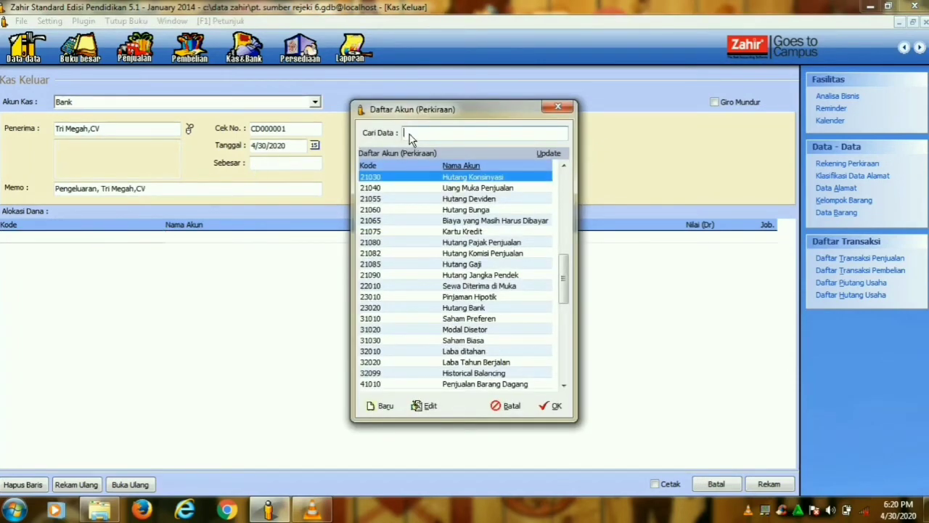
type("PROMOSI")
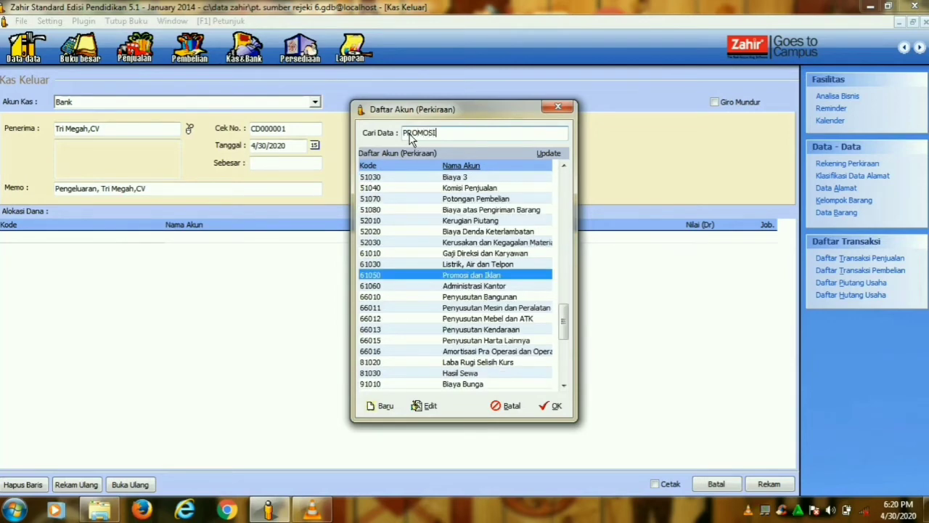
left_click(556, 405)
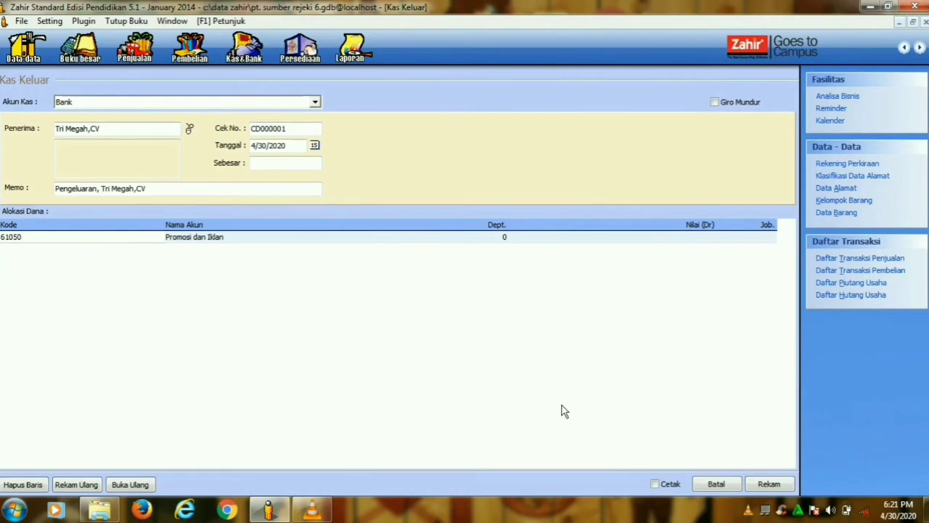
- Set the disbursement date to 1/3/2014
left_click(321, 147)
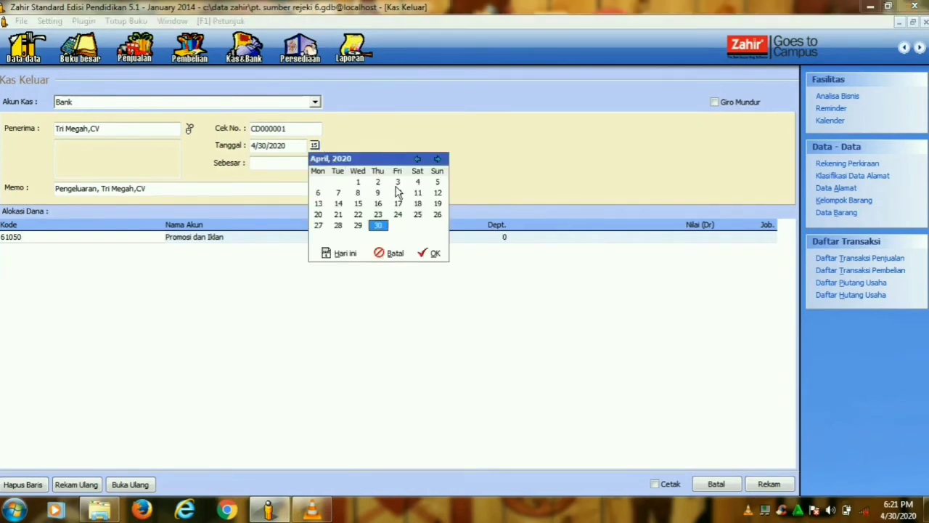
left_click(397, 183)
left_click(417, 159)
left_click(417, 159)
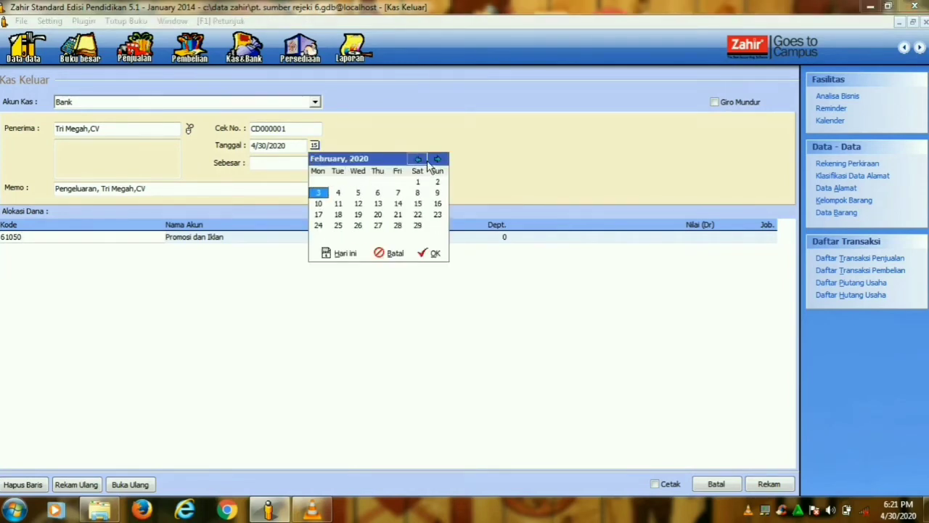
left_click(417, 159)
left_click(435, 253)
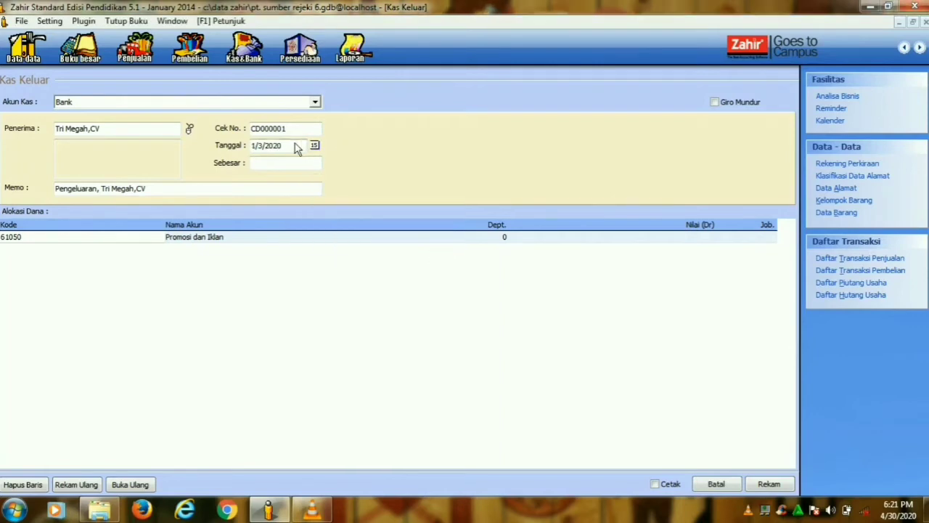
left_click_drag(281, 145, 293, 146)
type("14")
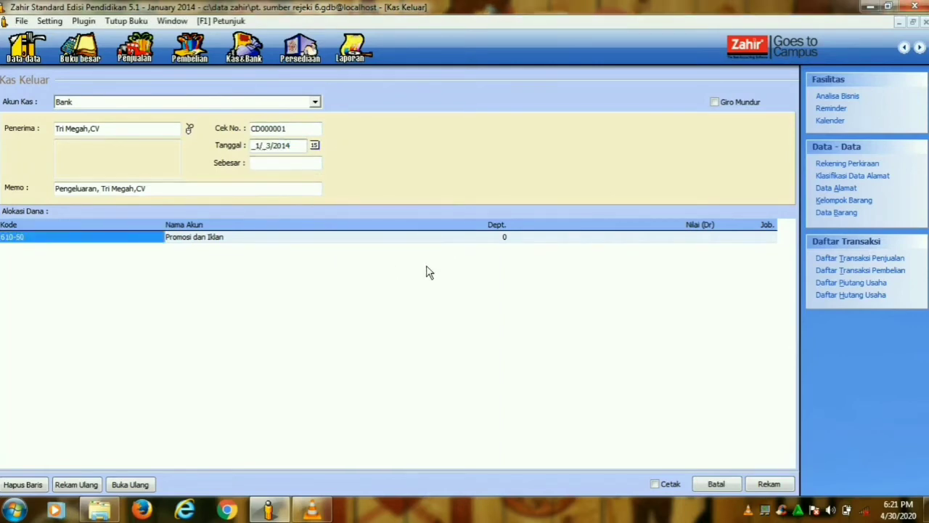
- Enter Rp 250,000 as the expense amount and save the disbursement
left_click(579, 243)
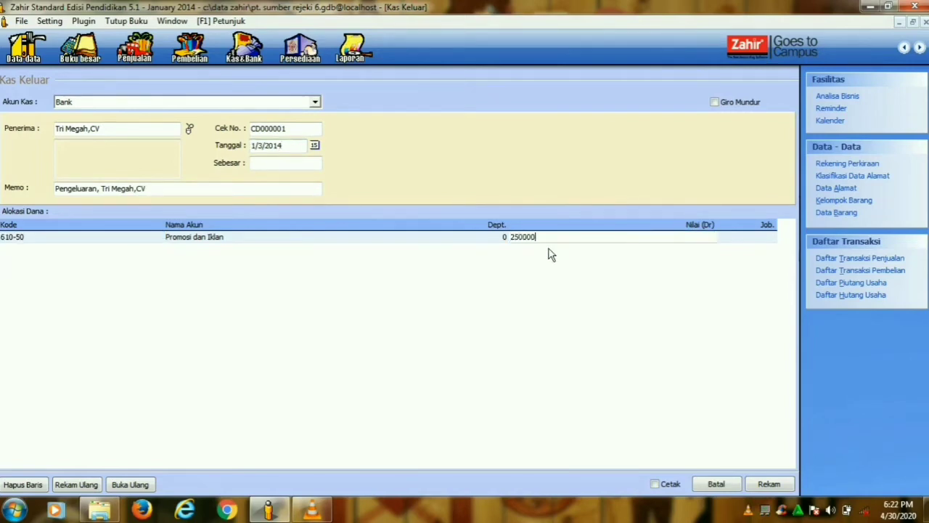
left_click(477, 239)
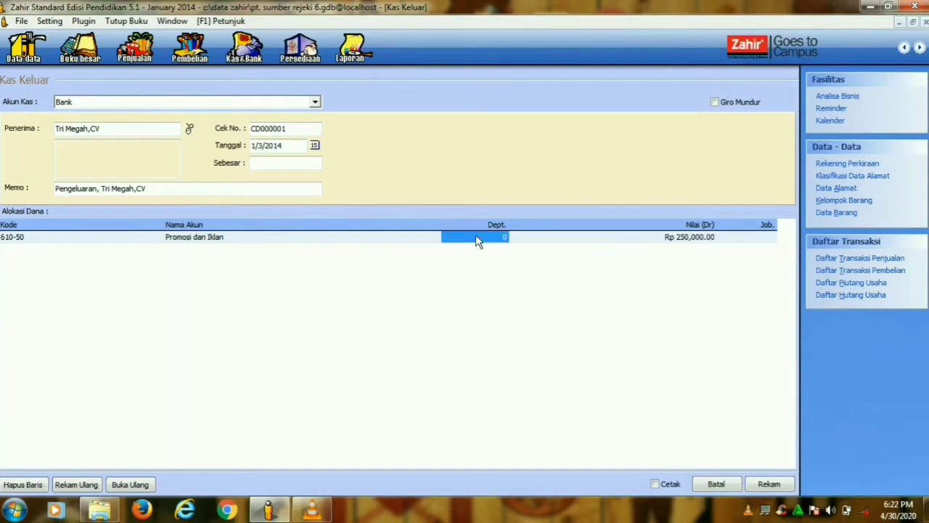
left_click(264, 166)
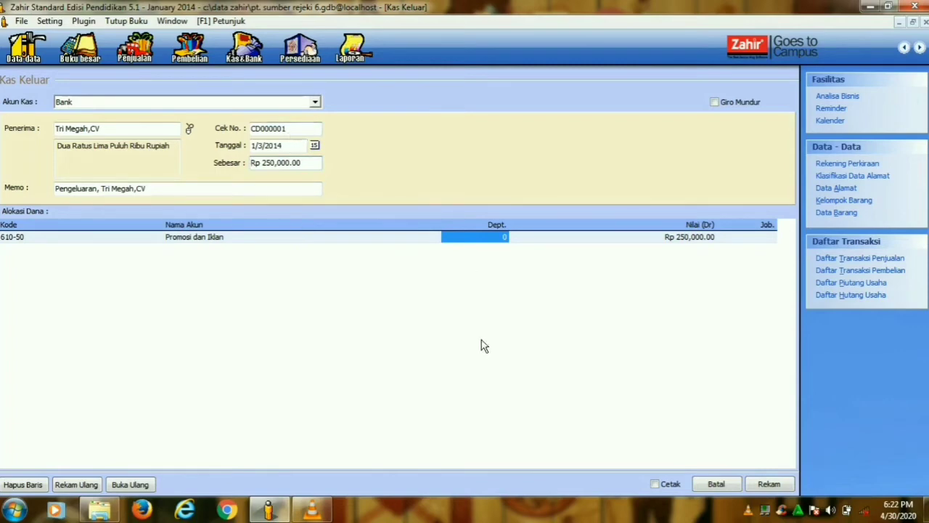
left_click(755, 484)
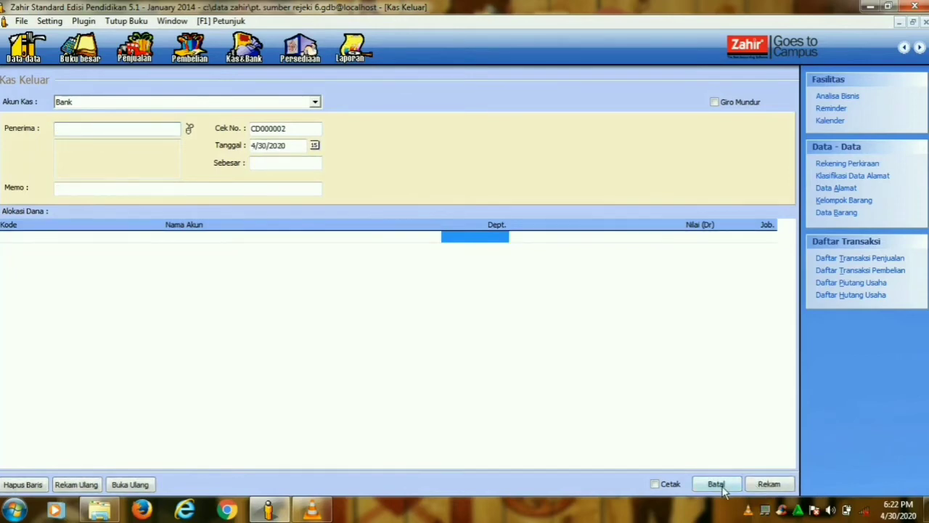
- Close the blank form, review CD000001 in the Transaksi Kas Keluar list, then close it
left_click(722, 489)
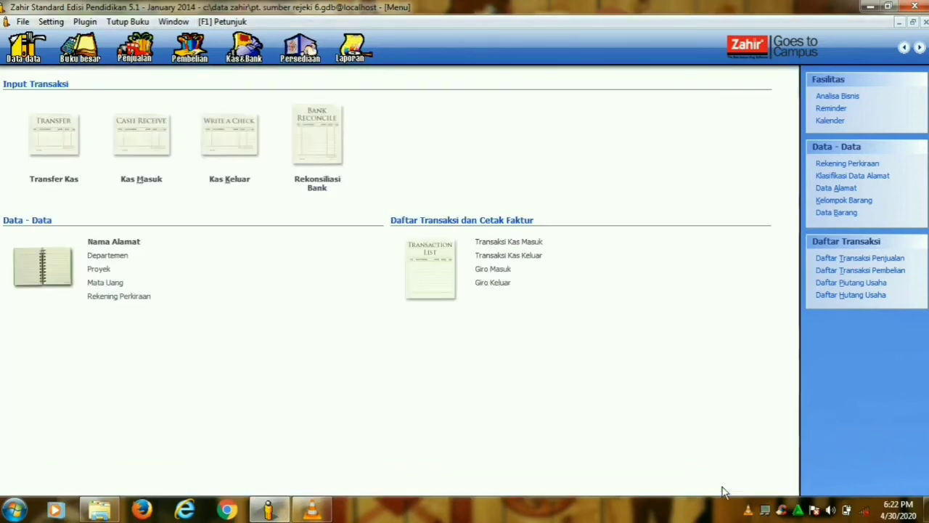
left_click(517, 257)
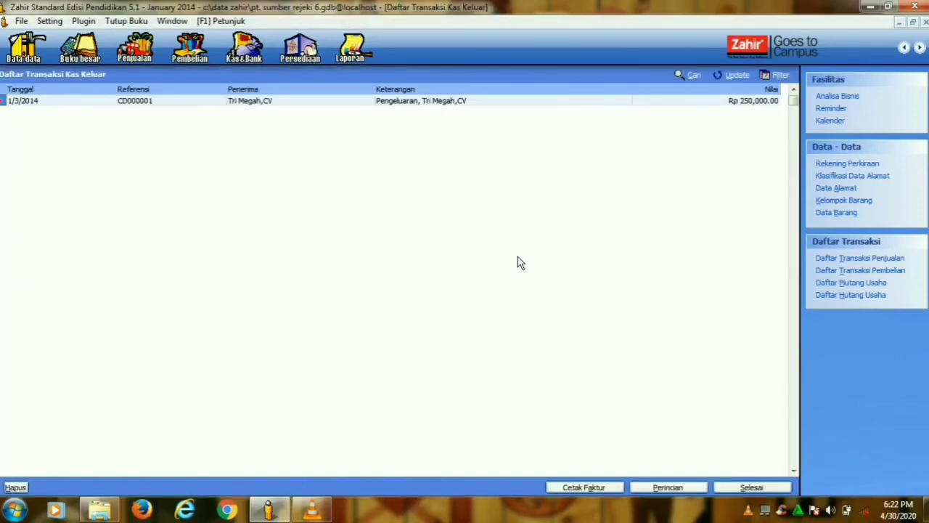
left_click(752, 487)
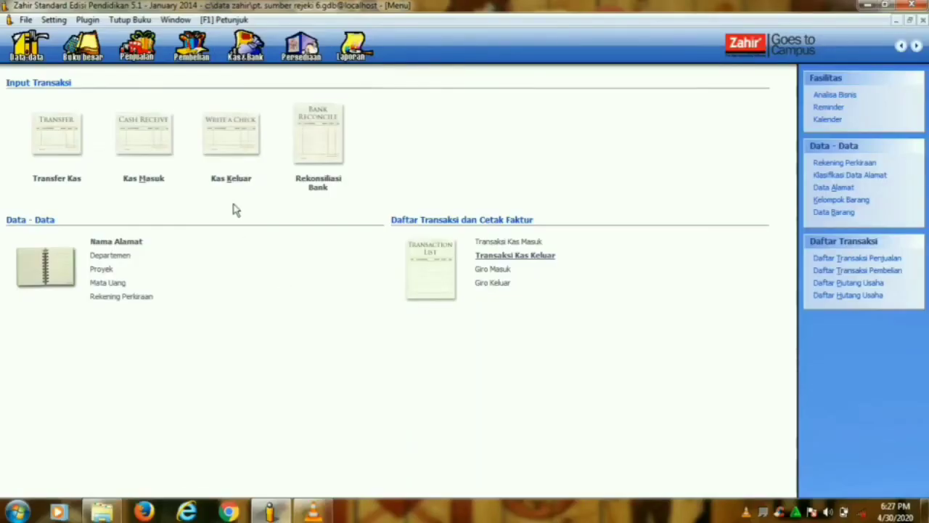
- Start a Bank receivable payment from Megantara,PT against invoice INV-01
left_click(136, 46)
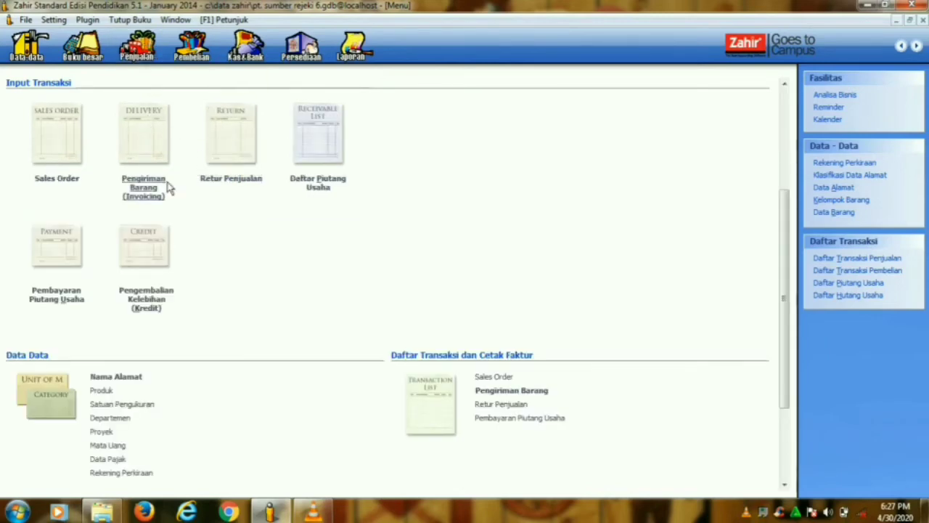
left_click(75, 303)
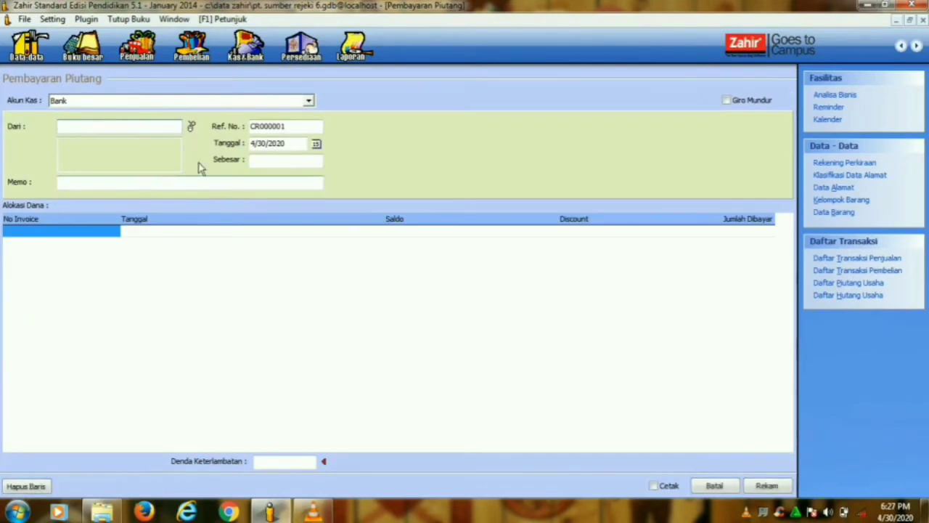
left_click(310, 103)
left_click(197, 131)
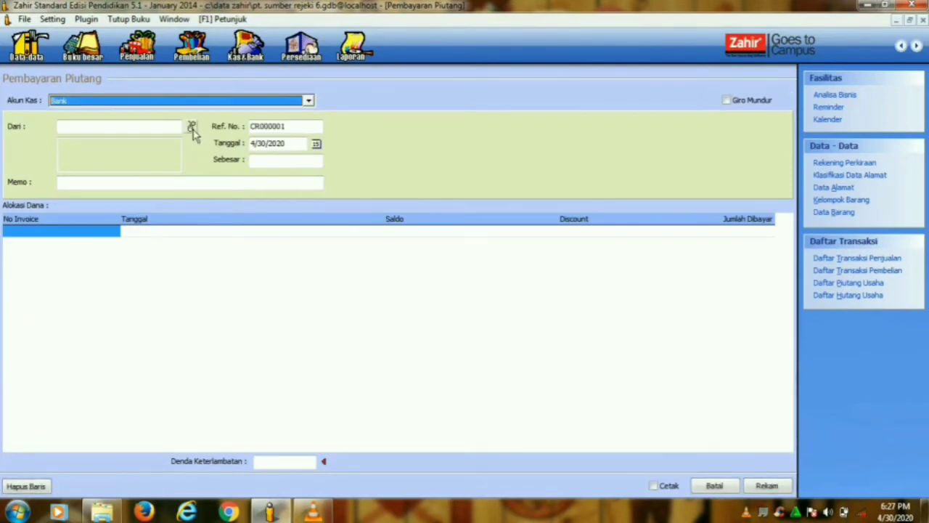
left_click(191, 127)
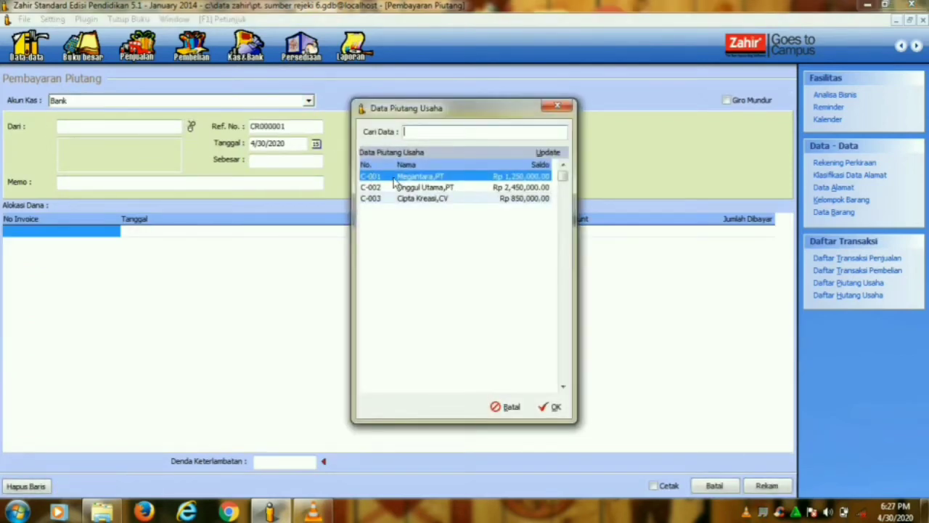
left_click(551, 407)
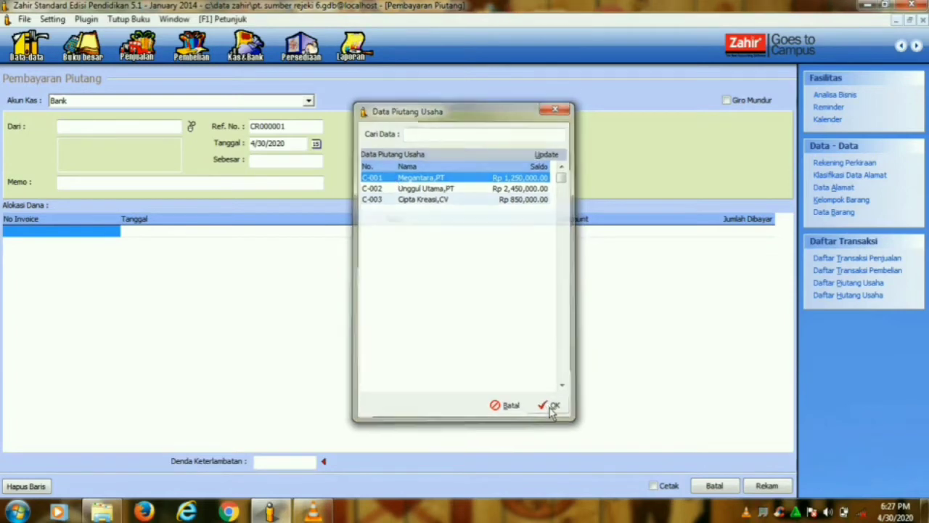
left_click(83, 236)
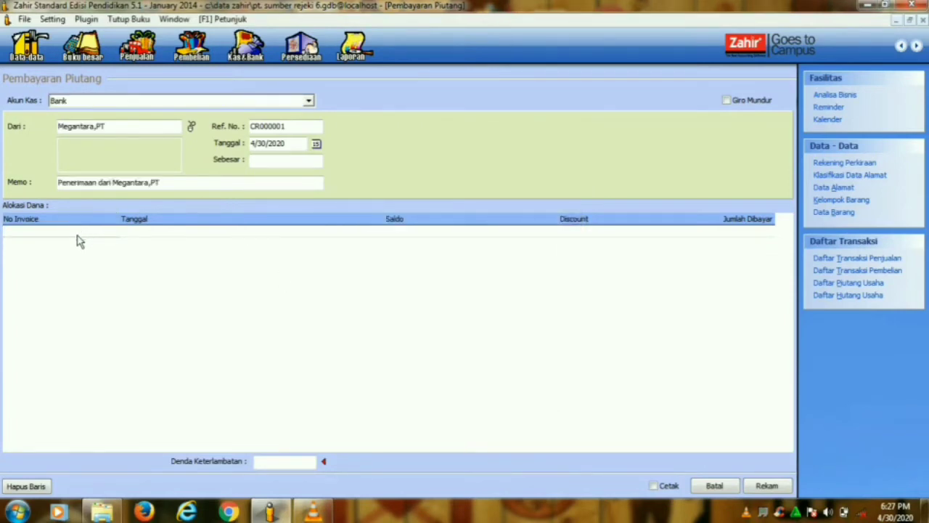
double_click(77, 236)
left_click(553, 409)
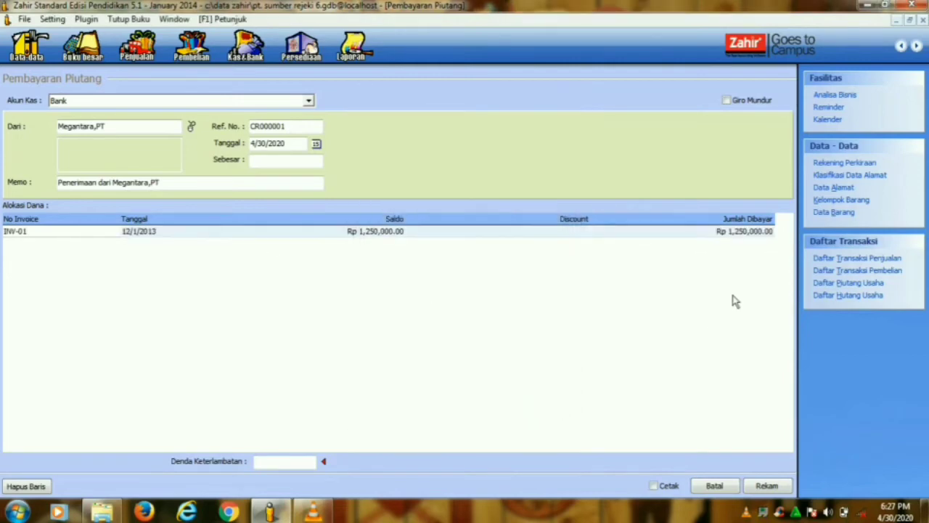
- Set the amount paid on INV-01 to 750,000
left_click(713, 235)
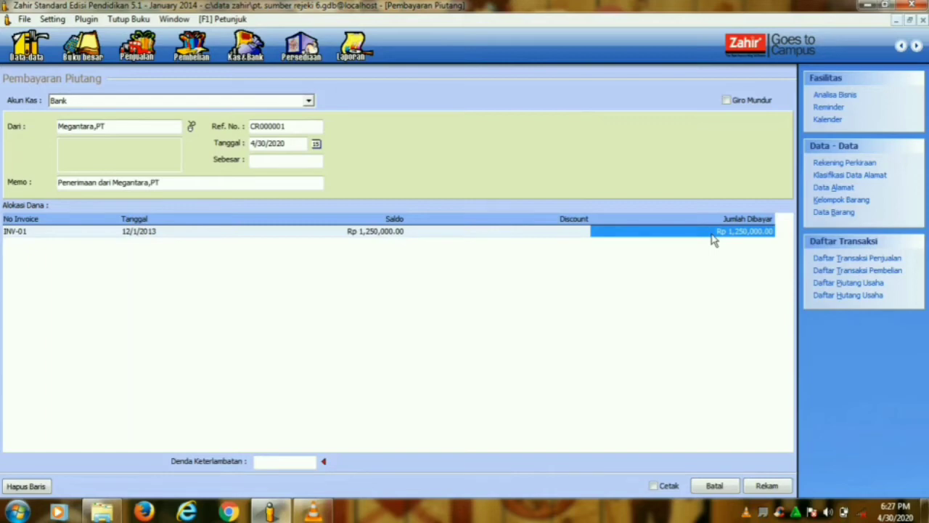
type("750,000")
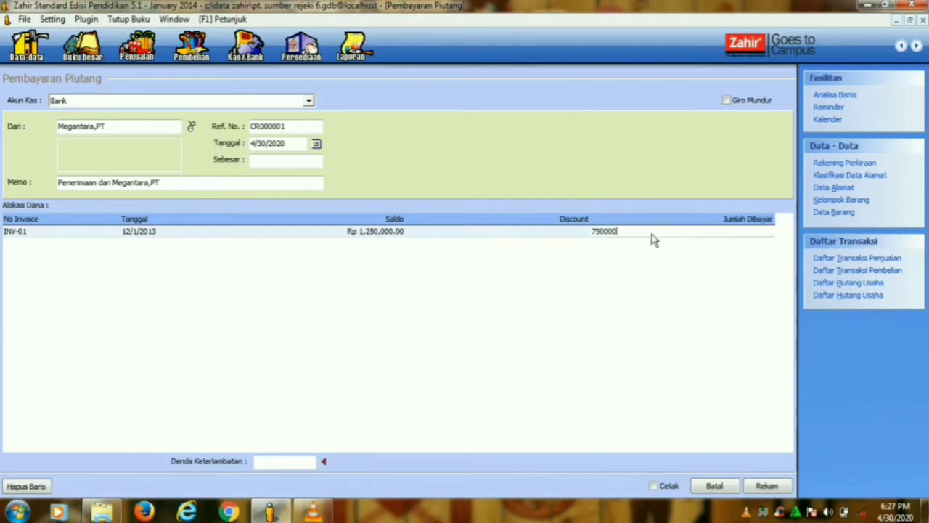
left_click(530, 241)
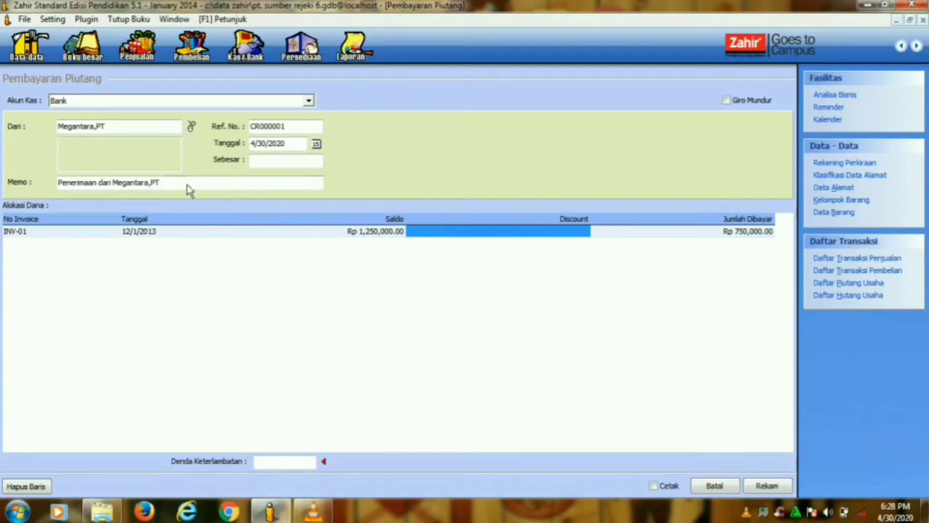
- Date the payment 1/6/2014, fill in the total received, and save it
left_click(317, 144)
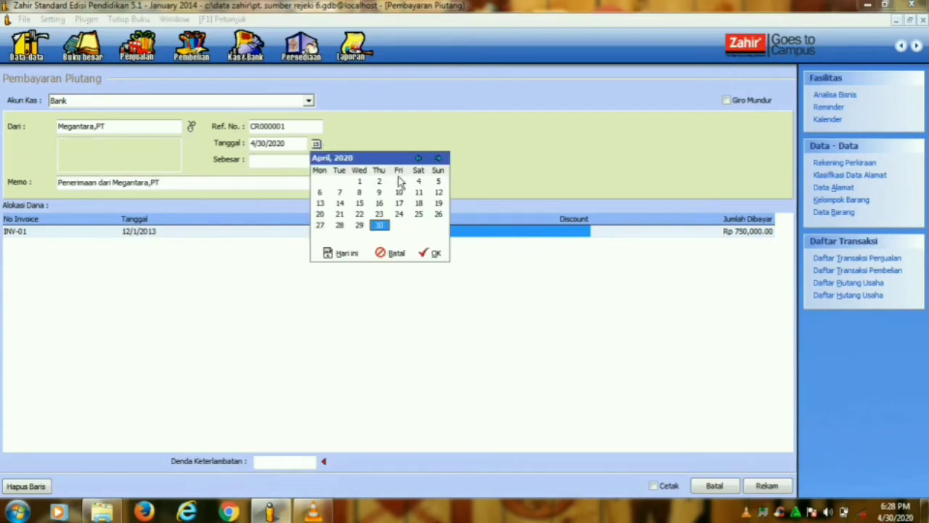
left_click(321, 192)
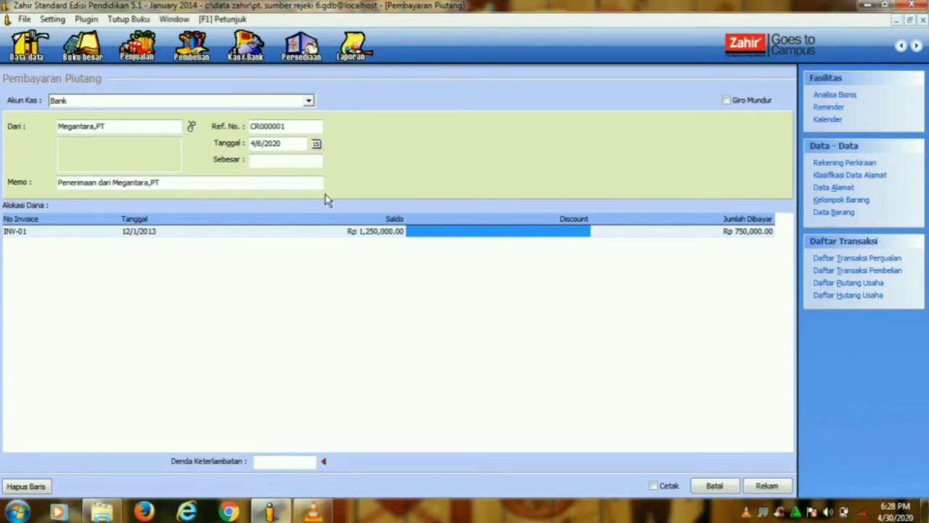
left_click(316, 144)
left_click(420, 158)
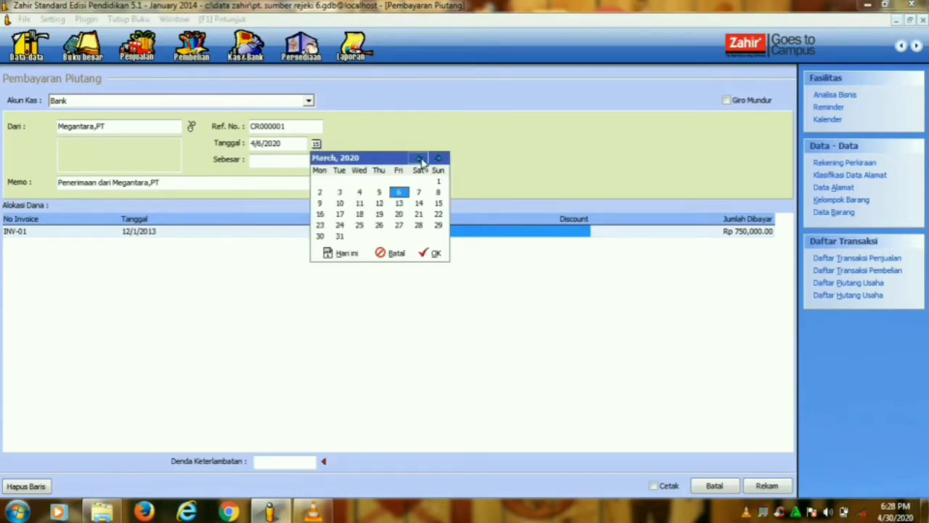
left_click(420, 158)
left_click(420, 158)
left_click(444, 255)
left_click_drag(292, 146, 280, 146)
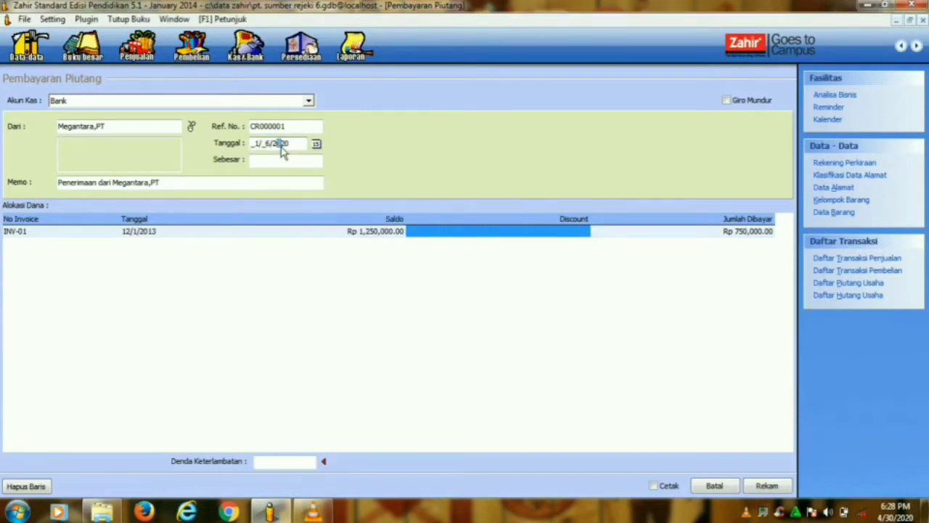
type("14")
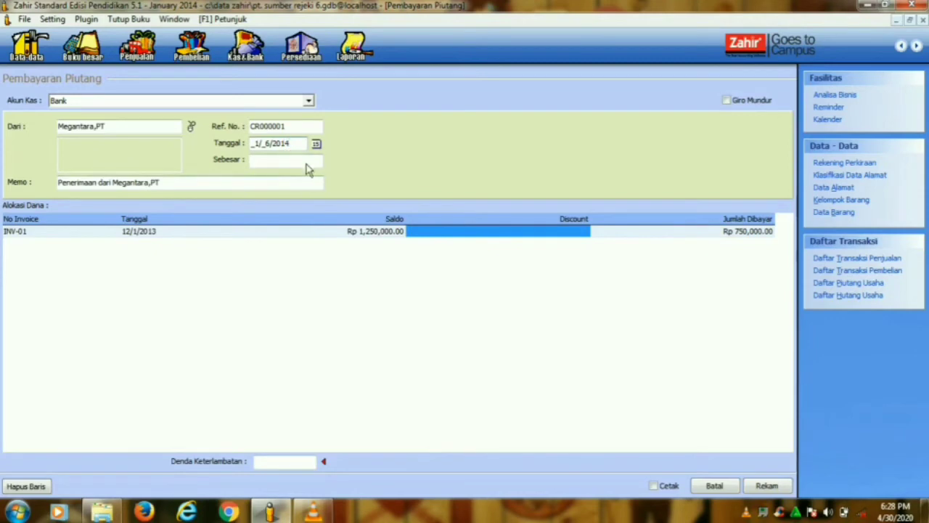
left_click(301, 161)
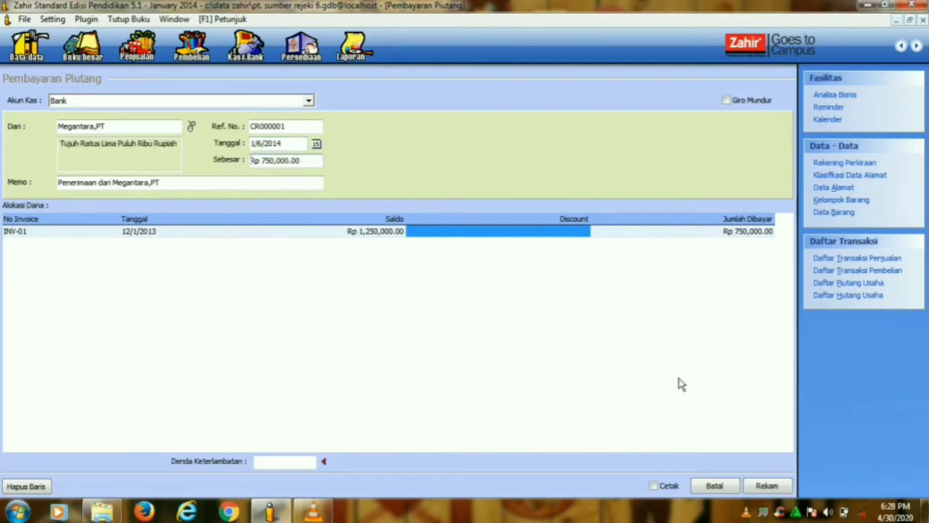
left_click(772, 492)
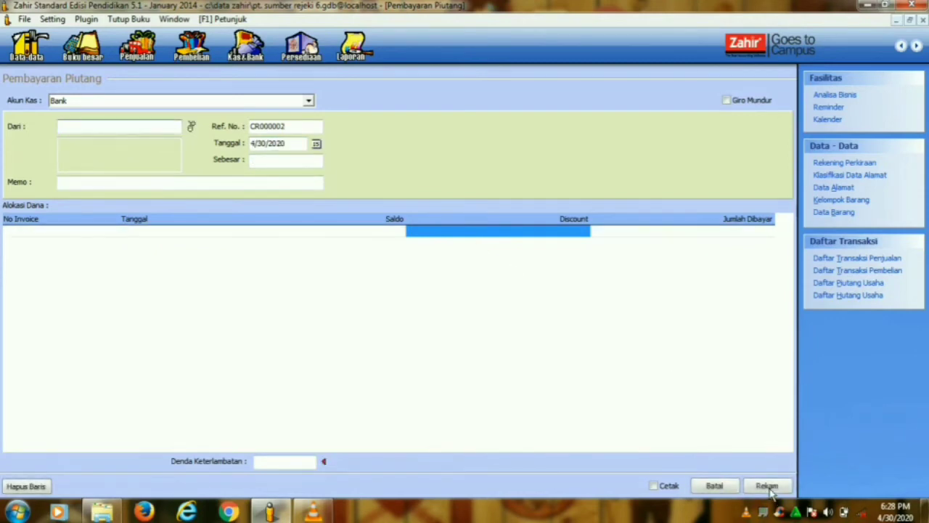
- Close the form, review the Pembayaran Piutang Usaha list, and start a new sales order
left_click(721, 491)
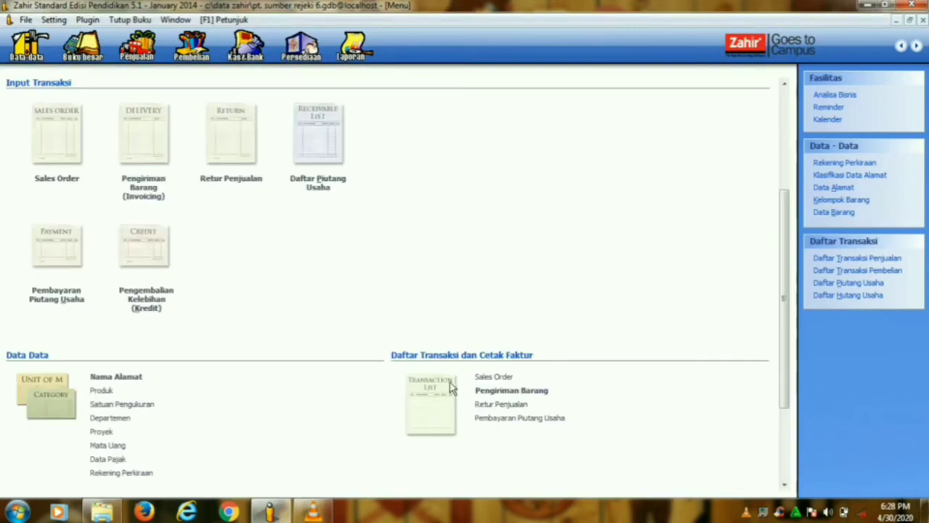
left_click(492, 418)
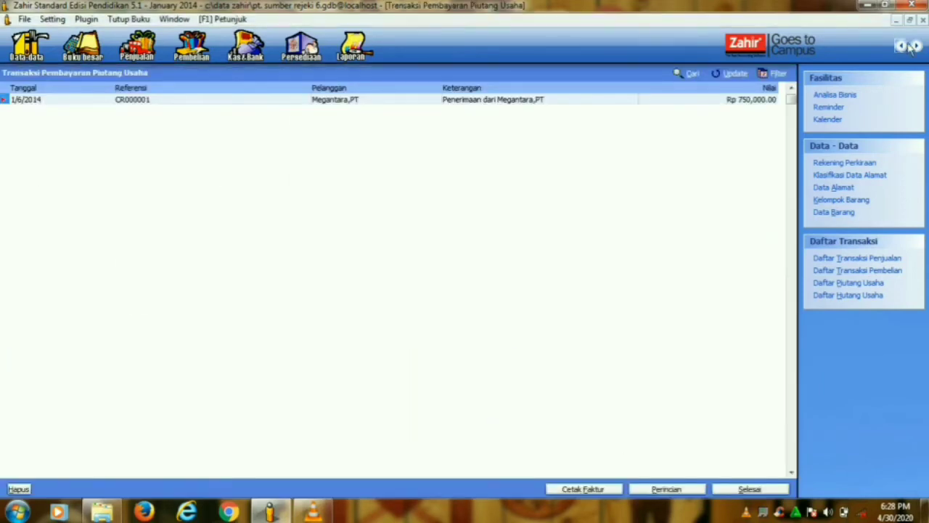
left_click(744, 491)
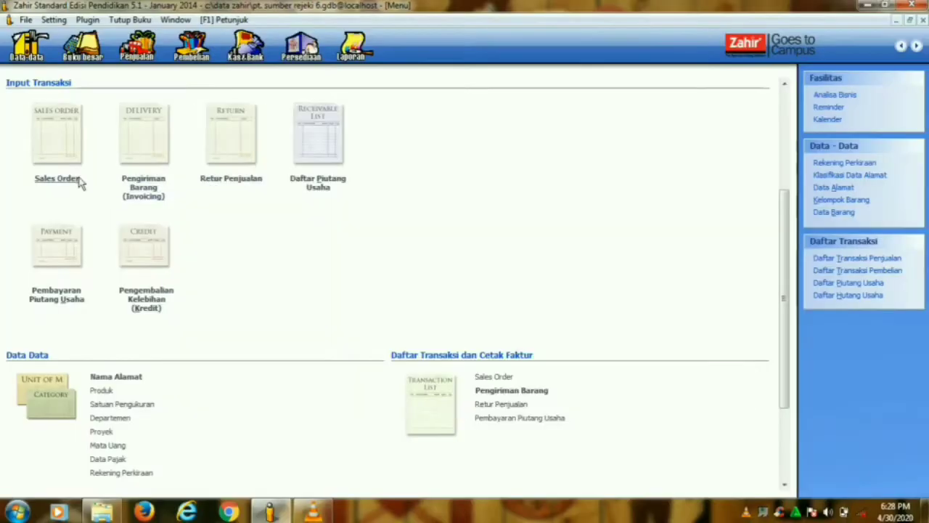
left_click(74, 183)
- Create a new customer with ID C-004 and begin typing the company name Bayu Segara,PT
left_click(116, 109)
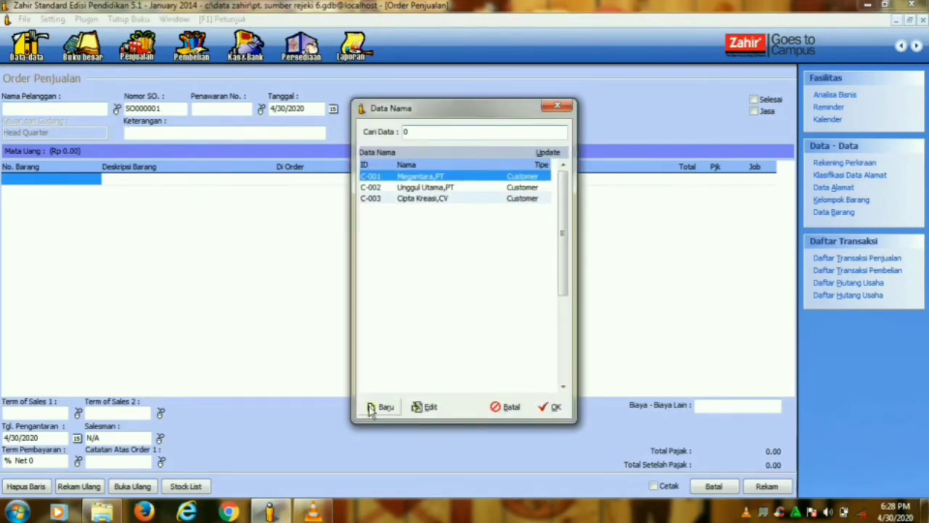
left_click(381, 406)
type("C-004")
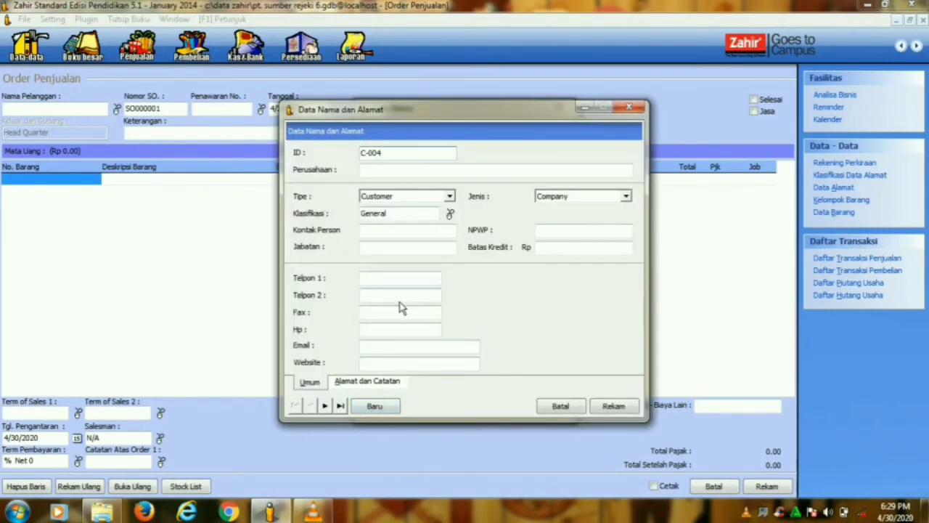
left_click(373, 173)
type("B")
key("Caps_Lock")
type("ayu")
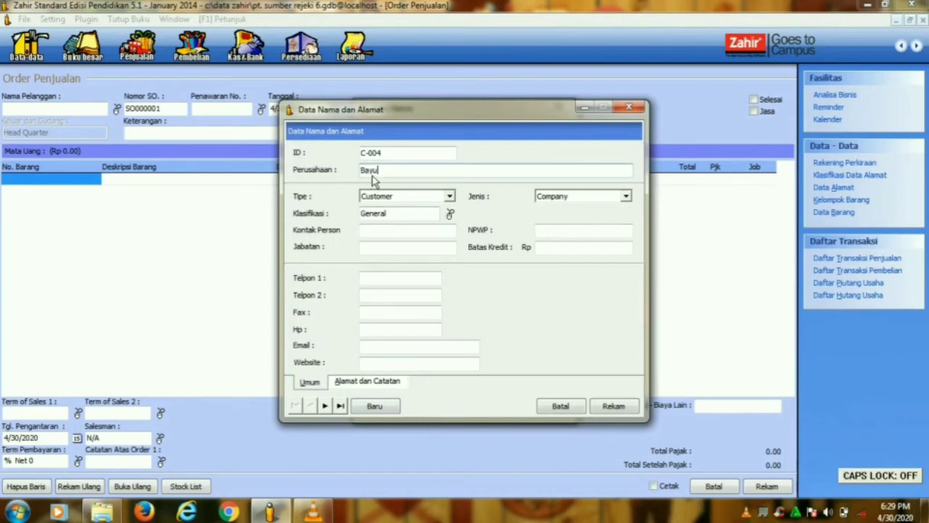
type(" Segara,PT")
- Save the new customer and set the order date to 1/8/2014
left_click(603, 407)
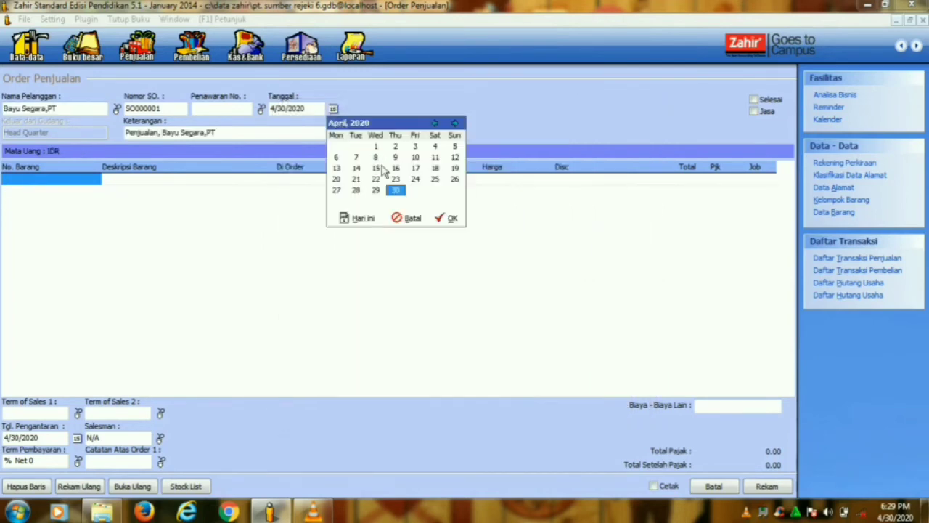
left_click(376, 157)
left_click(434, 122)
left_click(434, 123)
left_click(434, 123)
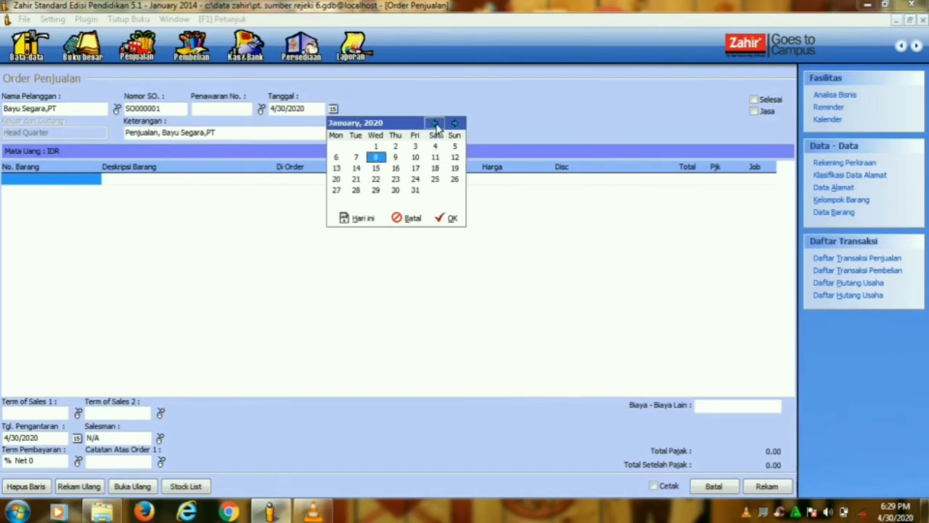
left_click(451, 218)
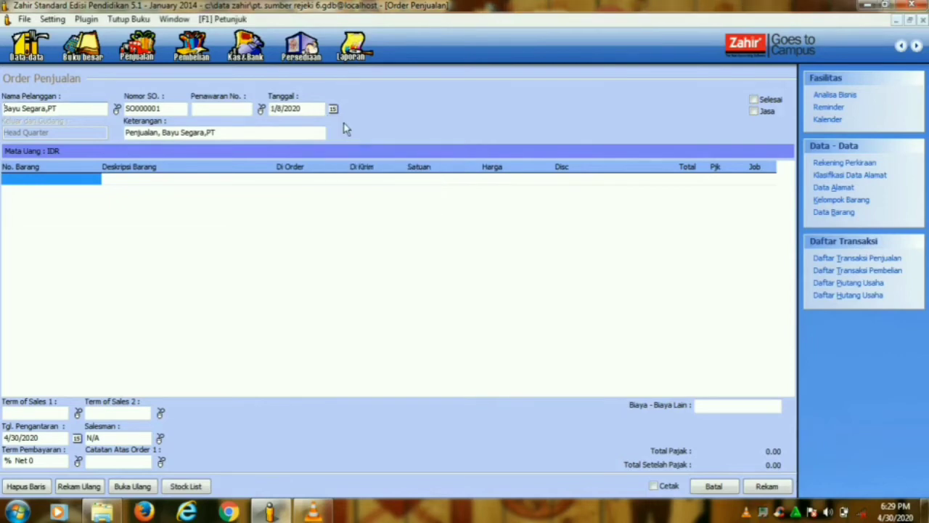
type("2014")
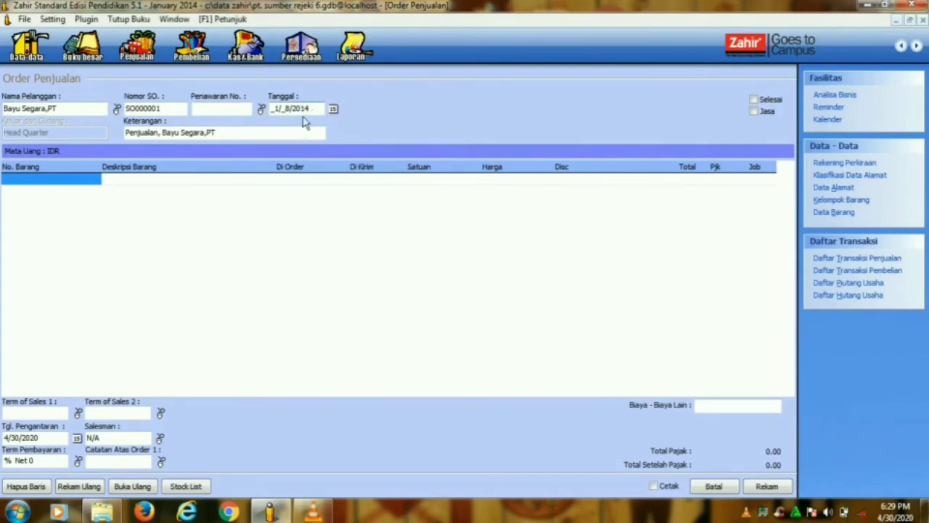
left_click(77, 181)
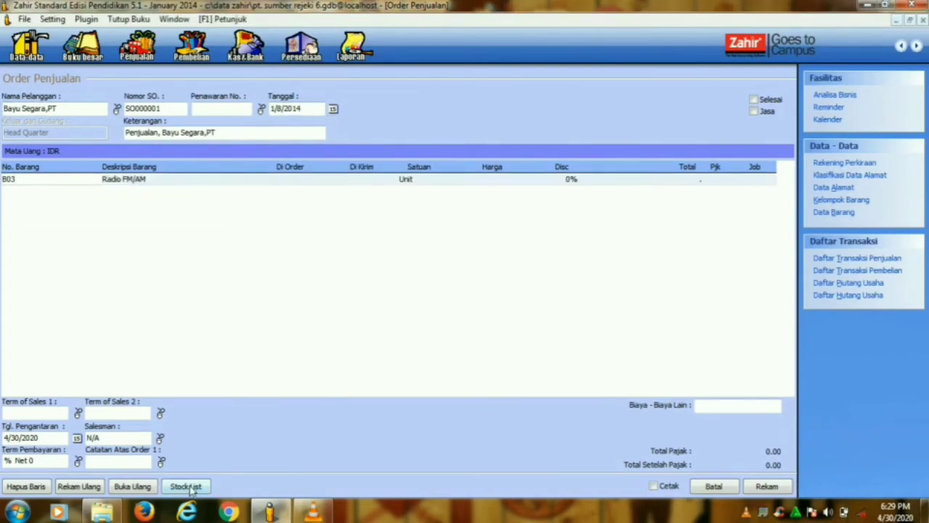
- Add TV 14" to the order at 495,000 per unit
left_click(188, 487)
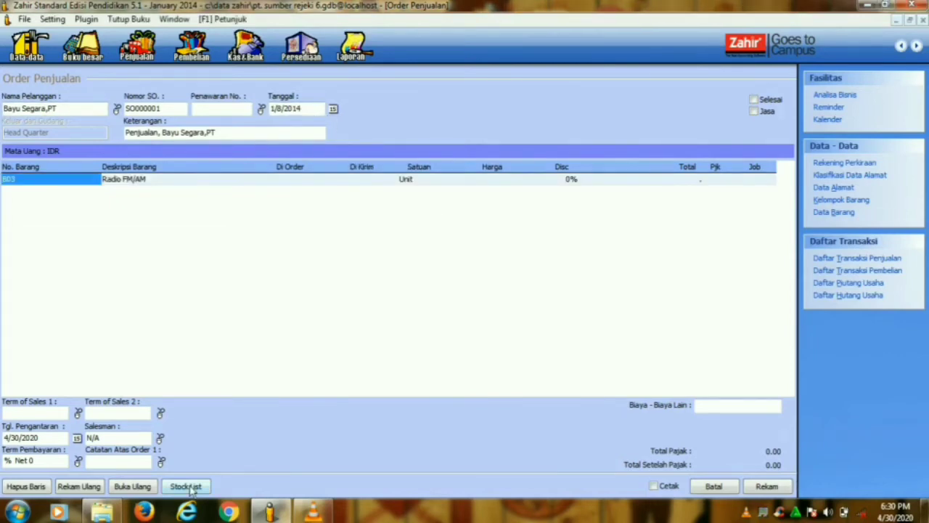
left_click(759, 135)
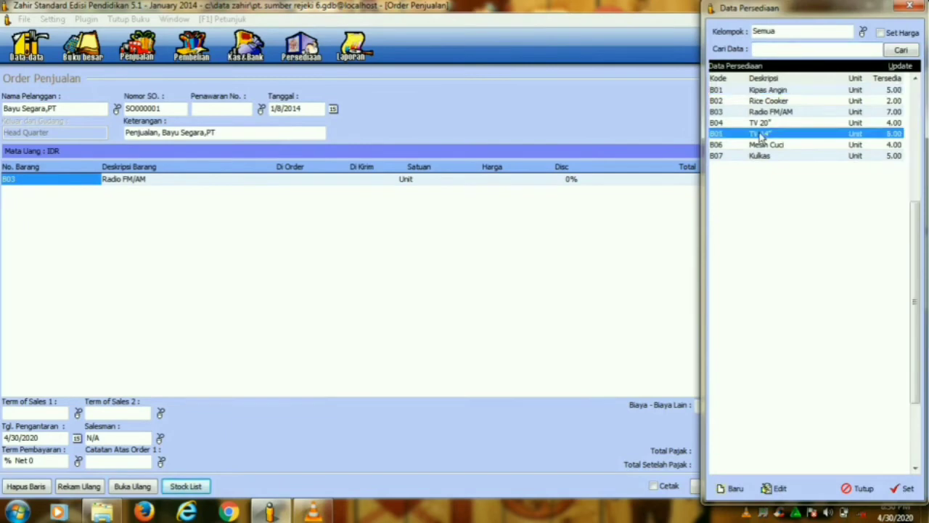
left_click(901, 488)
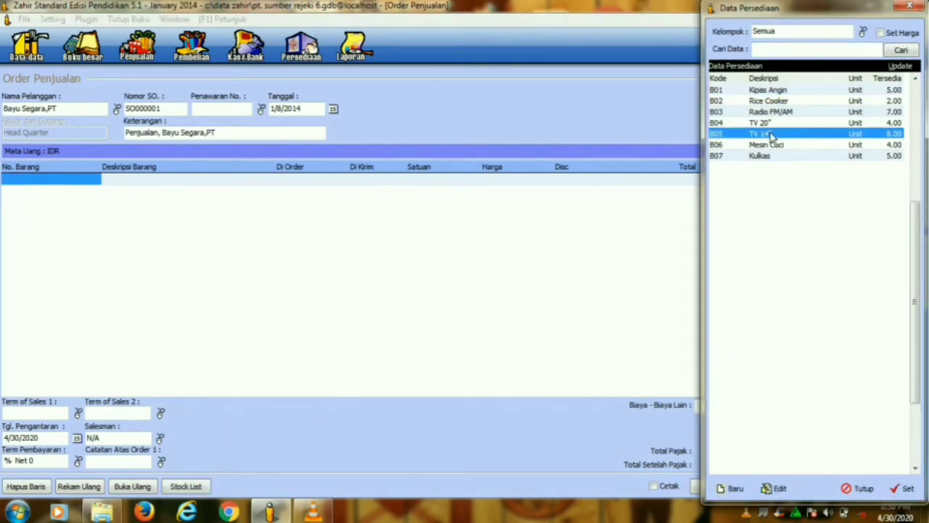
left_click(900, 489)
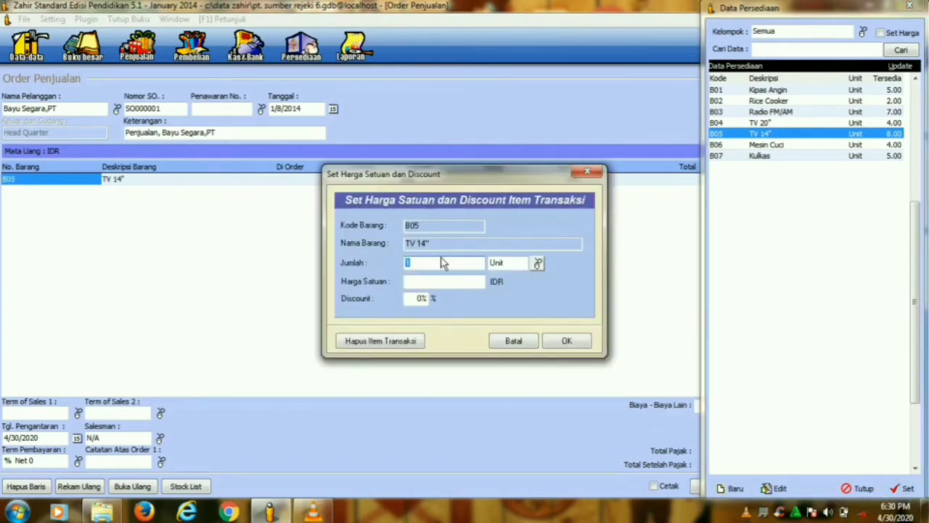
key("Tab")
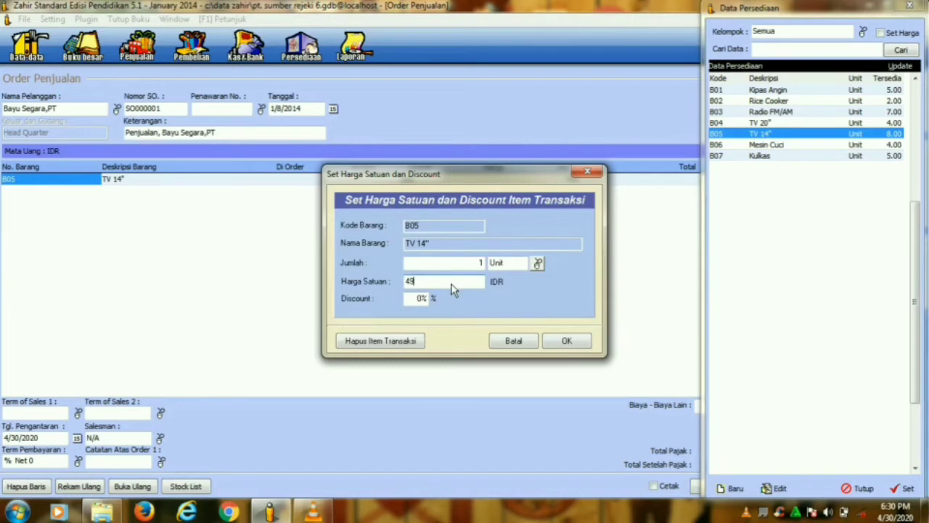
type("495,000")
left_click(555, 345)
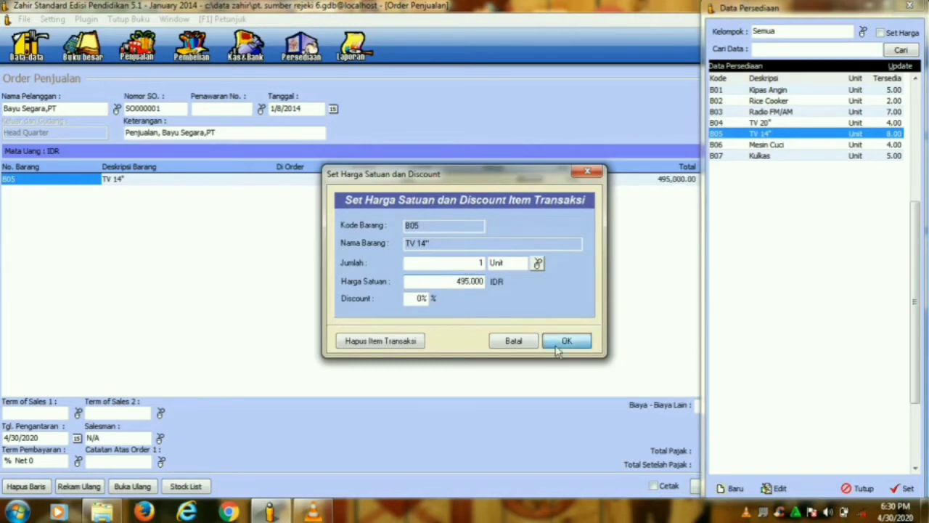
- Add Radio FM/AM at 75,250, close the stock list, and save the order
left_click(726, 113)
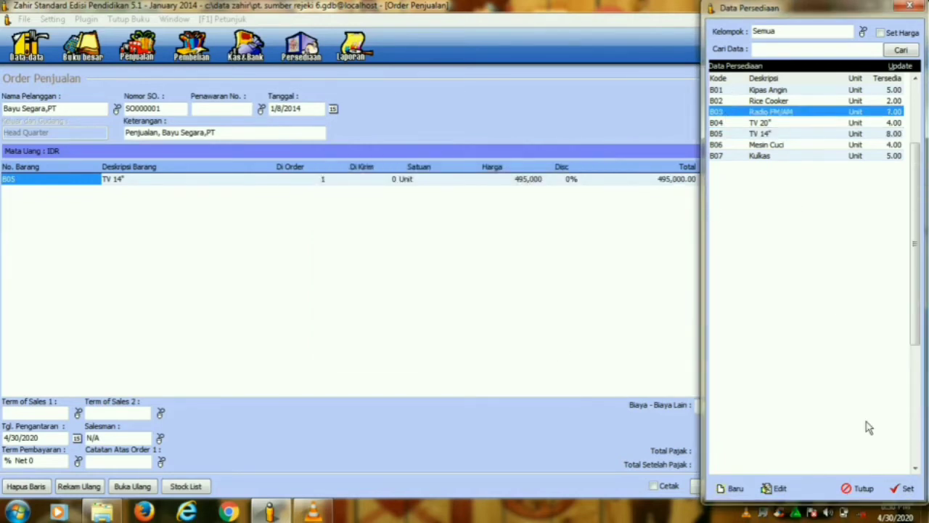
left_click(903, 488)
left_click(464, 286)
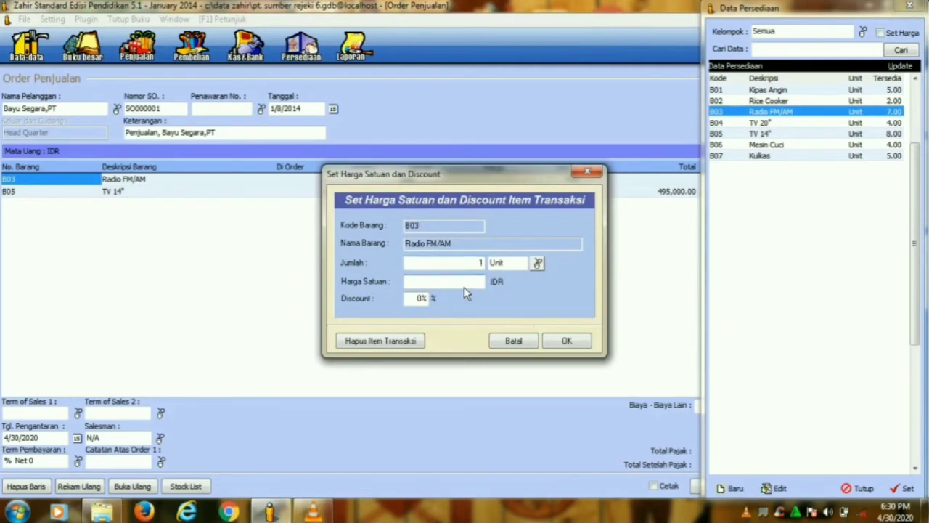
type("75,250")
left_click(565, 341)
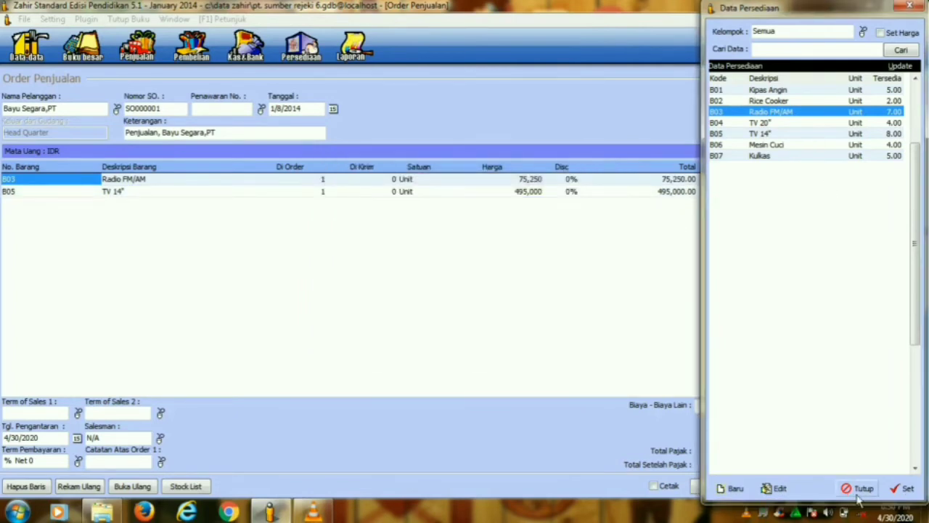
left_click(857, 489)
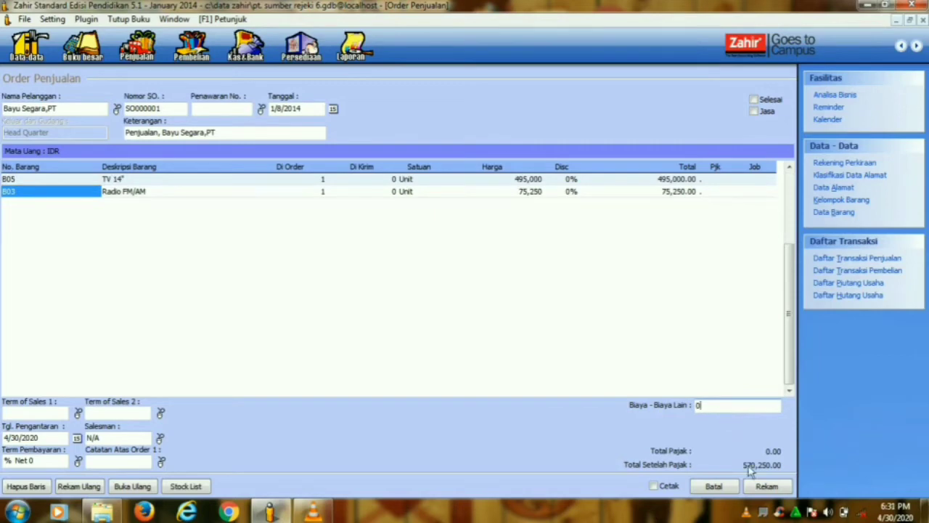
left_click(767, 487)
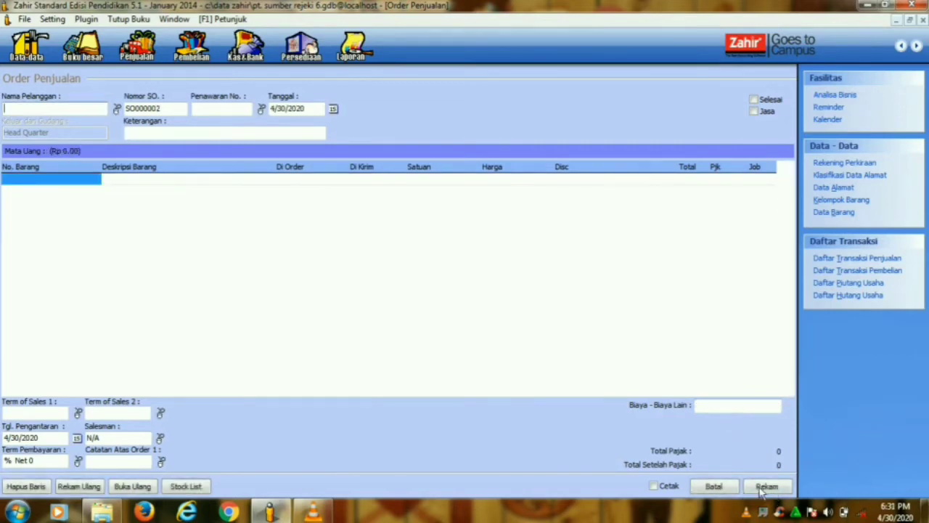
- Close the blank order and review the Daftar Order Penjualan list
left_click(728, 491)
left_click(493, 377)
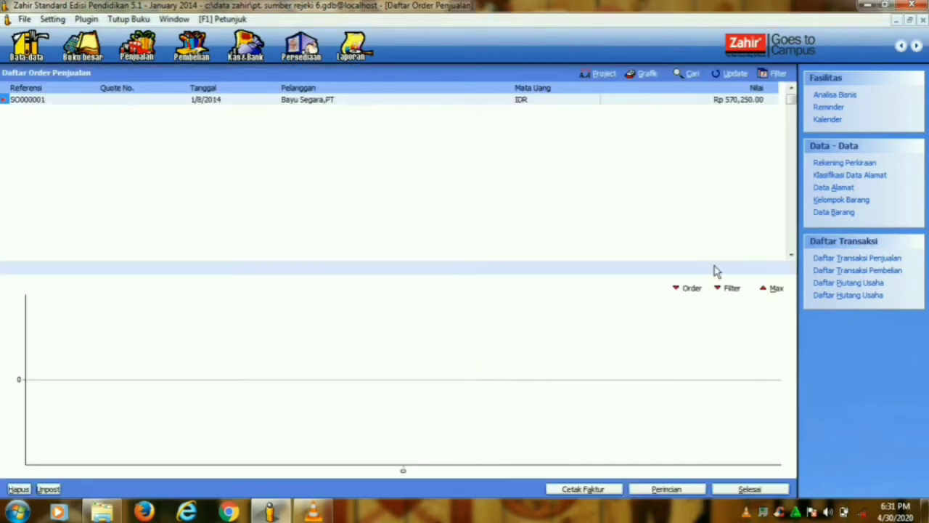
left_click(753, 491)
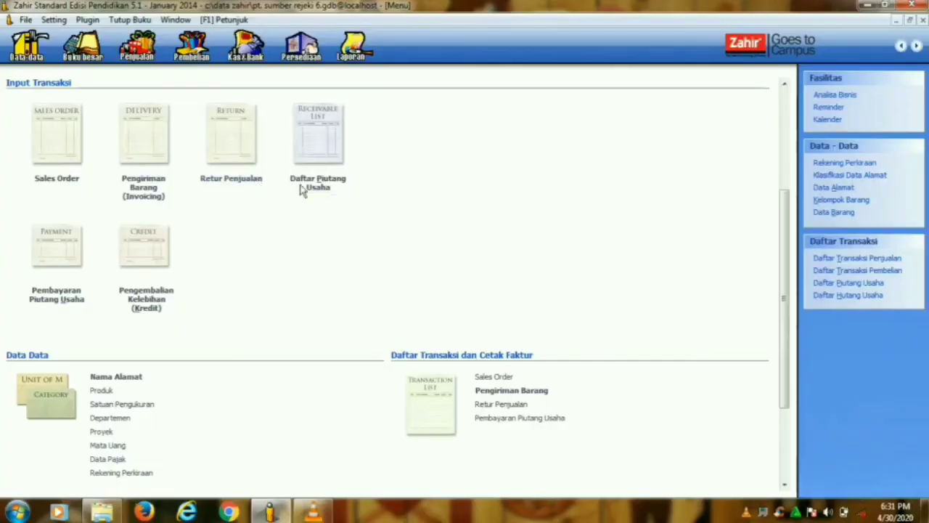
- Start a Pengiriman Barang invoice for Bayu Segara,PT dated 9 April
left_click(149, 181)
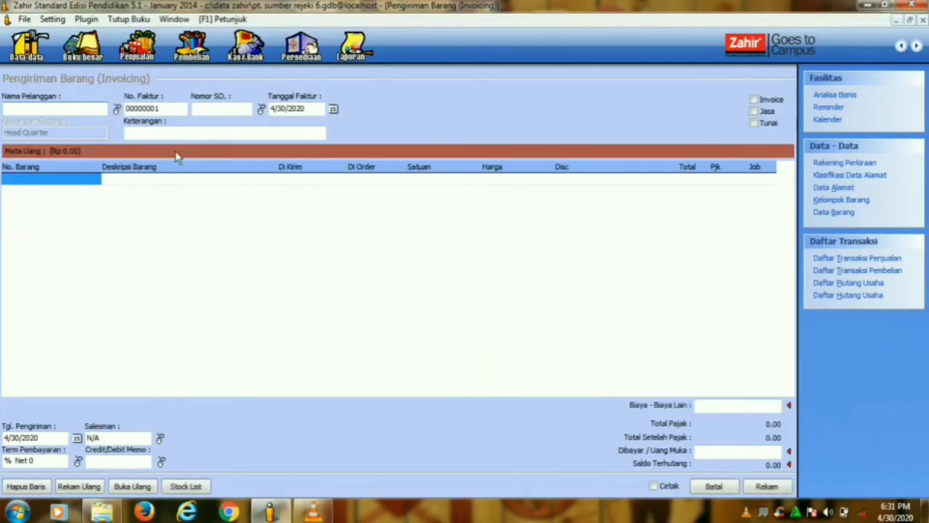
left_click(117, 109)
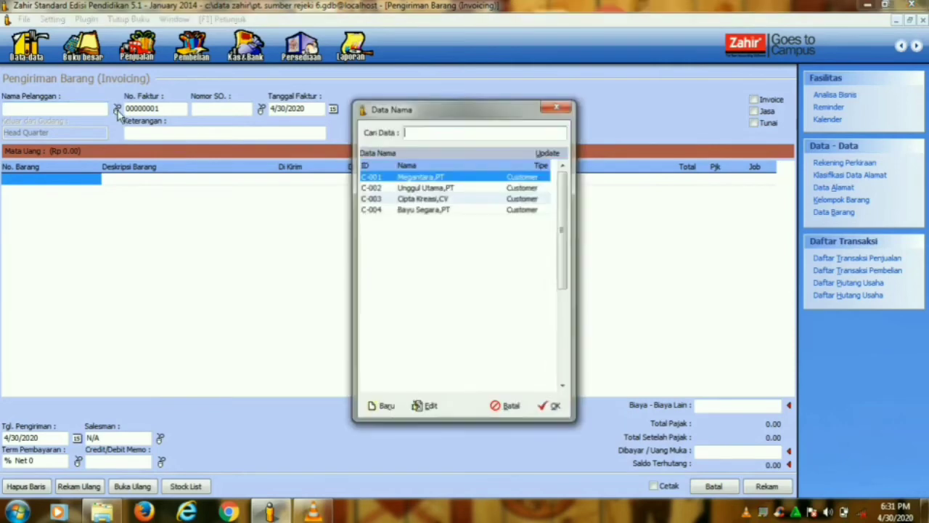
left_click(424, 210)
left_click(552, 407)
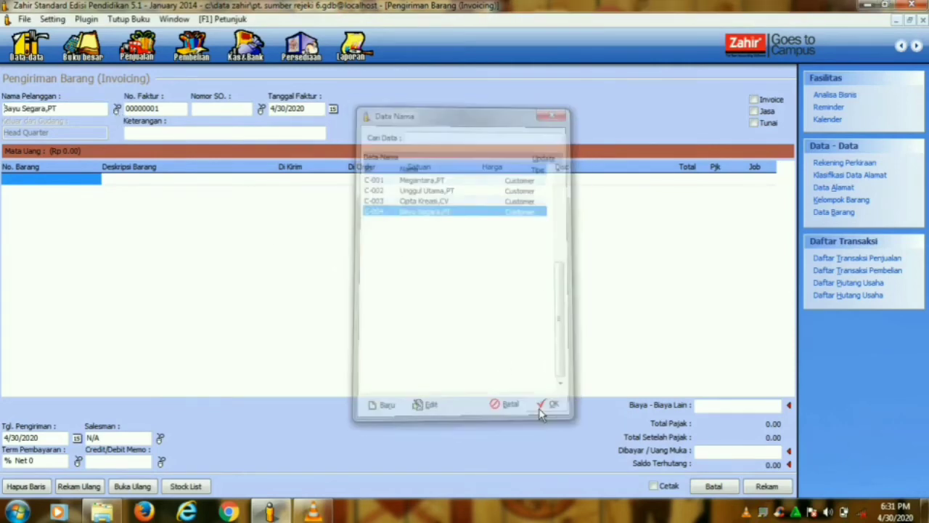
left_click(334, 109)
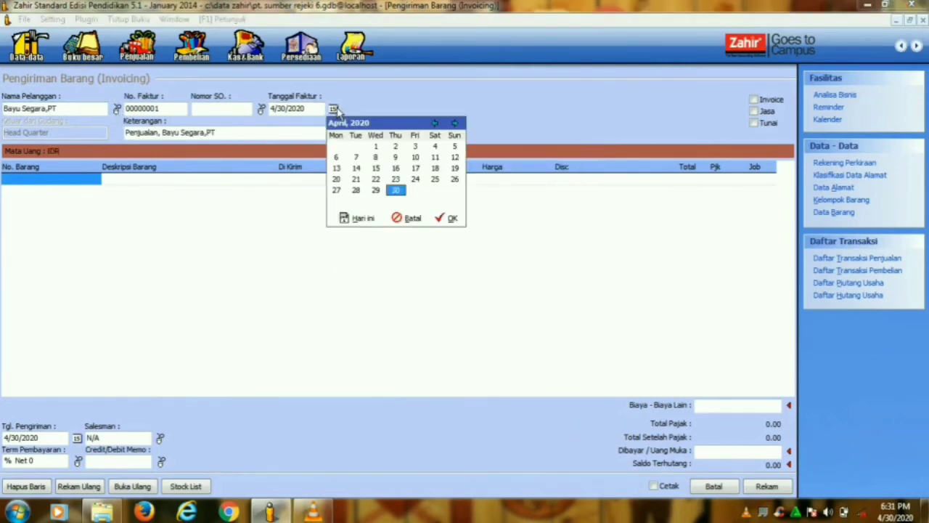
left_click(396, 157)
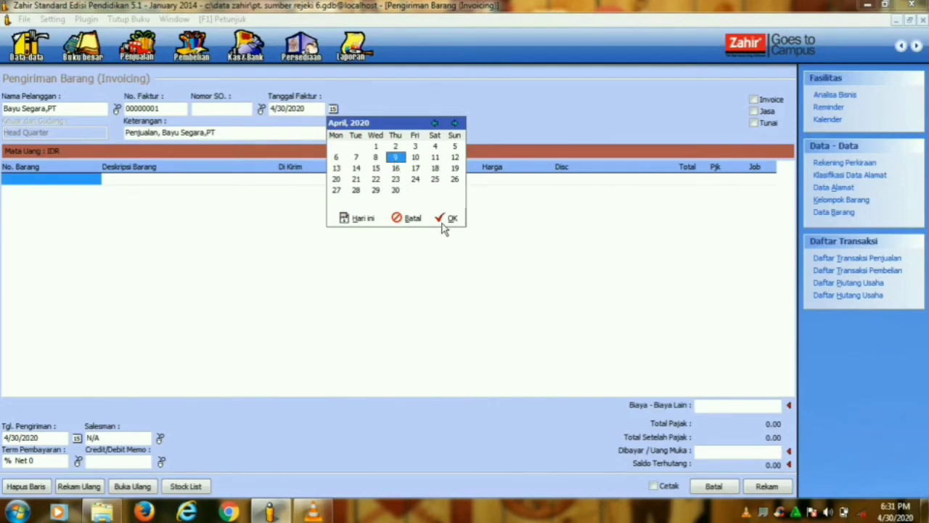
left_click(449, 219)
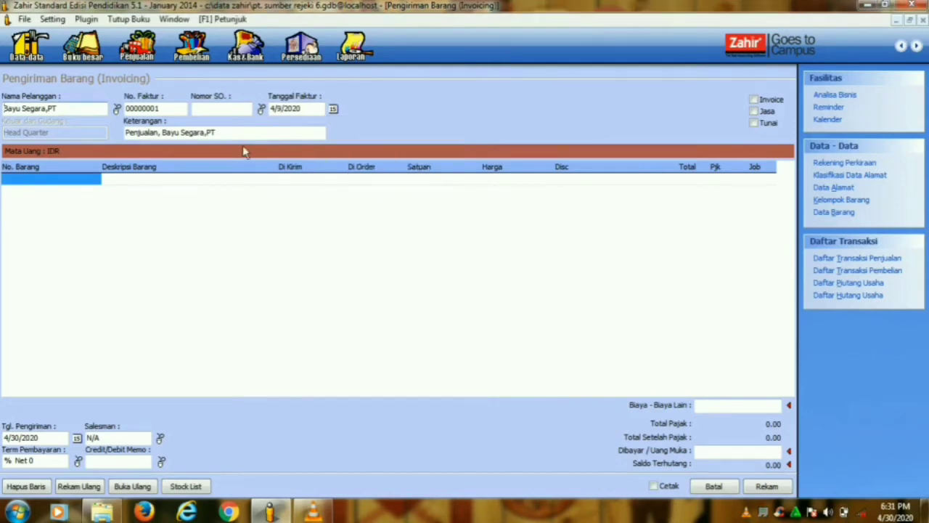
double_click(65, 183)
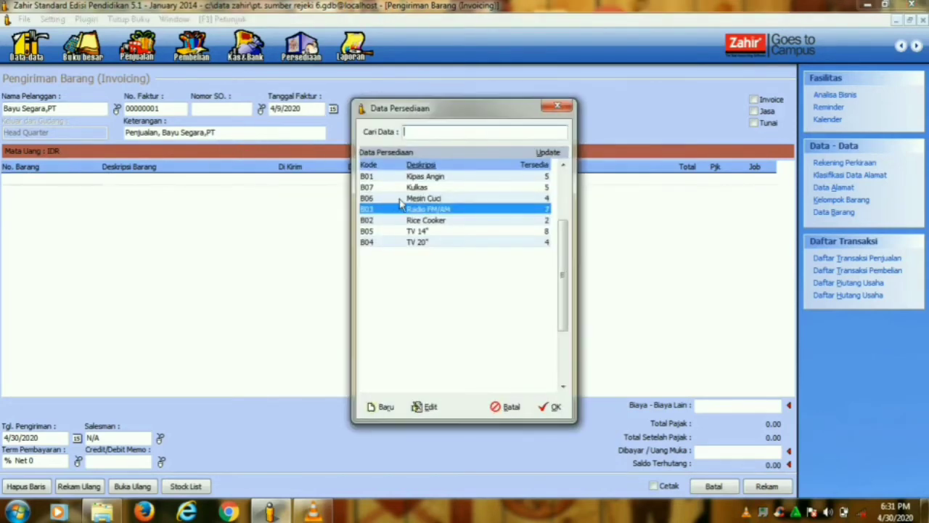
- Add Radio FM/AM at 75,250 and TV 14" at 495,000 to the invoice
left_click(508, 406)
left_click(187, 490)
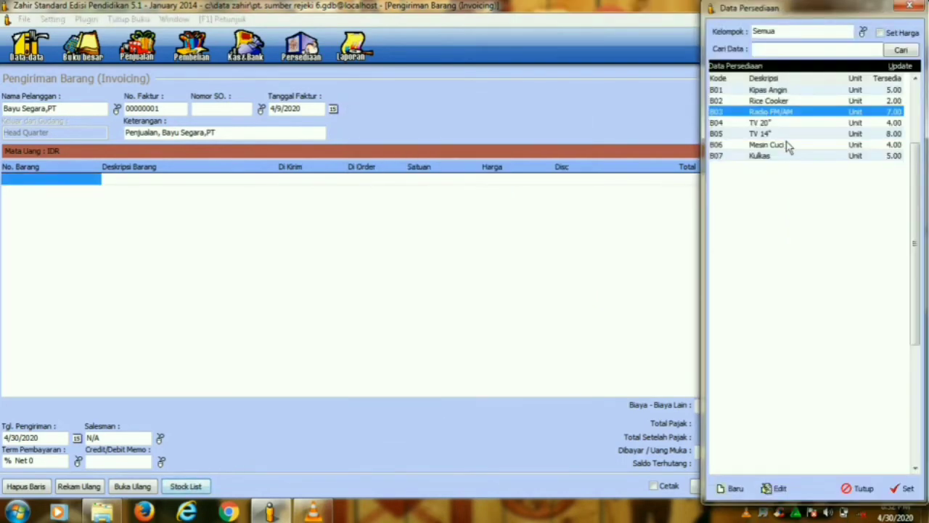
left_click(902, 488)
left_click(458, 284)
type("75250")
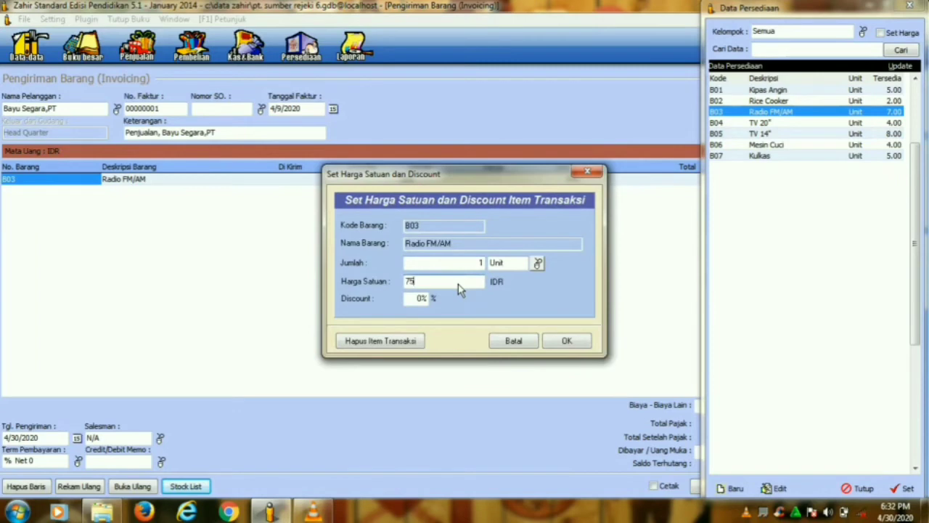
left_click(556, 346)
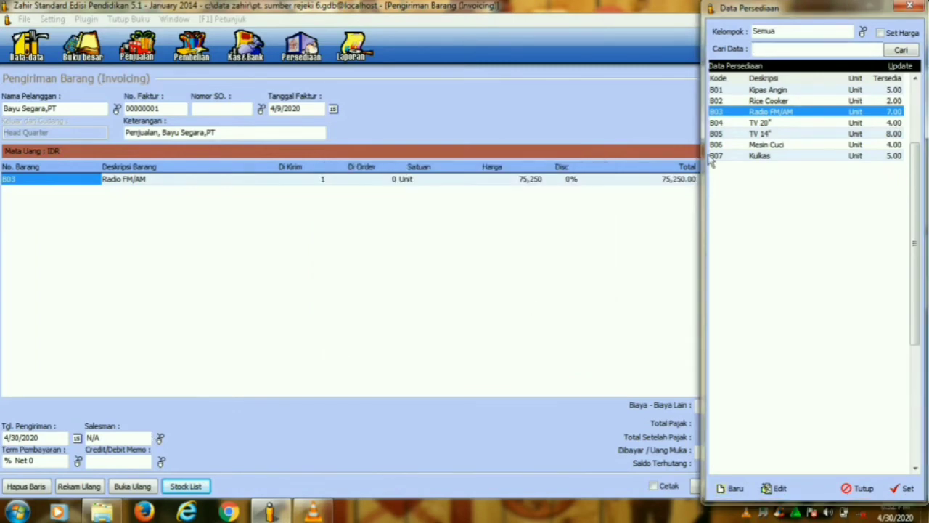
left_click(722, 134)
left_click(890, 491)
left_click(476, 285)
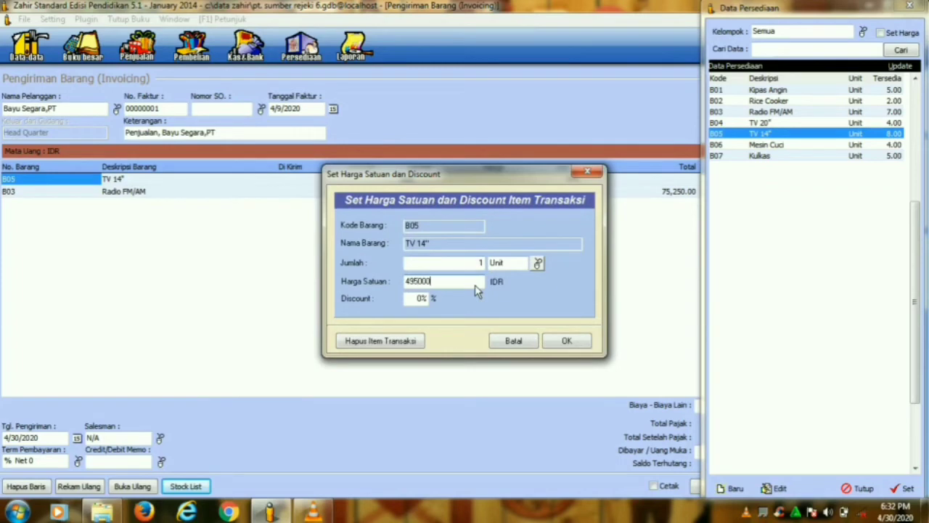
left_click(565, 342)
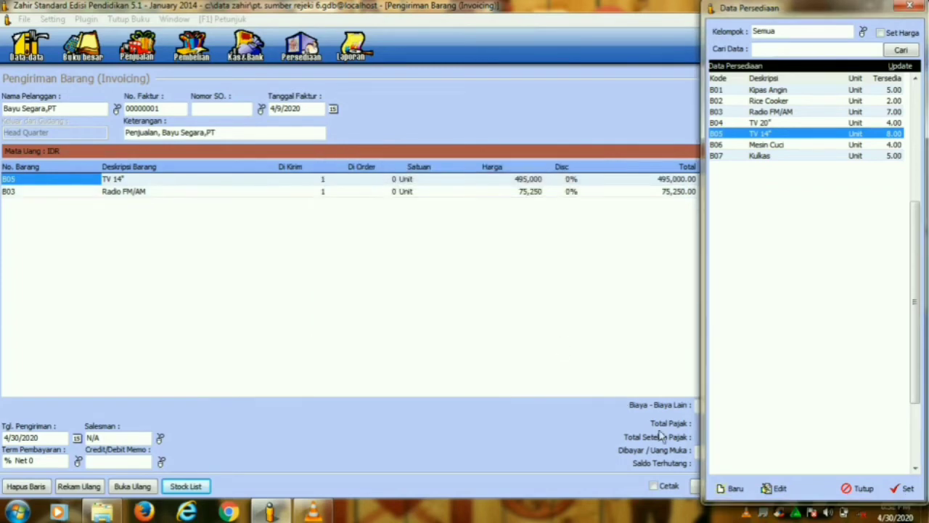
left_click(860, 488)
- Enter a 100,000 down payment and save the invoice
left_click(730, 453)
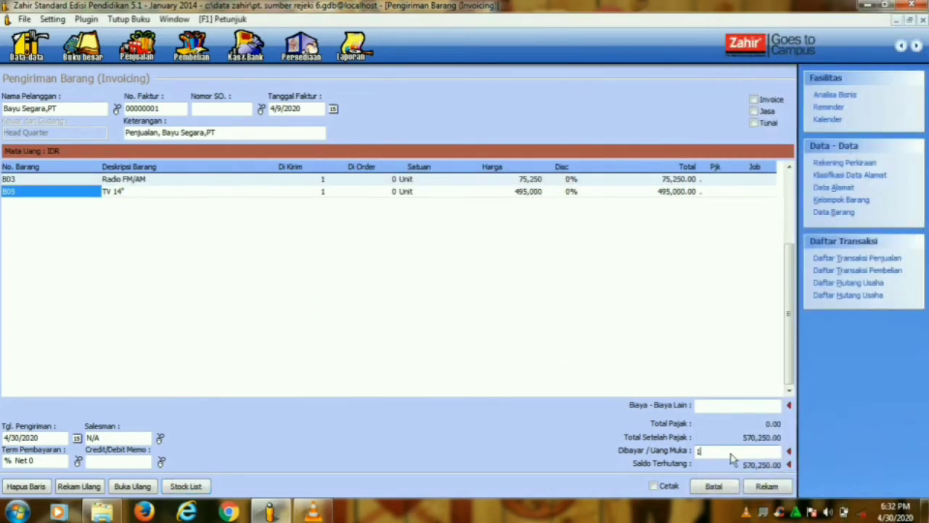
type("100000")
left_click(763, 405)
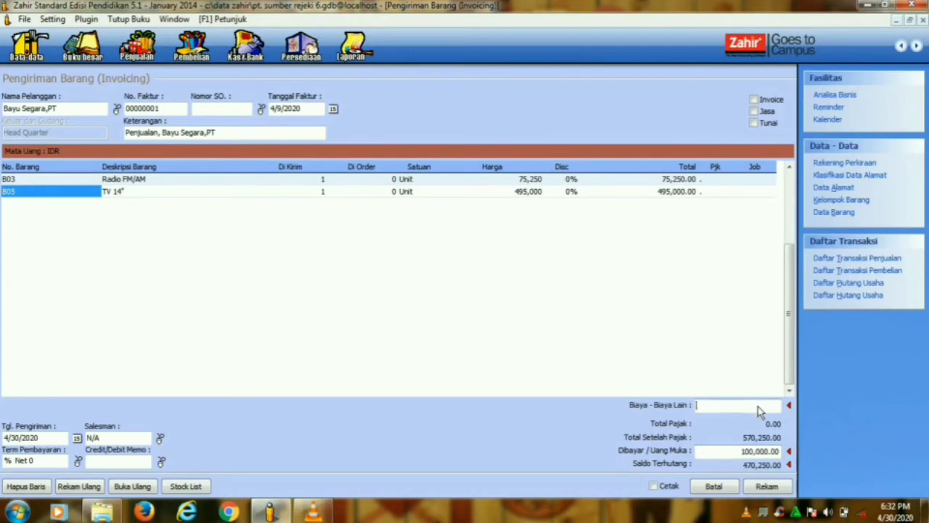
left_click(768, 487)
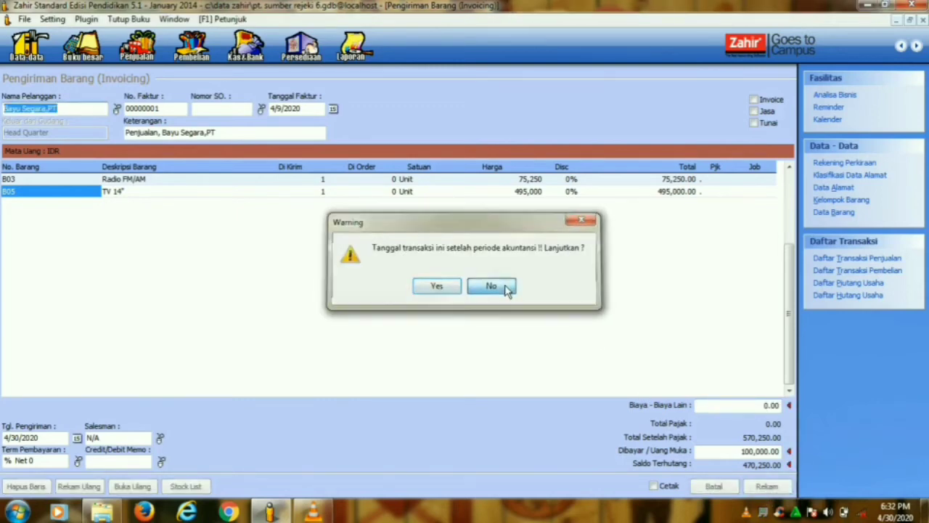
- Decline the out-of-period save and change the invoice date to 9 January 2014
left_click(504, 288)
left_click(283, 110)
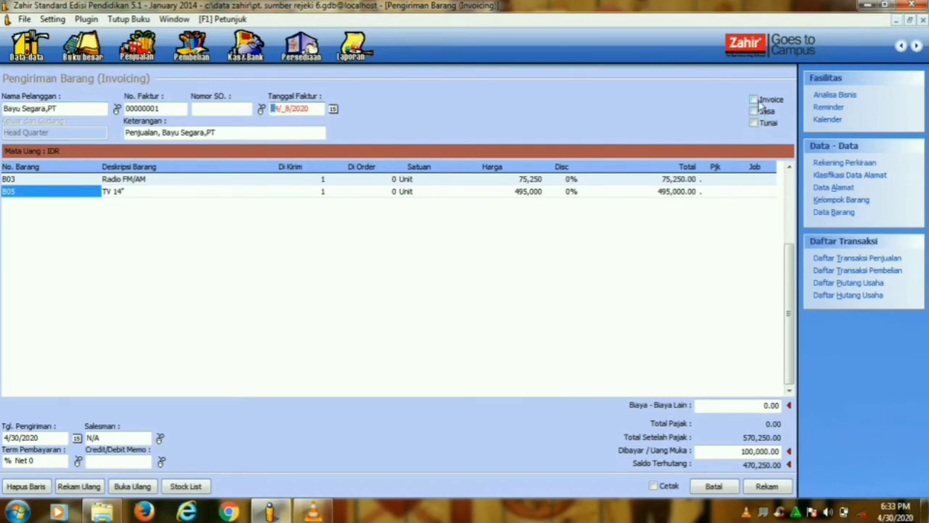
left_click(333, 109)
left_click(438, 125)
left_click(438, 124)
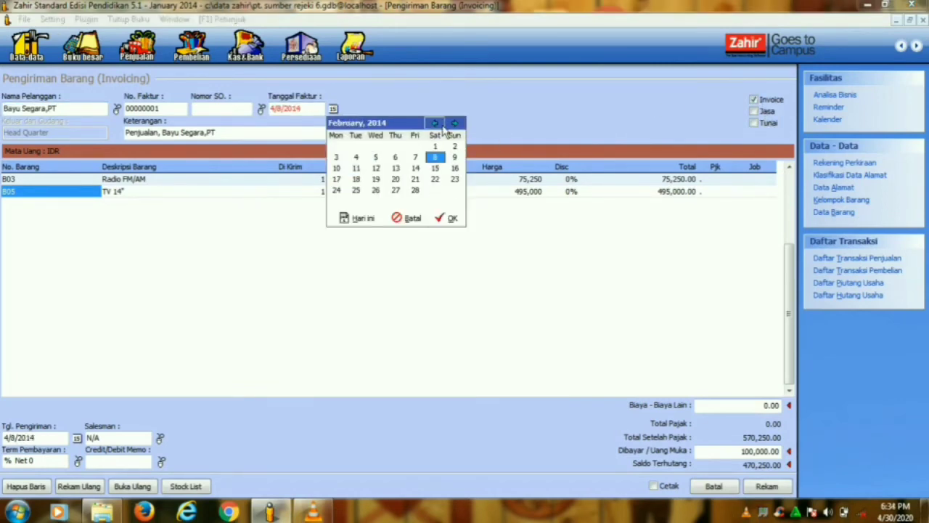
left_click(435, 123)
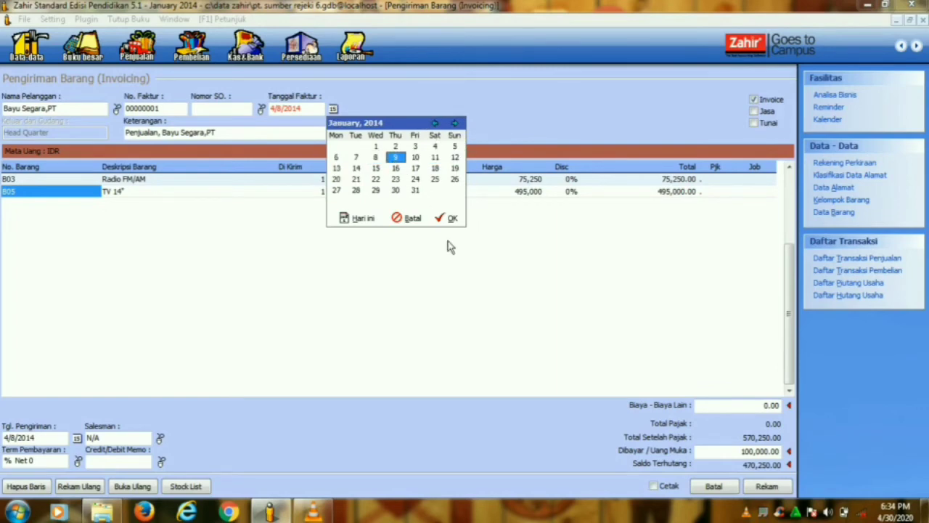
left_click(450, 217)
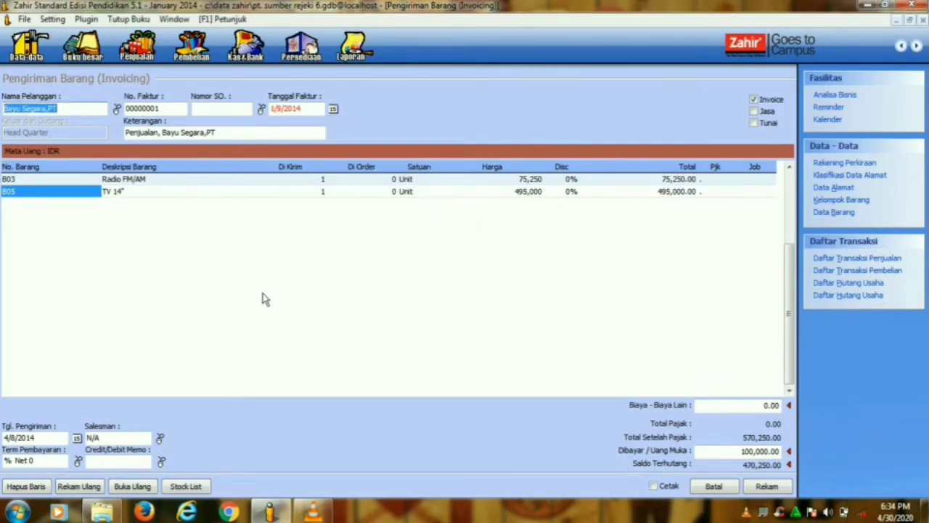
- Set the delivery date to 9 January 2014
left_click(77, 437)
left_click(180, 341)
left_click(180, 342)
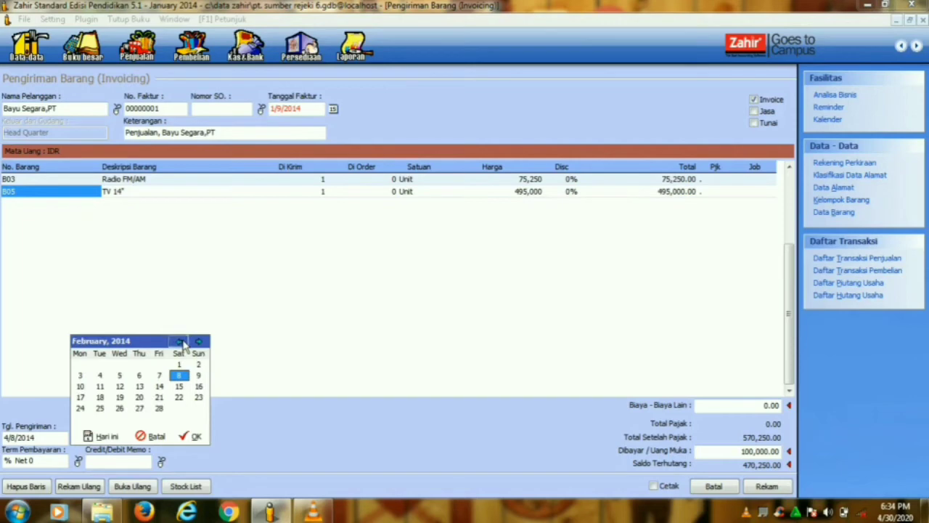
left_click(180, 341)
left_click(139, 376)
left_click(180, 435)
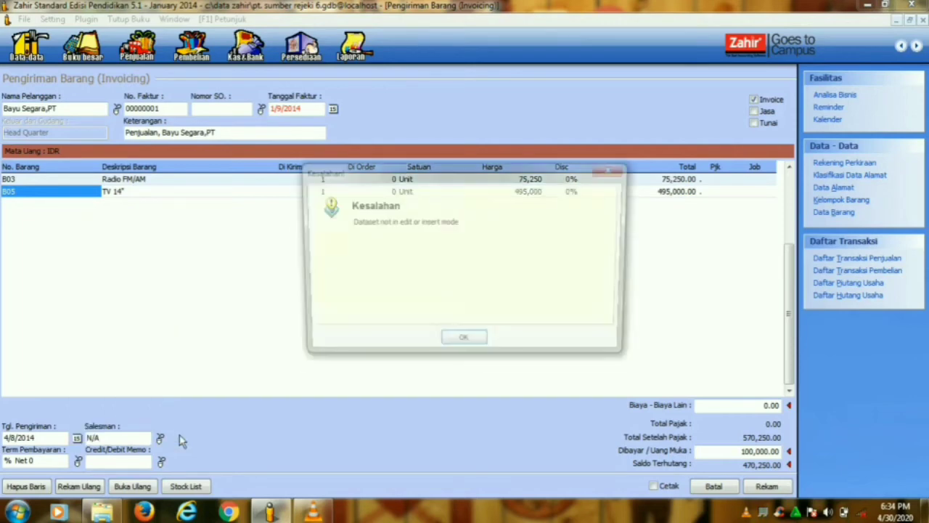
- Dismiss the error, save the invoice, and open the sales transactions list
left_click(461, 341)
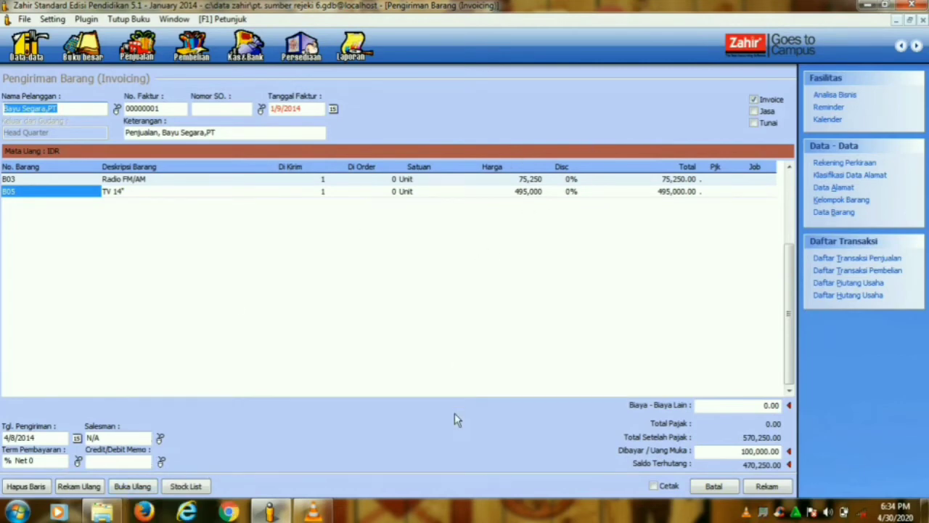
left_click(767, 489)
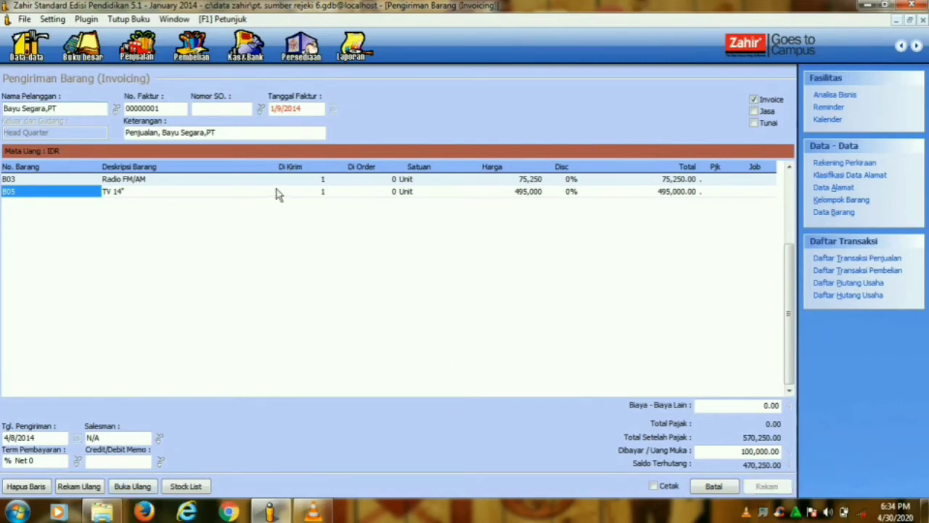
left_click(719, 490)
left_click(514, 403)
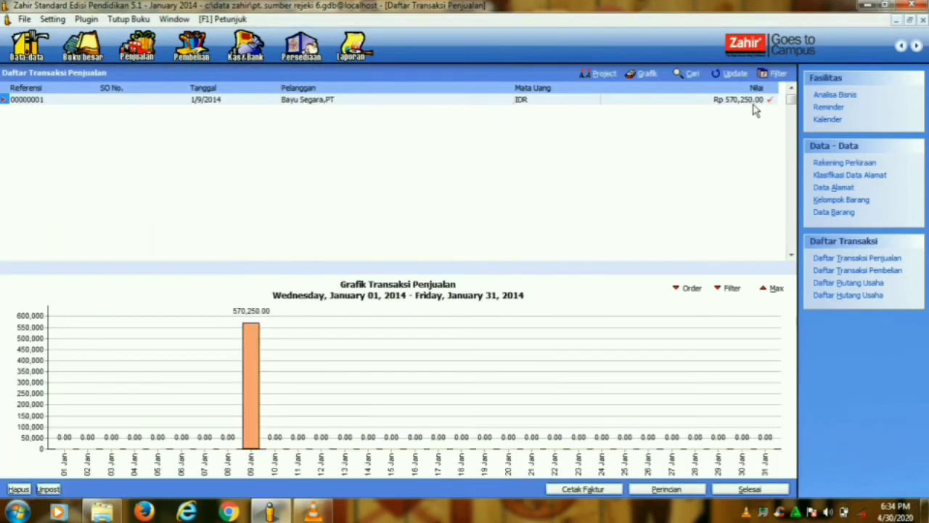
- Close Daftar Transaksi Penjualan and open a blank Pembelian goods receipt (Penerimaan Barang) form, number 00000001
left_click(719, 490)
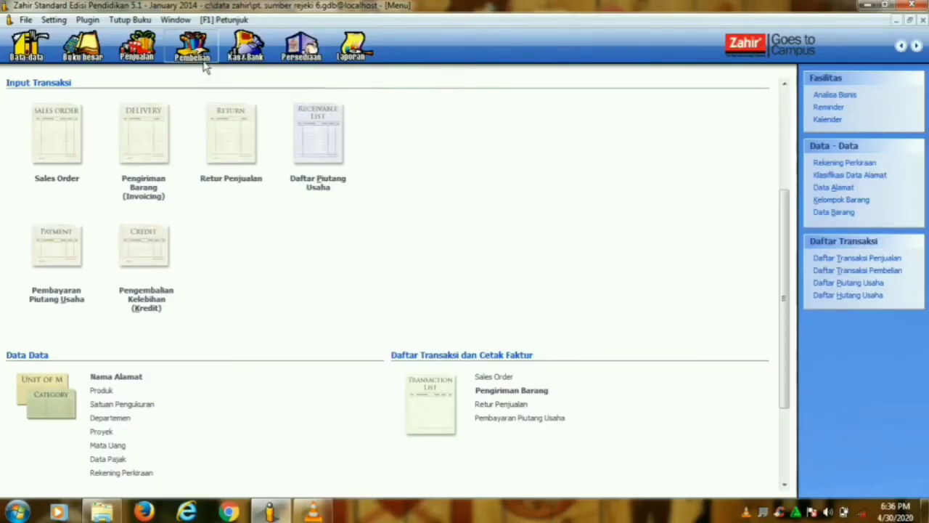
left_click(205, 61)
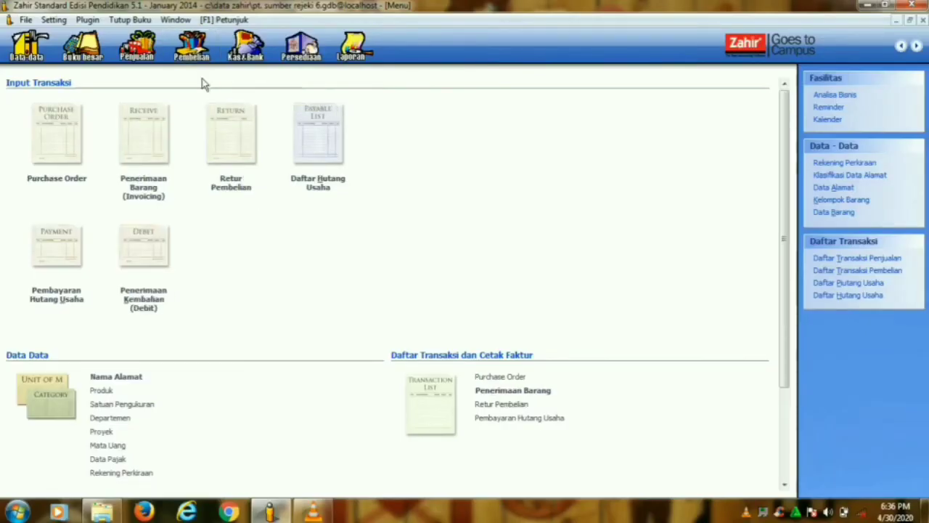
left_click(149, 188)
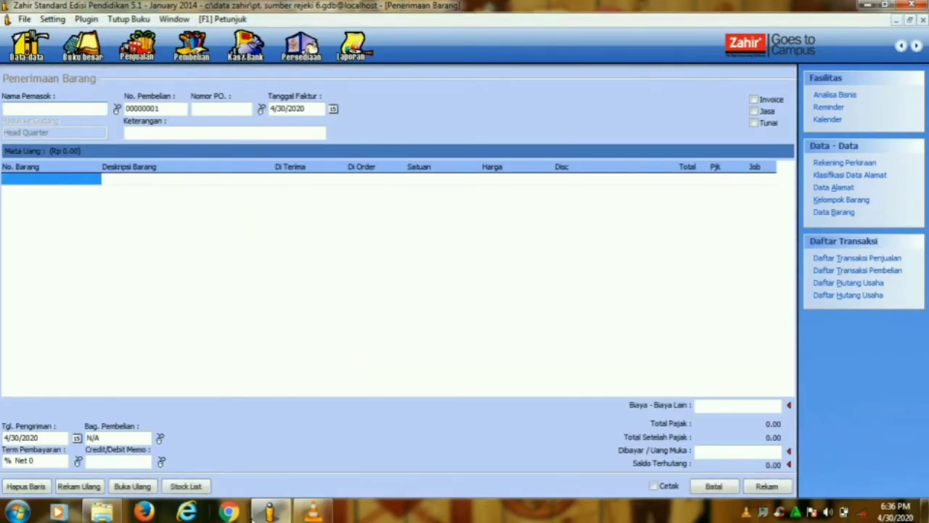
mouse_move(290, 509)
mouse_move(295, 494)
- Create vendor V-005 'Lancar Jaya,PT' from the supplier lookup and select it for the receipt
left_click(117, 108)
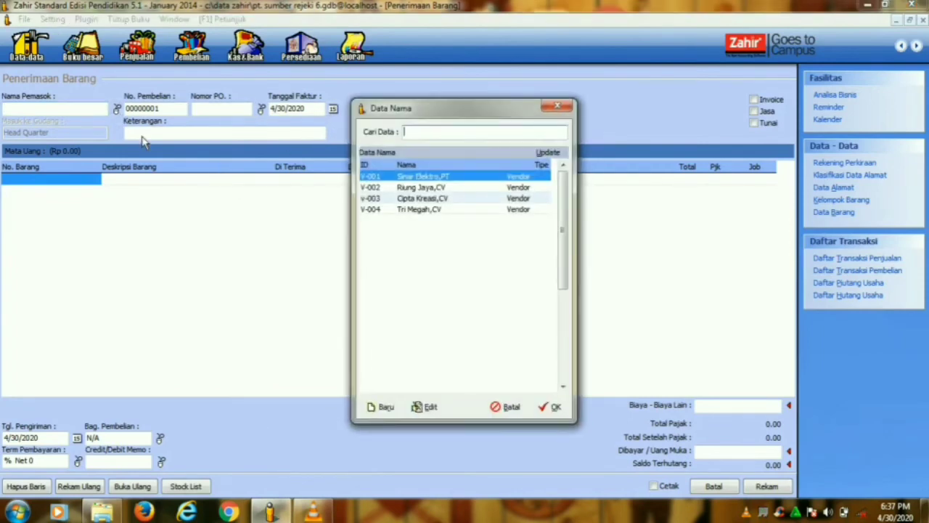
left_click(382, 407)
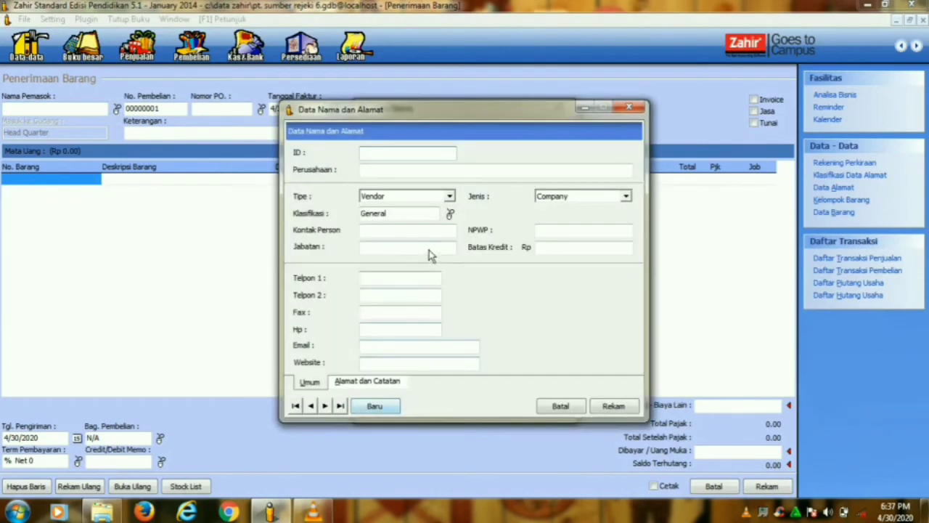
type("V-005")
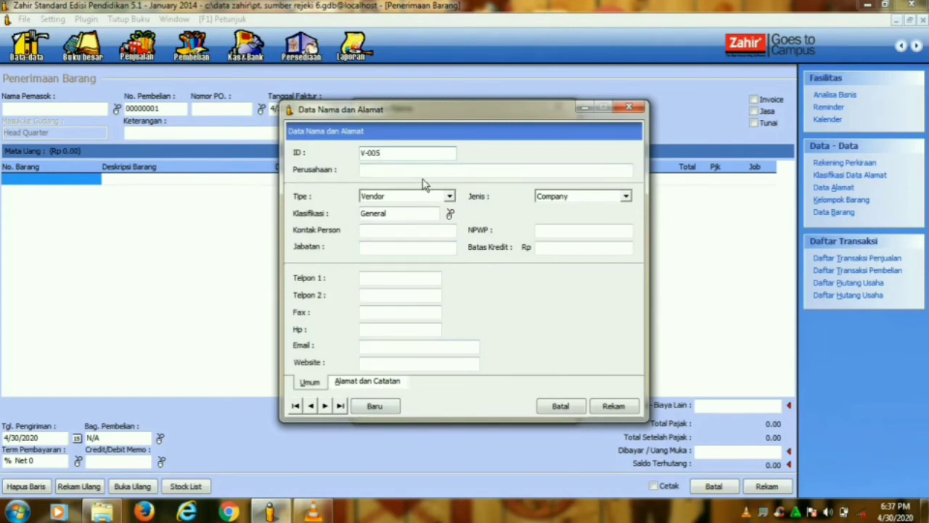
left_click(421, 175)
type("L")
key("Caps_Lock")
type("ancar Jaya")
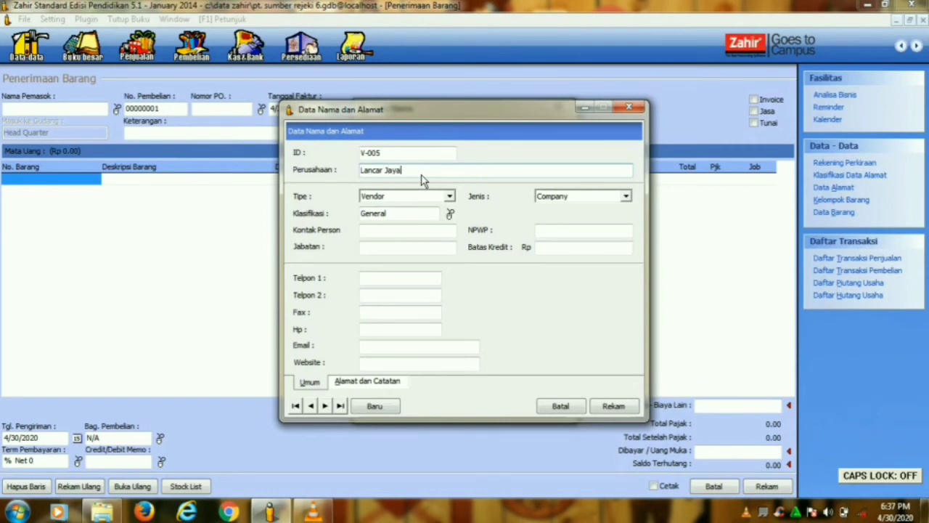
type(",pt")
key("BackSpace")
key("BackSpace")
key("Caps_Lock")
type("PT")
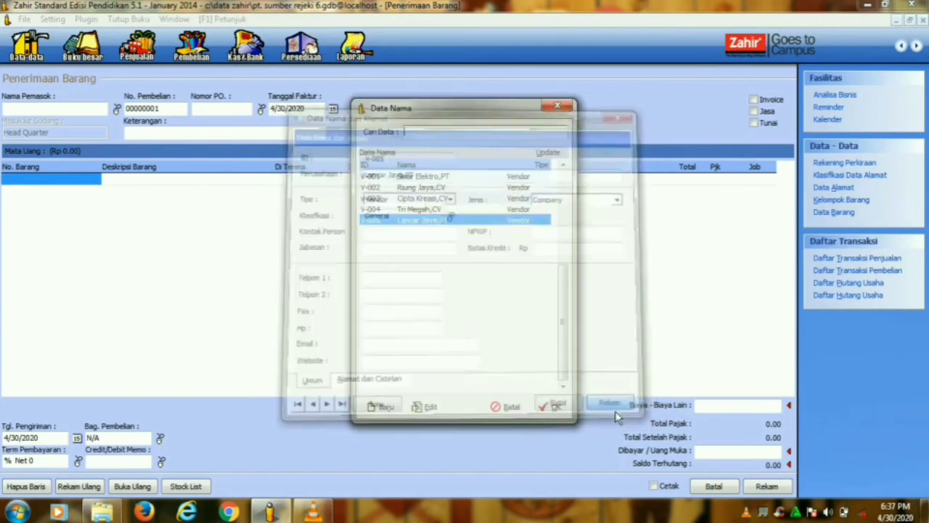
left_click(614, 406)
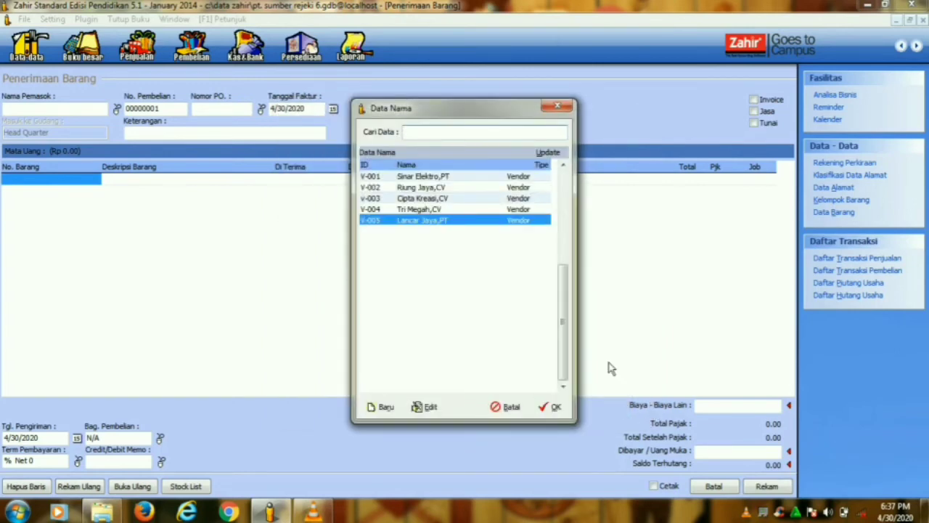
left_click(556, 407)
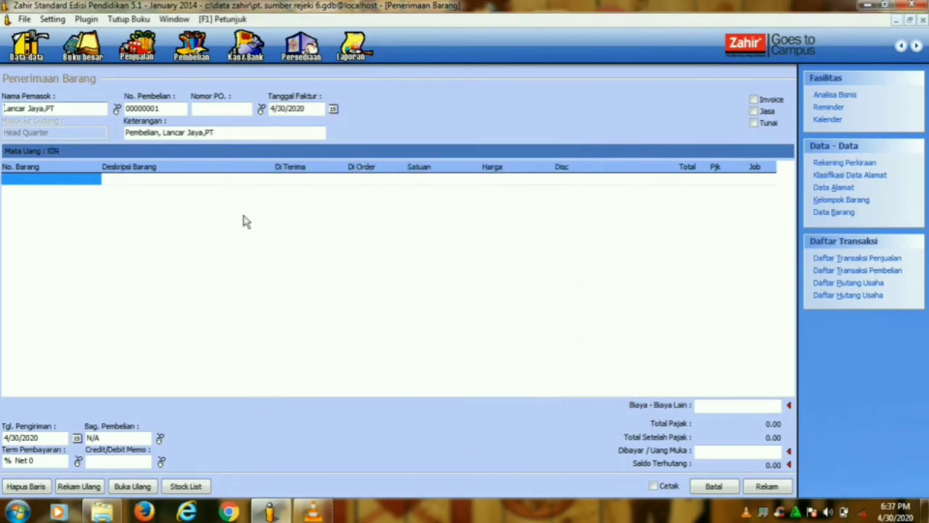
- Add stock items Kipas Angin (B01), Rice Cooker (B02) and Radio FM/AM (B03), receiving 10, 10 and 5
left_click(184, 486)
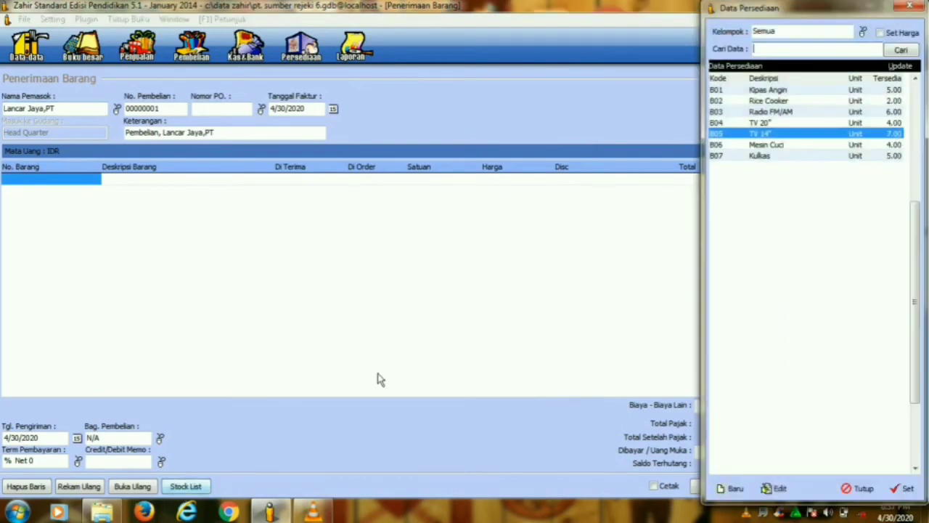
left_click(907, 491)
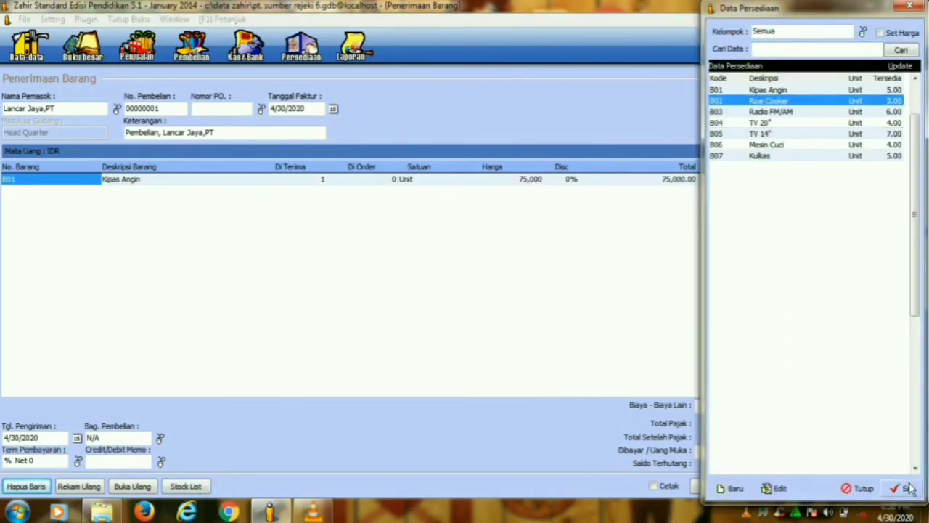
left_click(909, 491)
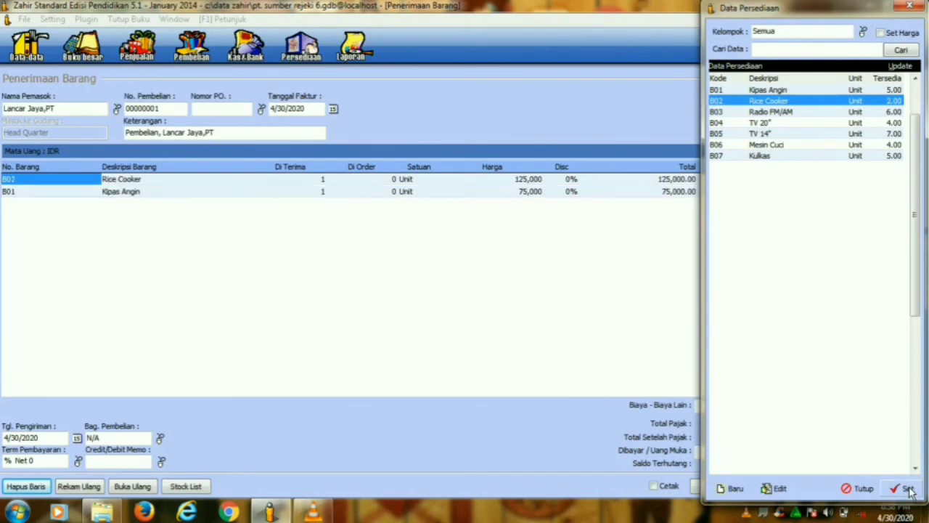
left_click(754, 115)
left_click(908, 489)
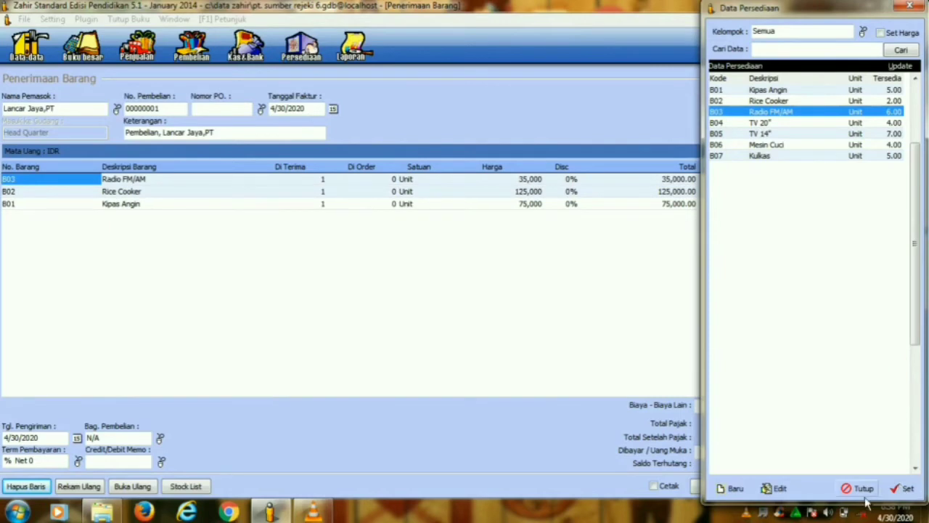
left_click(864, 494)
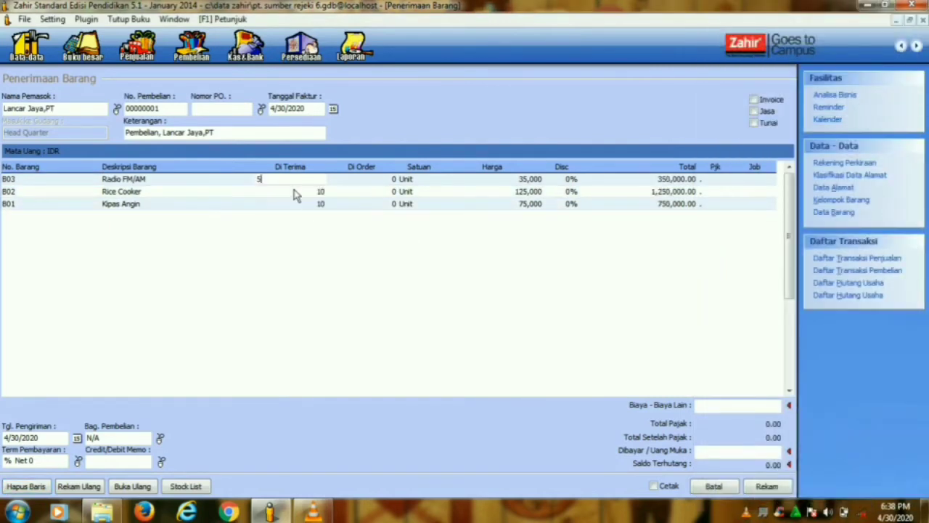
key("Down")
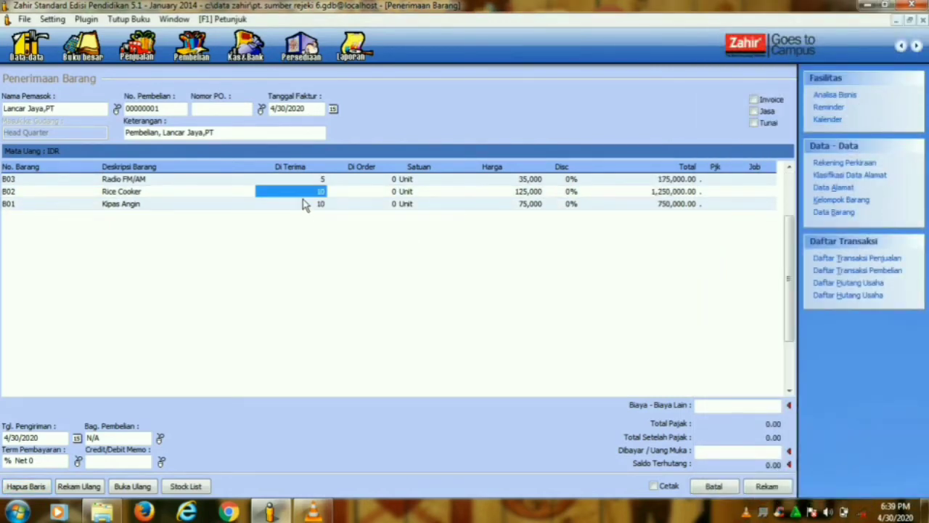
- Enter unit prices 73,000 for Kipas Angin, 121,000 for Rice Cooker and 65,000 for Radio FM/AM
left_click(519, 206)
left_click(519, 206)
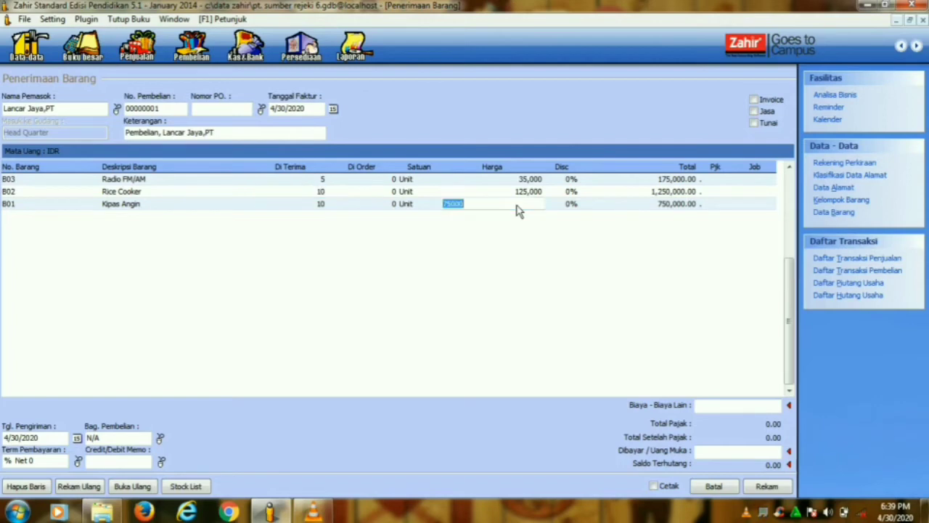
type("73000")
key("Up")
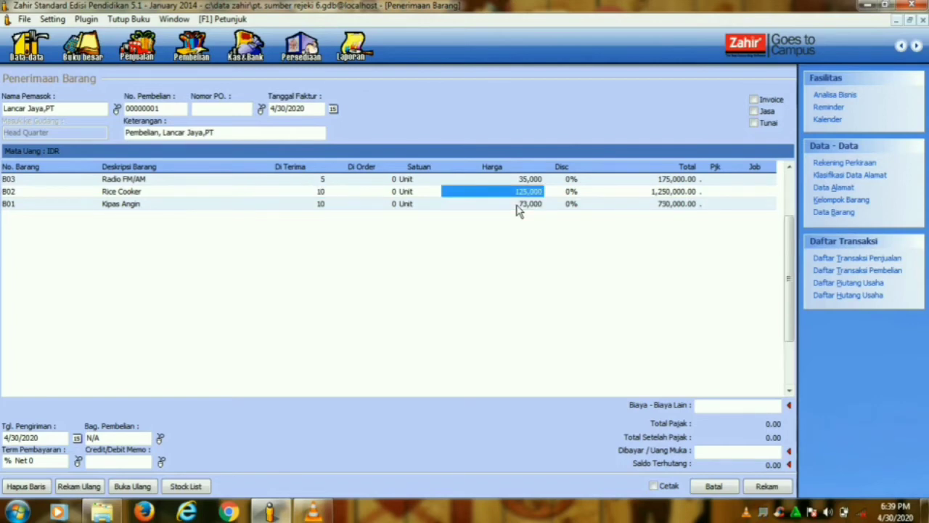
type("1")
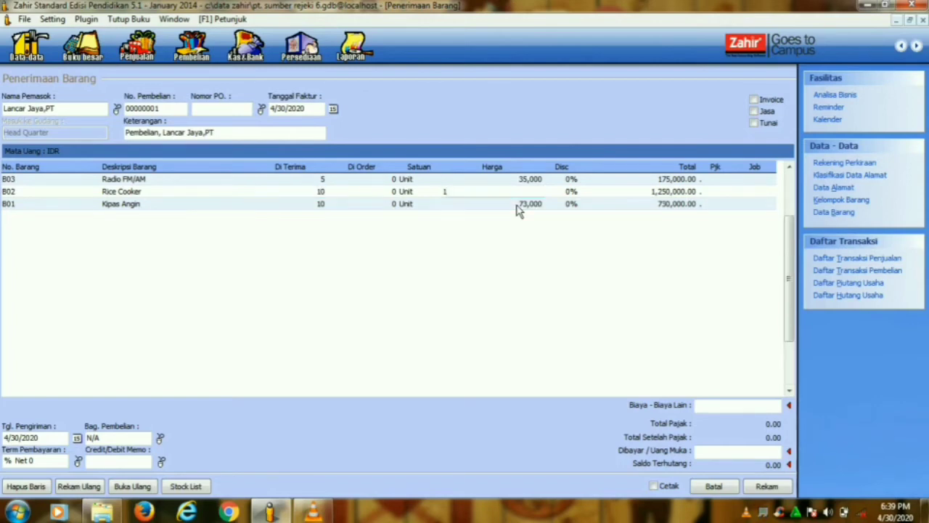
type("21,000")
key("Up")
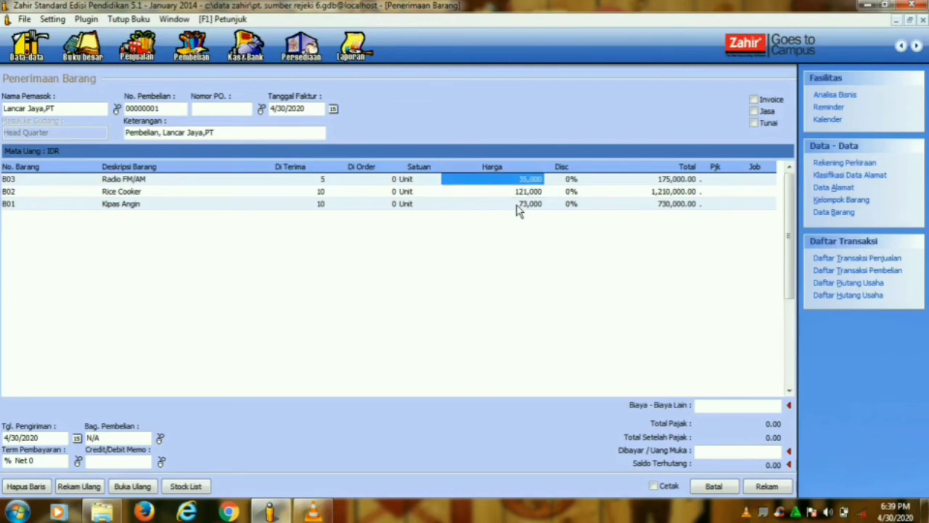
type("65")
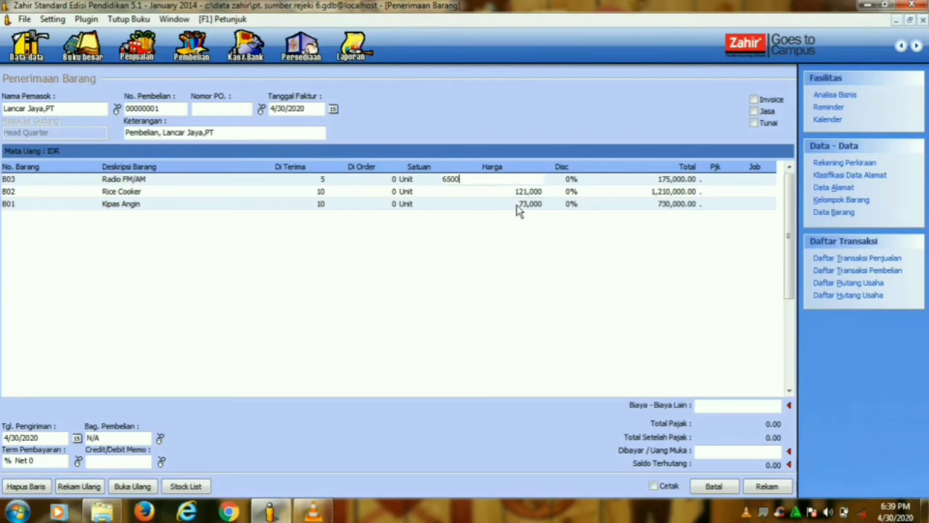
key("Down")
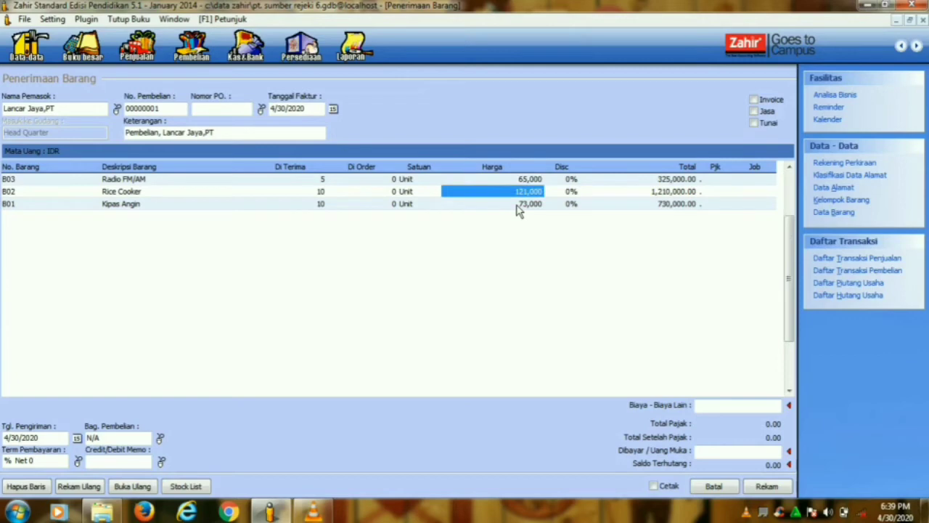
left_click(733, 406)
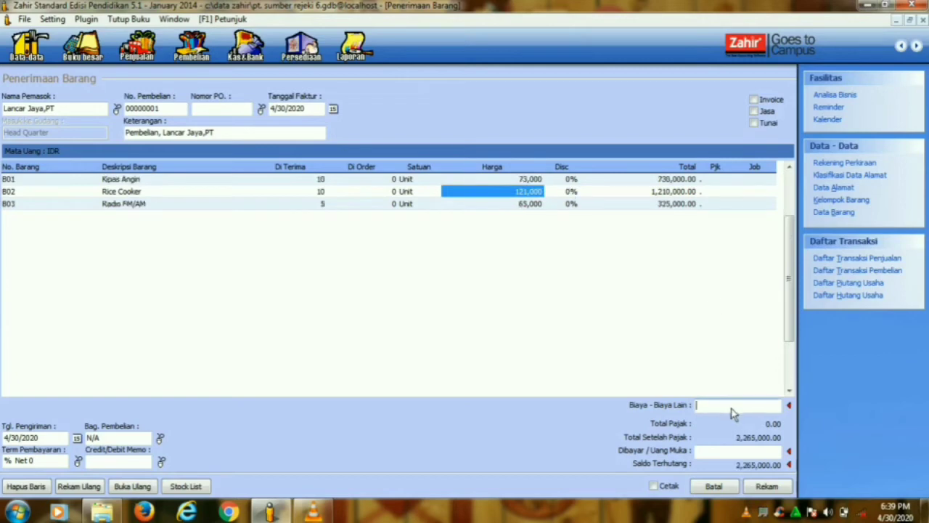
- Enter 100,000 in other costs and post them to shipping-cost account 51080
type("100,000")
left_click(761, 456)
left_click(790, 406)
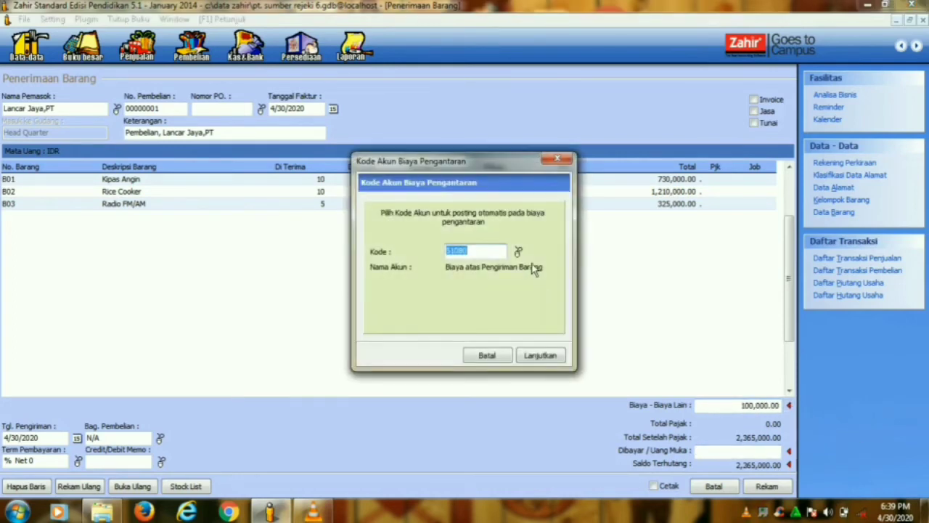
left_click(541, 356)
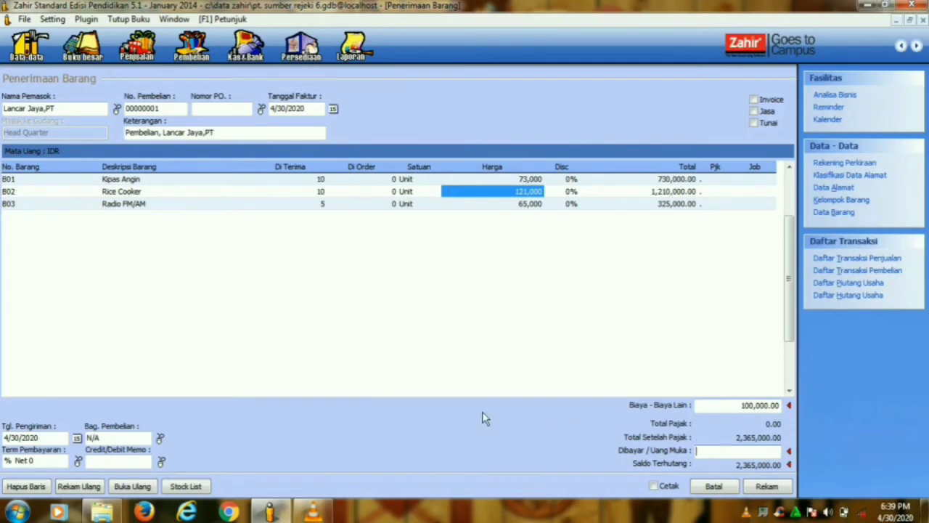
left_click(335, 110)
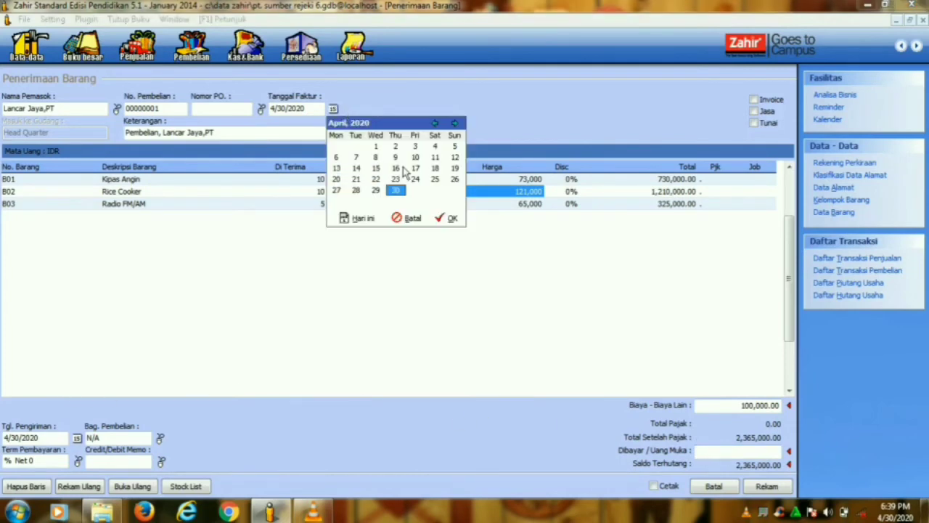
- Set the invoice date to 1/13/2014, tick Invoice, and save the goods receipt
left_click(336, 168)
left_click(438, 126)
left_click(438, 126)
left_click(438, 126)
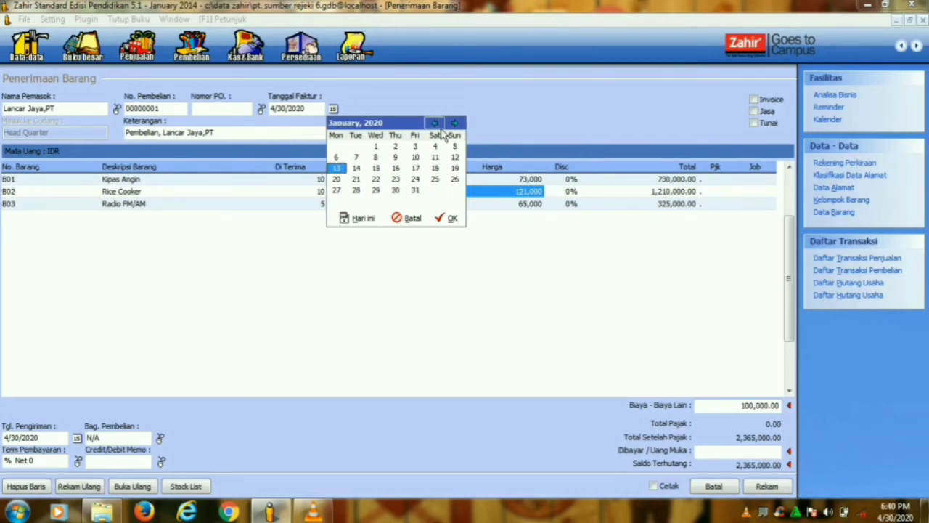
left_click(440, 220)
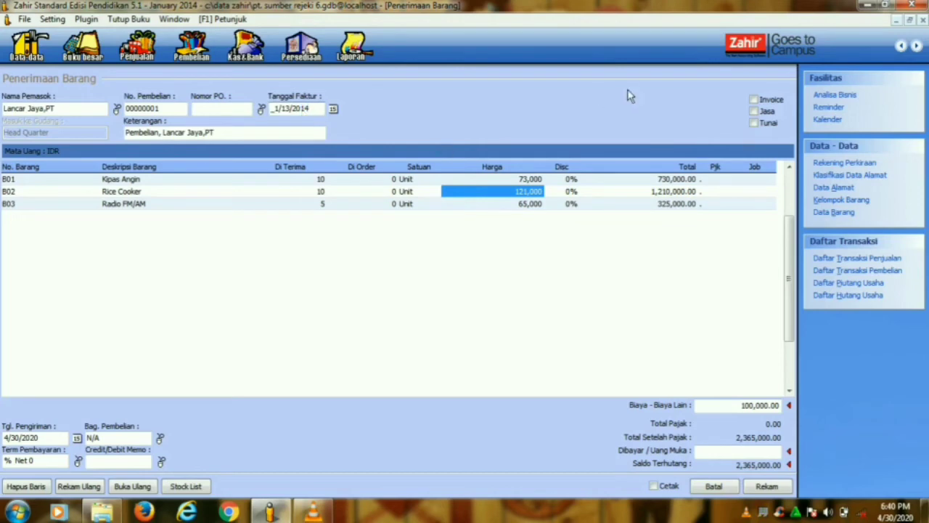
left_click(760, 103)
left_click(759, 487)
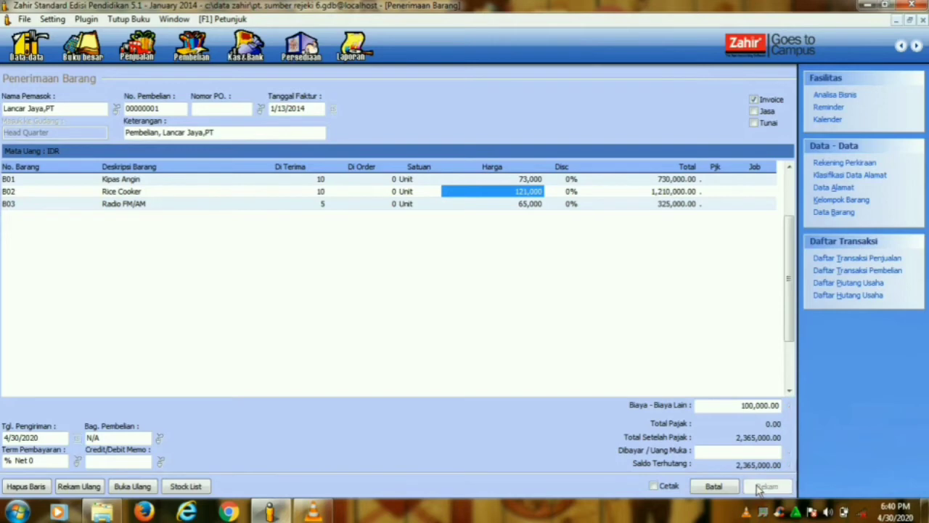
left_click(715, 486)
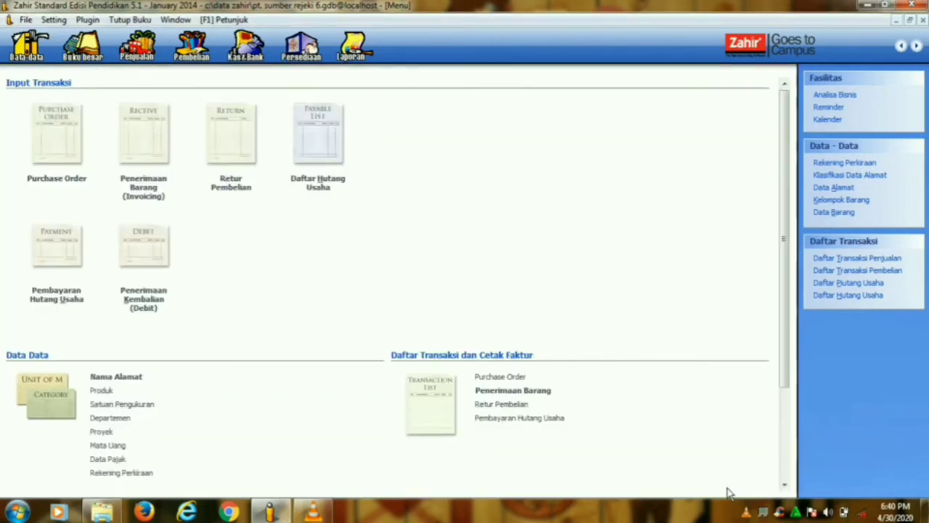
left_click(519, 392)
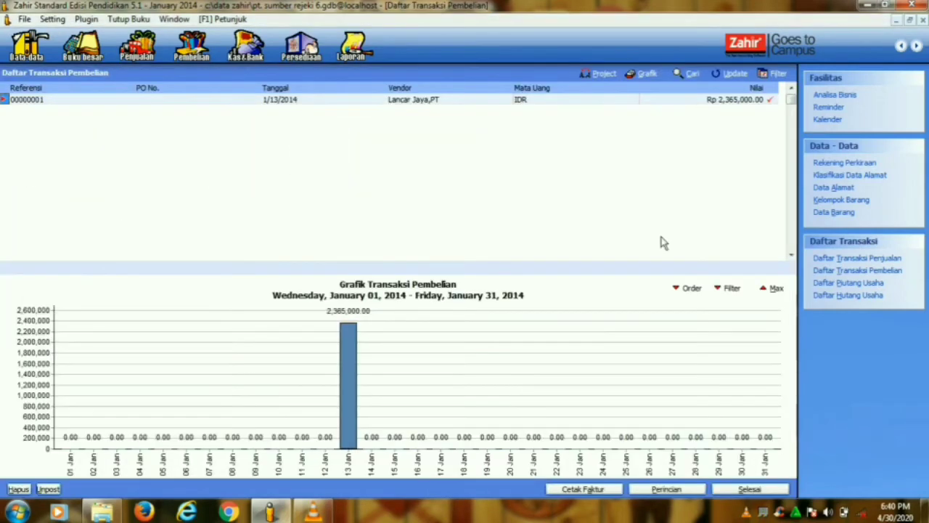
left_click(750, 490)
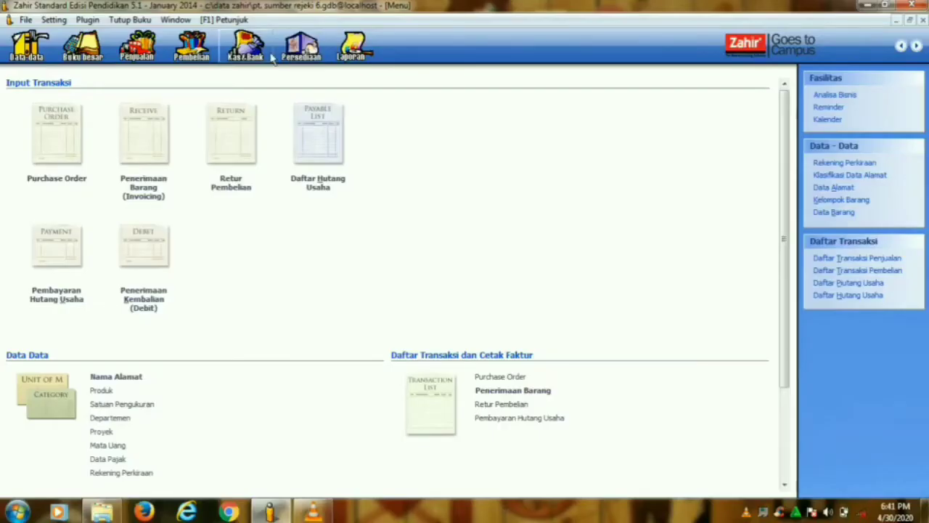
- Start Kas Keluar entry CD000002 paid from the Kas account rather than Bank
left_click(246, 45)
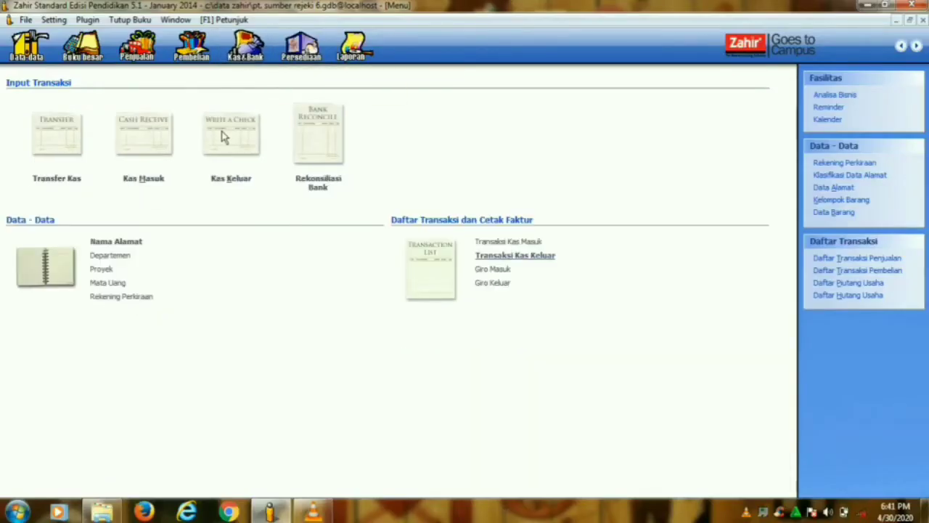
left_click(237, 189)
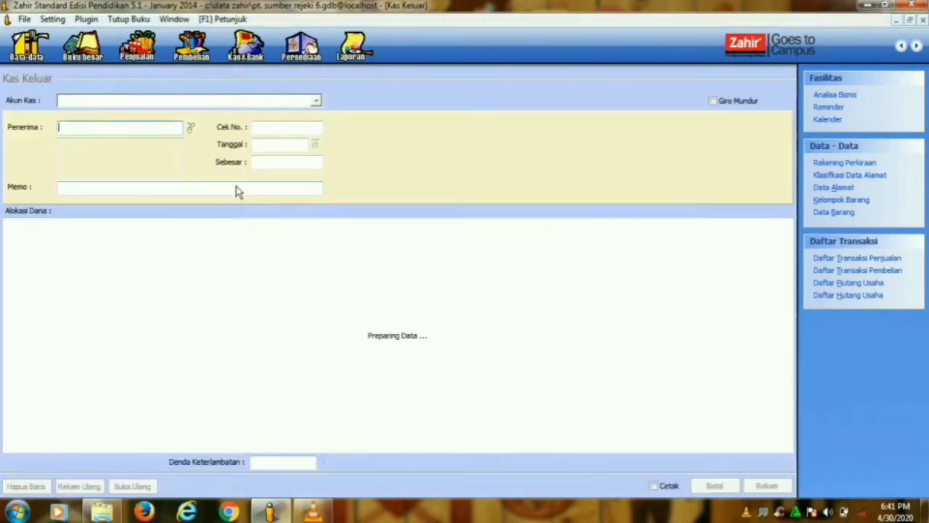
left_click(316, 101)
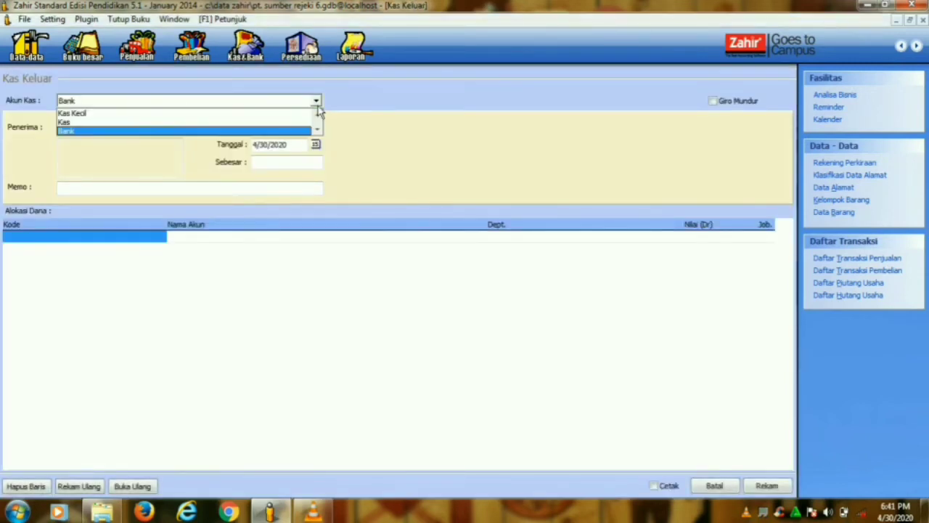
left_click(138, 122)
left_click(191, 131)
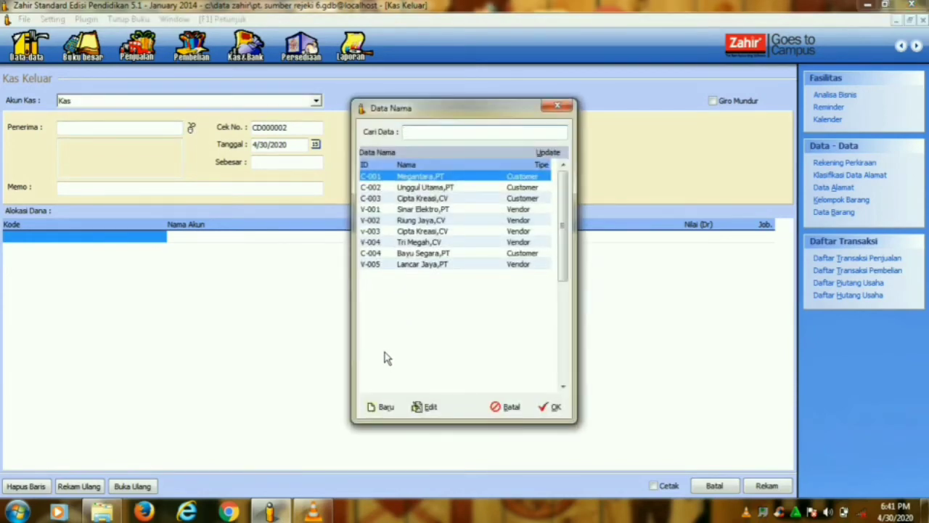
- Add new name record E-001 with the employee's name followed by '(Kebersihan & Keamanan)'
left_click(383, 407)
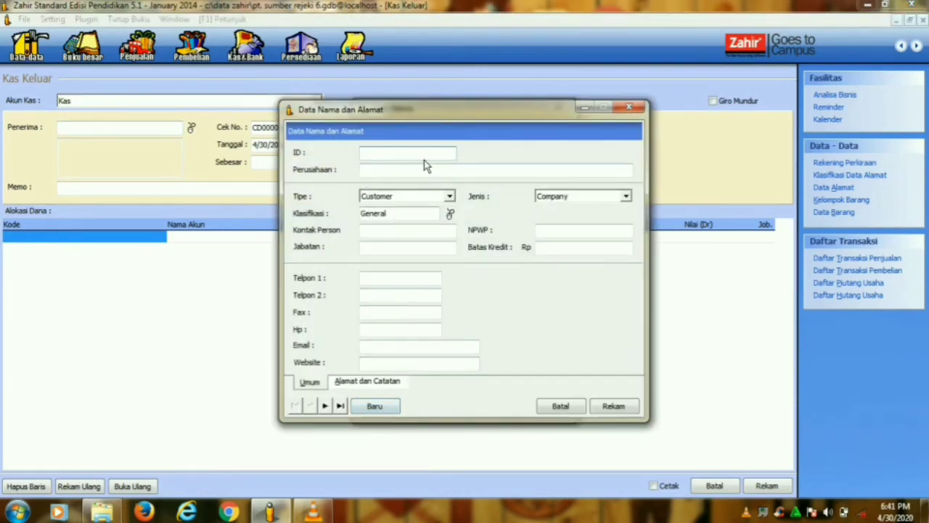
type("E-001")
left_click(391, 173)
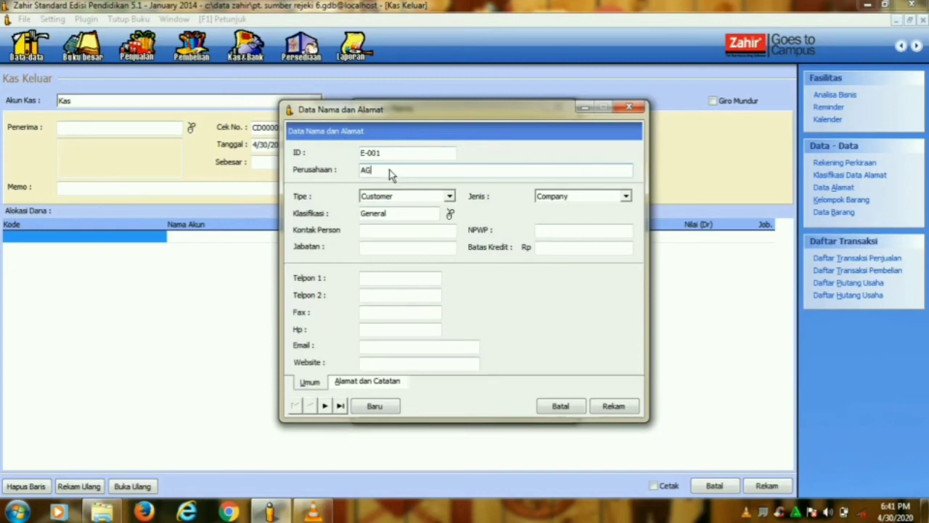
type("AGUS (")
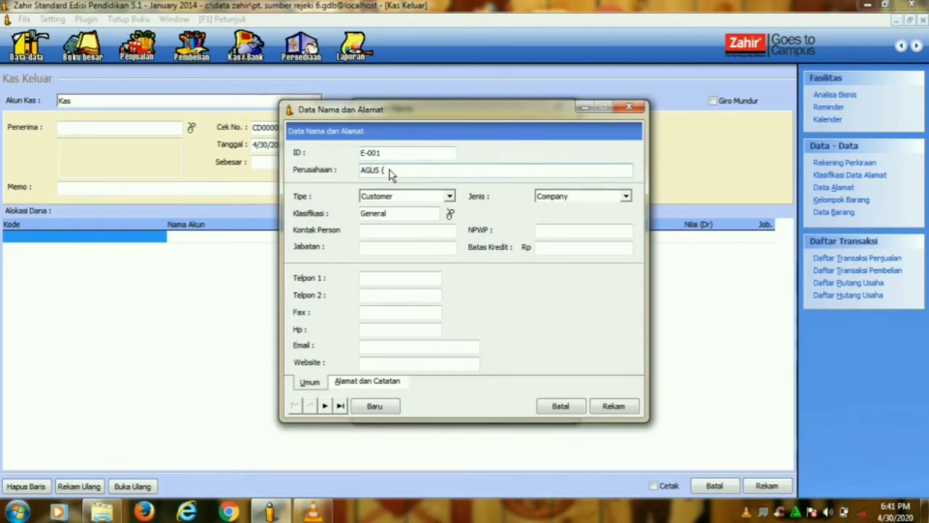
key("Caps_Lock")
key("Caps_Lock")
type("K")
key("Caps_Lock")
type("abersi")
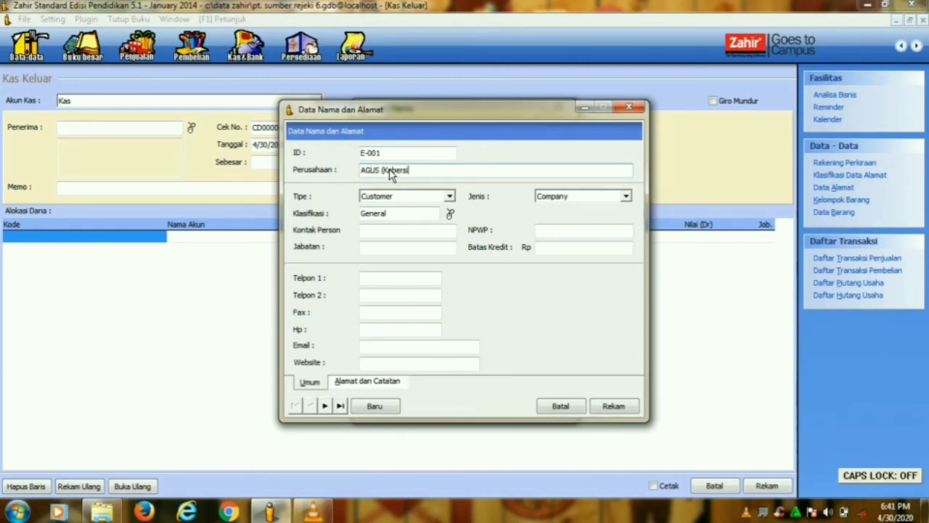
type("han &")
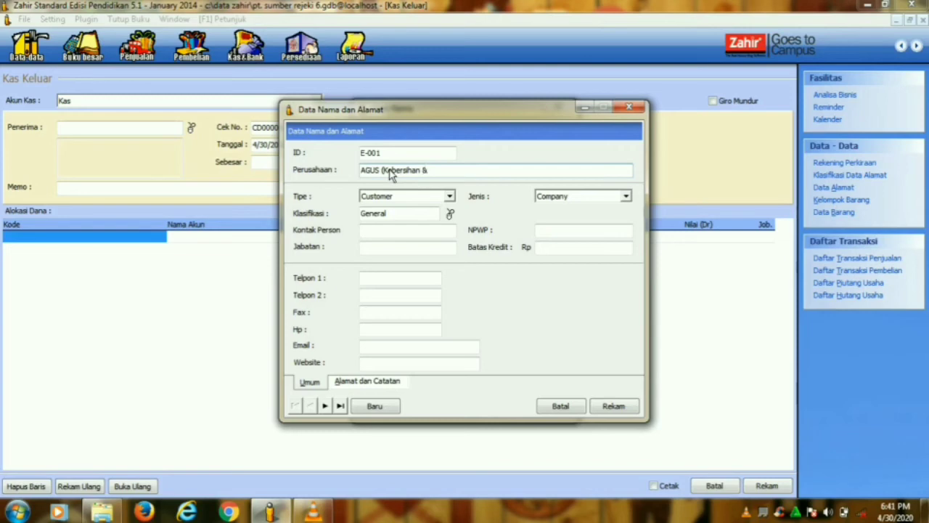
key("Caps_Lock")
type("& K")
key("Caps_Lock")
type("eama")
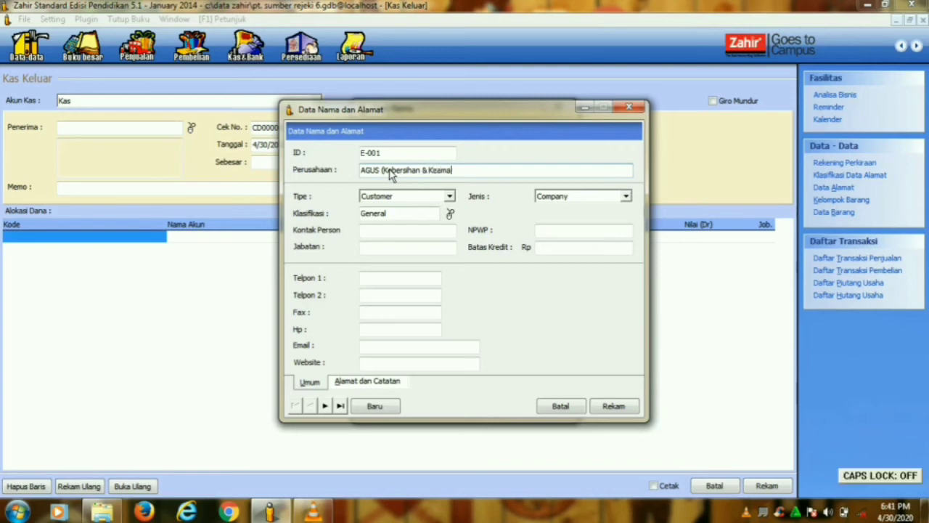
type("nan")
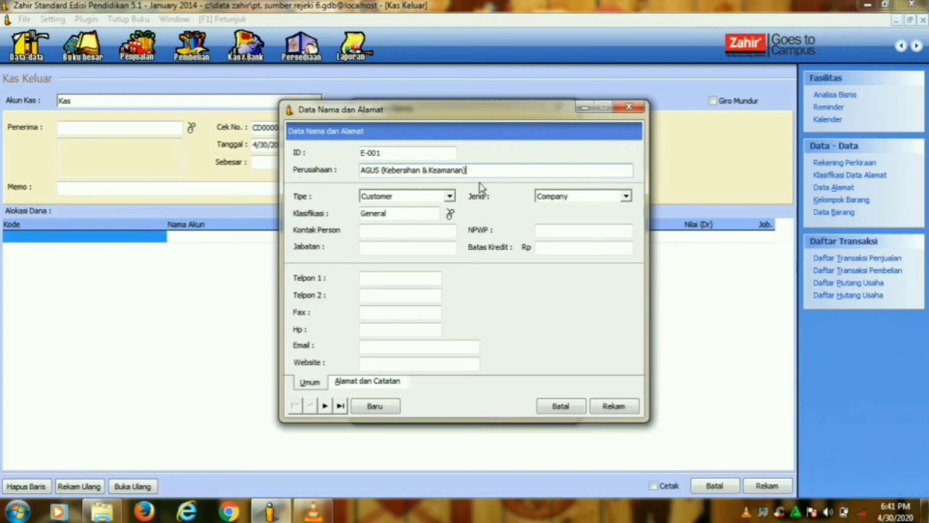
- Set the record type to Employee, save it, and make it CD000002's recipient
left_click(449, 196)
left_click(423, 226)
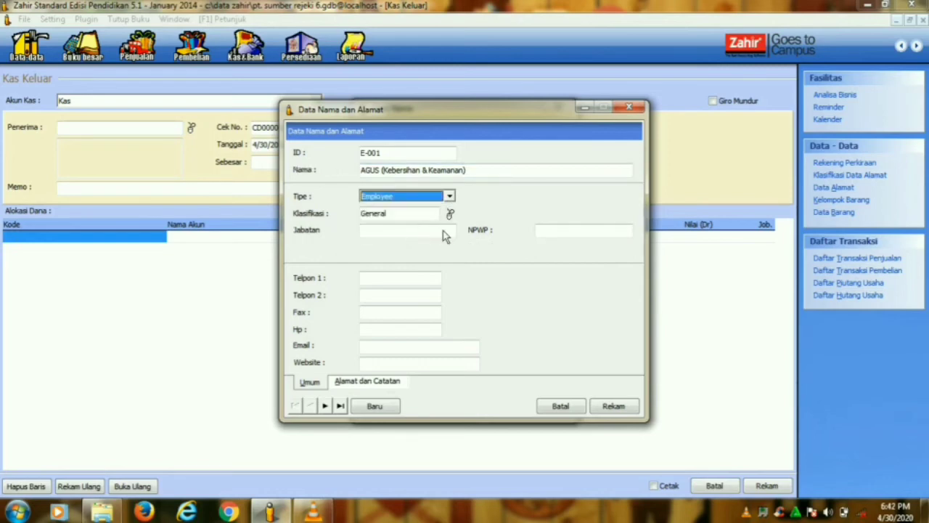
left_click(616, 406)
left_click(552, 409)
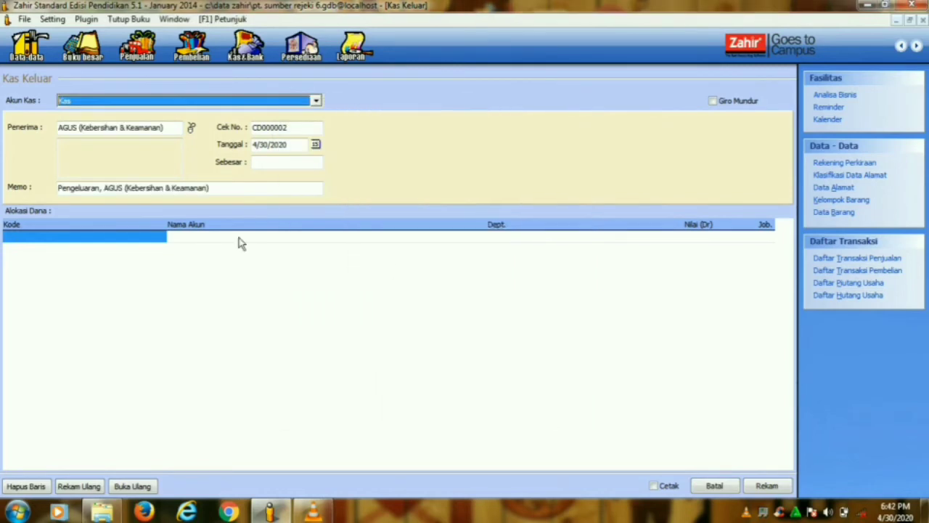
- Search the allocation row's account list, then start a new account classified as Biaya Operasional
left_click(148, 244)
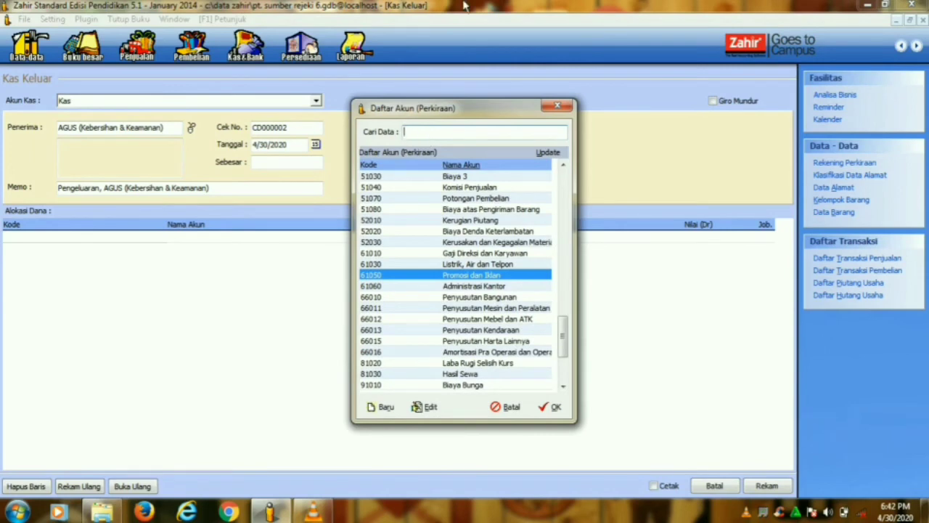
type("biaya")
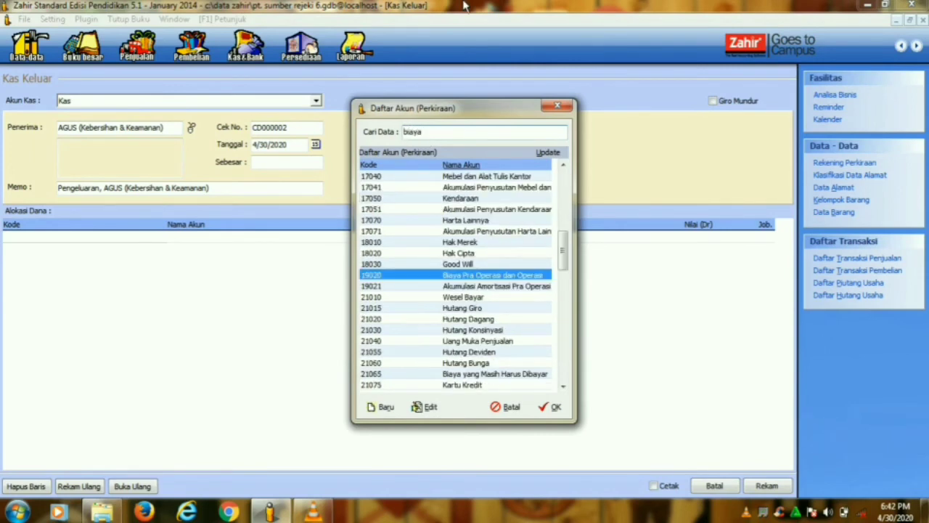
key("BackSpace")
key("BackSpace")
key("BackSpace")
key("BackSpace")
key("BackSpace")
type("kebe")
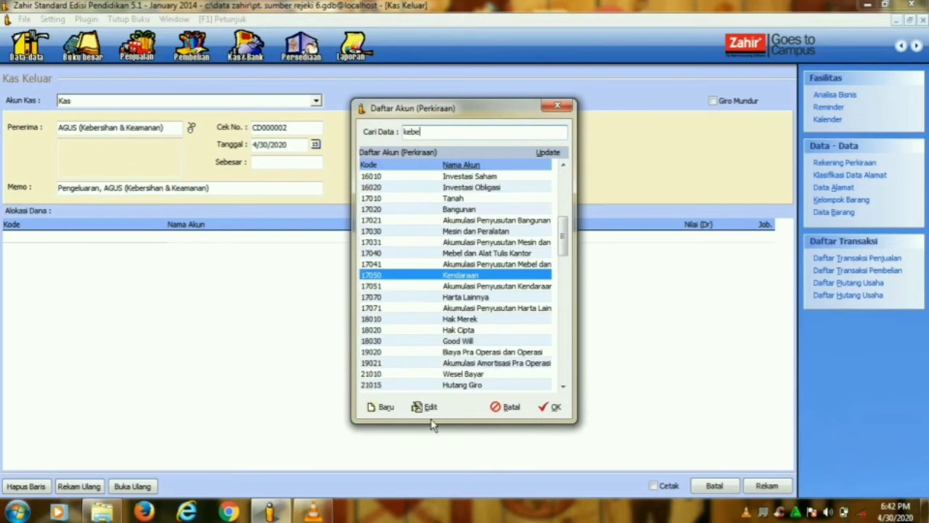
left_click(382, 407)
left_click(520, 232)
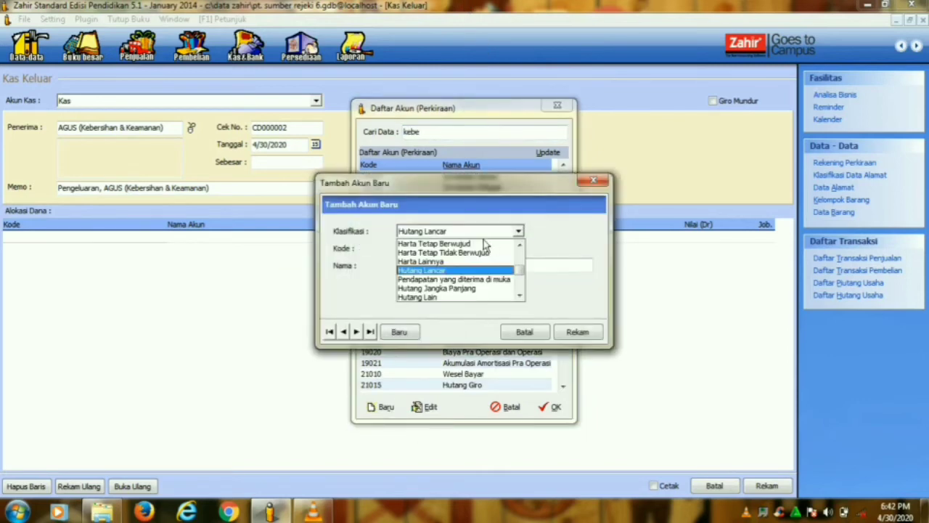
left_click(519, 295)
left_click(522, 295)
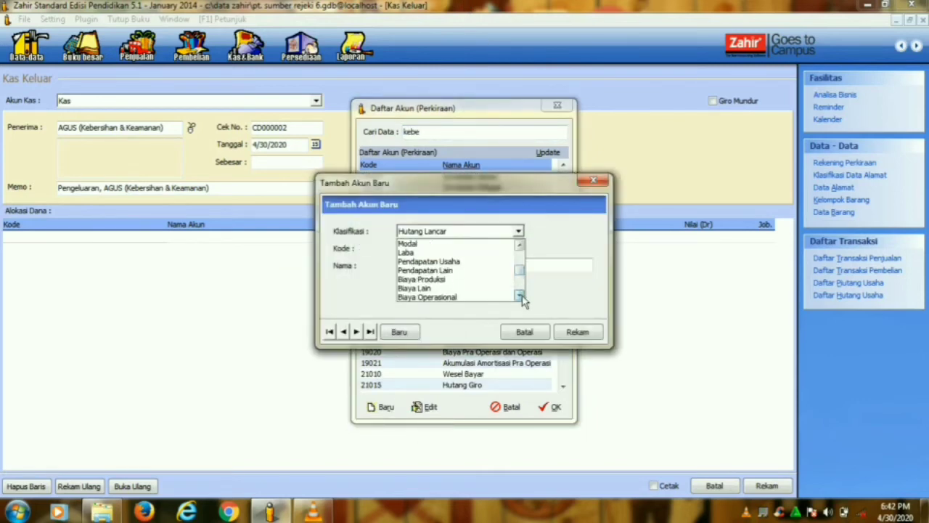
left_click(471, 294)
- Name the account 'Kebersihan & Keamanan' (610-61), save it, and put it on the first allocation row
left_click(438, 267)
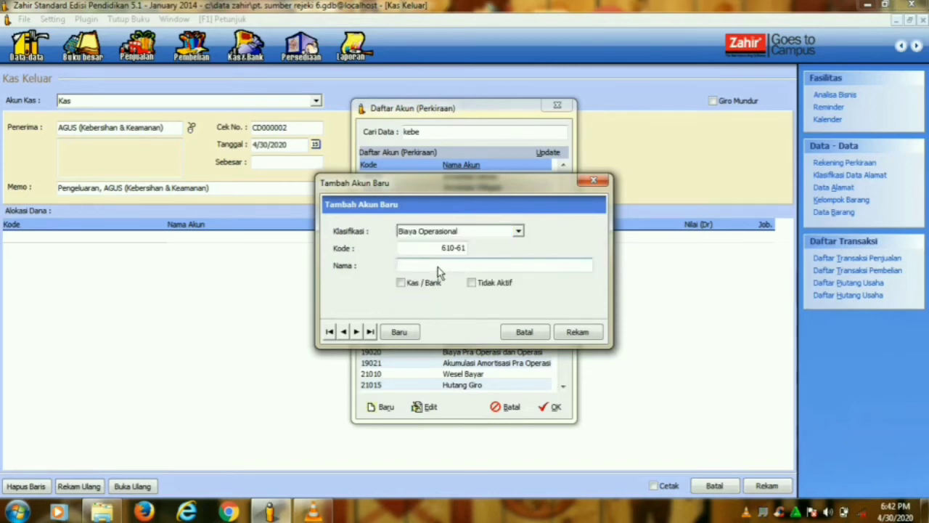
key("Caps_Lock")
type("Kebers")
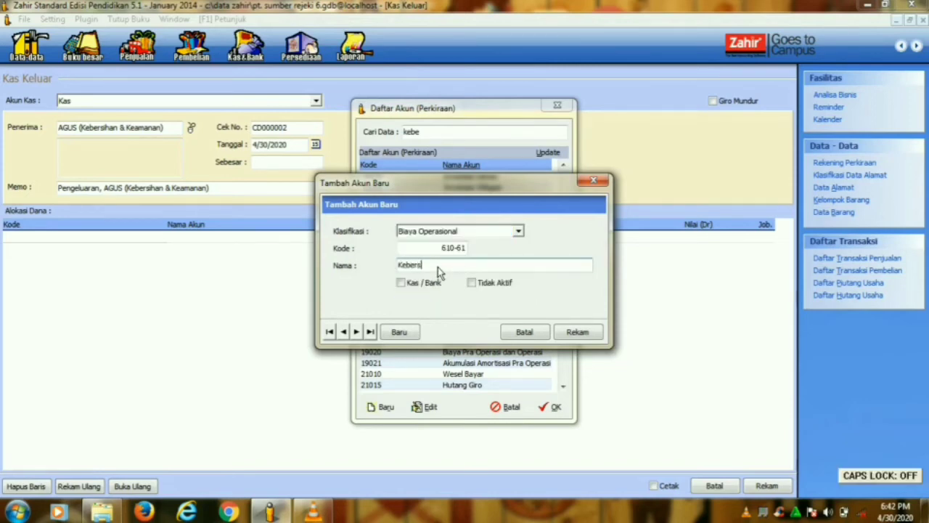
type("ihan")
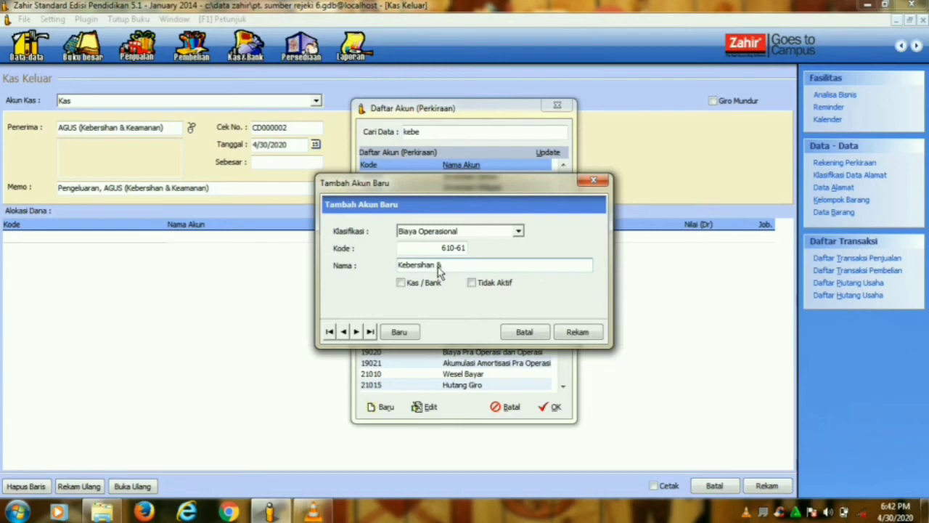
type(" &")
key("Caps_Lock")
type("K")
key("Caps_Lock")
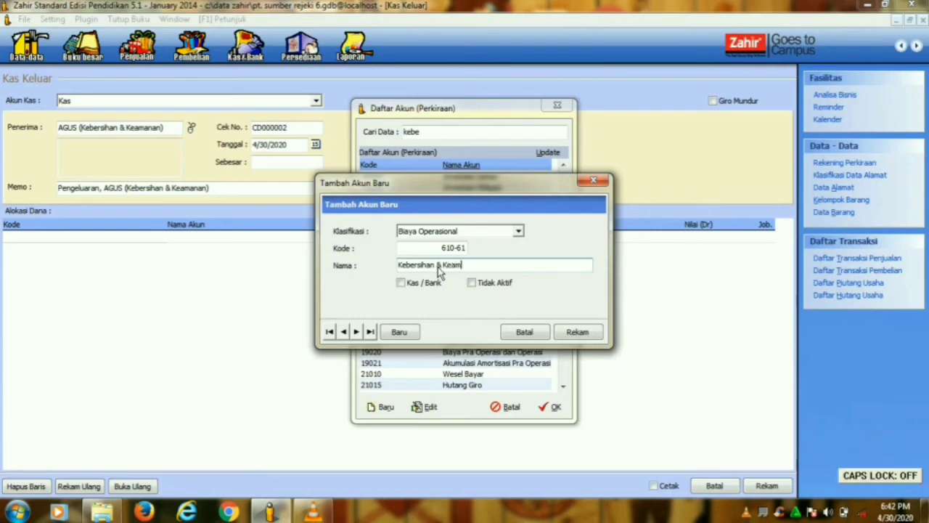
type("eamanan")
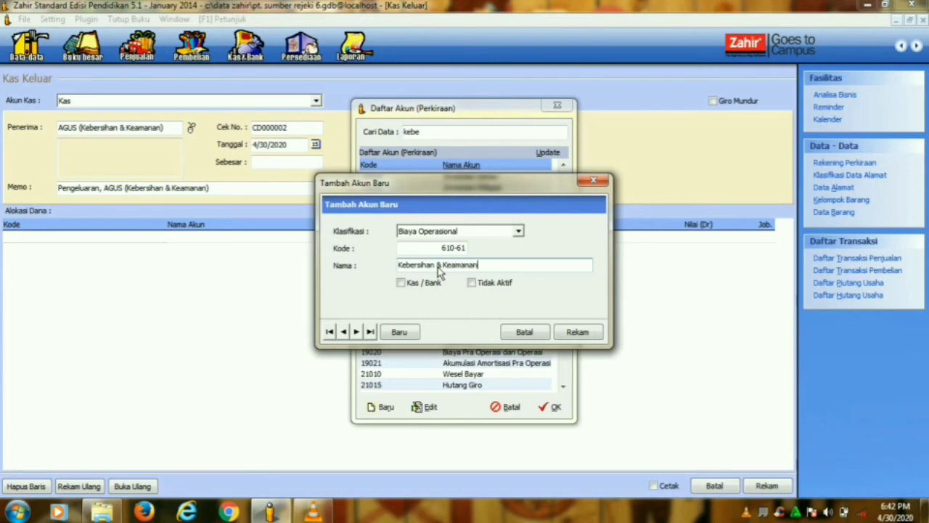
left_click(579, 334)
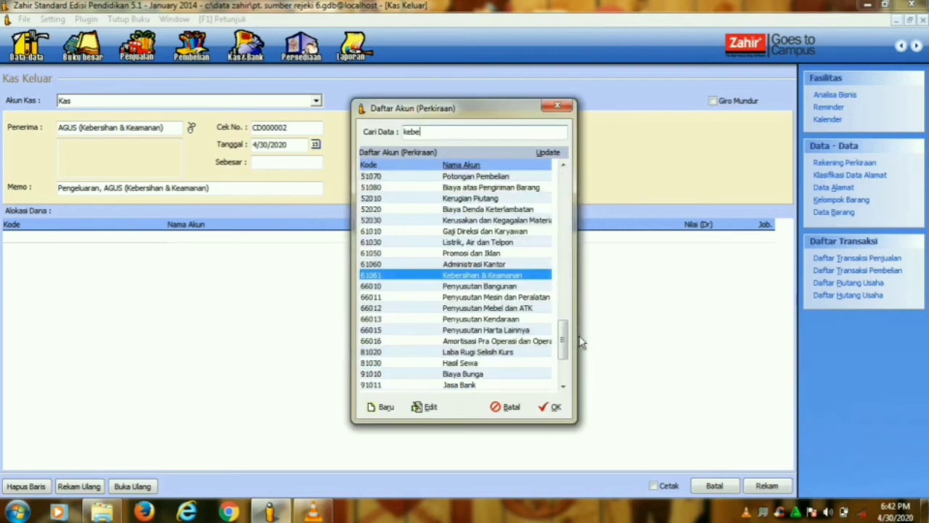
left_click(545, 411)
left_click(650, 240)
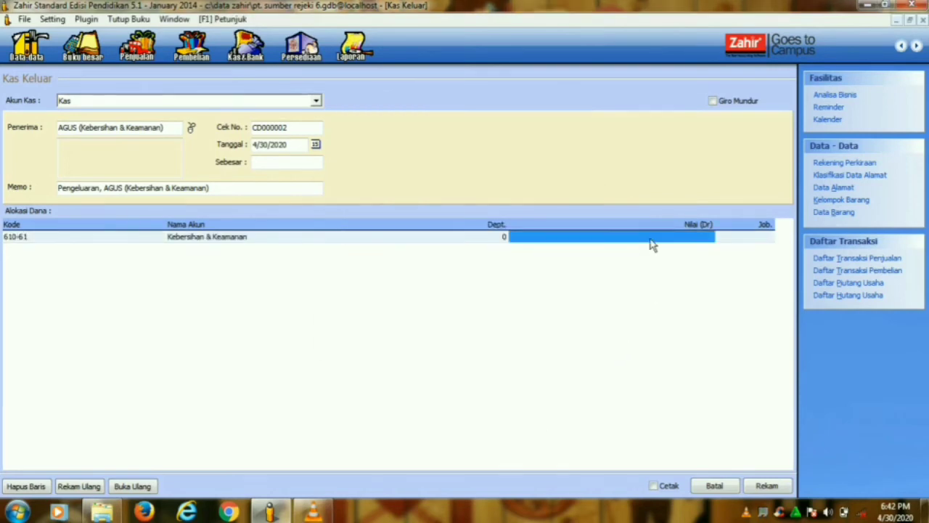
- Enter Rp 51,000, date the payment 1/15/2014, then post CD000002 and close the form
type("51000")
left_click(479, 244)
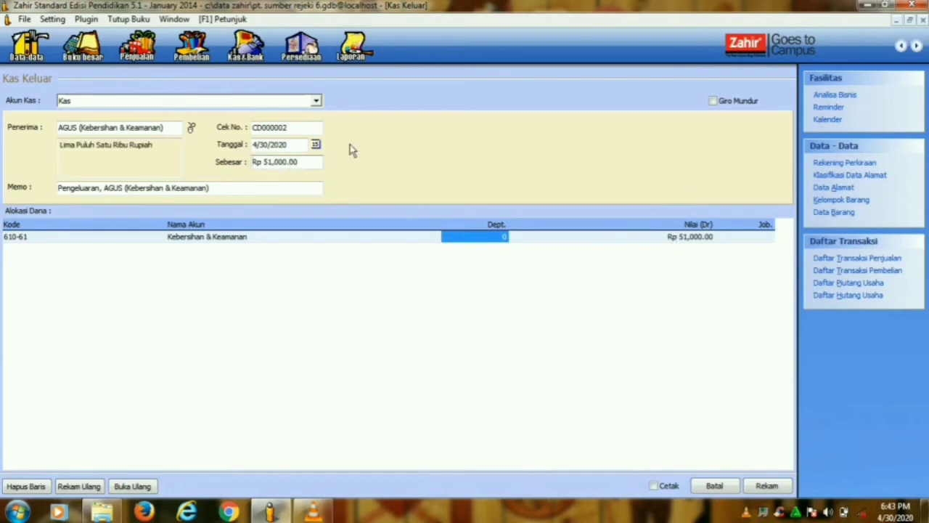
left_click(320, 145)
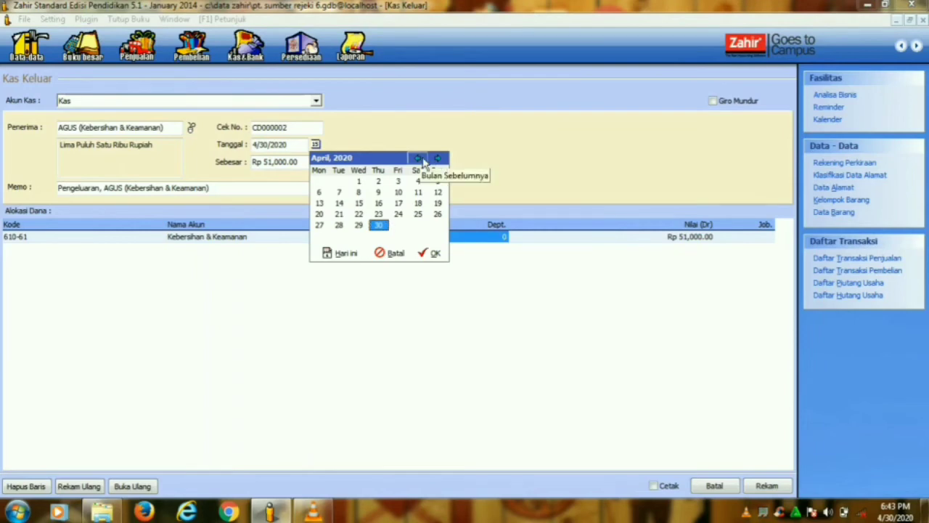
left_click(359, 203)
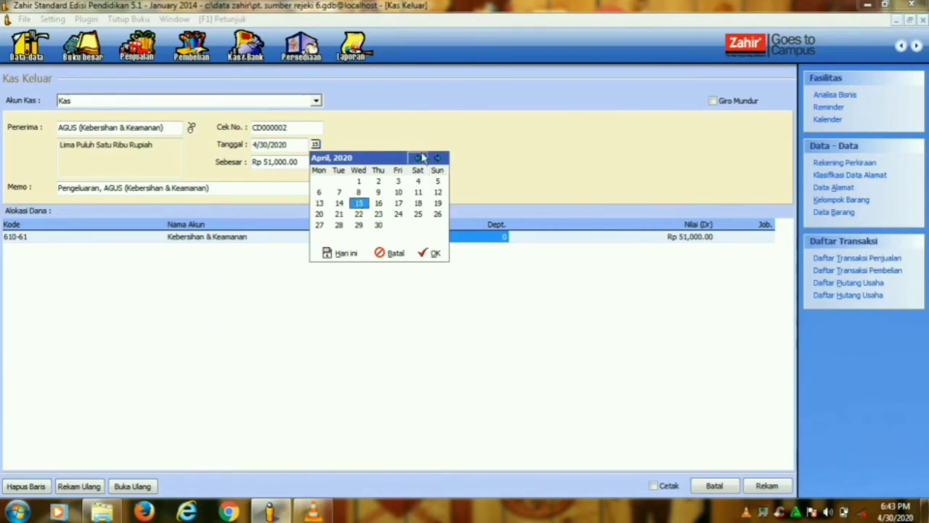
left_click(419, 158)
left_click(419, 157)
left_click(419, 158)
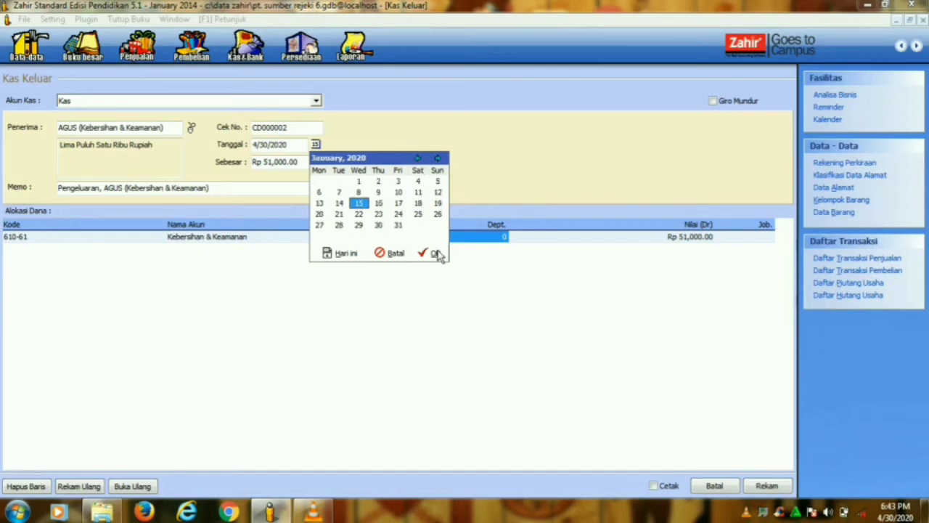
left_click(435, 253)
left_click(297, 147)
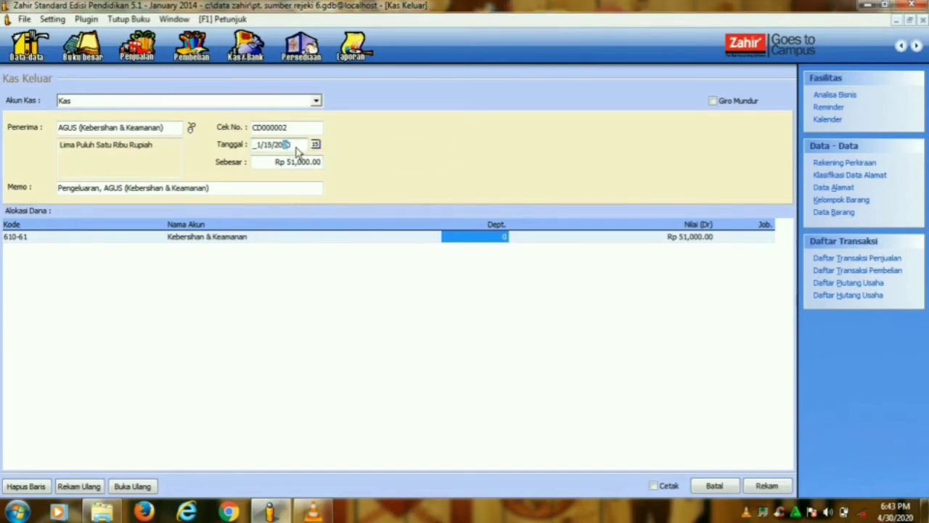
left_click_drag(307, 145, 286, 151)
left_click(759, 489)
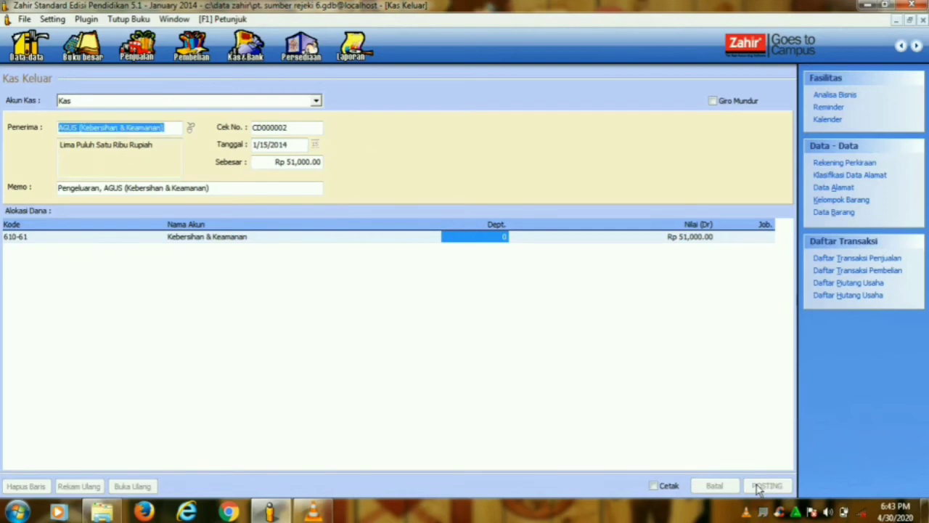
left_click(733, 488)
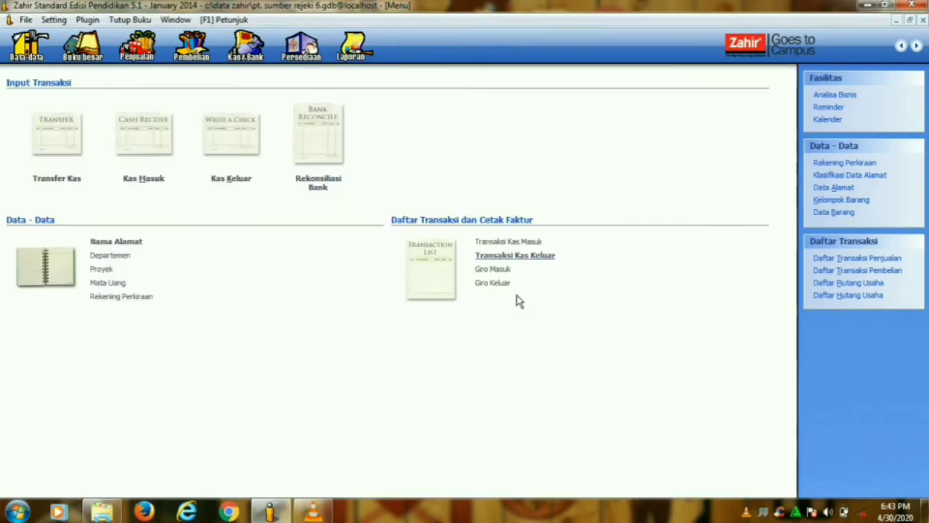
- Review the cash disbursement list showing CD000001 and CD000002 (Rp 51,000.00), then close it
left_click(512, 256)
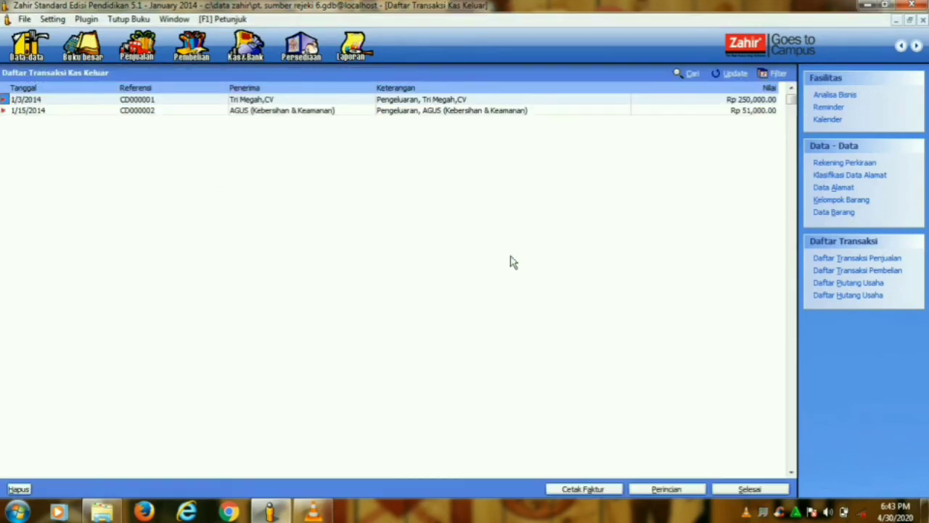
left_click(748, 489)
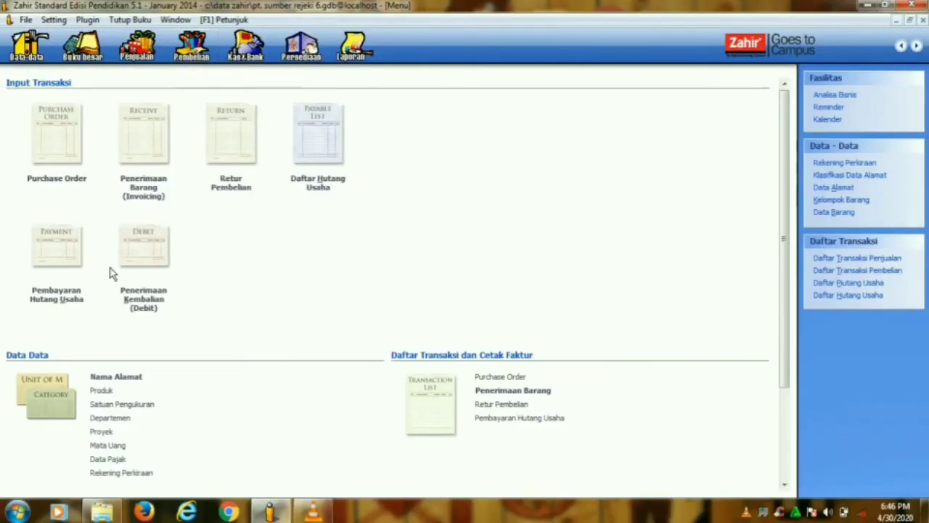
- Start a new payable payment with Riung Jaya,CV as the payee
left_click(75, 298)
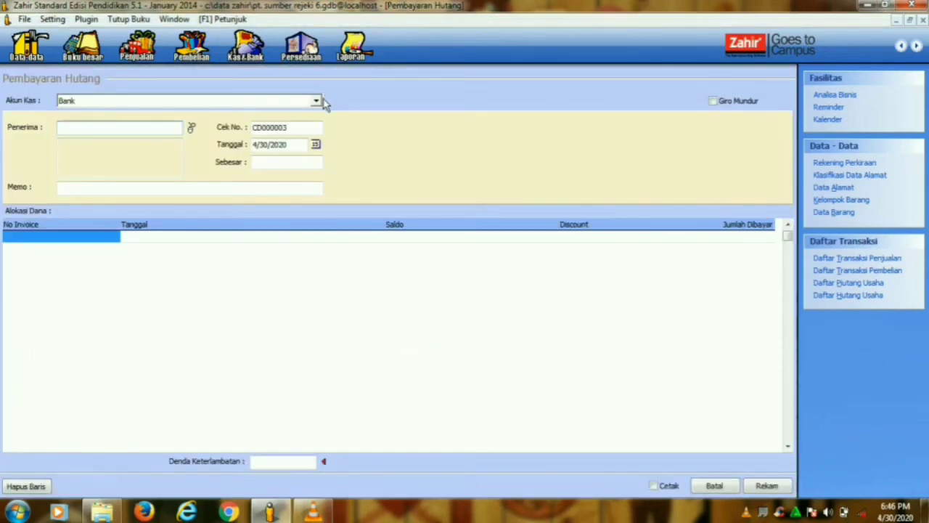
left_click(191, 127)
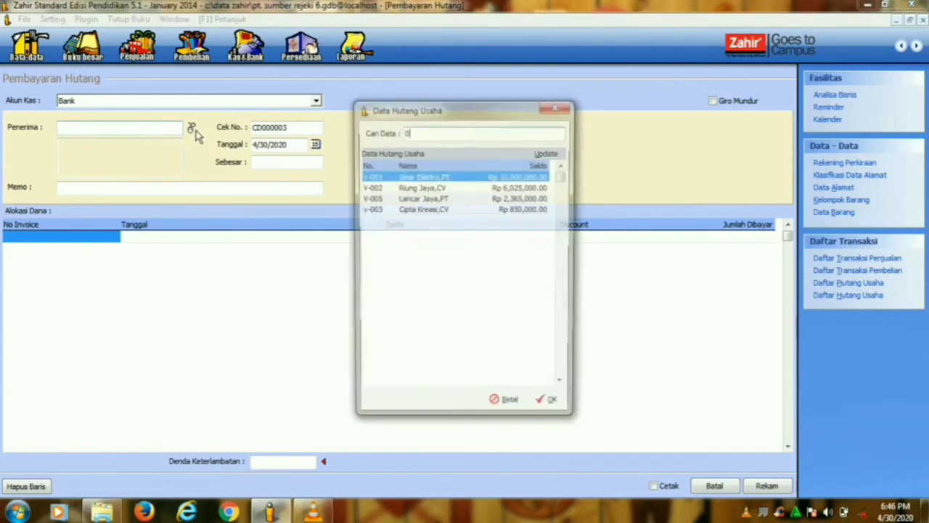
left_click(372, 188)
left_click(550, 407)
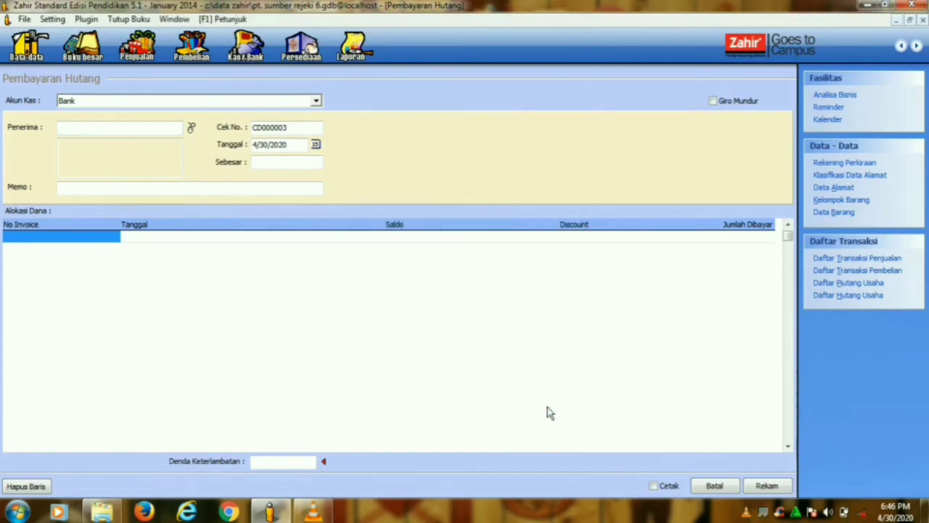
- Add invoice INV-02 with a 275,000 discount and 1,250,000 paid
left_click(110, 239)
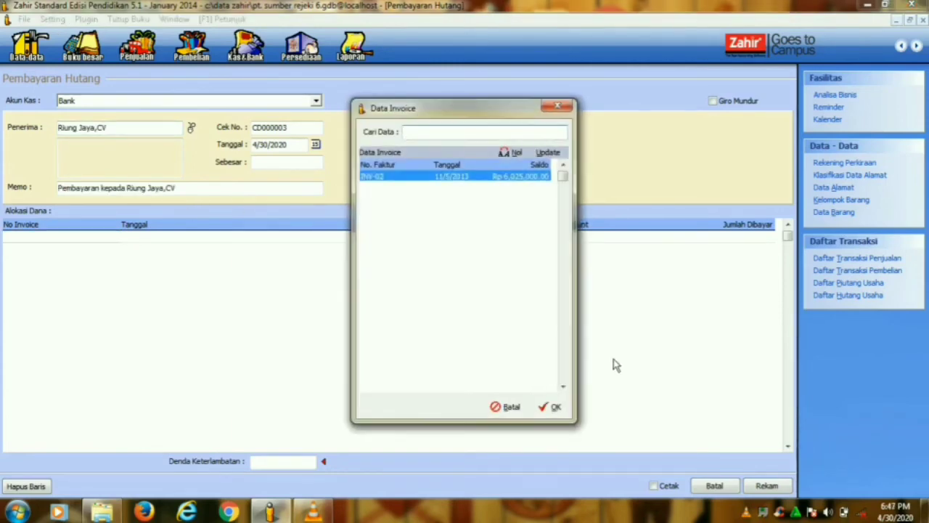
left_click(559, 411)
left_click(545, 246)
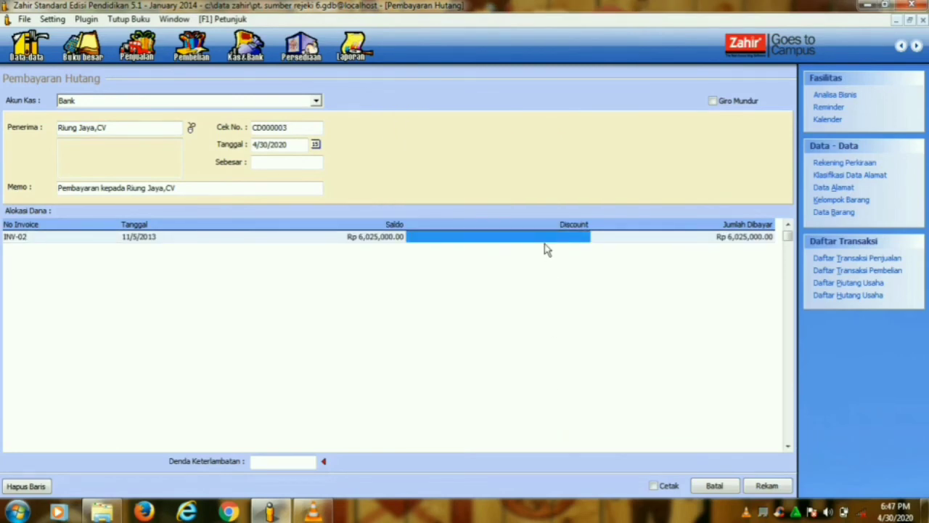
type("275,00")
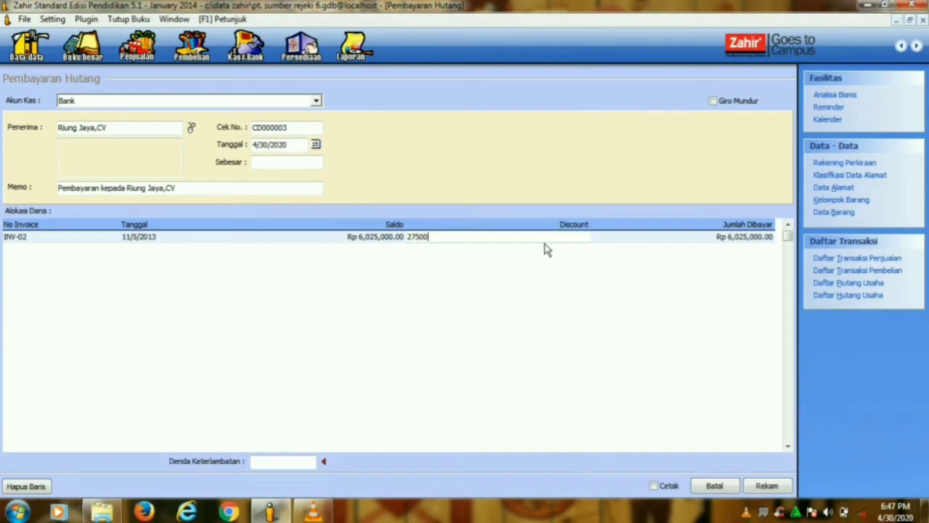
type("0")
left_click(727, 245)
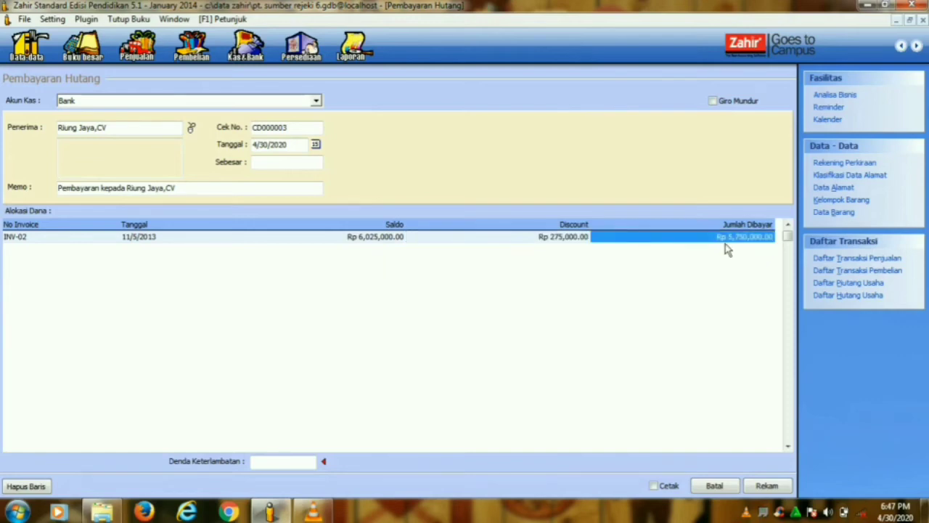
type("1250000")
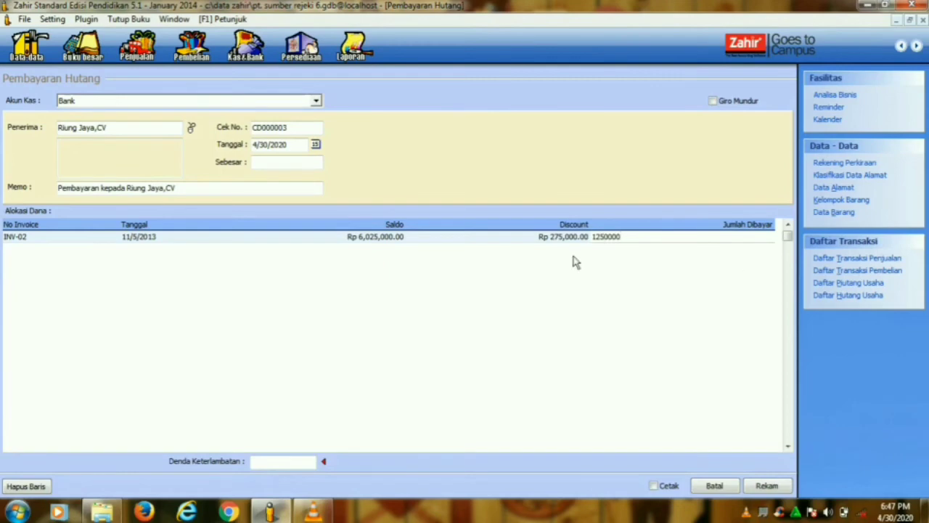
left_click(400, 237)
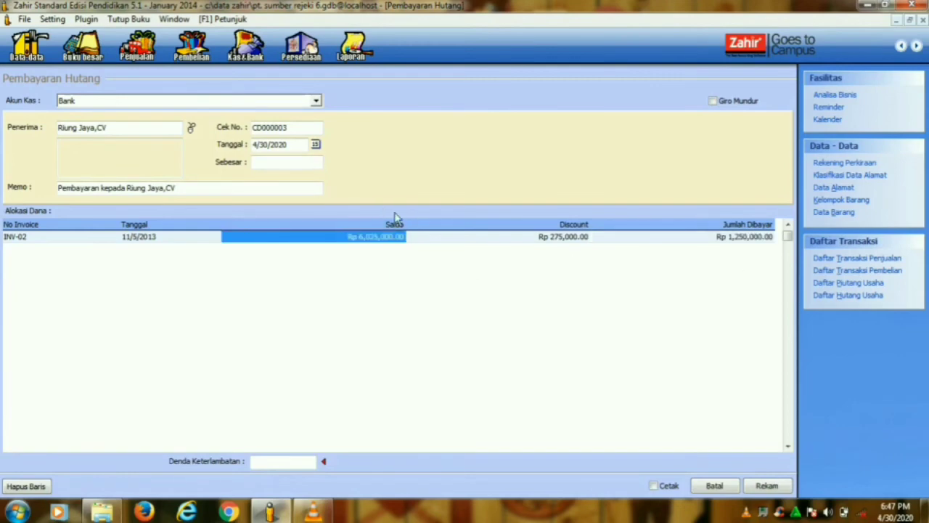
- Fill in the payment total and pick 17 January as the payment date
left_click(312, 168)
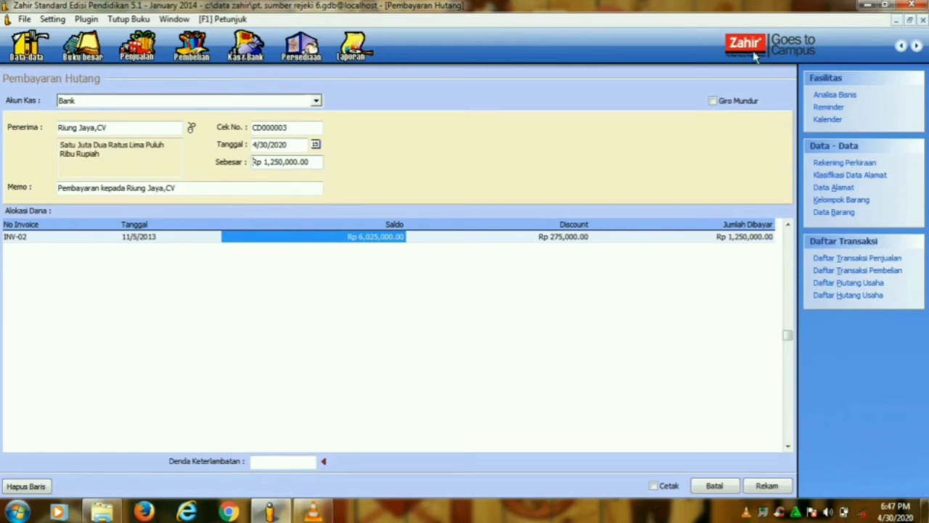
left_click(317, 146)
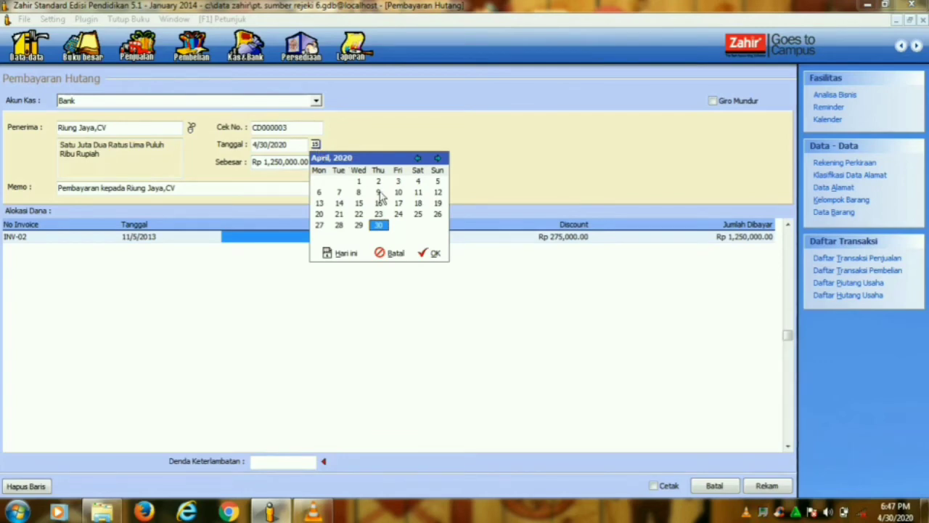
left_click(397, 204)
left_click(418, 159)
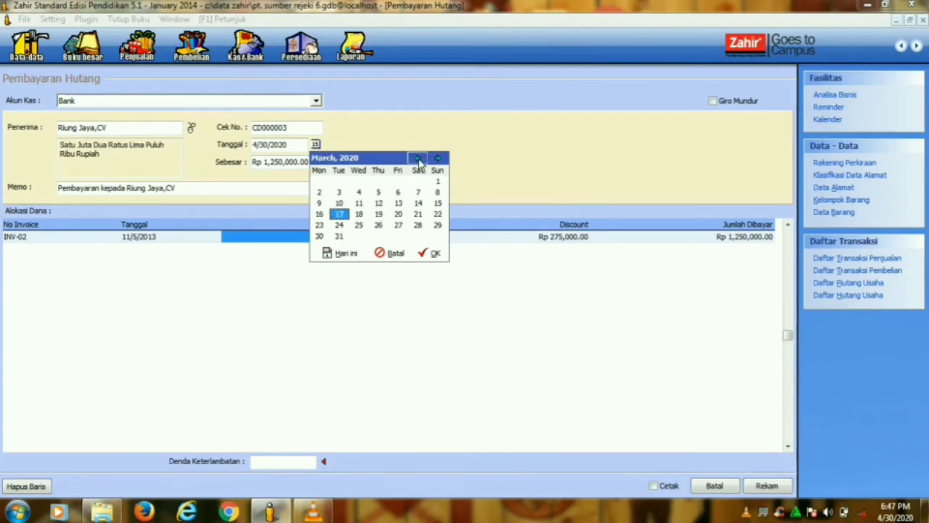
left_click(417, 158)
left_click(417, 158)
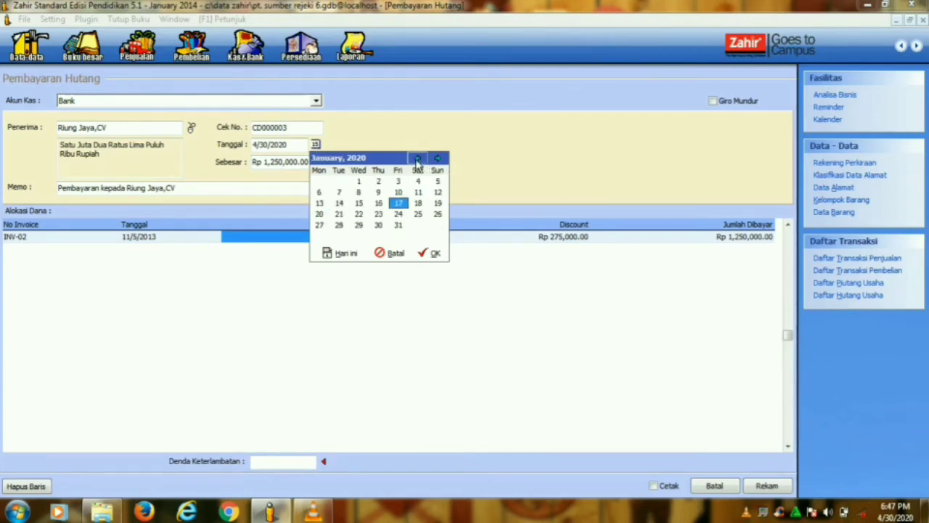
left_click(433, 253)
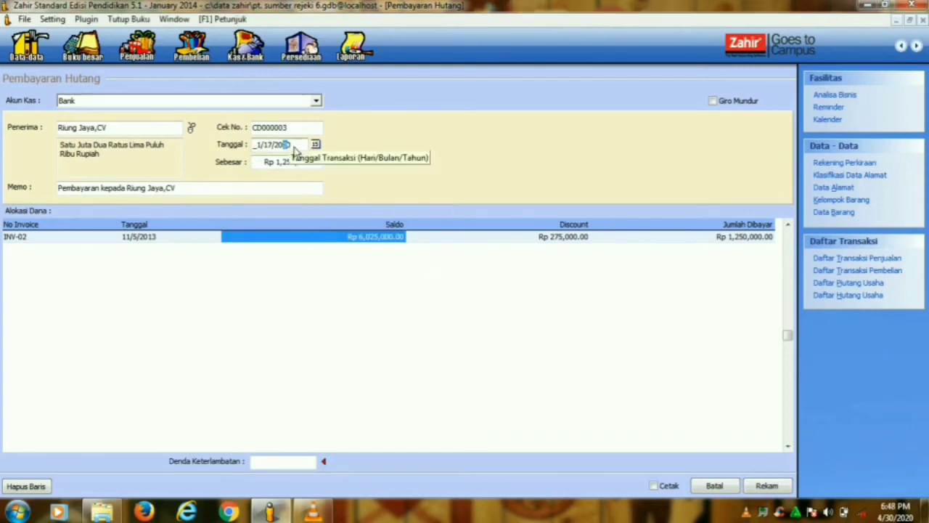
- Correct the date's year to 2014, then record payment CD000003 and close the form
left_click_drag(291, 147, 285, 147)
type("14")
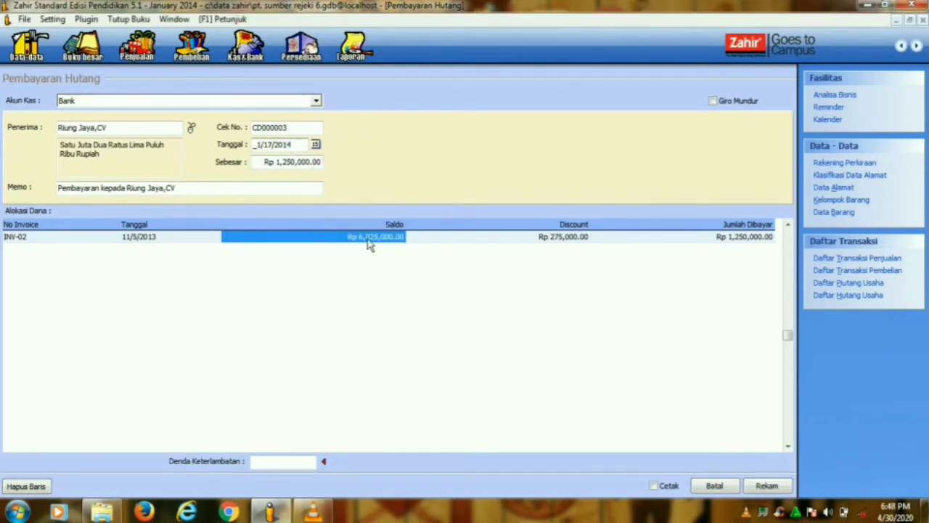
left_click(755, 493)
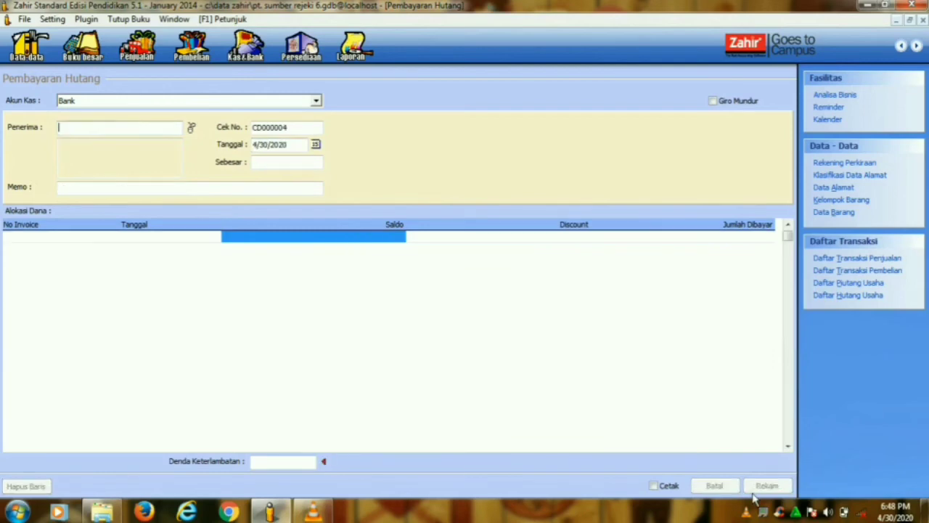
left_click(730, 490)
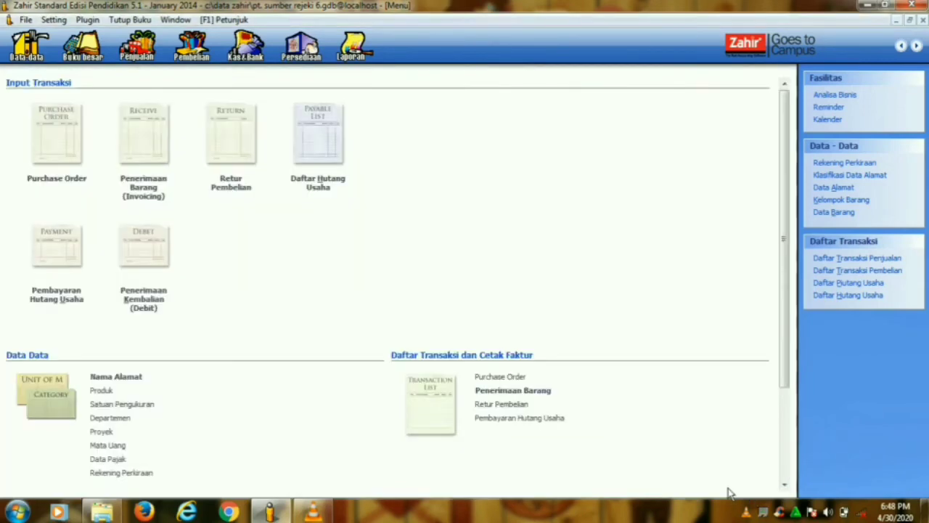
- Confirm CD000003 to Riung Jaya,CV for Rp 1,250,000.00 is listed, then go to Penjualan
left_click(562, 419)
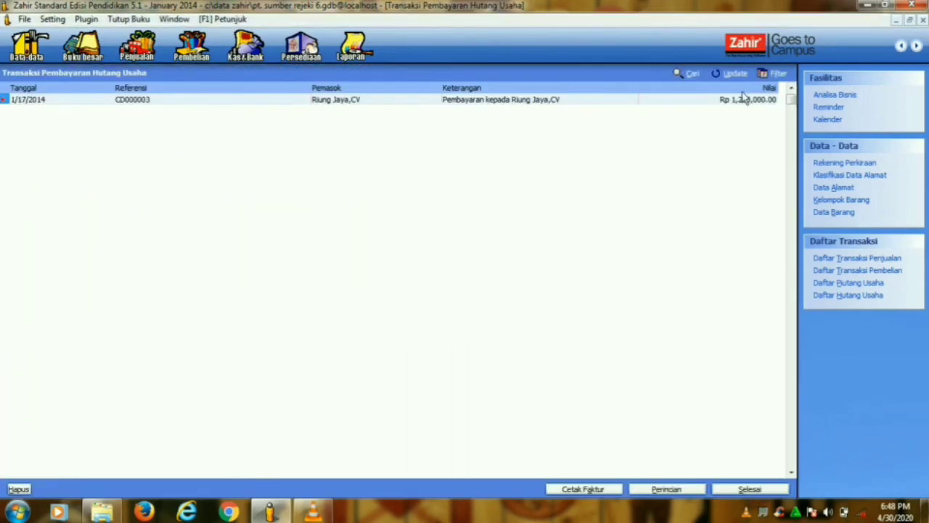
left_click(738, 494)
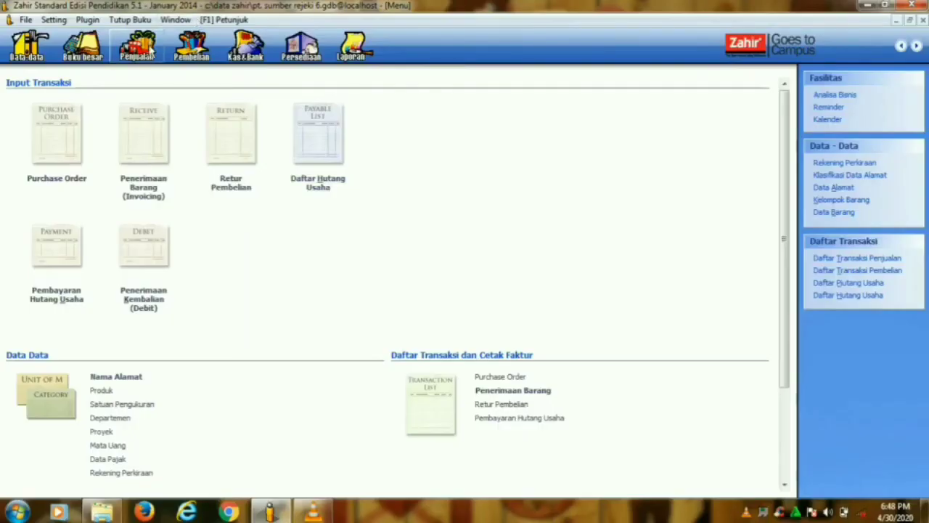
left_click(149, 50)
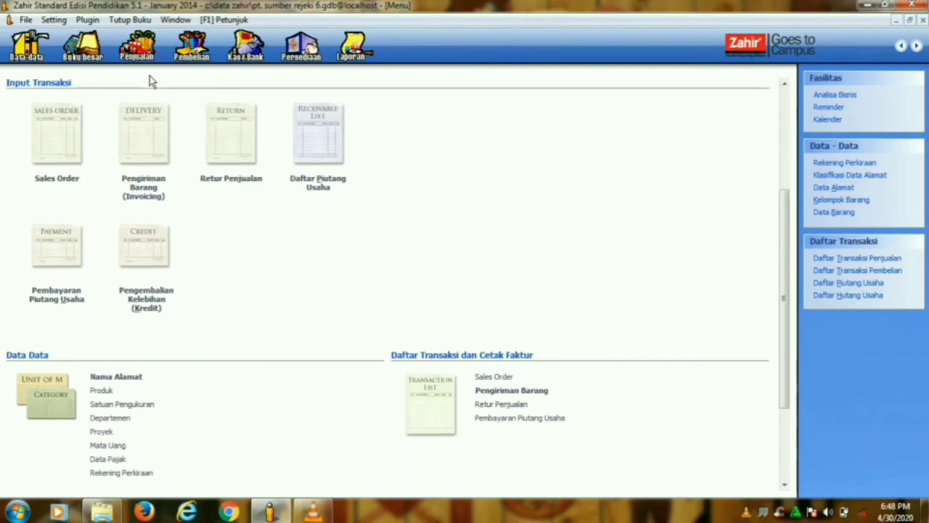
- Open a new sales invoice and start a new customer with ID C-005
left_click(157, 188)
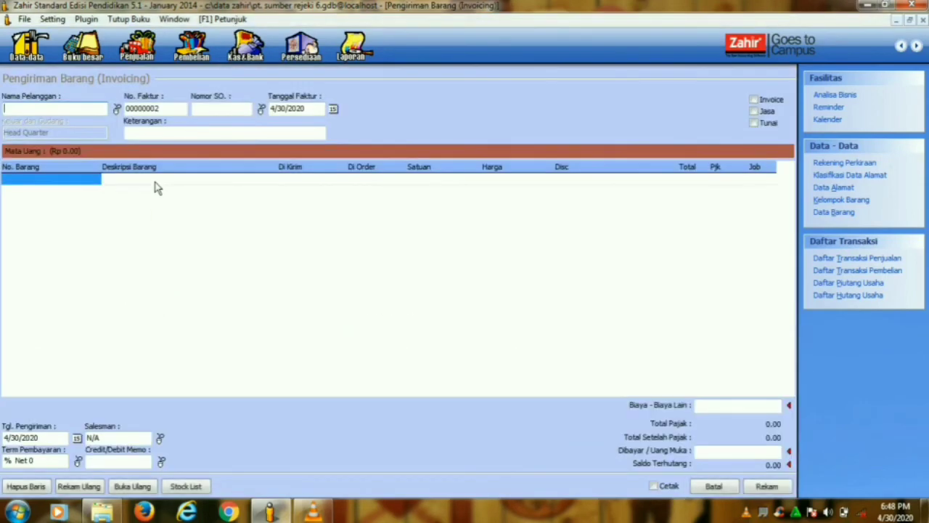
left_click(117, 110)
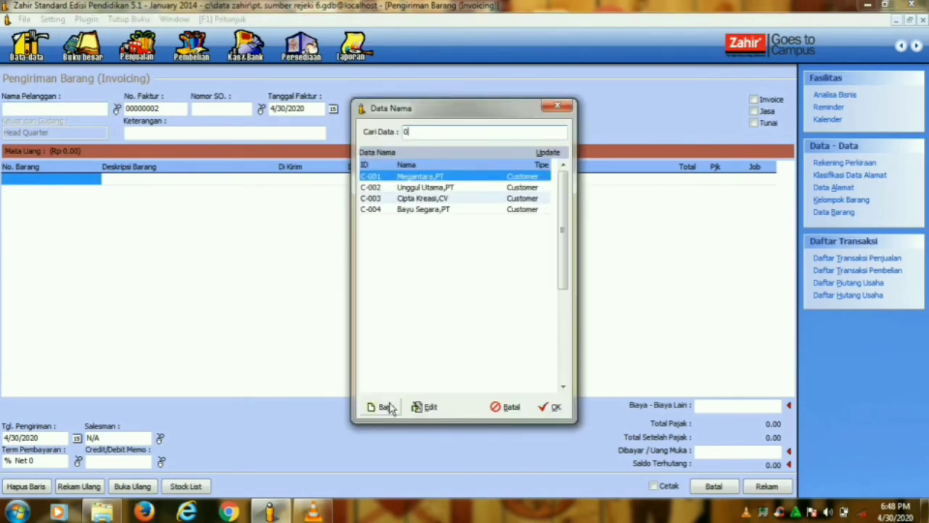
left_click(385, 407)
type("c-00")
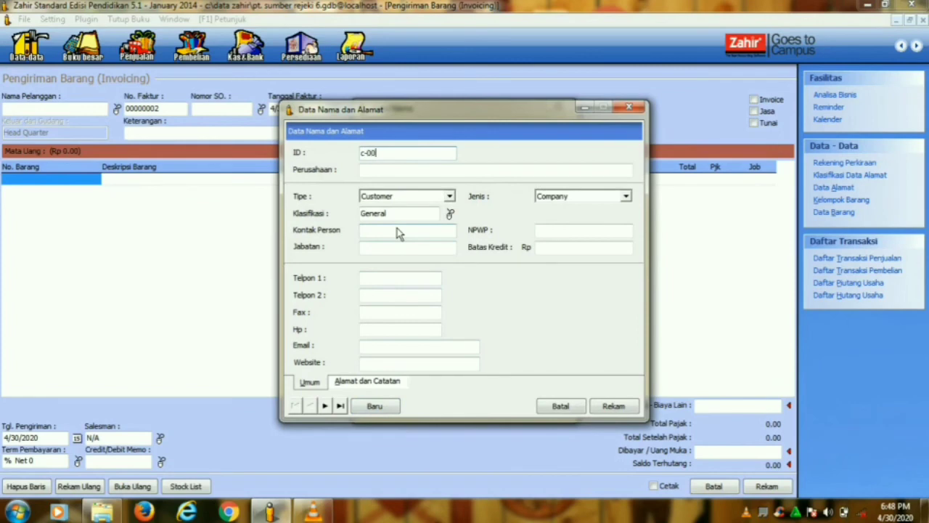
key("BackSpace")
key("BackSpace")
key("BackSpace")
key("BackSpace")
key("Caps_Lock")
type("C-0")
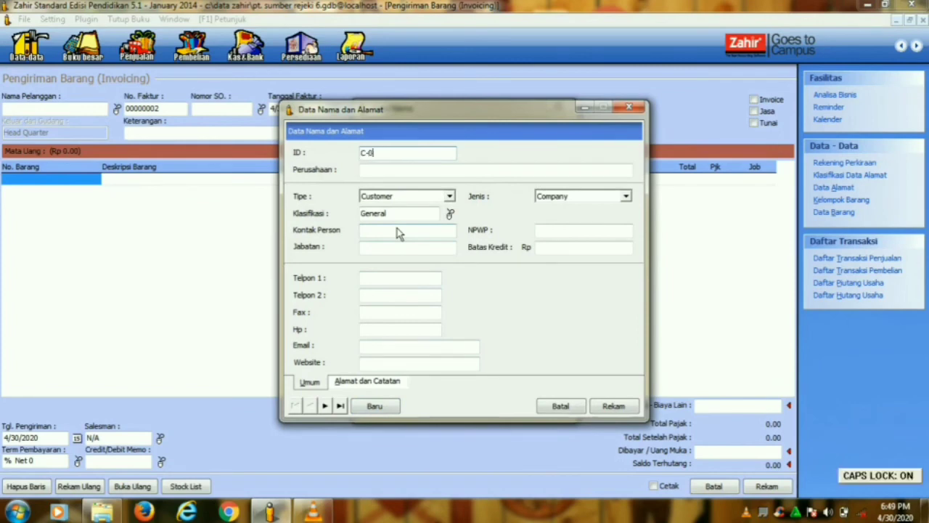
type("05")
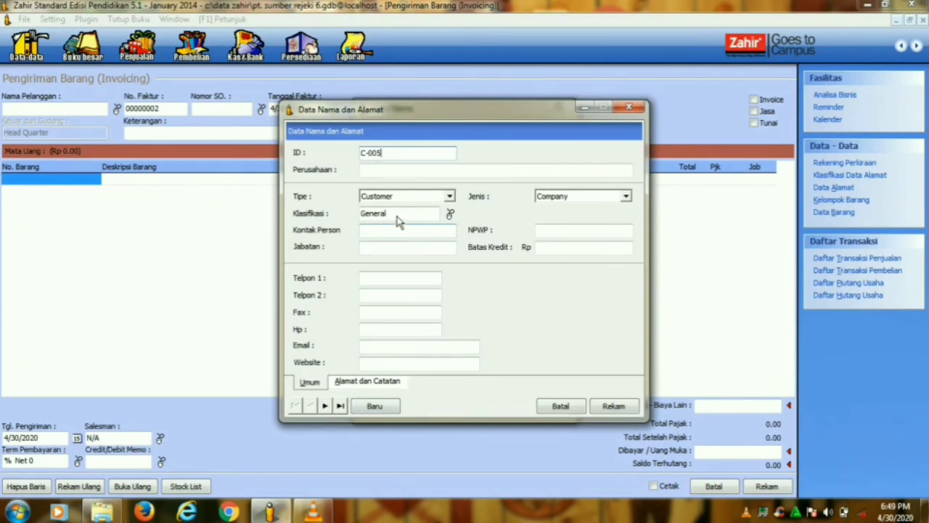
- Name the customer Rahayu,UD, save it, and set it as the invoice customer
left_click(389, 174)
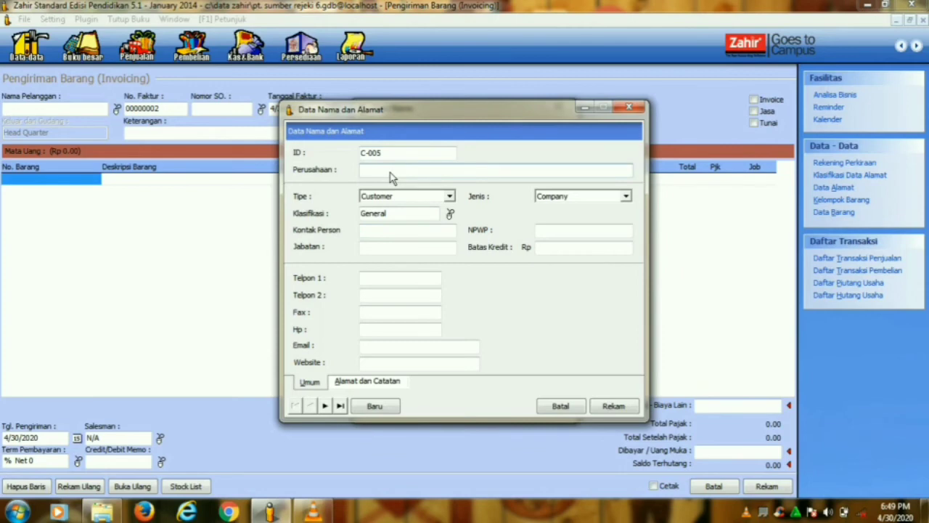
type("R")
key("Caps_Lock")
type("ahayu,UD")
left_click(614, 407)
left_click(554, 407)
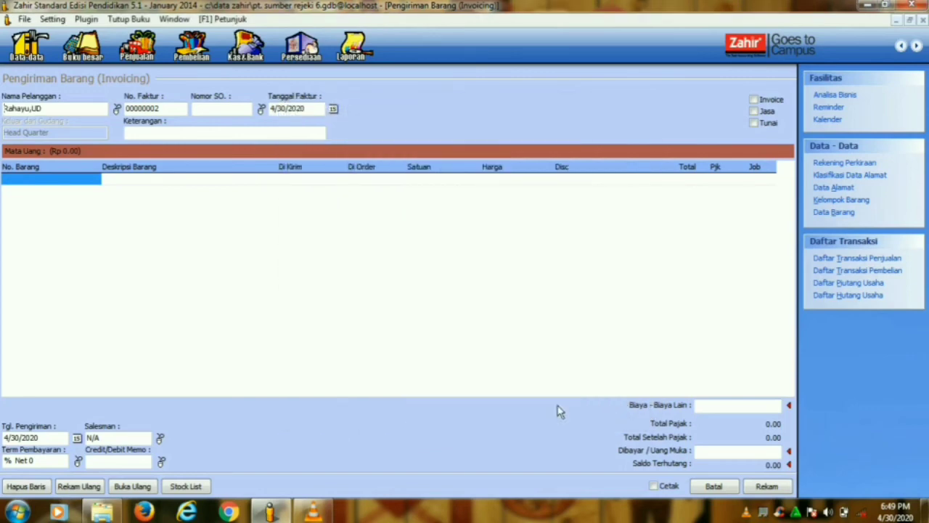
- Date the invoice 1/20/2014 and mark it as an Invoice paid Tunai (cash)
left_click(334, 108)
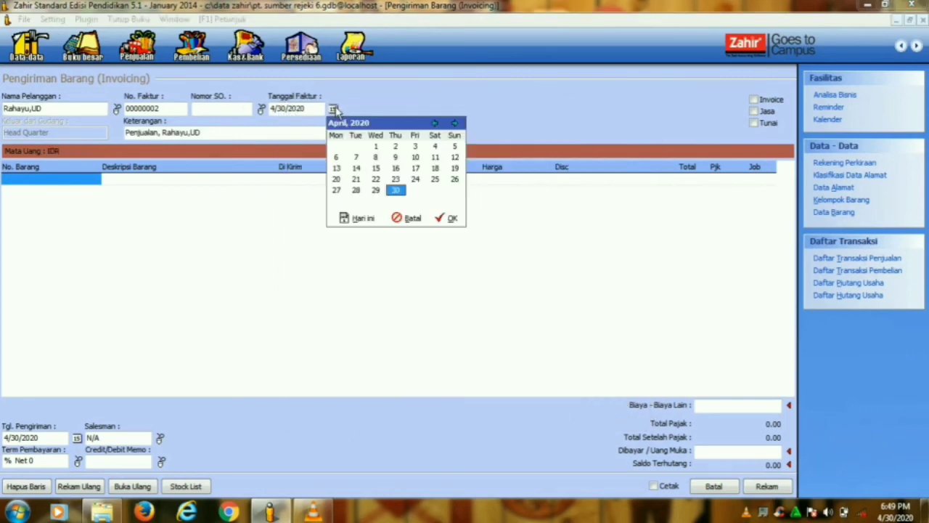
left_click(436, 123)
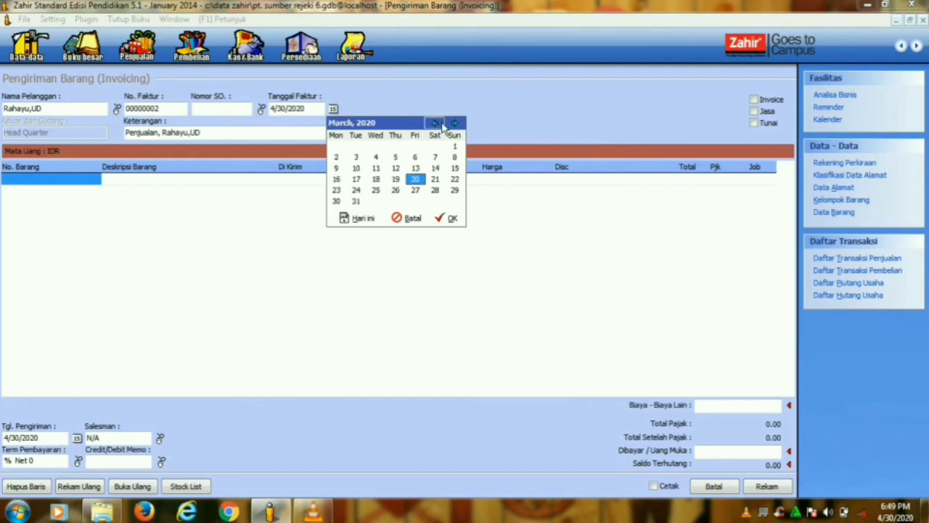
left_click(440, 125)
left_click(440, 125)
left_click(447, 218)
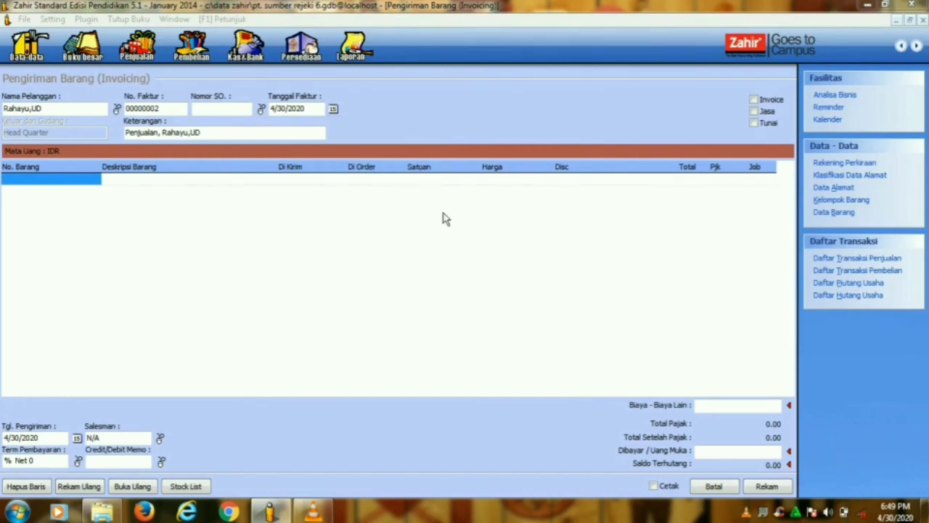
left_click(306, 109)
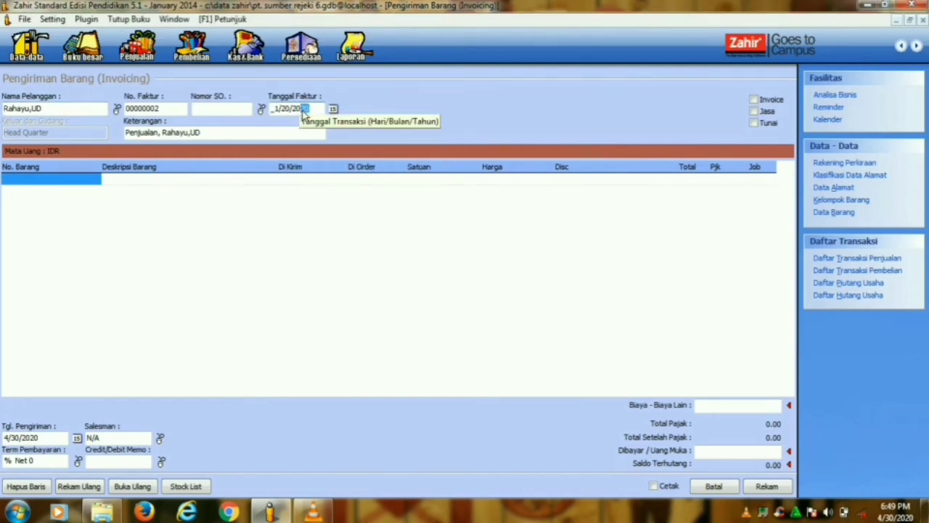
type("14")
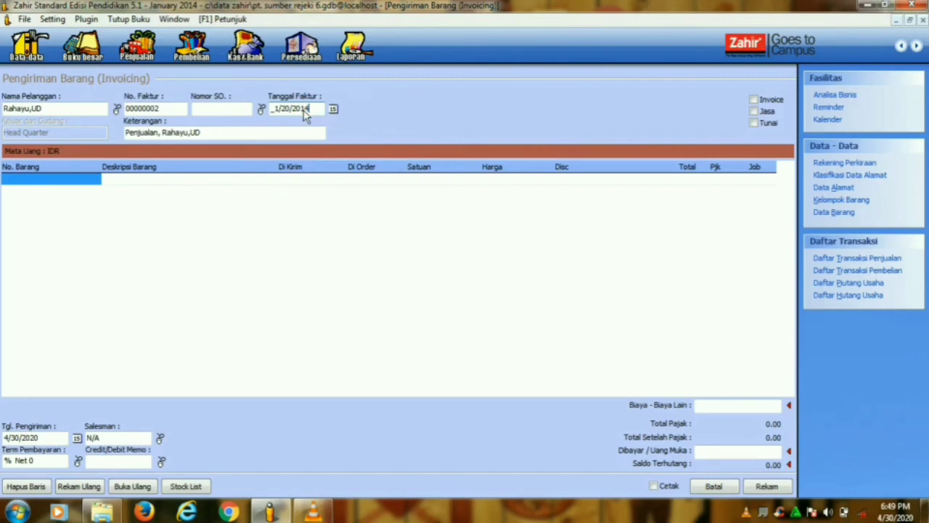
left_click(755, 100)
left_click(760, 124)
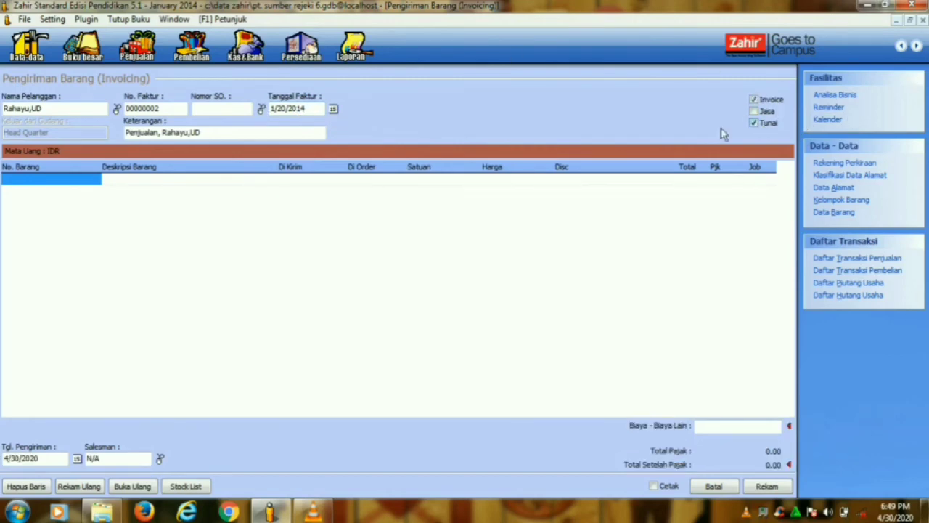
- Add 2 Kipas Angin at 135,000 each from the stock list
double_click(91, 185)
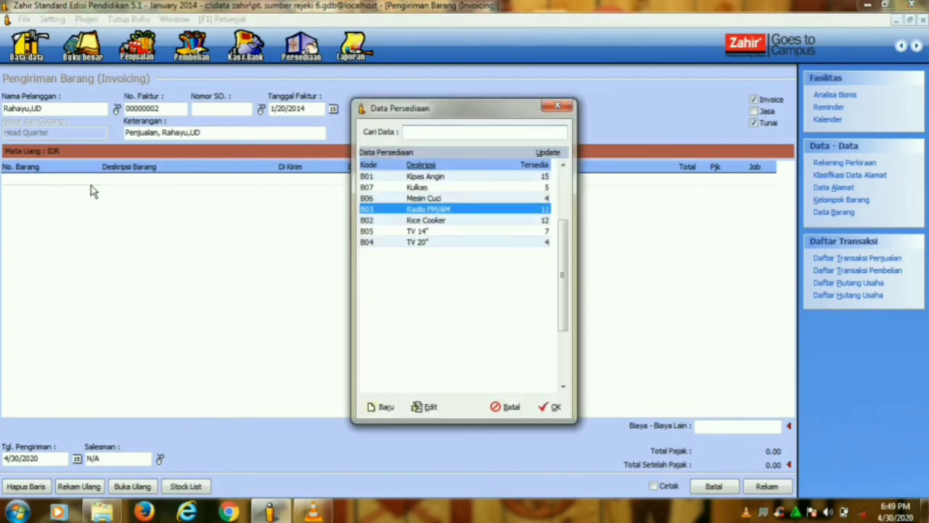
left_click(557, 107)
left_click(186, 488)
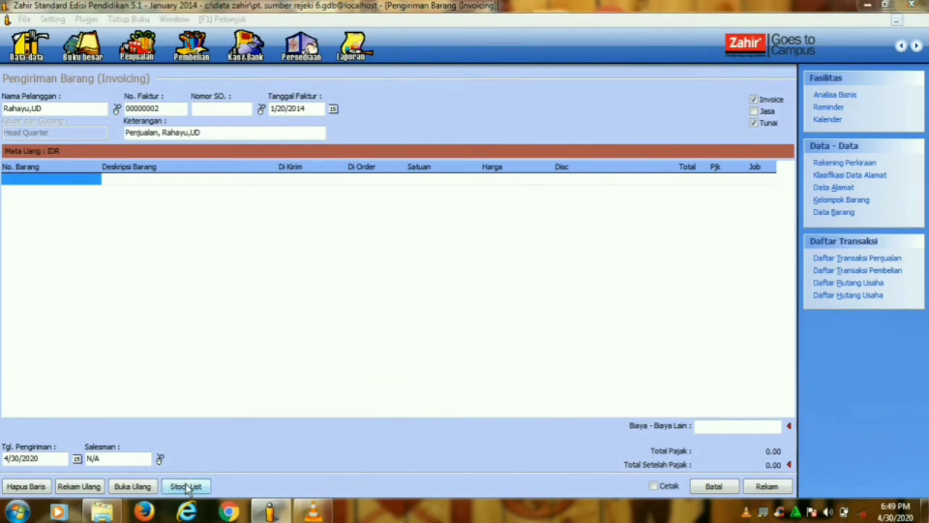
left_click(790, 90)
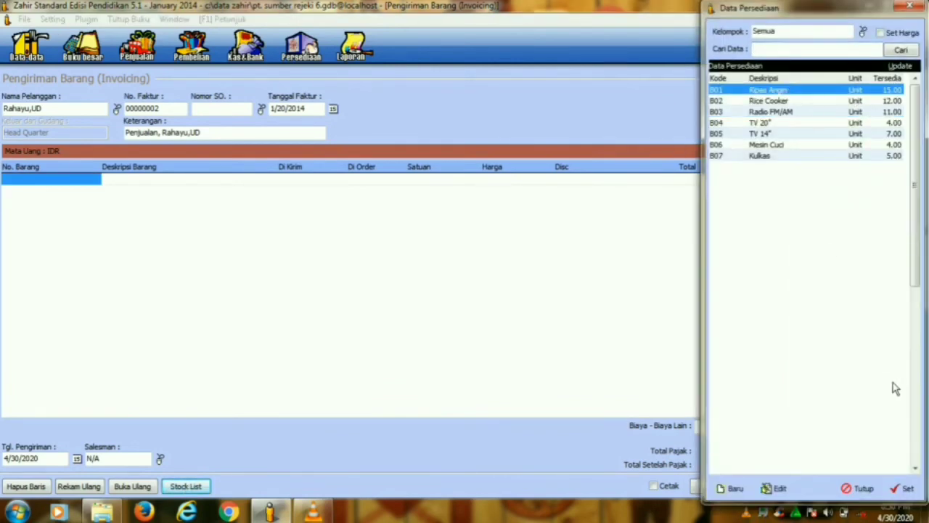
left_click(901, 490)
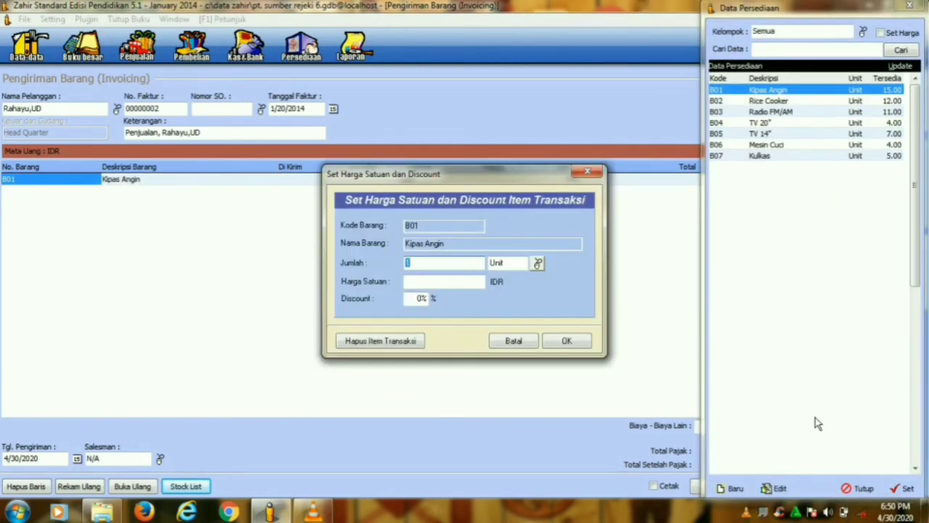
left_click(466, 284)
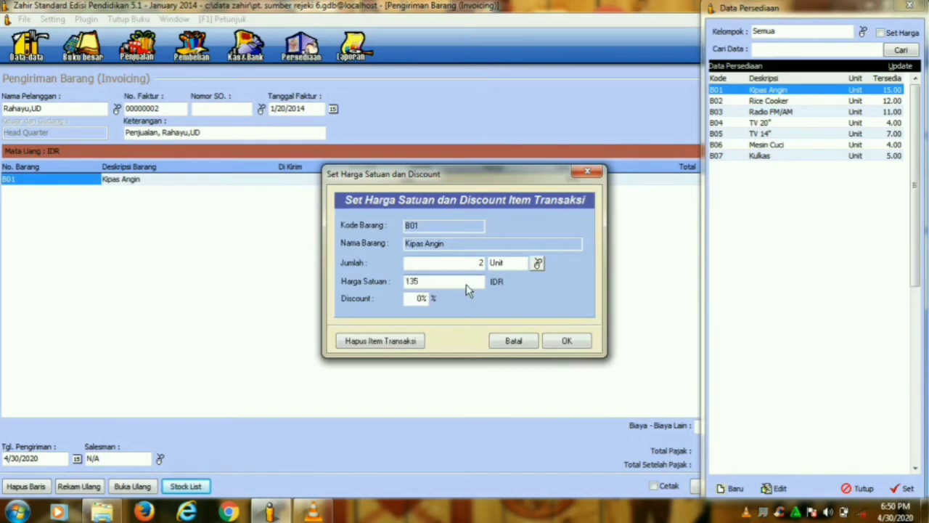
type("135,000")
left_click(577, 344)
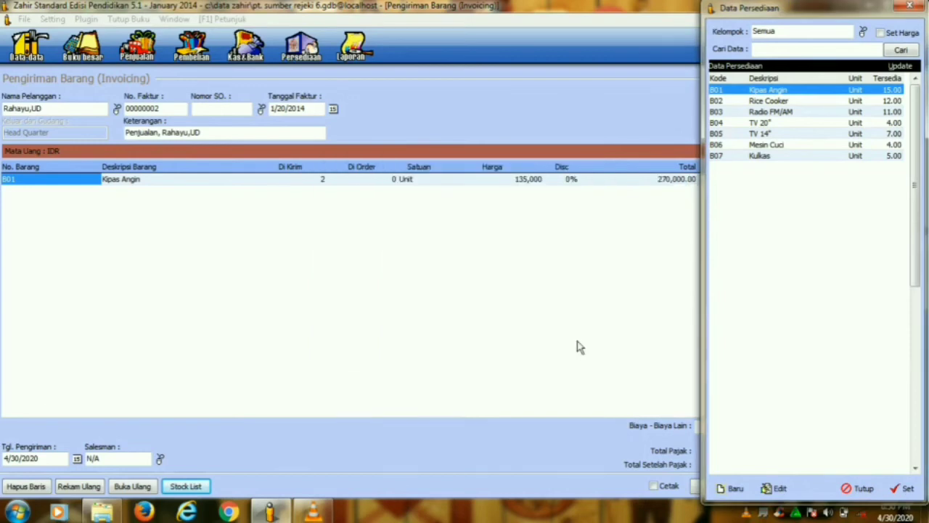
- Add 4 Radio FM/AM at 75,250 each
left_click(764, 113)
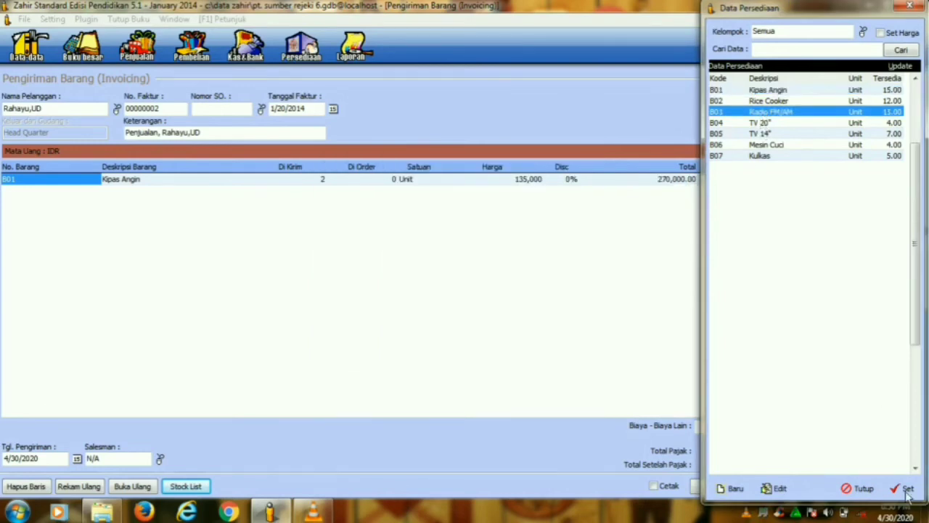
left_click(908, 489)
type("4")
left_click(470, 283)
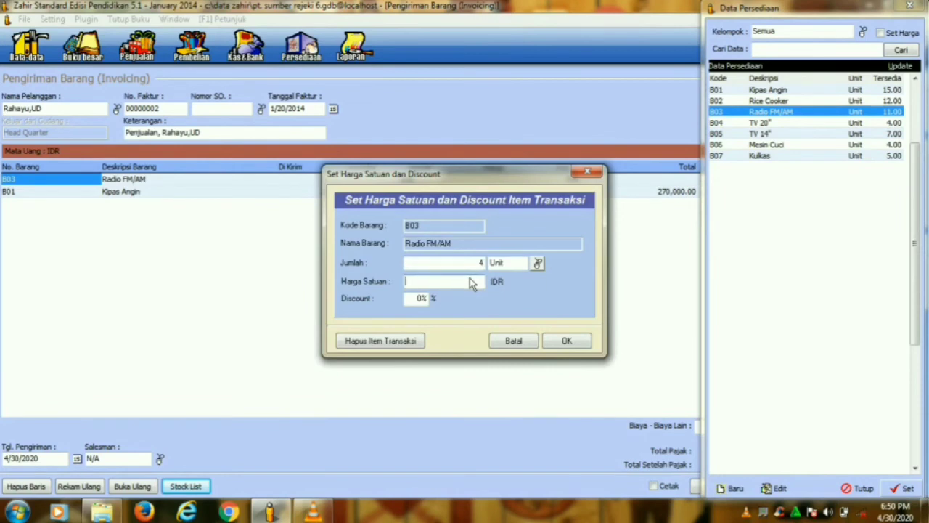
type("75,250")
left_click(567, 343)
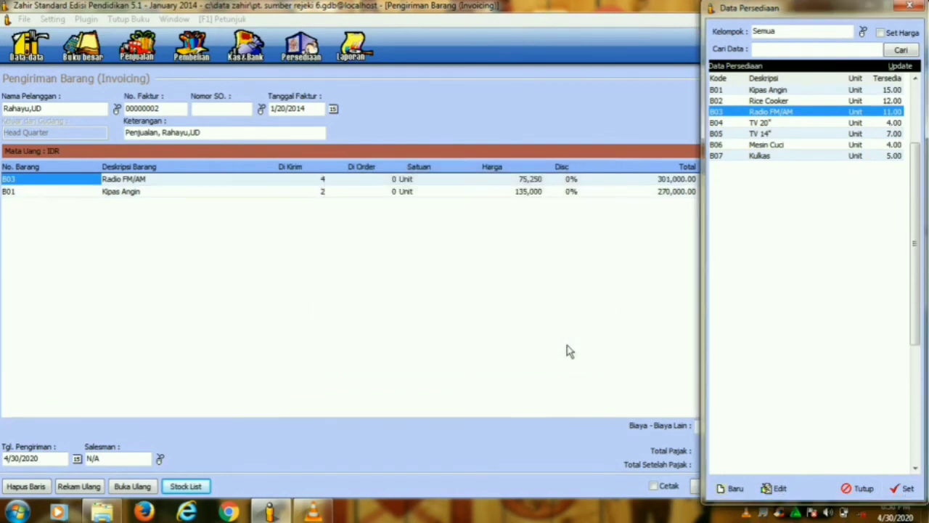
- Add 1 Mesin Cuci at 618,250
left_click(750, 146)
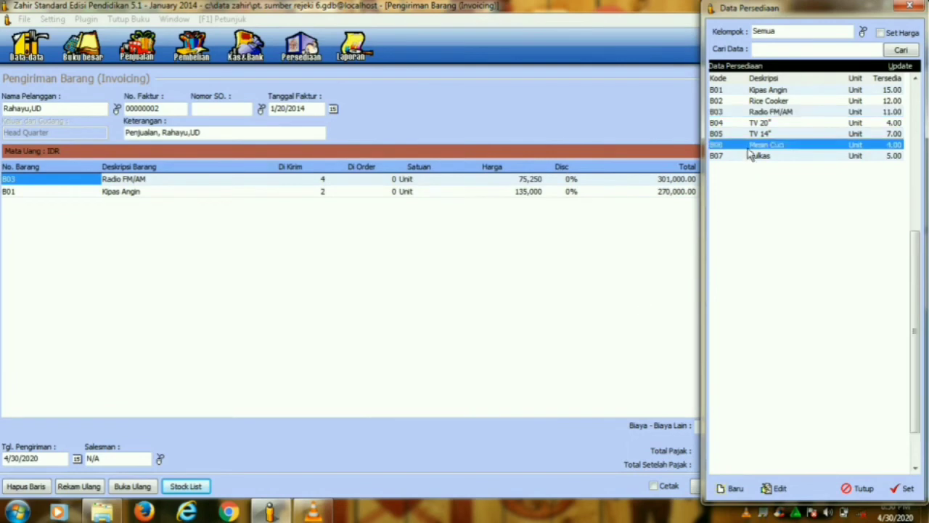
left_click(907, 489)
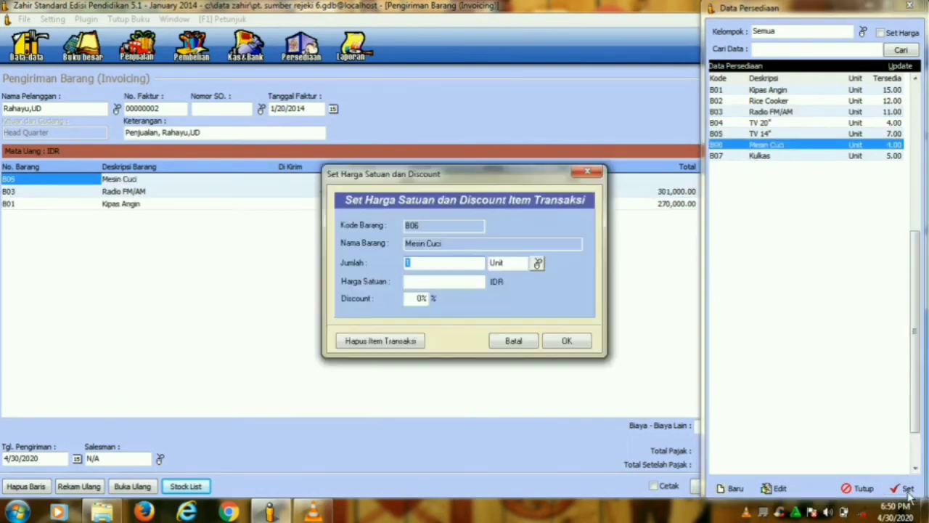
left_click(460, 284)
type("61")
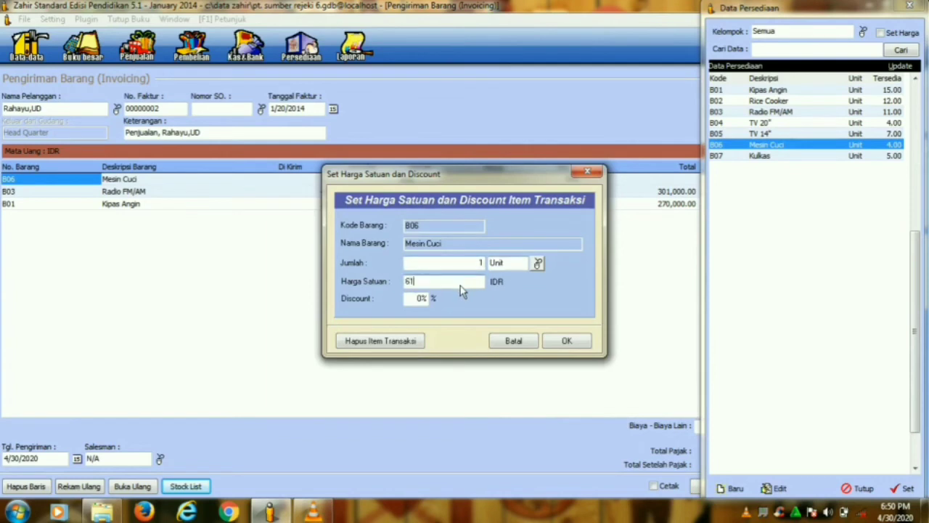
type("8,250")
left_click(560, 343)
- Add 3 TV 14" at 495,000 each and close the stock list
left_click(739, 135)
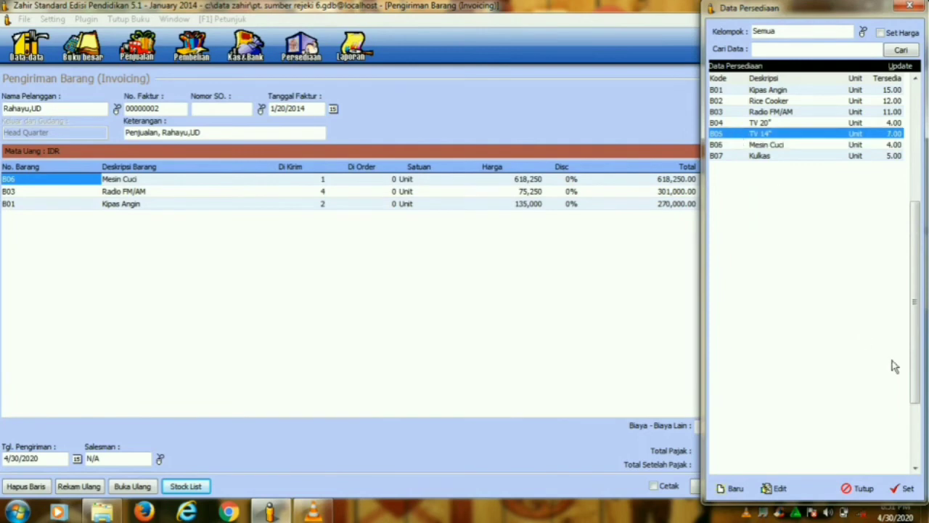
left_click(904, 488)
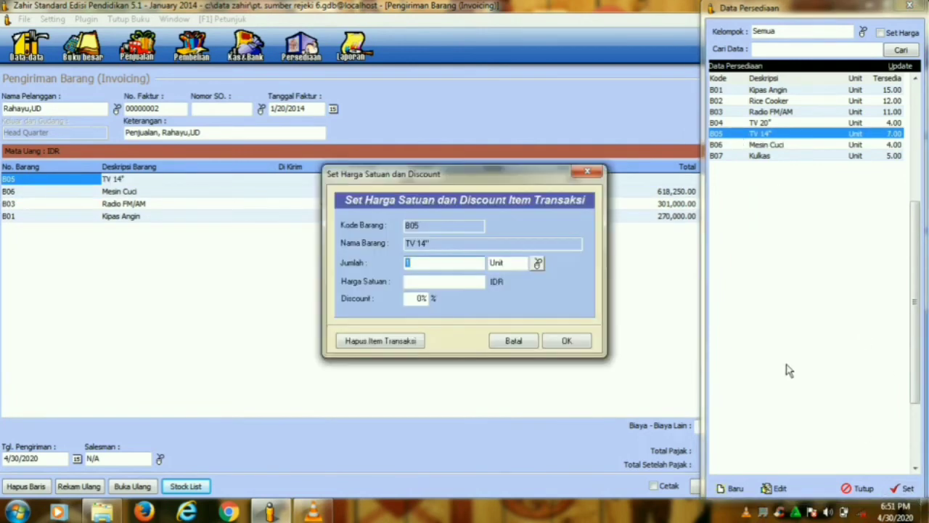
type("3")
left_click(420, 288)
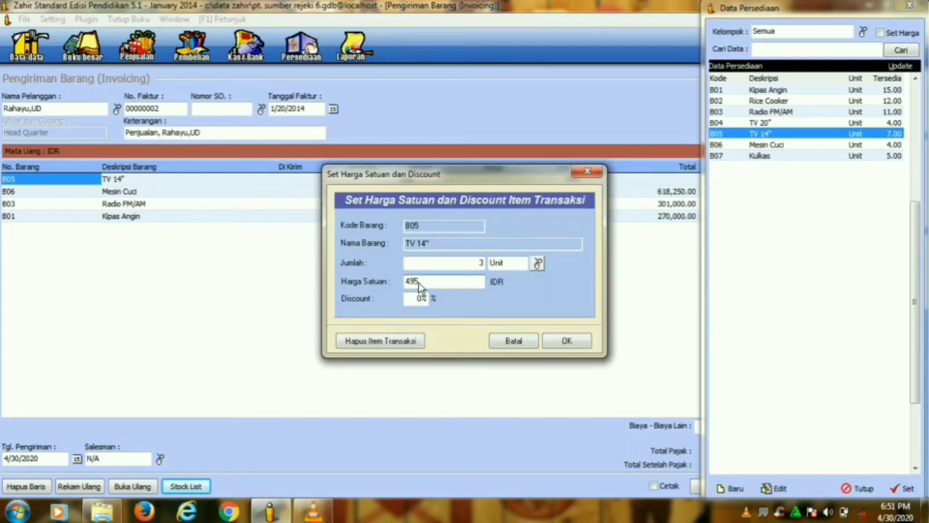
type("495000")
left_click(551, 341)
left_click(852, 490)
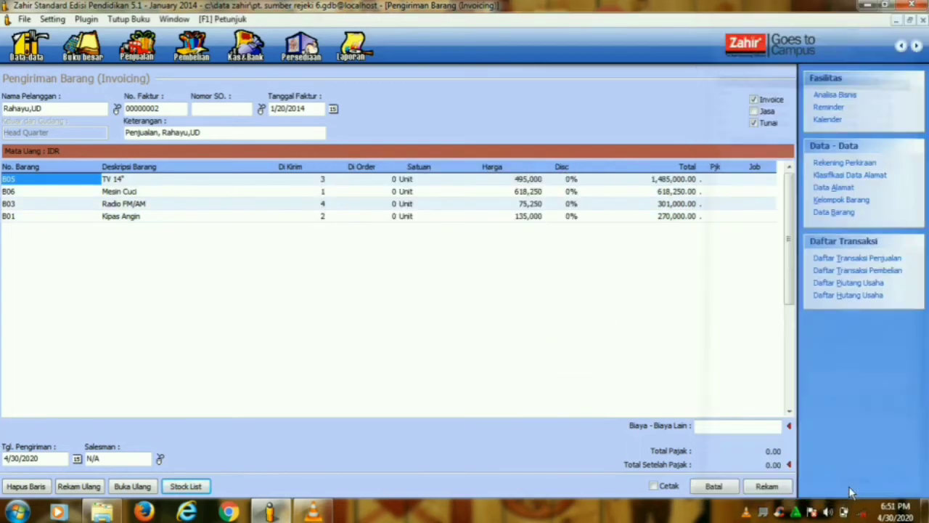
- Enter 267425 as other charges, posted to account 15010 Pajak Dibayar di Muka
left_click(747, 431)
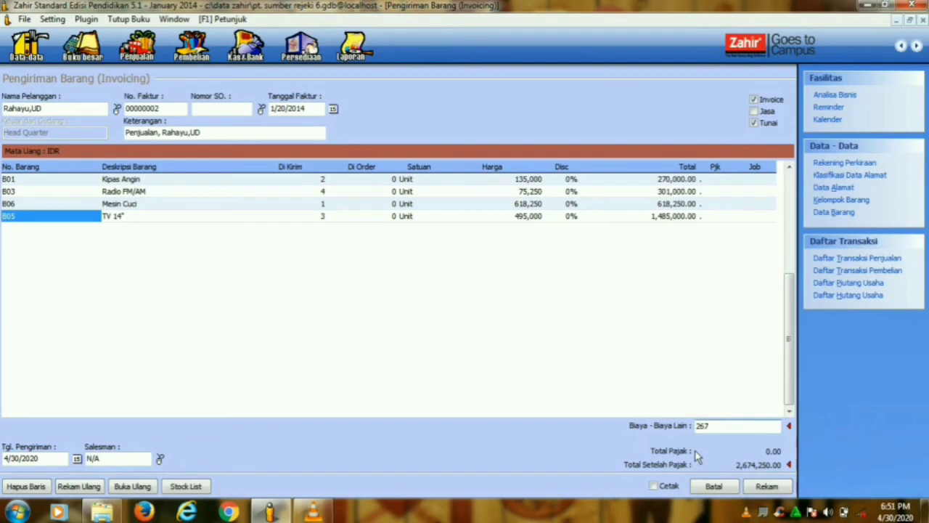
type("267425")
key("Return")
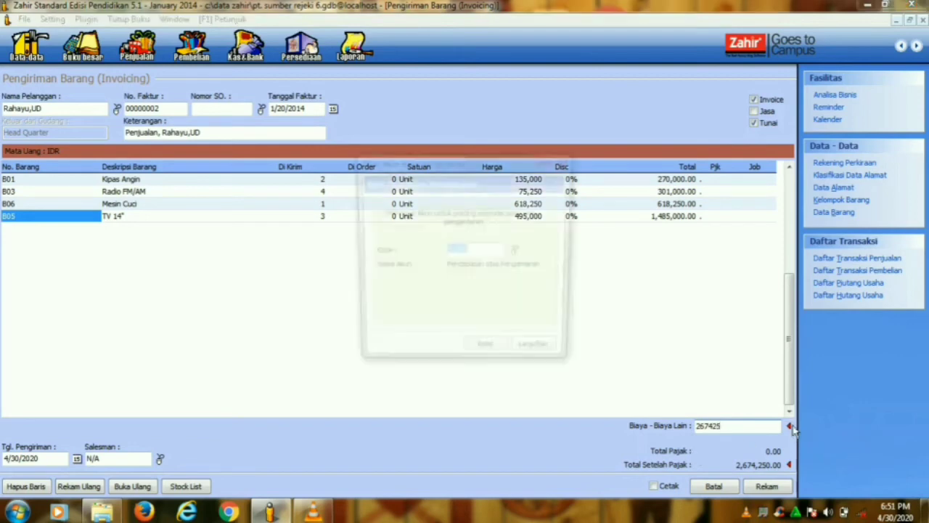
left_click(518, 251)
type("PAJ")
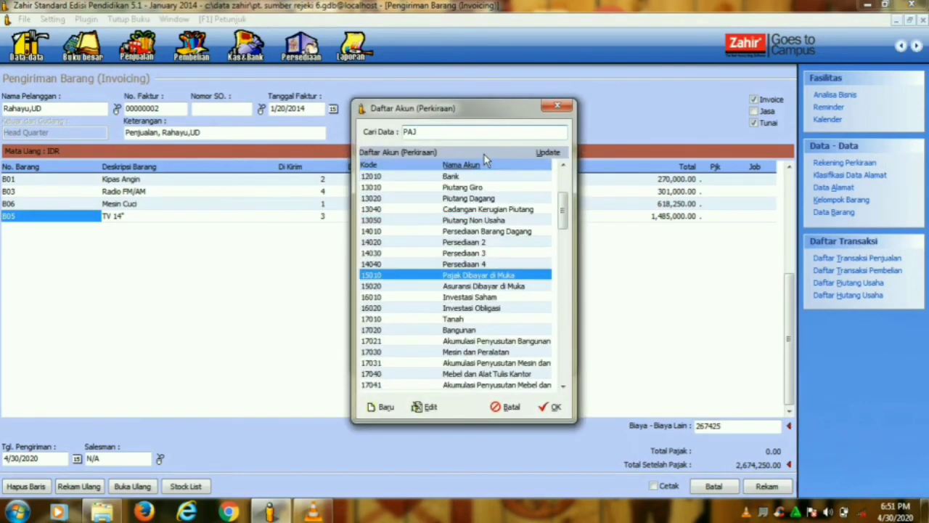
left_click(554, 407)
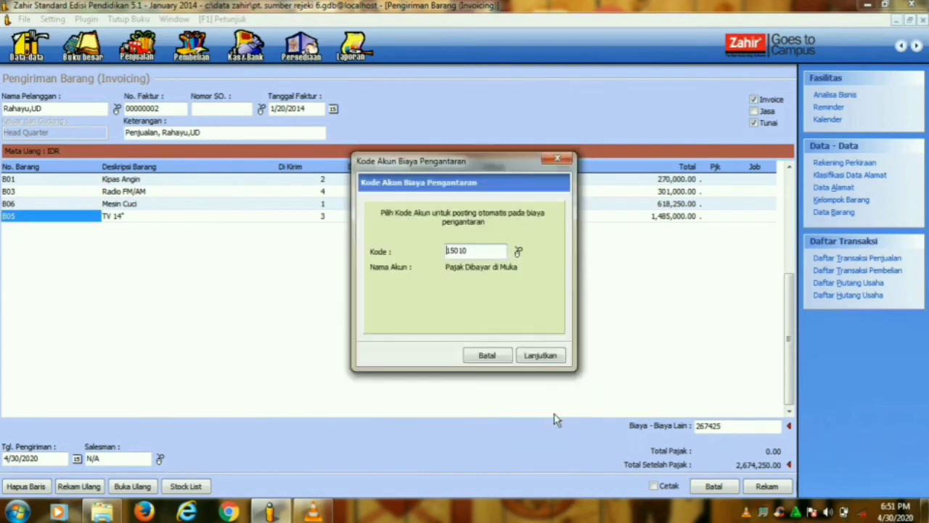
left_click(540, 356)
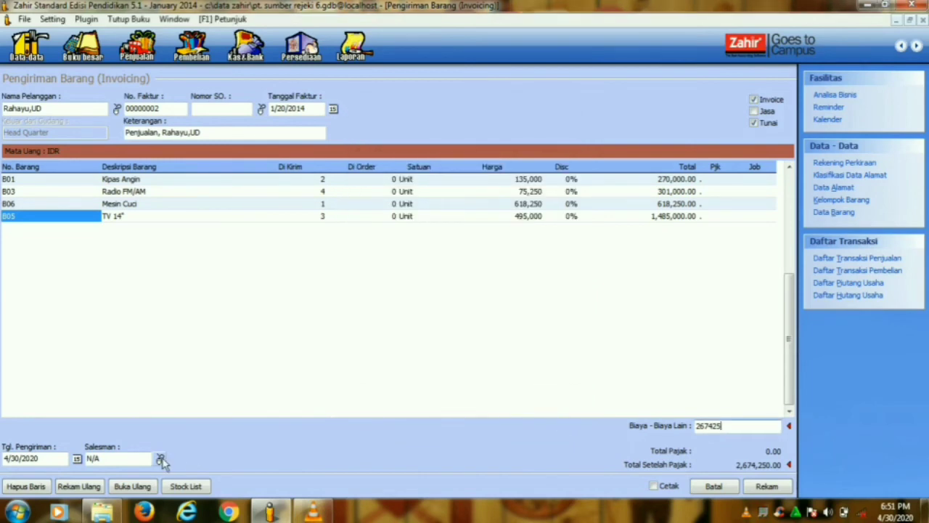
- Create new employee E-002 and assign them as the invoice's salesman
left_click(383, 406)
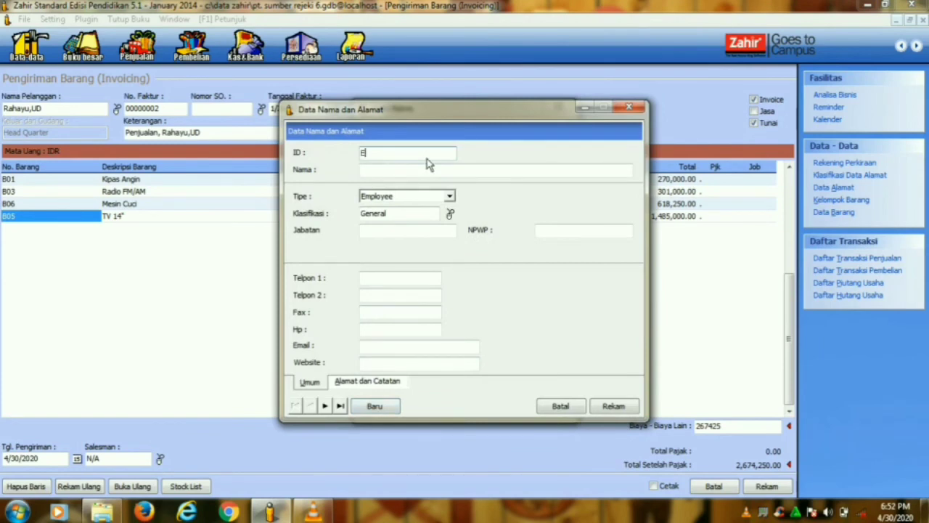
left_click(378, 171)
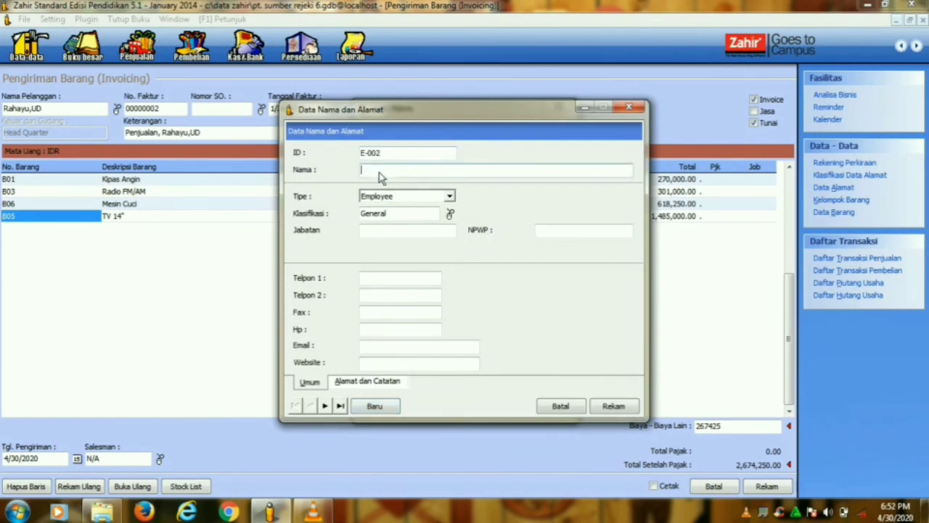
left_click(614, 406)
left_click(550, 407)
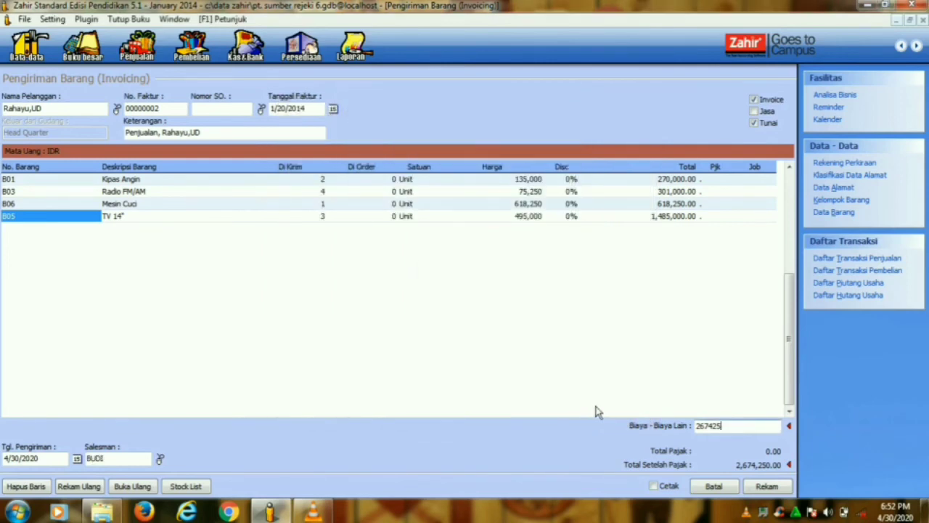
- Set shipping date 1/20/2014, save the invoice at 2,941,675.00, and check the sales list
left_click(294, 108)
key("ctrl+c")
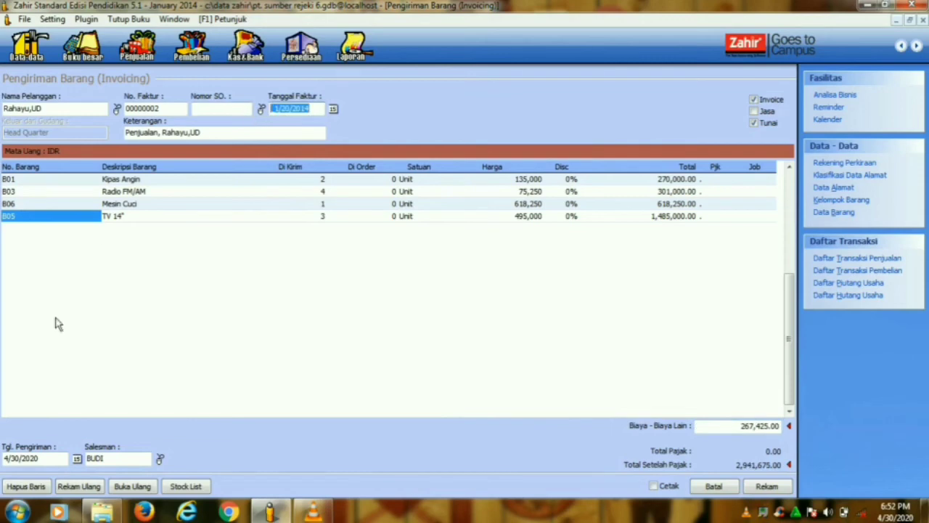
left_click(44, 459)
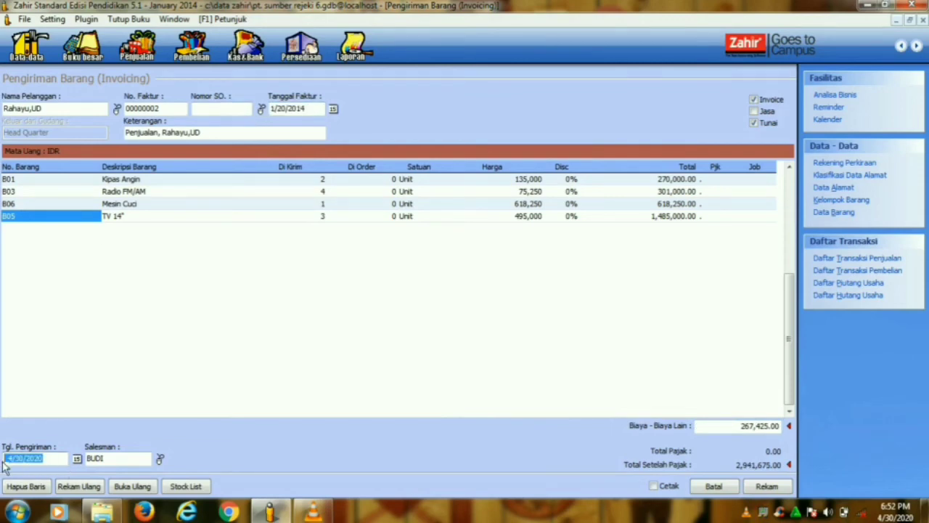
key("ctrl+v")
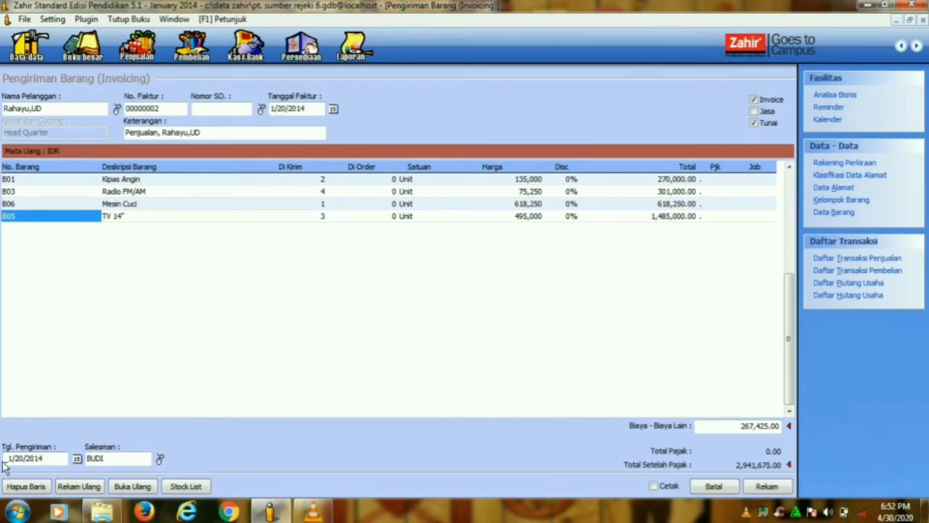
left_click(768, 488)
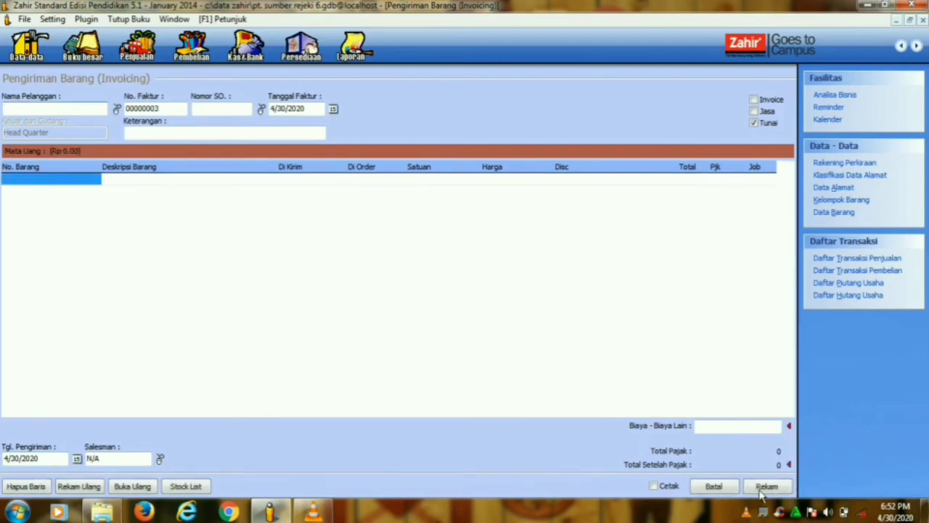
left_click(714, 486)
left_click(519, 395)
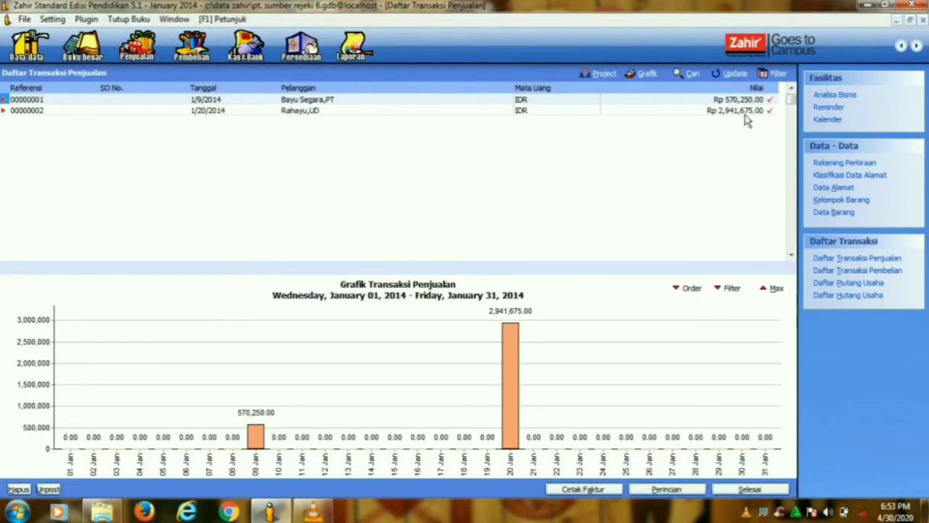
left_click(763, 490)
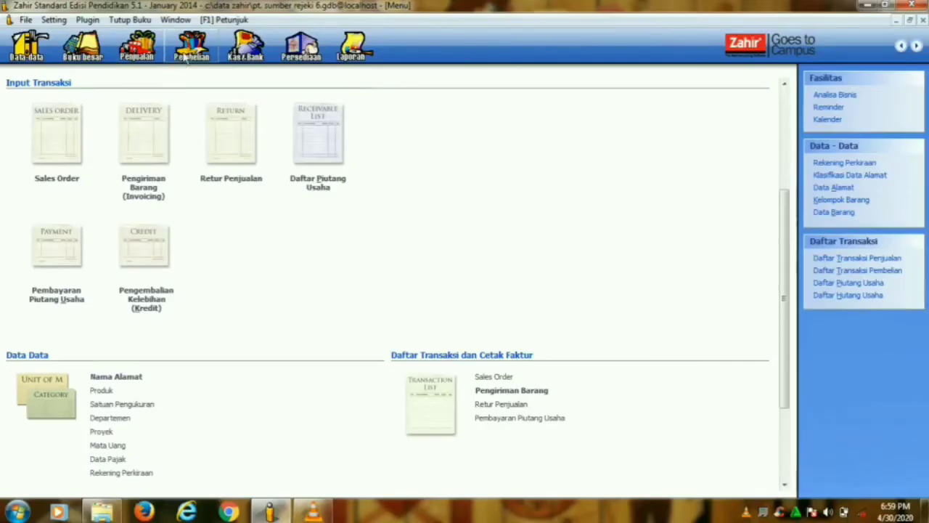
- Switch to the Pembelian (purchases) section
left_click(187, 53)
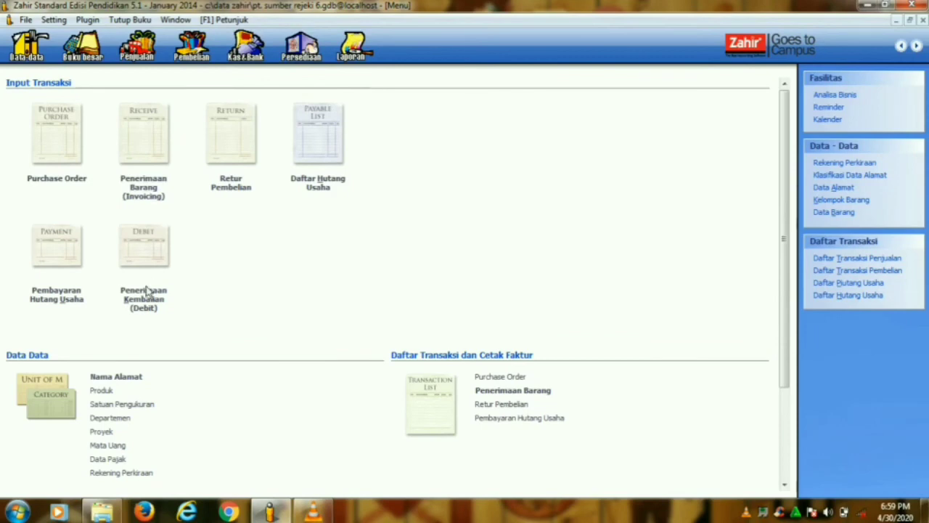
- Start a payable payment from the Bank account to Sinar Elektro,PT
left_click(79, 303)
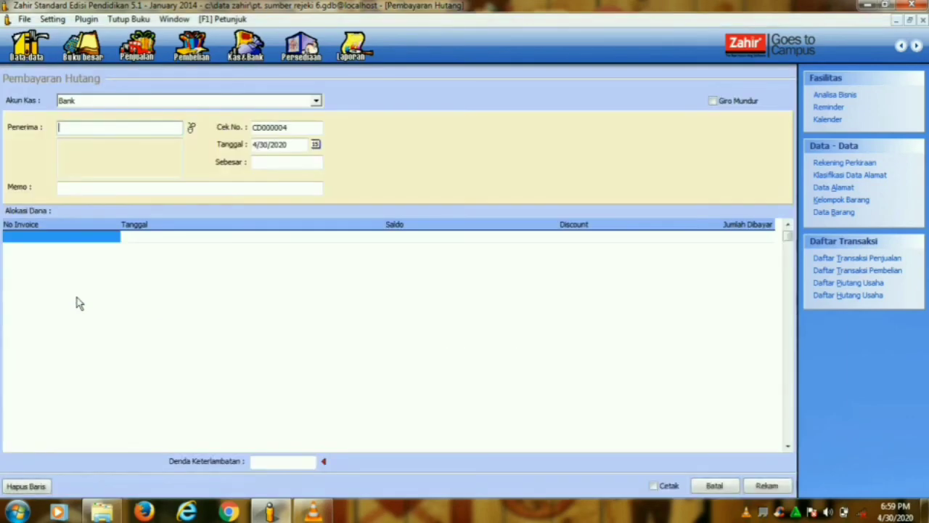
left_click(314, 104)
left_click(228, 131)
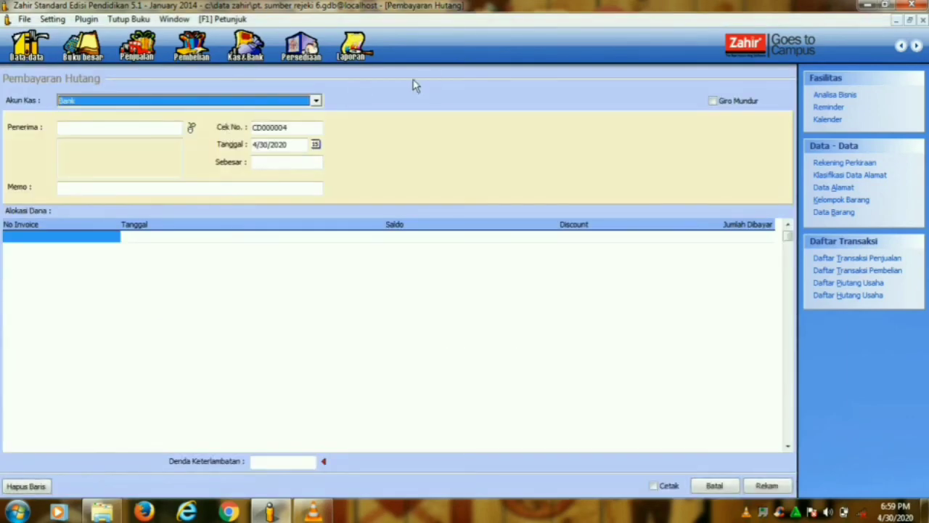
left_click(192, 128)
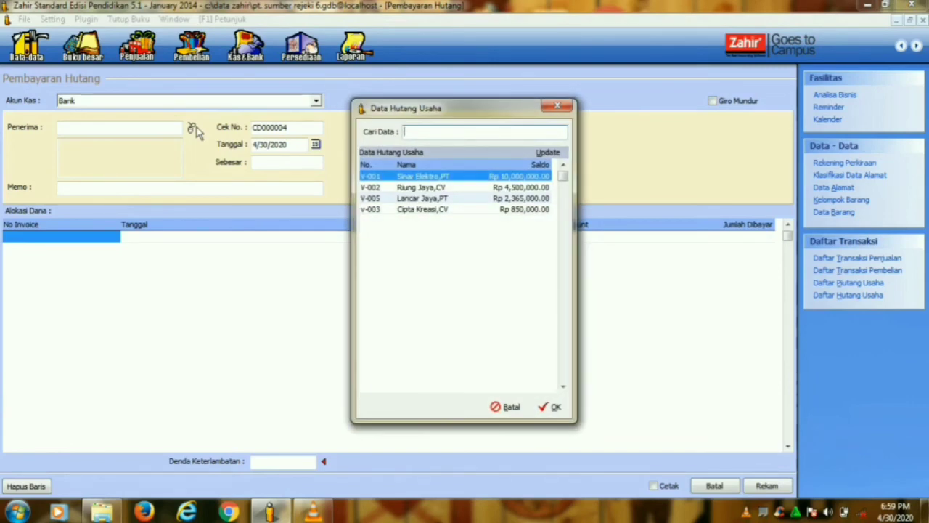
left_click(554, 407)
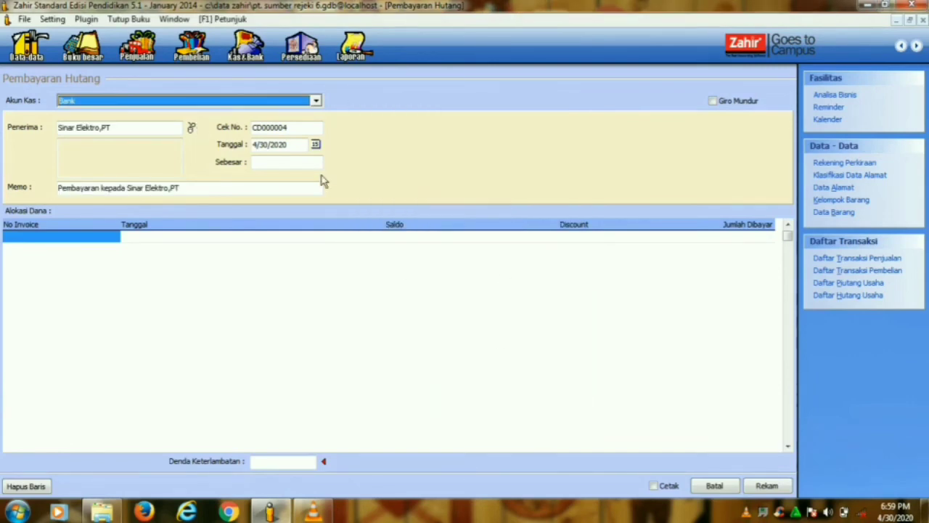
- Date the payment 1/21/2014 and list Sinar Elektro,PT's outstanding invoices
left_click(315, 145)
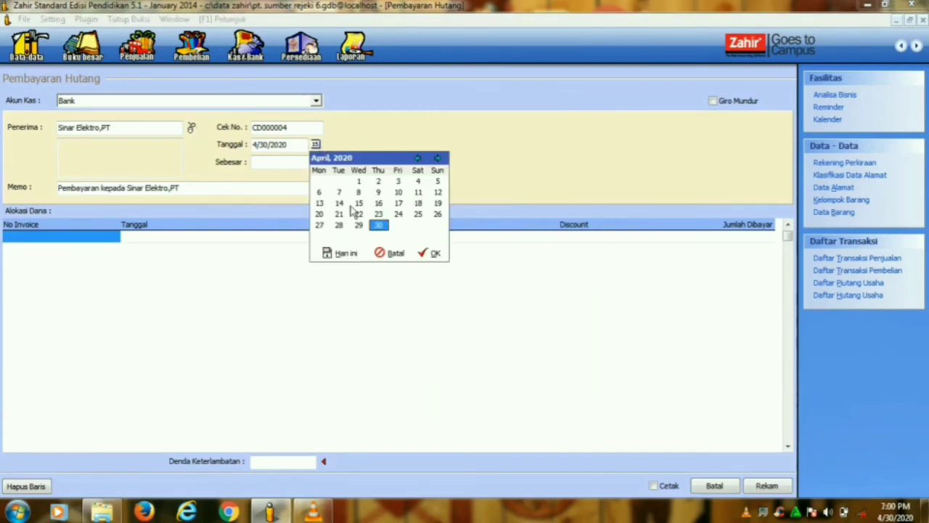
left_click(338, 213)
left_click(417, 157)
left_click(418, 157)
left_click(418, 157)
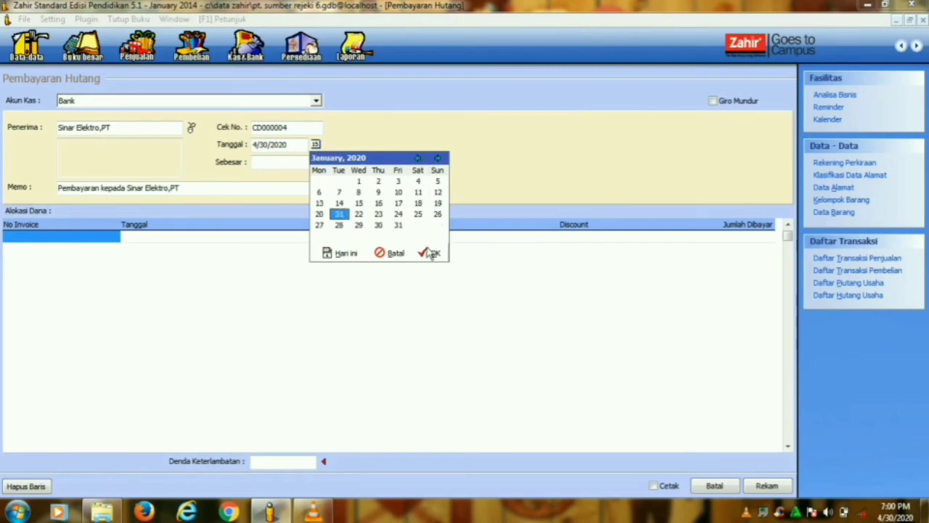
left_click(431, 253)
left_click(290, 145)
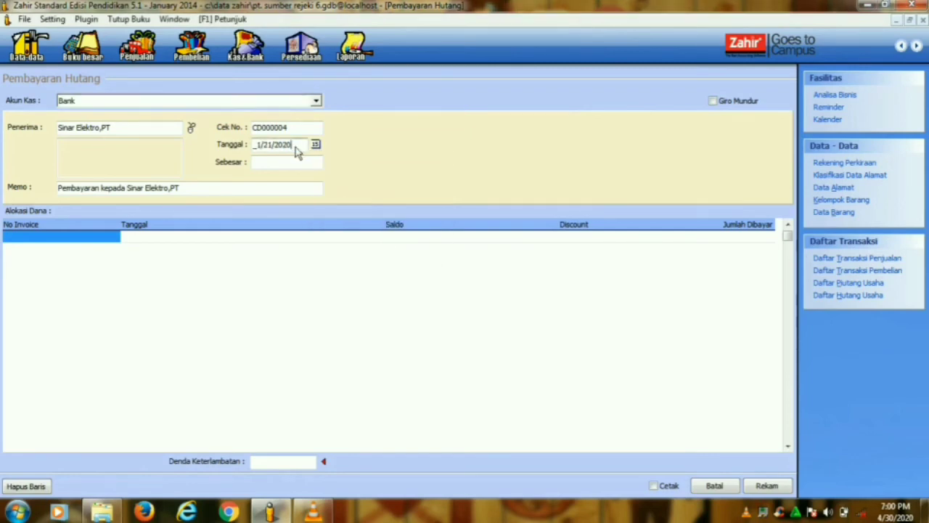
left_click_drag(296, 150, 287, 155)
type("14")
double_click(47, 237)
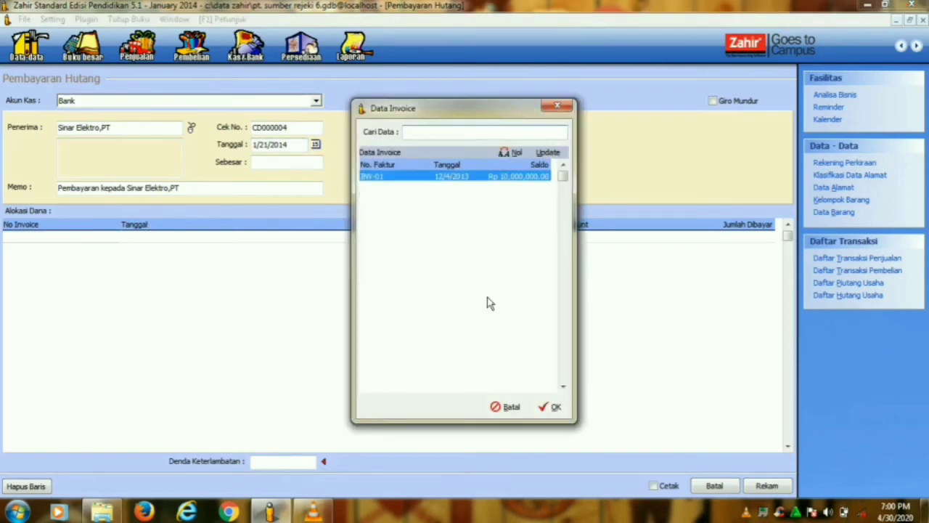
- Allocate Rp 4,725,000 of the payment to invoice INV-01
left_click(554, 405)
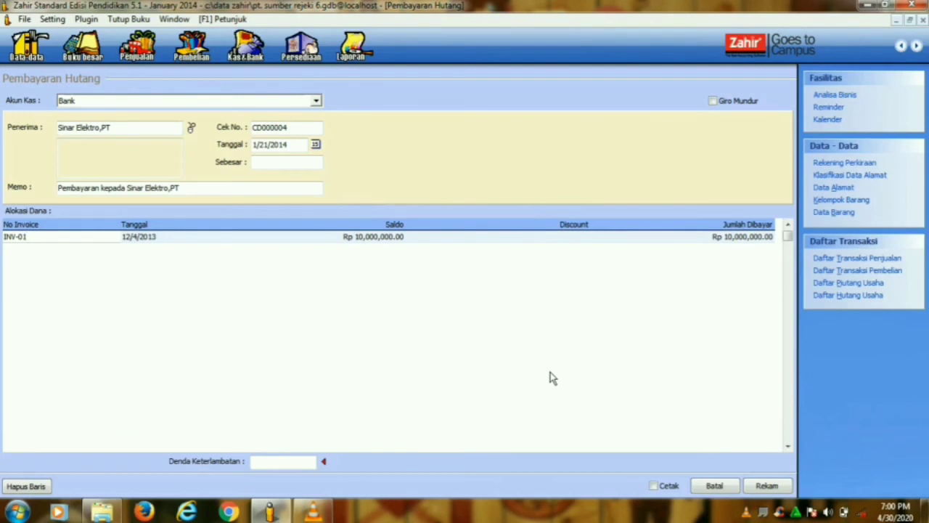
left_click(718, 240)
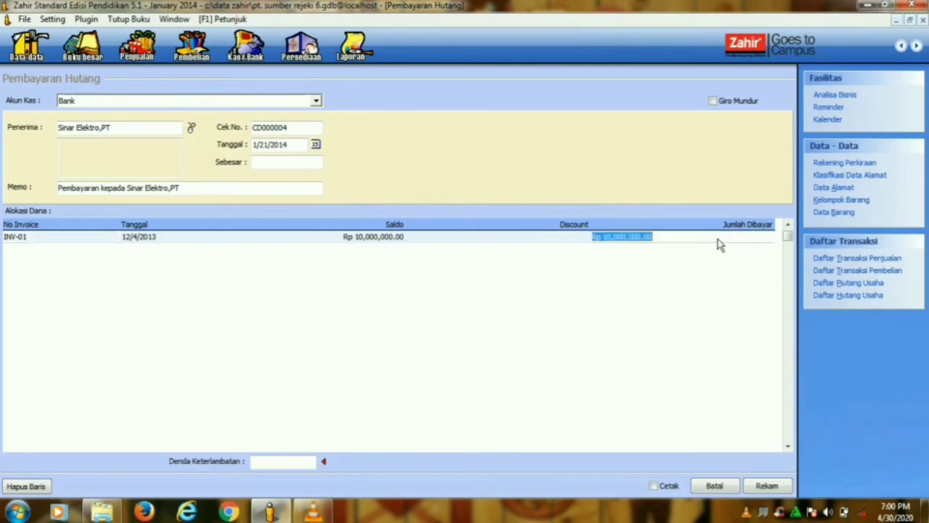
type("4725000")
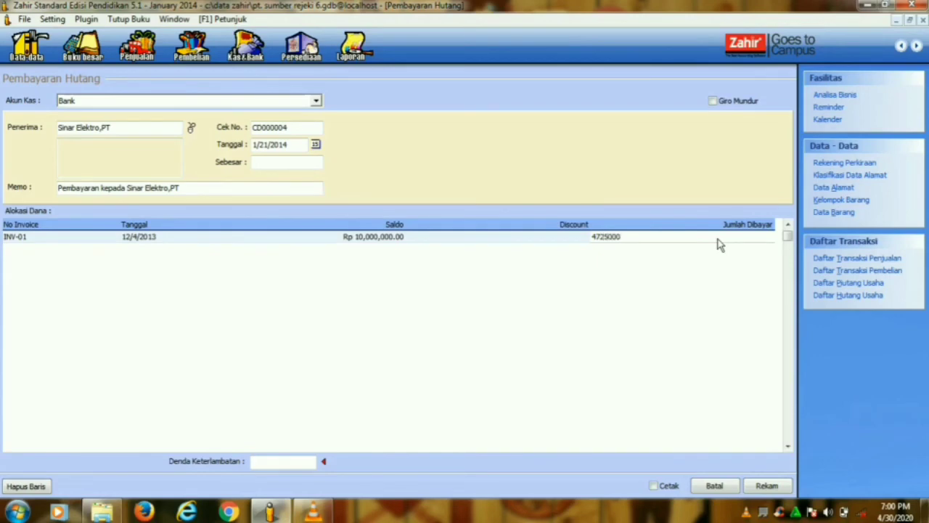
left_click(548, 240)
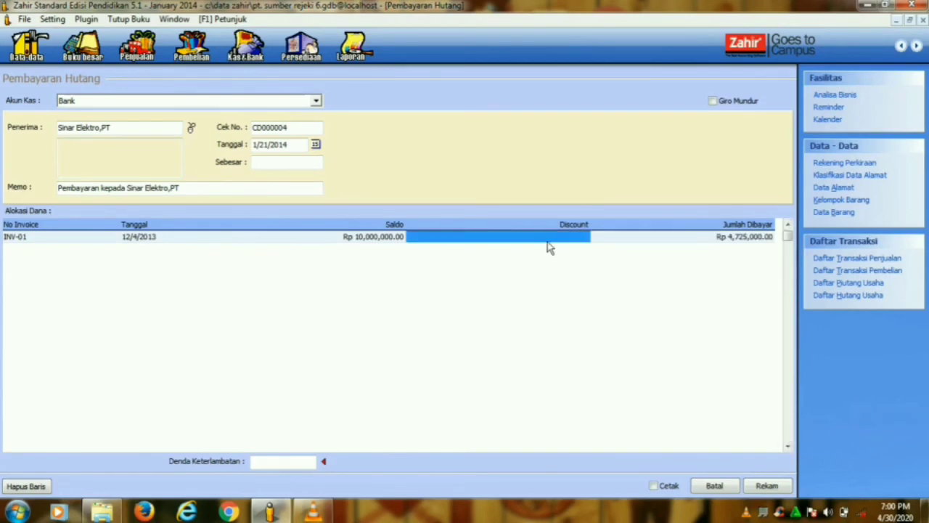
- Set the payment total from the allocation, mark it as a Giro Mundur, and record it
left_click(296, 164)
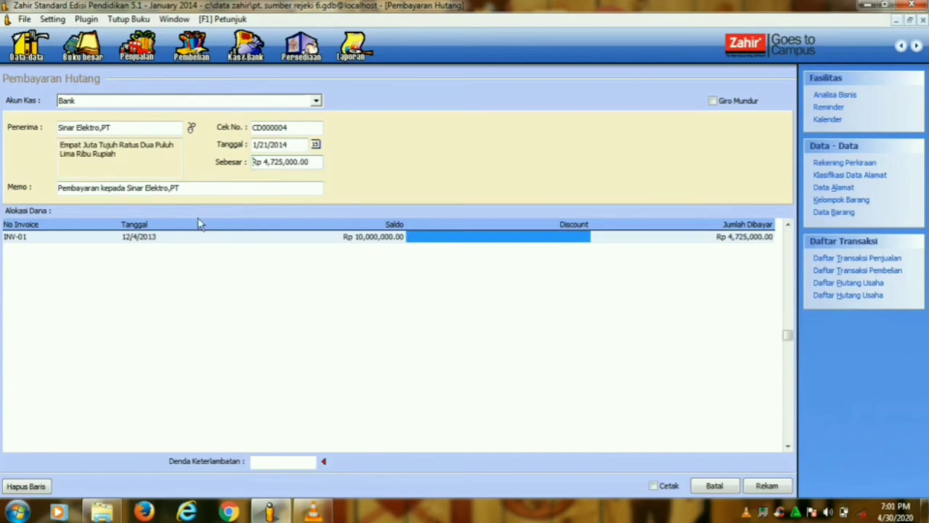
left_click(713, 102)
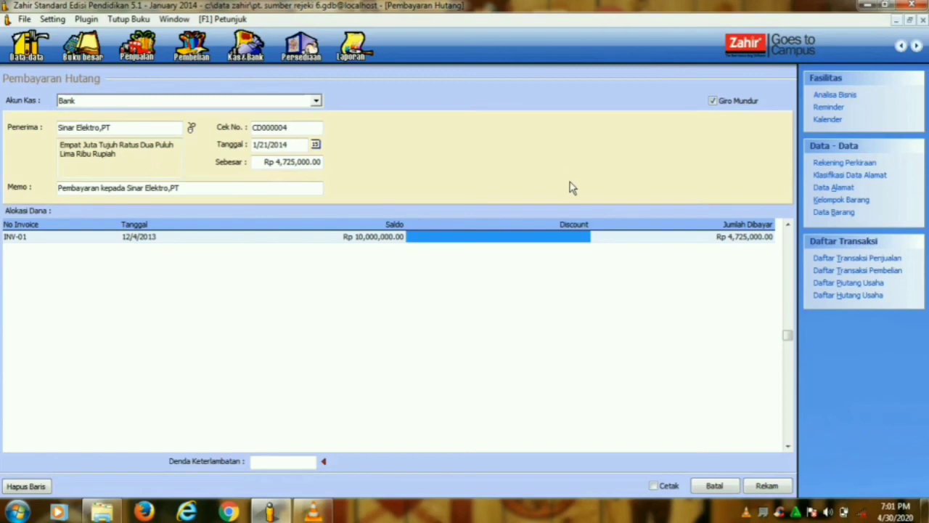
left_click(753, 486)
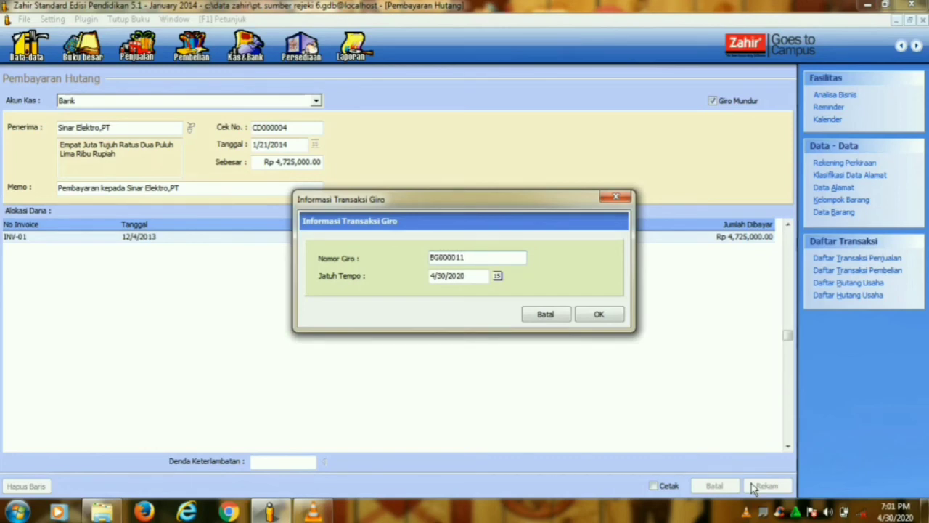
- Set the giro due date (Jatuh Tempo) to 1/28/2020
left_click(498, 276)
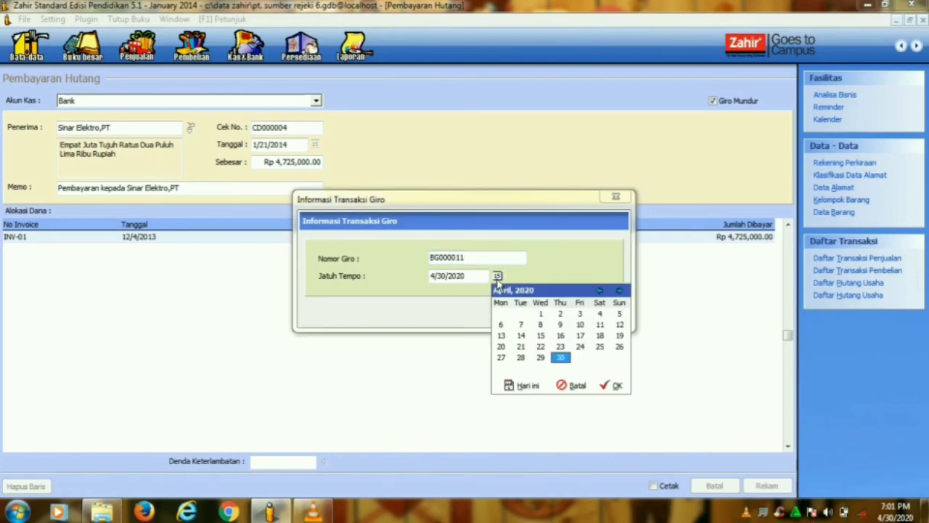
left_click(521, 346)
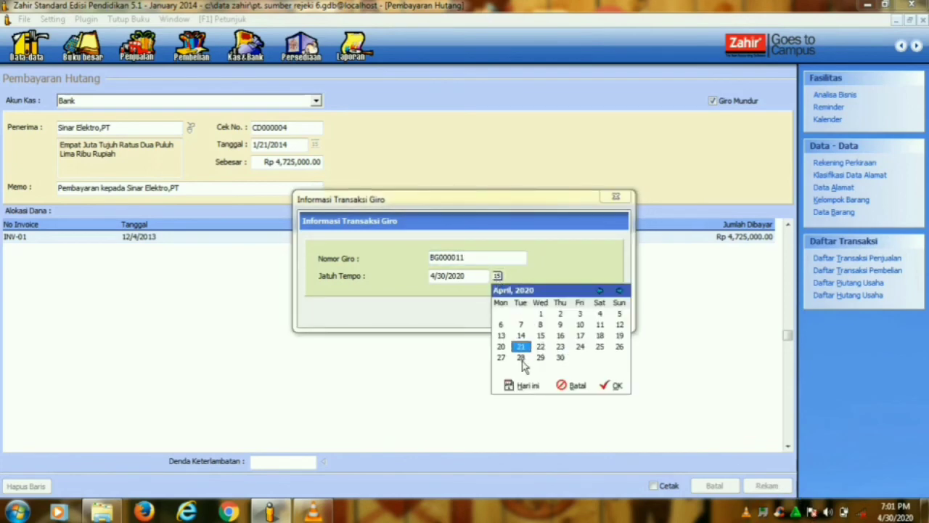
left_click(521, 358)
left_click(600, 291)
left_click(600, 290)
left_click(600, 291)
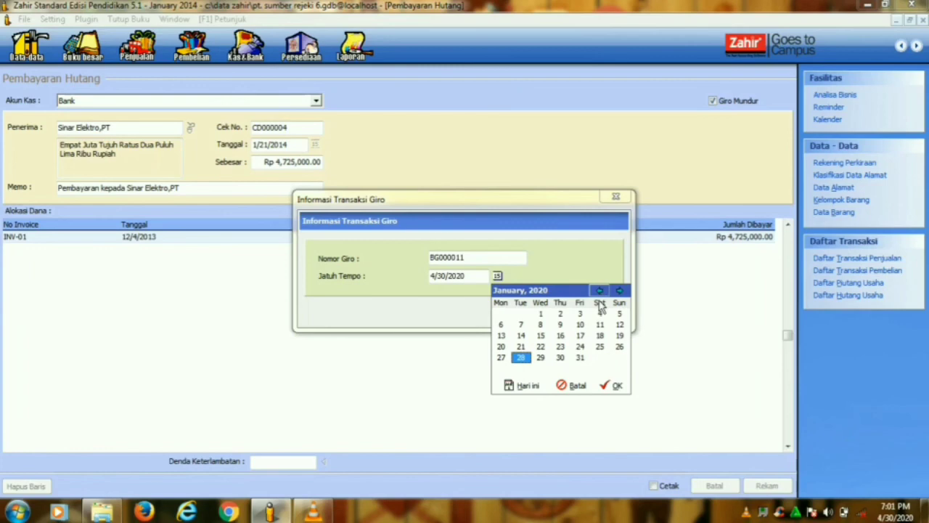
left_click(618, 385)
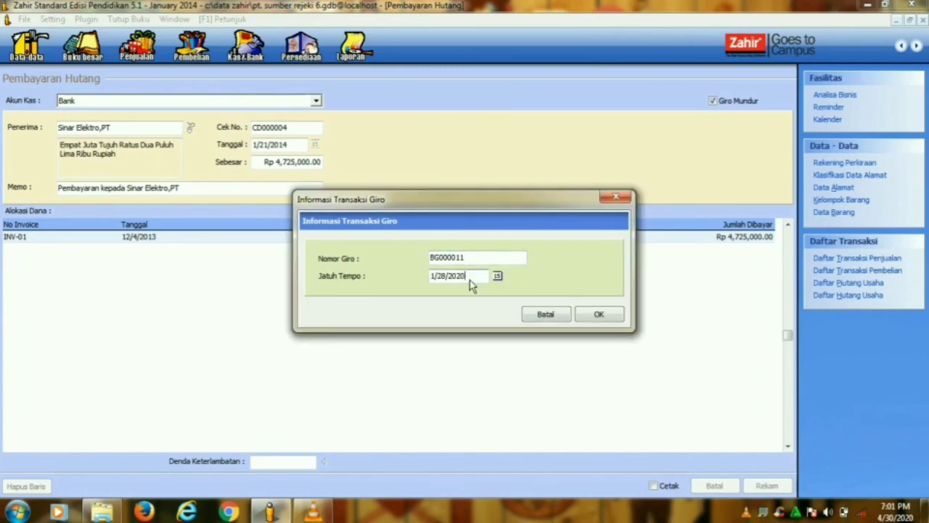
- Confirm the giro details and accept moving the transaction date to 1/28/2014
left_click(597, 316)
left_click(435, 291)
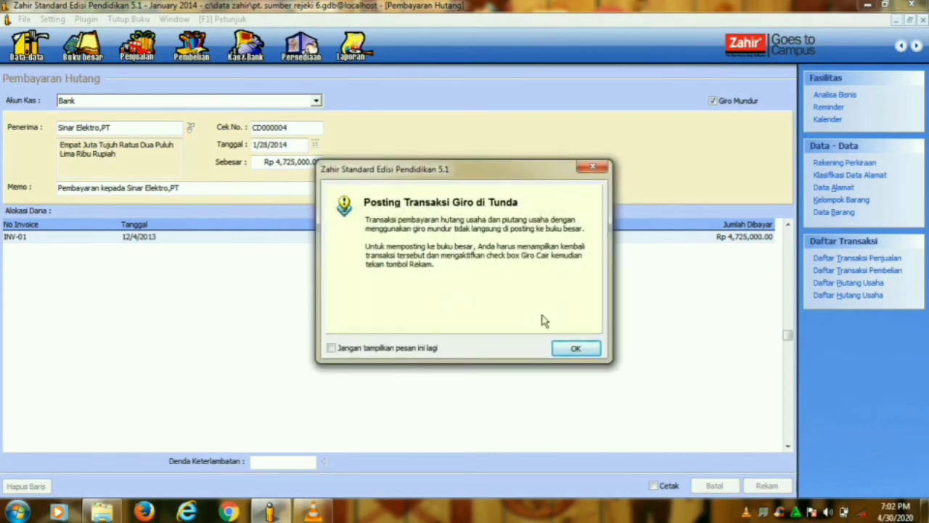
left_click(576, 349)
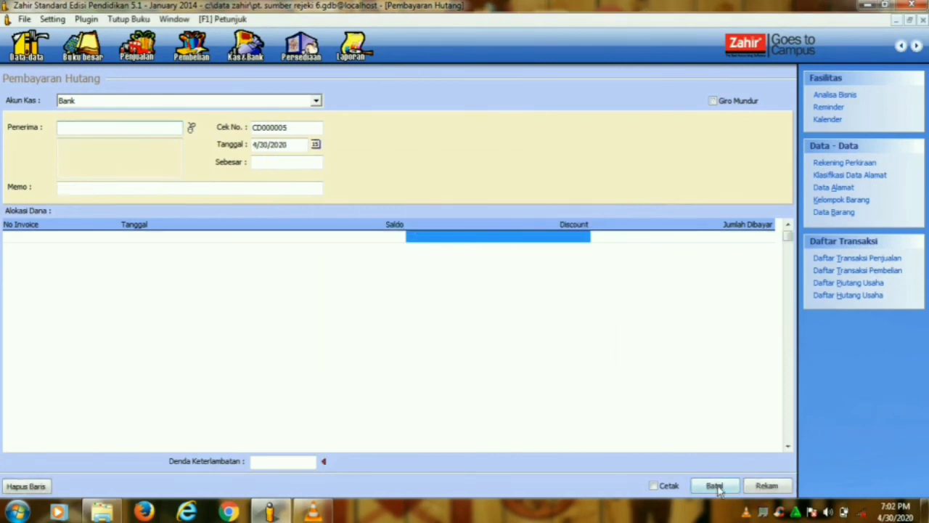
- Review the debt payment list showing CD000003 (Rp 1,250,000) and CD000004 (Rp 4,725,000)
left_click(717, 486)
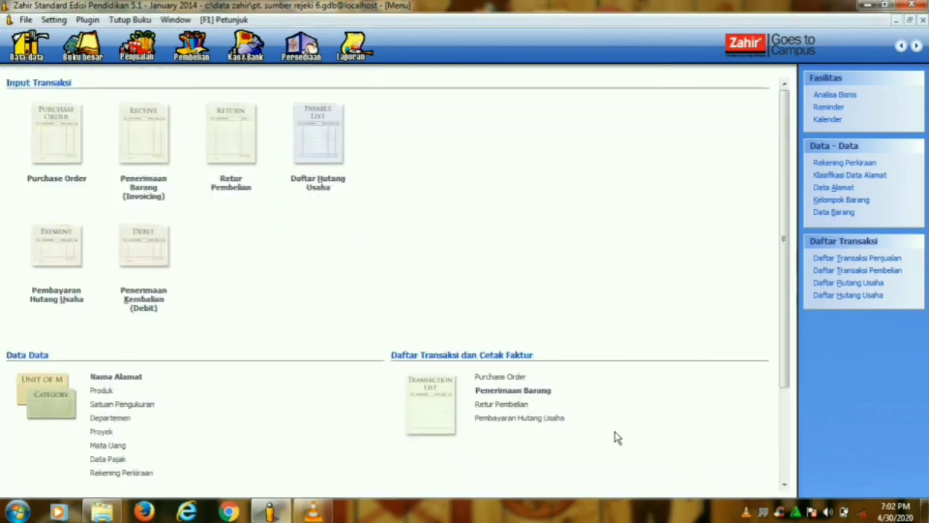
left_click(507, 419)
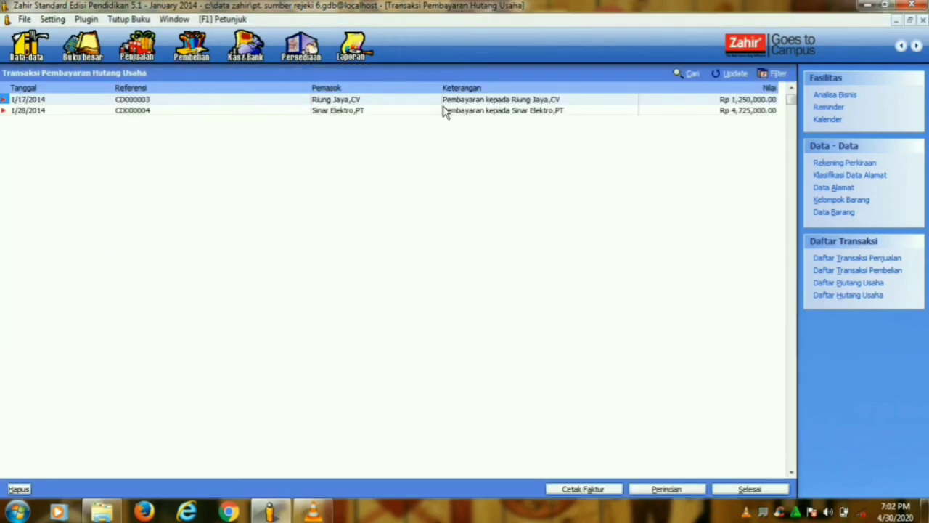
left_click(692, 111)
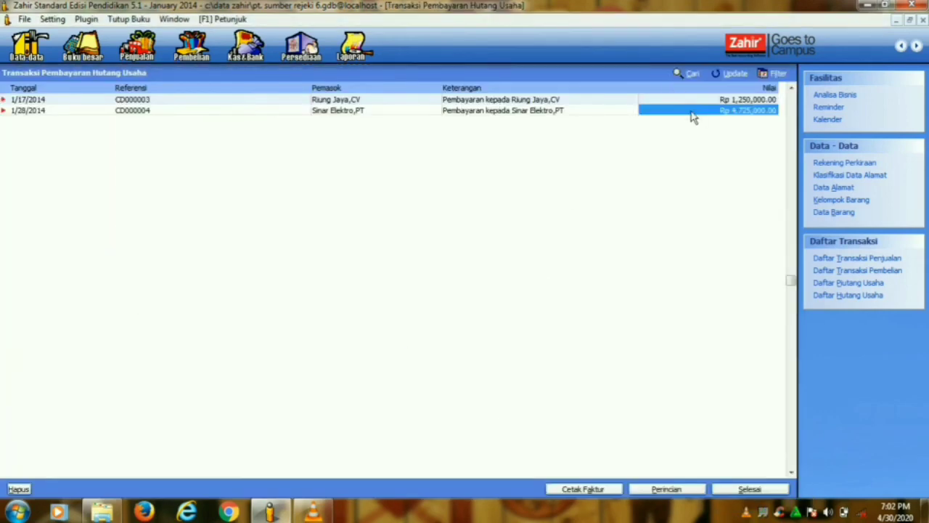
left_click(735, 489)
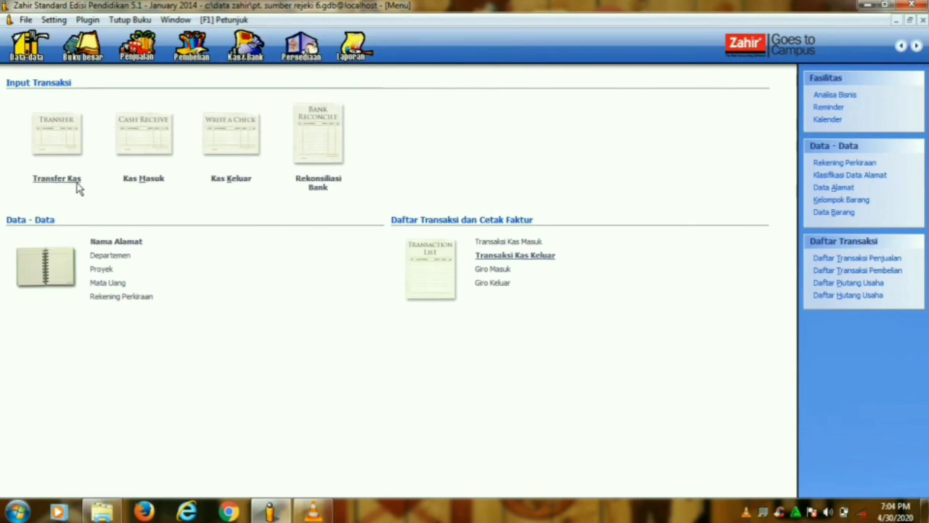
- Start a new transfer from the Kas account to the Bank account
left_click(77, 182)
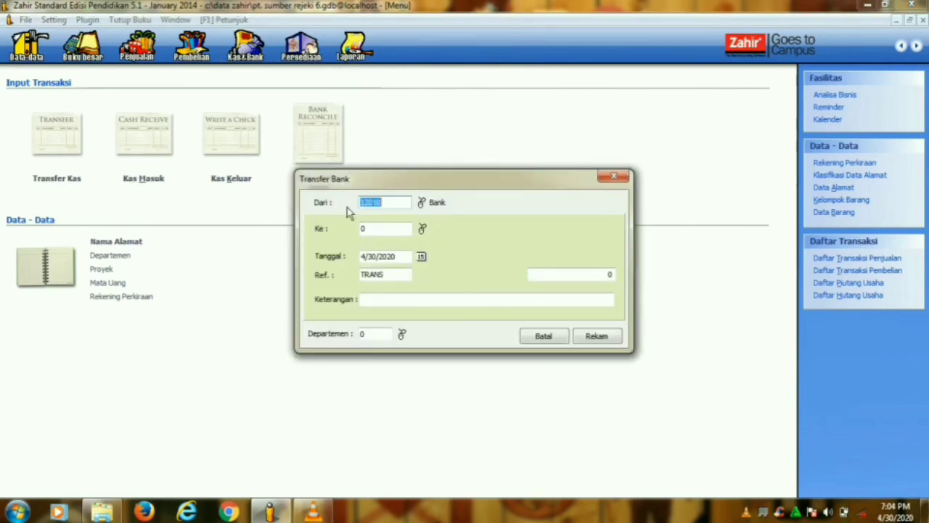
left_click(421, 204)
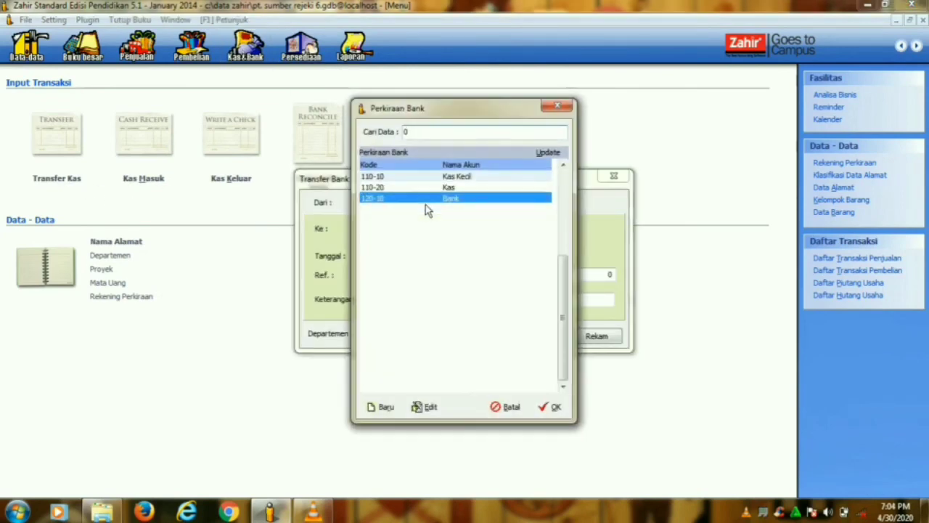
left_click(458, 187)
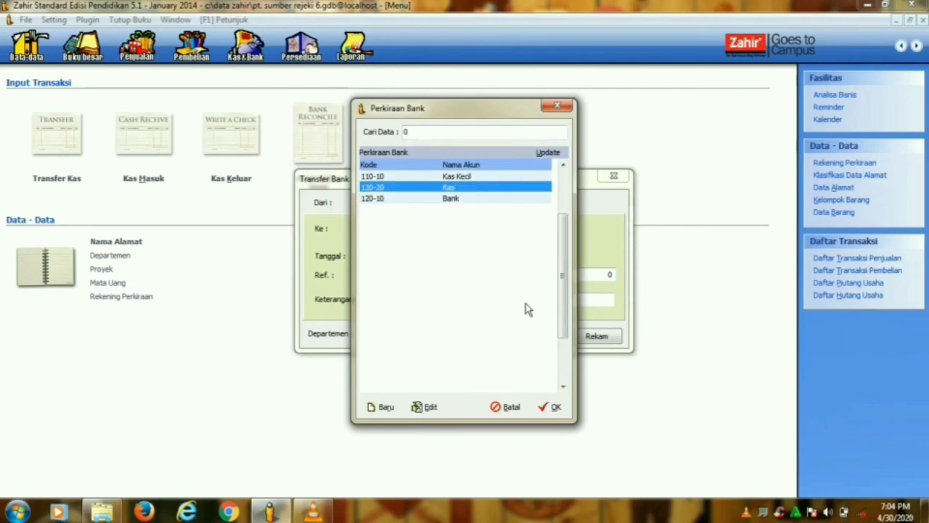
left_click(555, 407)
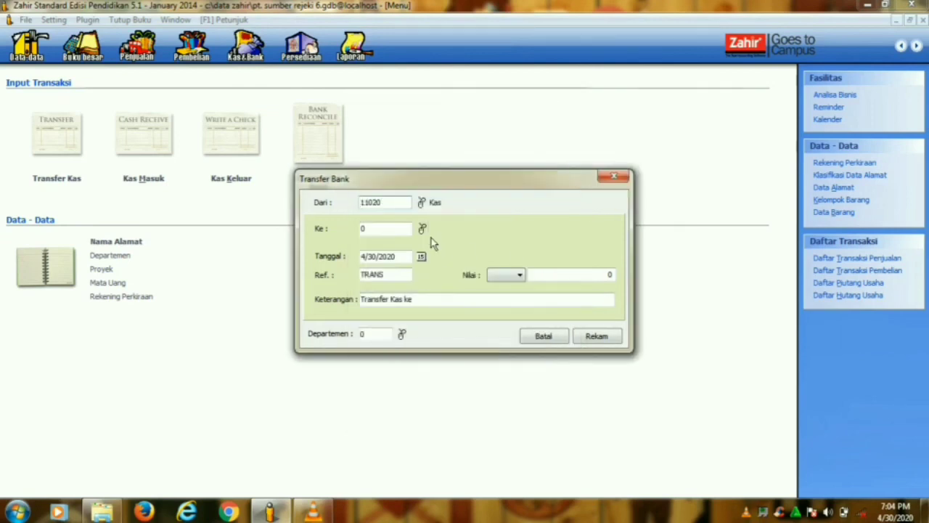
left_click(429, 234)
left_click(452, 198)
left_click(552, 407)
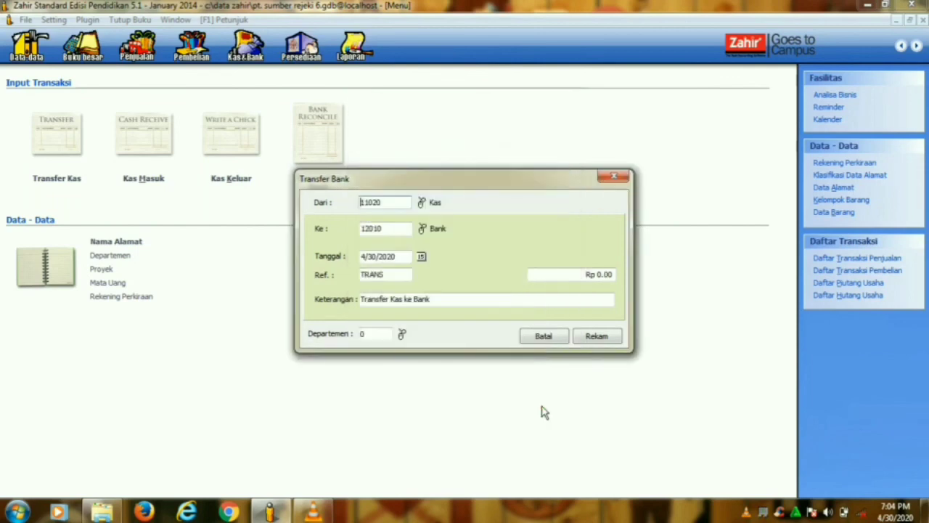
- Date the transfer 1/24/2014, enter Rp 1,280,000, and save it
left_click(422, 256)
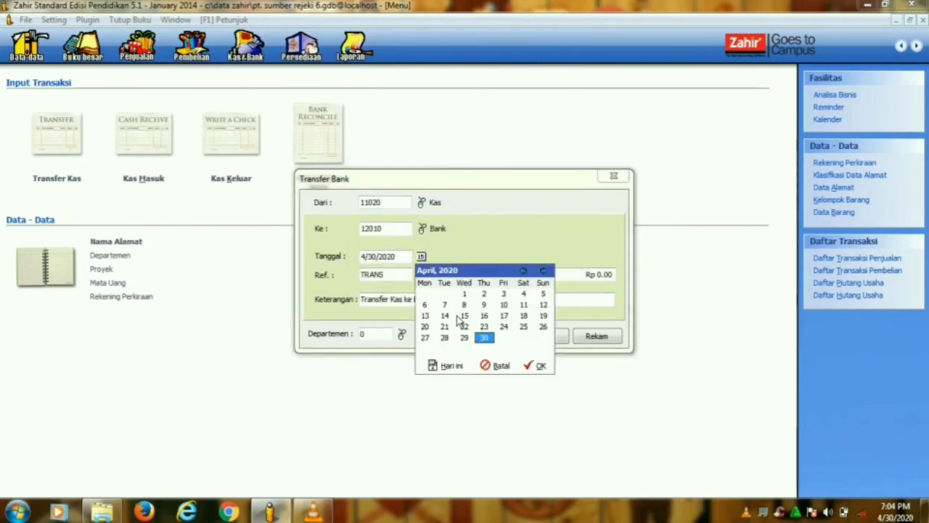
left_click(504, 326)
left_click(524, 270)
double_click(528, 270)
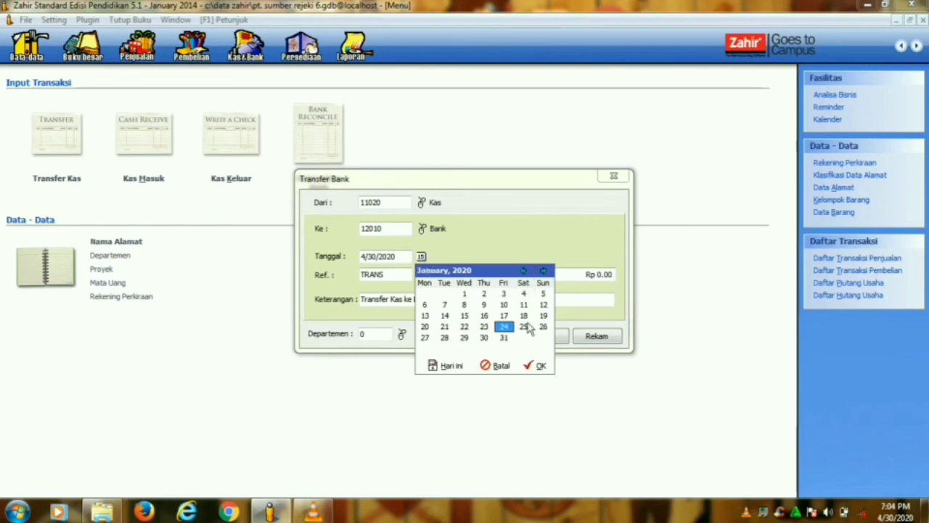
left_click(537, 366)
left_click_drag(405, 260, 390, 264)
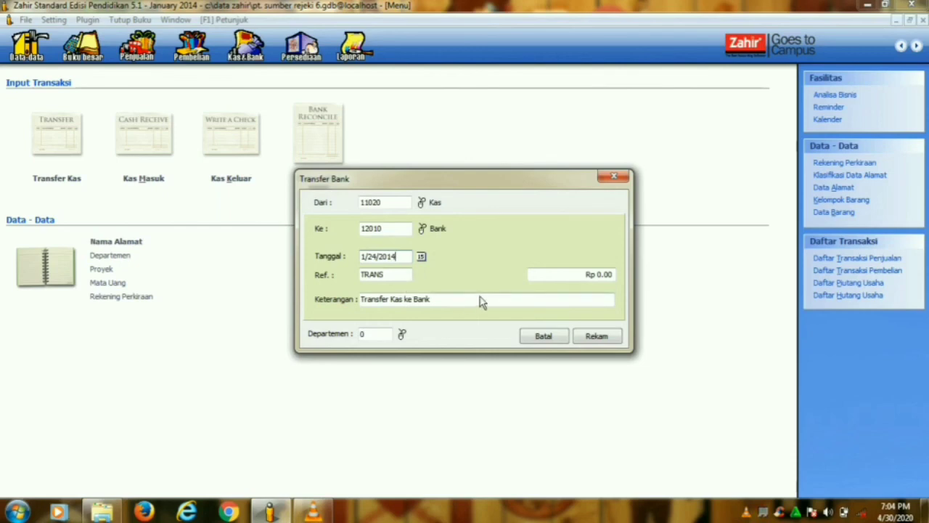
left_click(606, 280)
type("1")
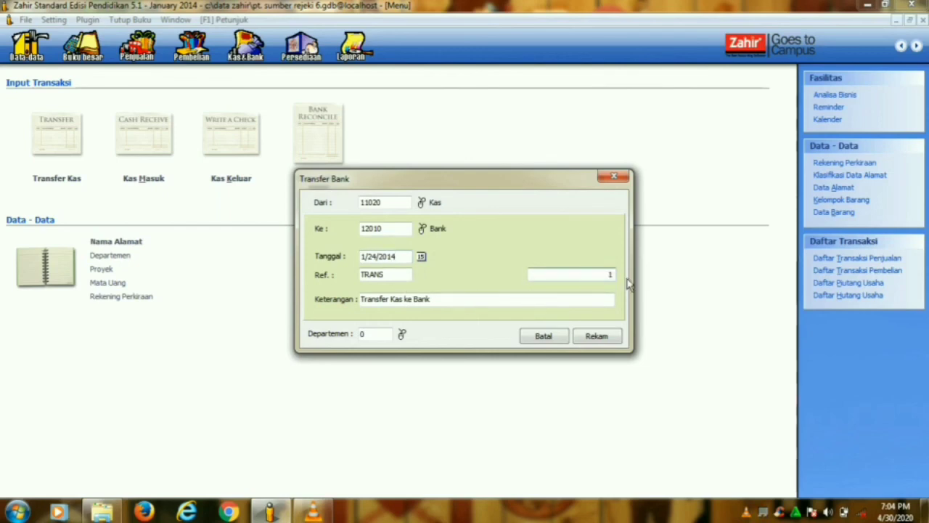
type("280000")
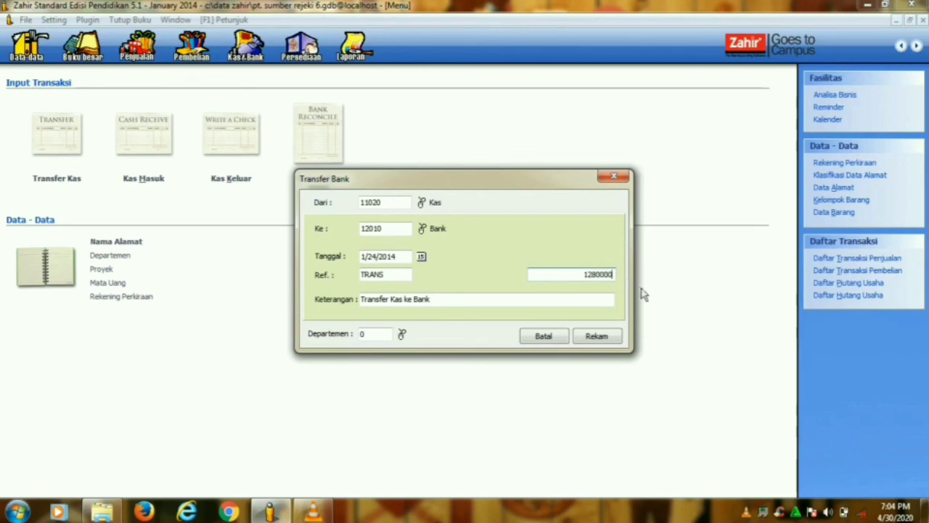
left_click(594, 335)
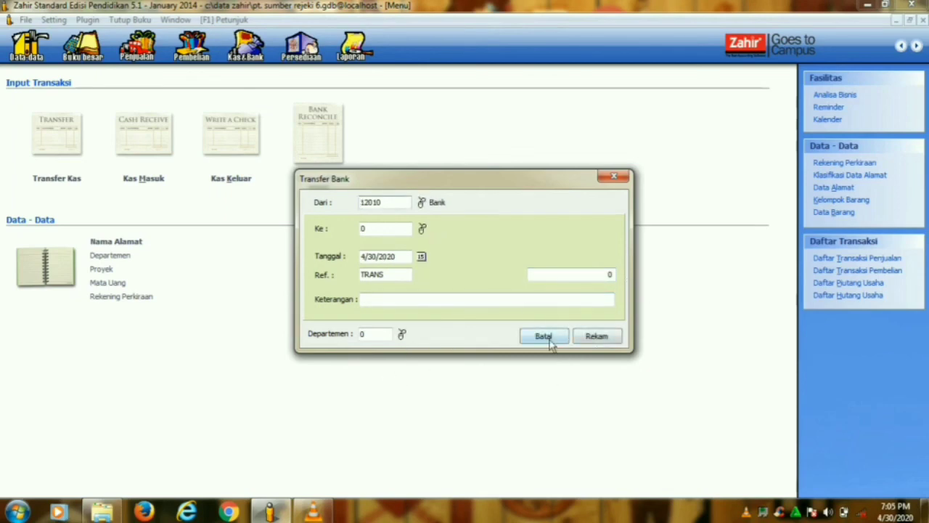
left_click(543, 337)
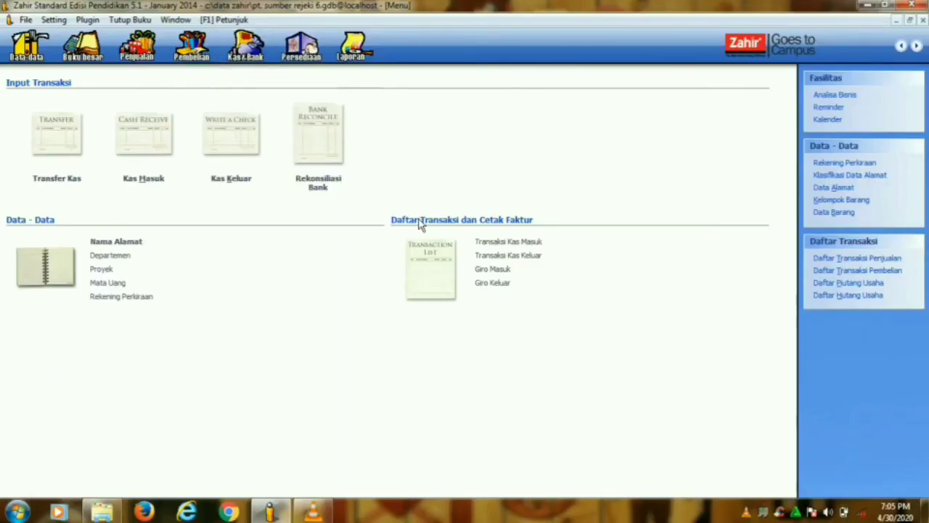
- Clear giro BG000011 for Sinar Elektro,PT and post the Rp 4,725,000 payment
left_click(482, 283)
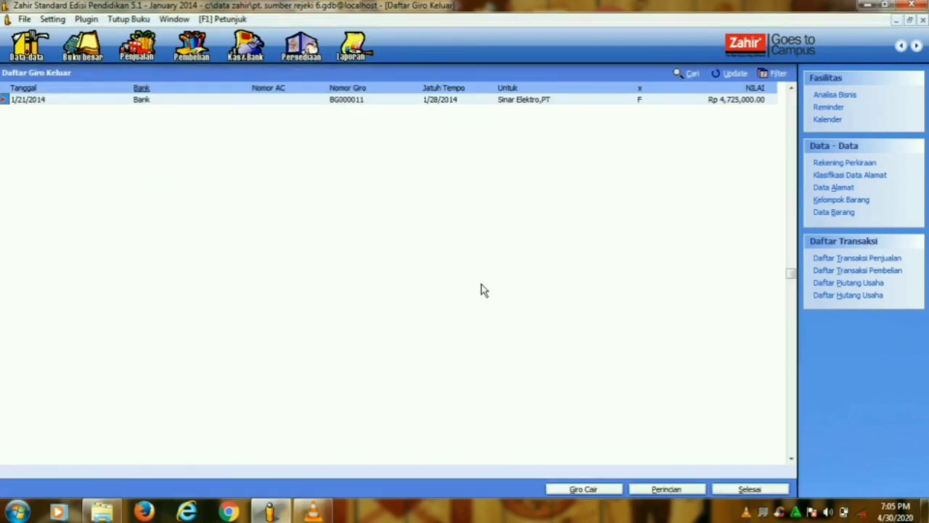
left_click(546, 101)
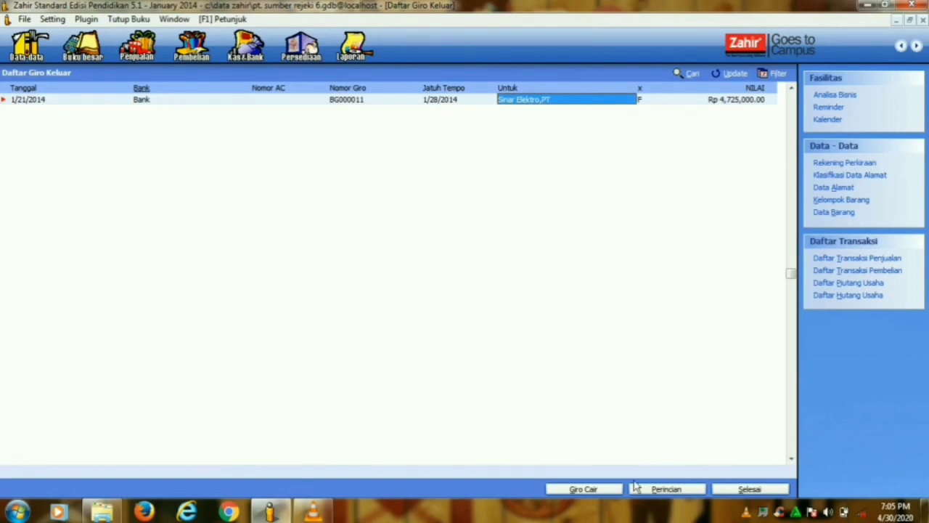
left_click(612, 490)
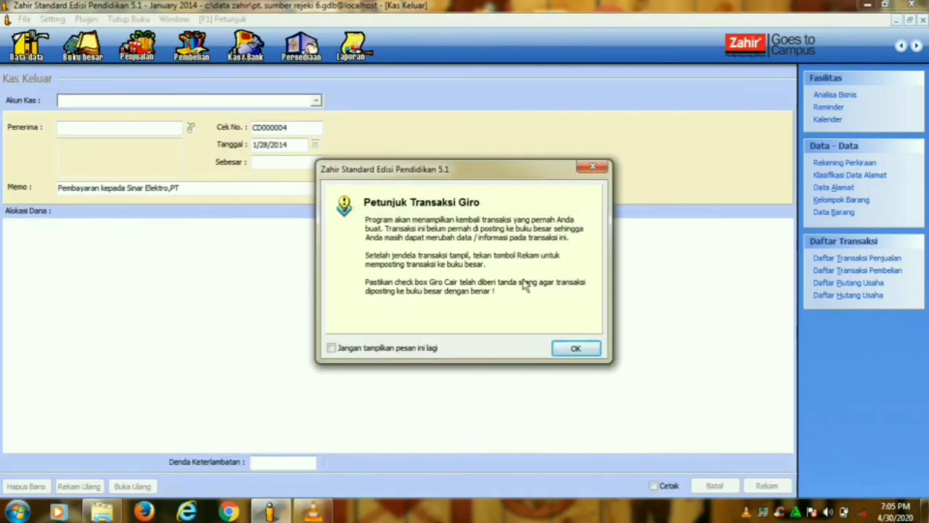
left_click(572, 348)
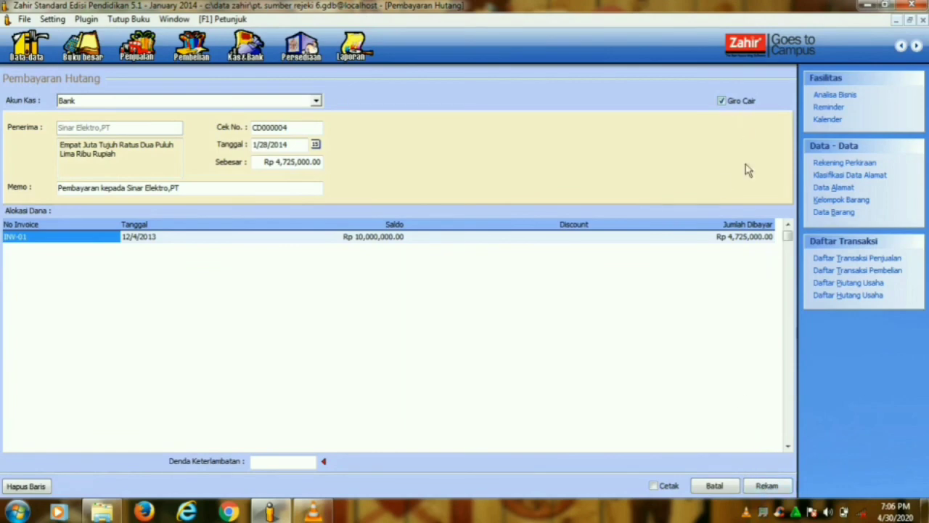
left_click(759, 488)
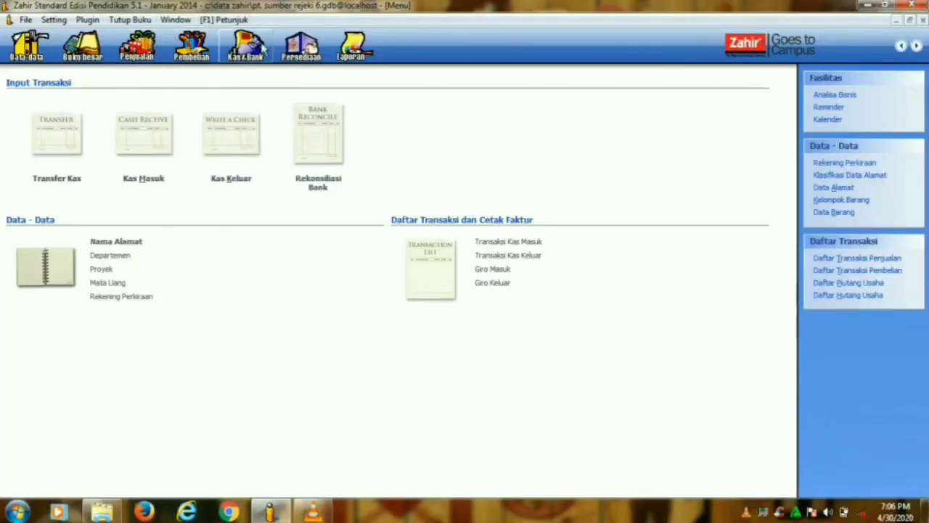
- Open the Persediaan (inventory) module
left_click(300, 45)
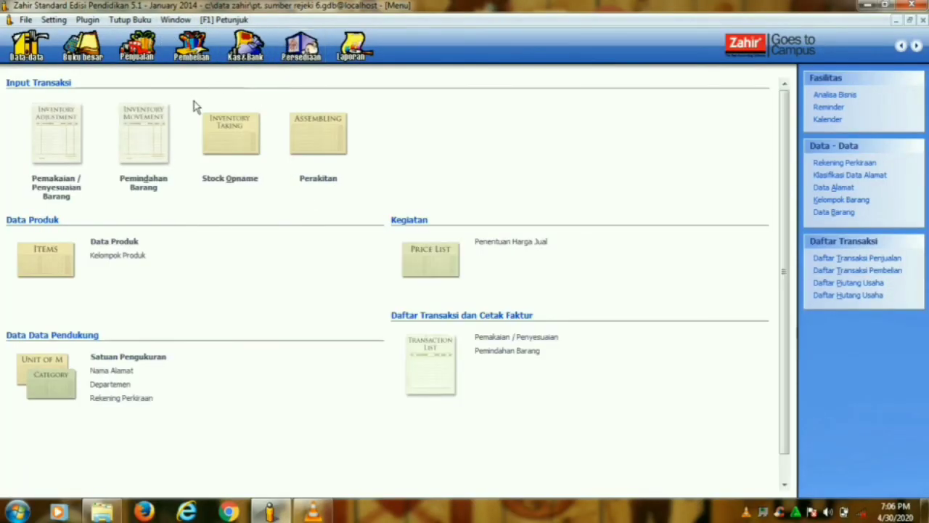
- Start a new inventory adjustment with item B04 TV 20" at quantity 1
left_click(65, 196)
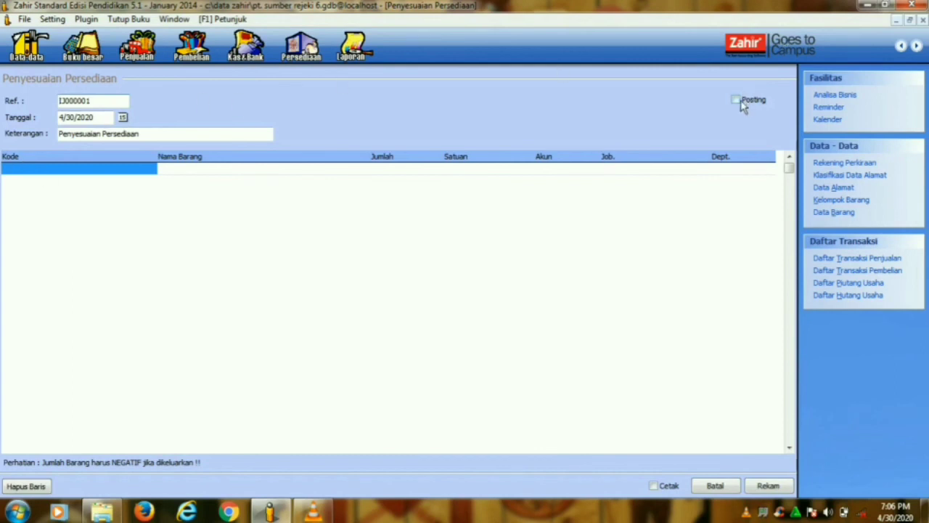
double_click(102, 171)
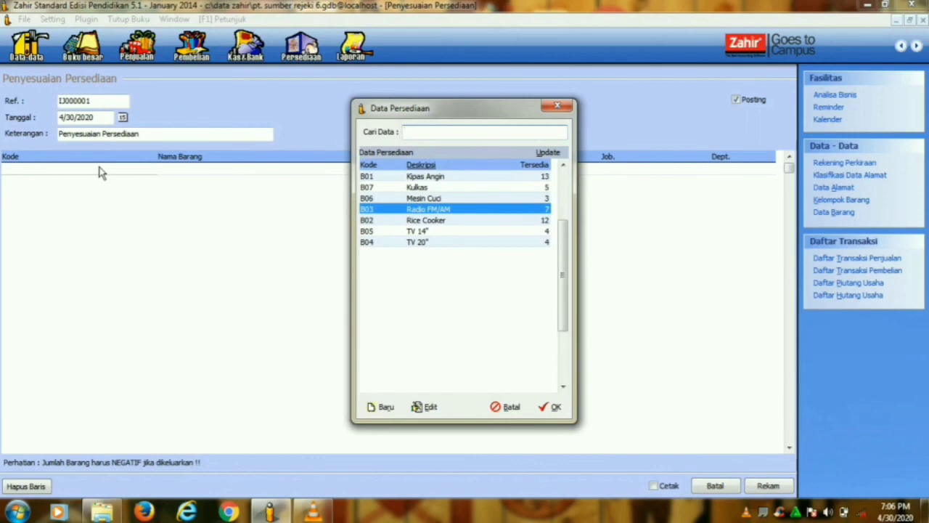
left_click(400, 244)
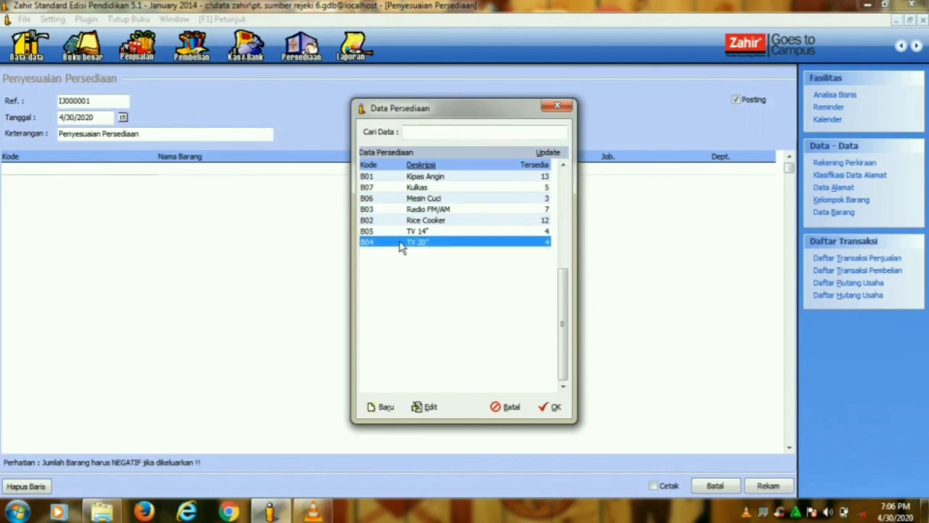
left_click(553, 406)
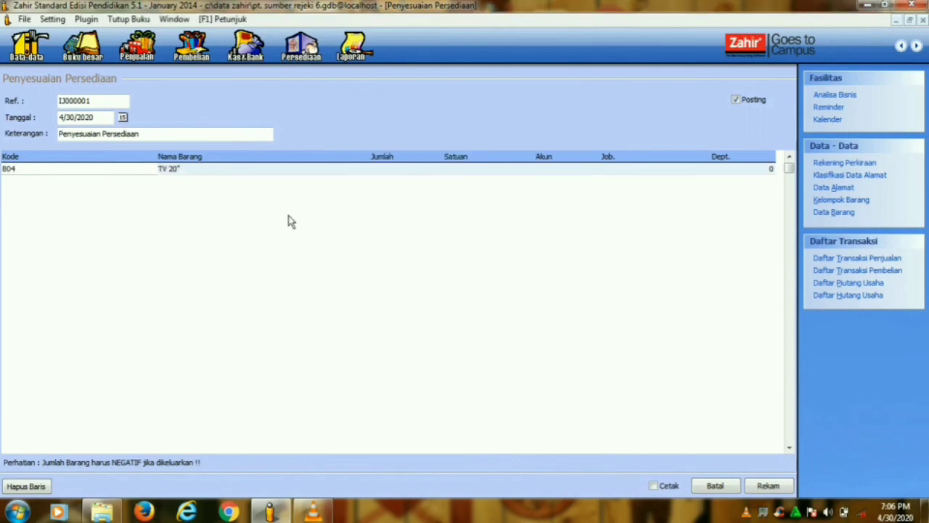
type("1")
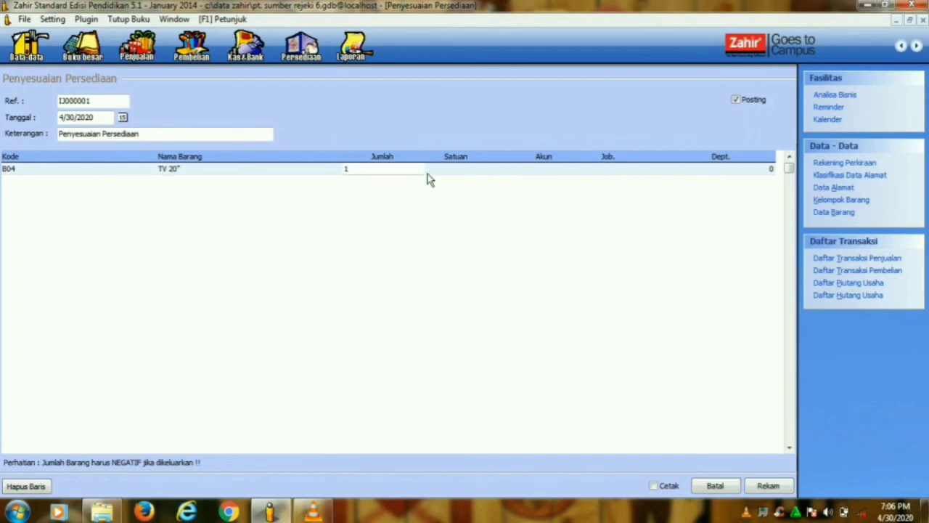
key("Return")
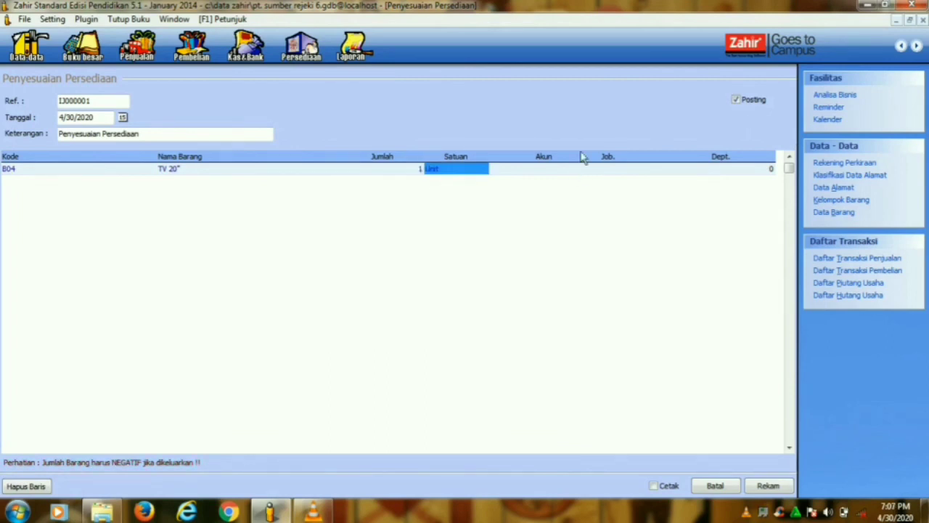
- Set the adjustment date to 1/29/2014
left_click(122, 118)
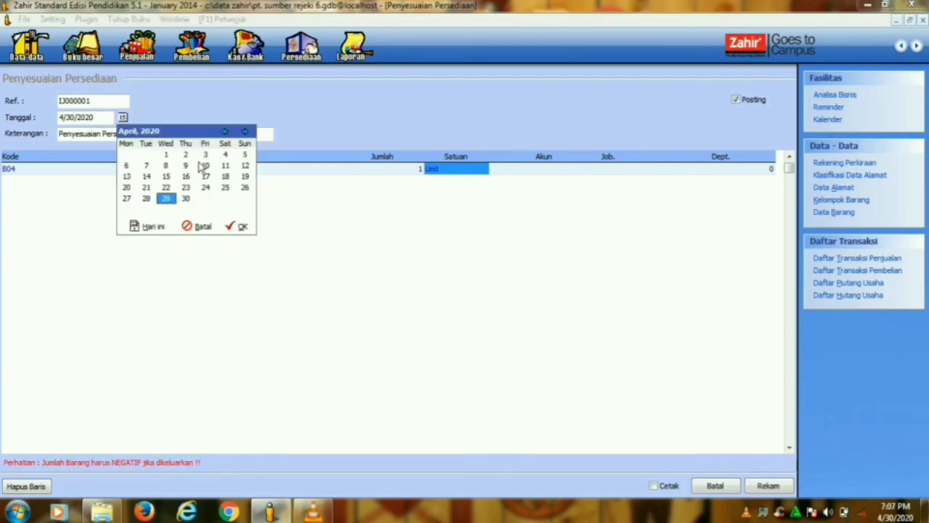
left_click(226, 131)
left_click(226, 131)
left_click(226, 131)
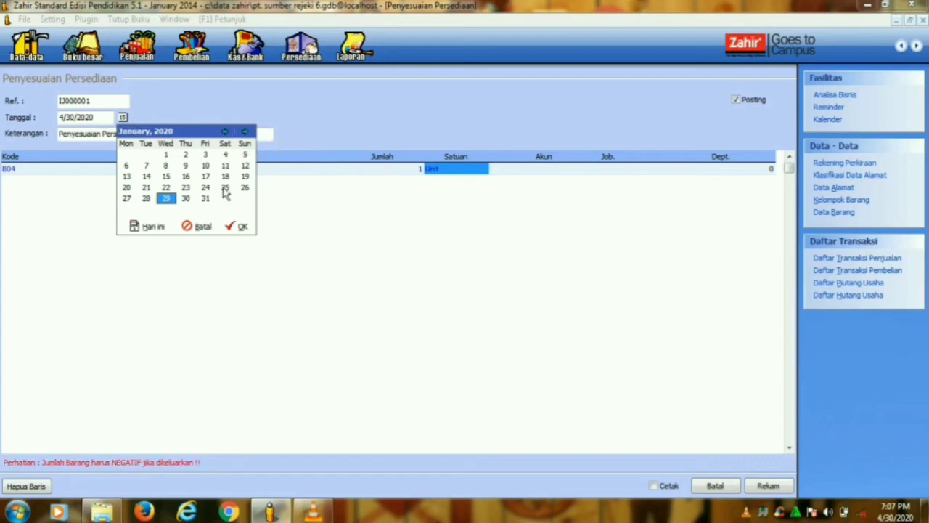
left_click(241, 227)
left_click_drag(103, 118, 94, 119)
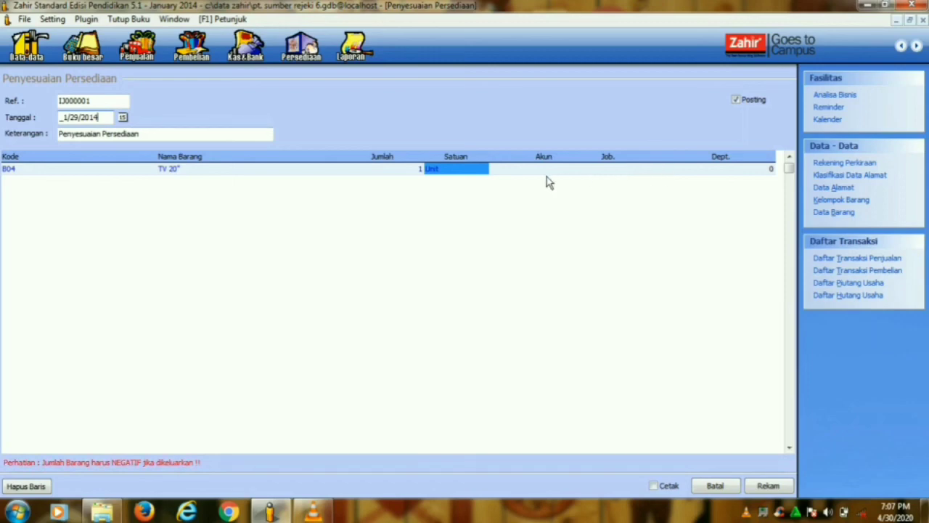
- Charge the TV 20" line to account 5-2030, leaving project and department blank
left_click(510, 172)
type("1")
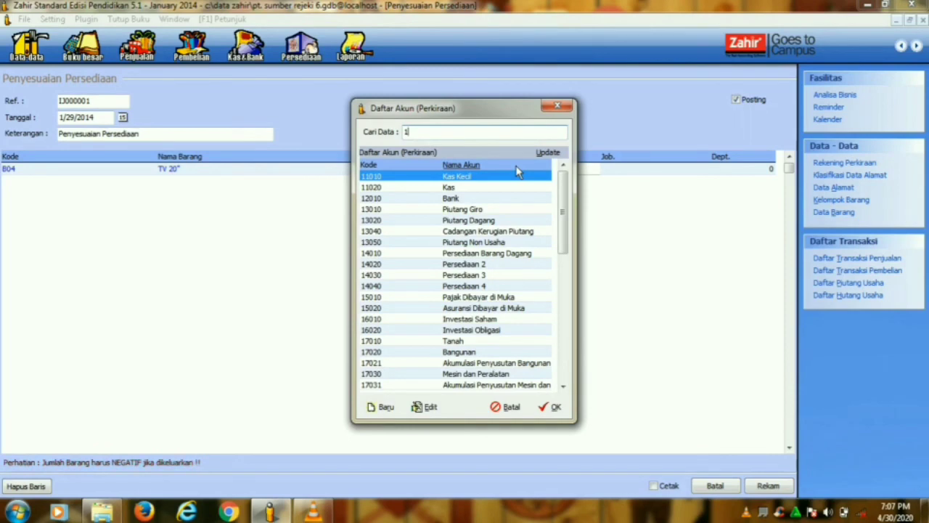
key("BackSpace")
type("KERUSA")
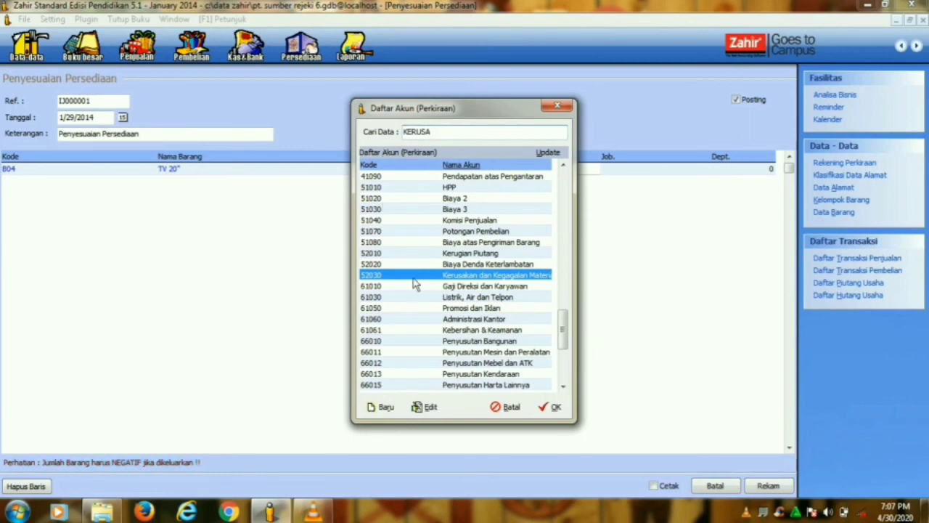
left_click(555, 408)
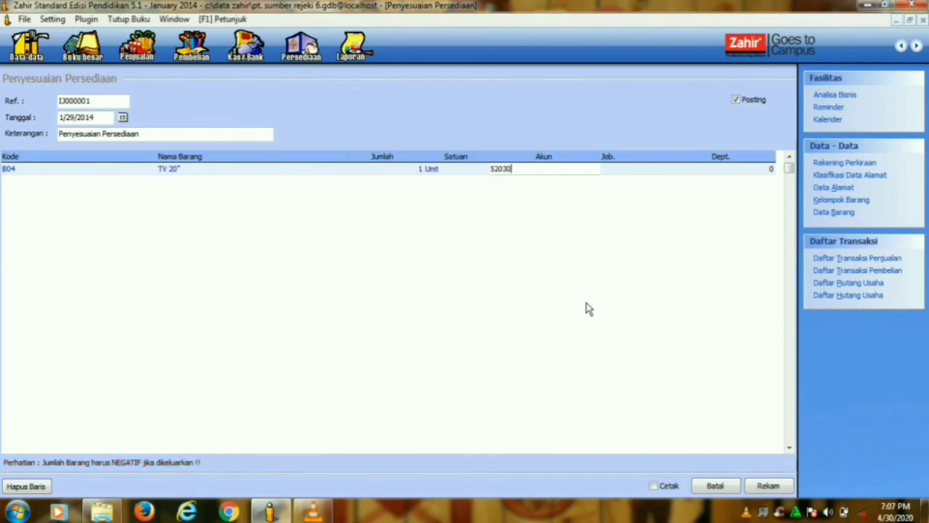
left_click(639, 176)
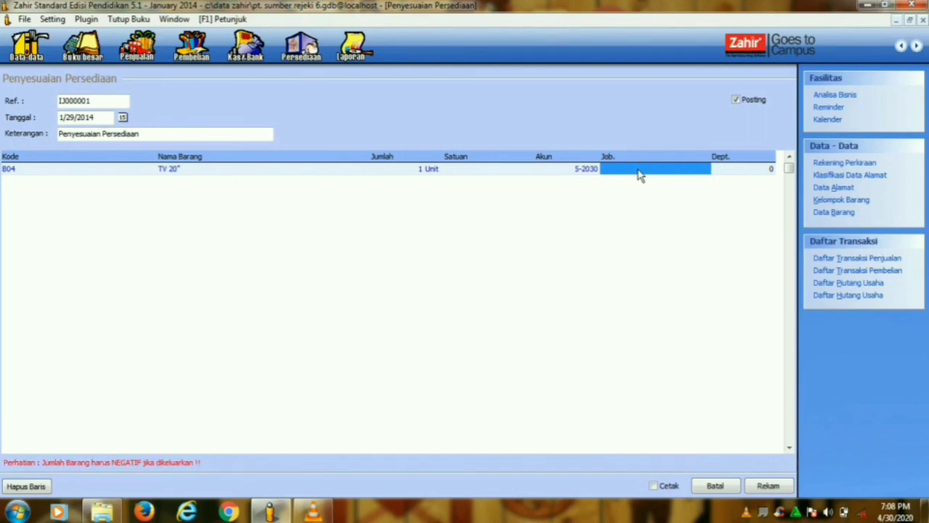
left_click(701, 177)
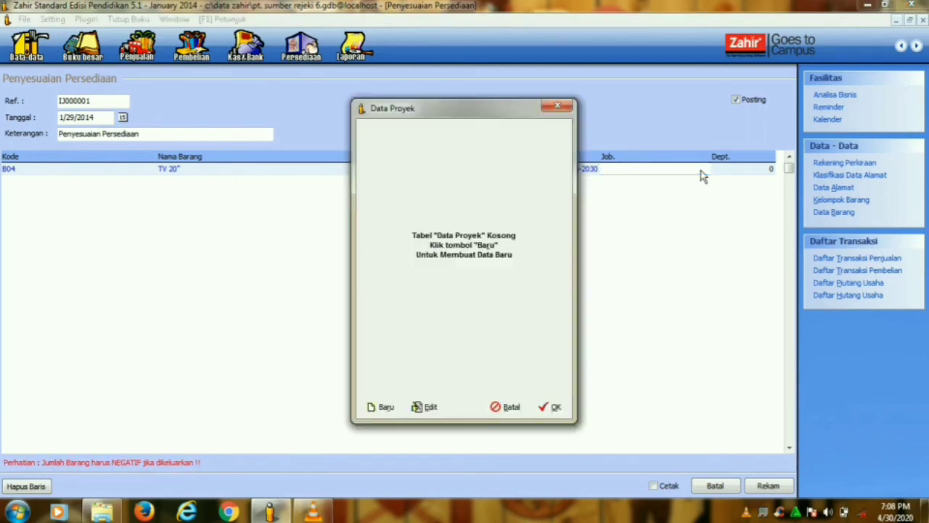
left_click(557, 107)
left_click(746, 174)
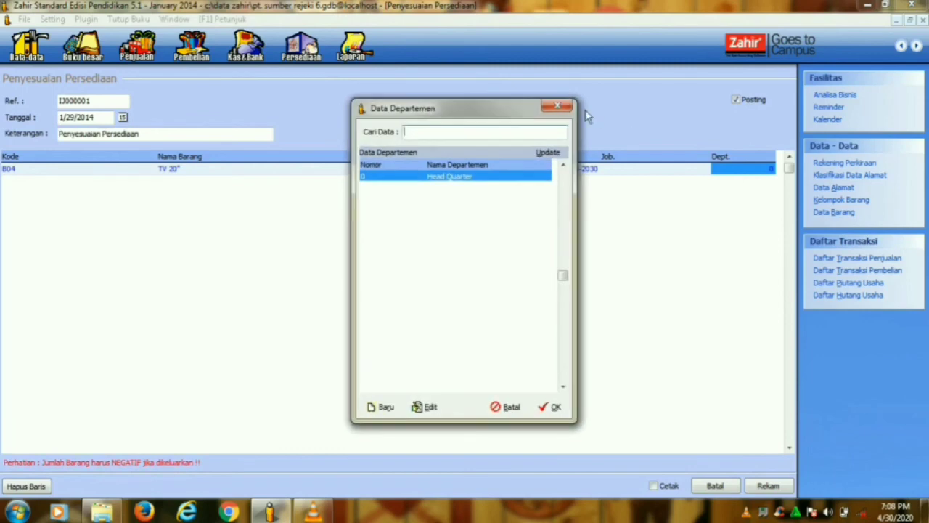
left_click(558, 107)
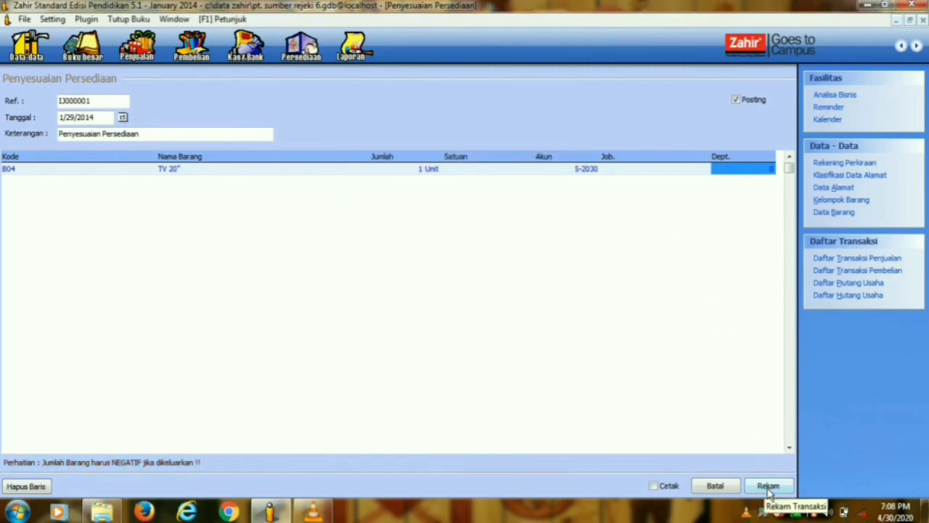
- Change the line quantity to -1 and save the adjustment
left_click(411, 172)
type("-1")
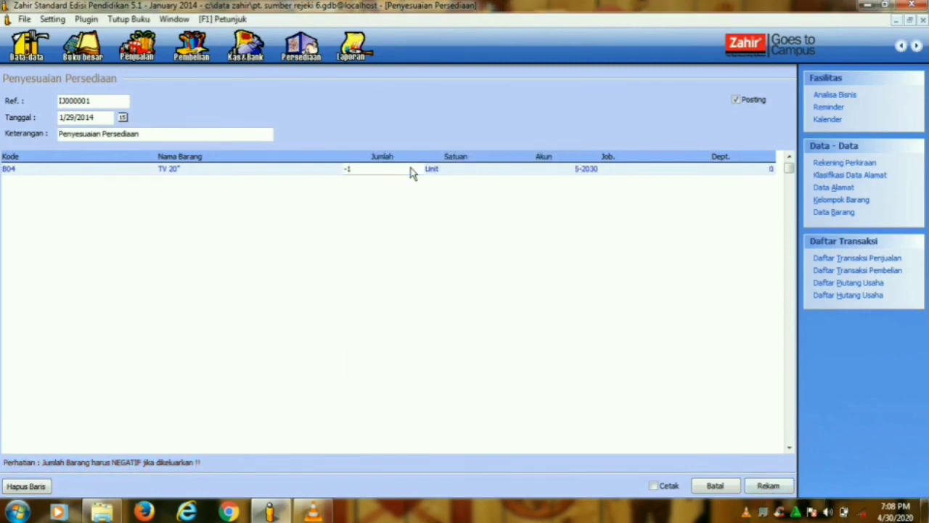
left_click(480, 172)
left_click(563, 173)
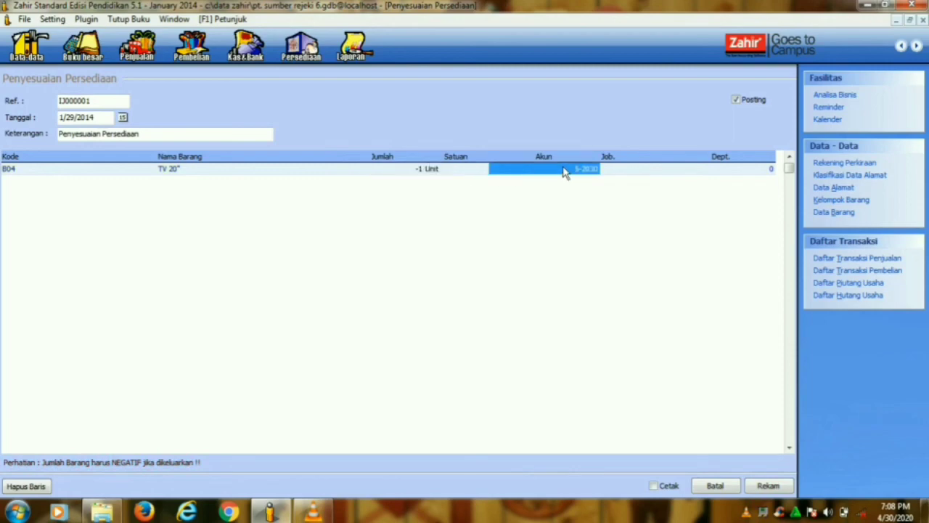
left_click(623, 173)
left_click(770, 487)
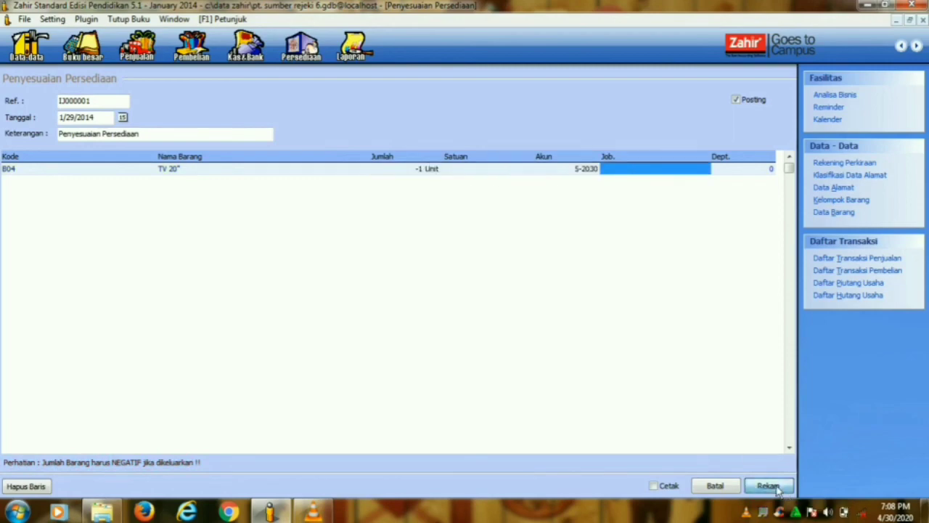
left_click(728, 492)
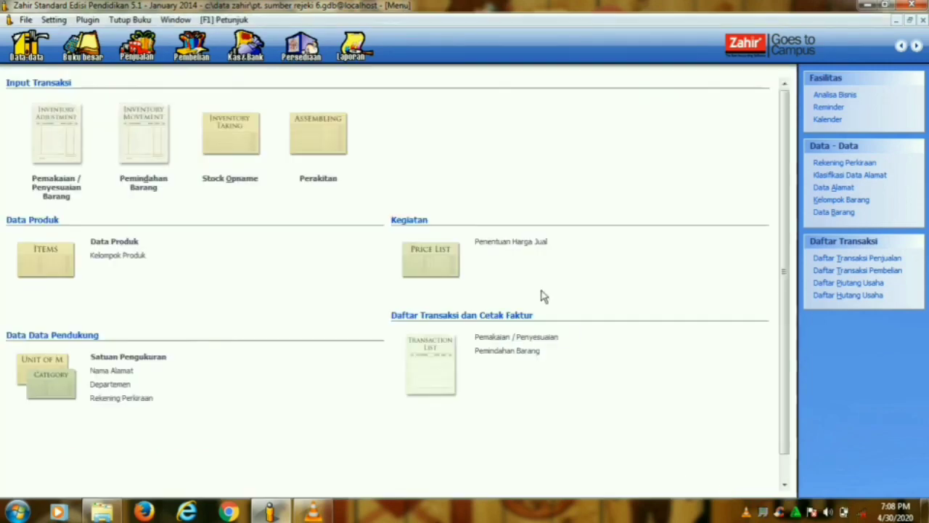
- Close the inventory menu and exit Zahir Accounting choosing Keluar Tanpa Backup
left_click(371, 55)
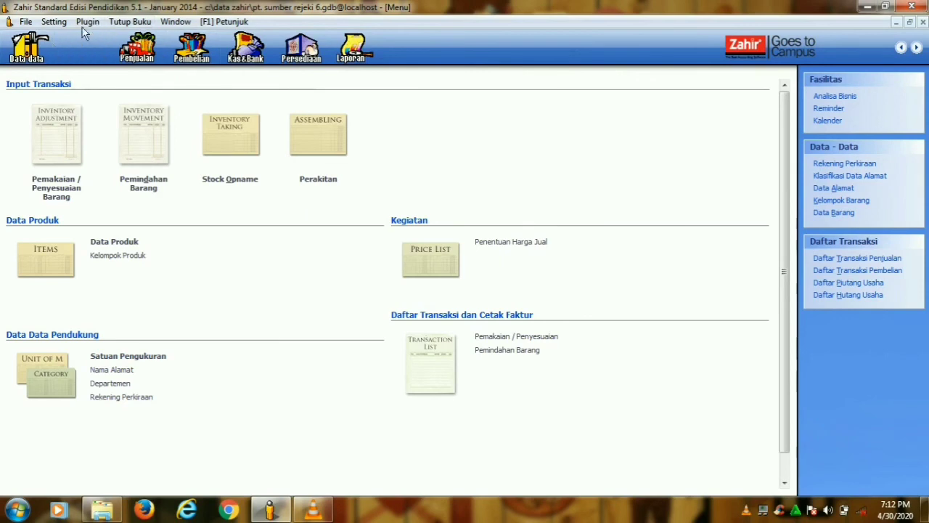
left_click(924, 22)
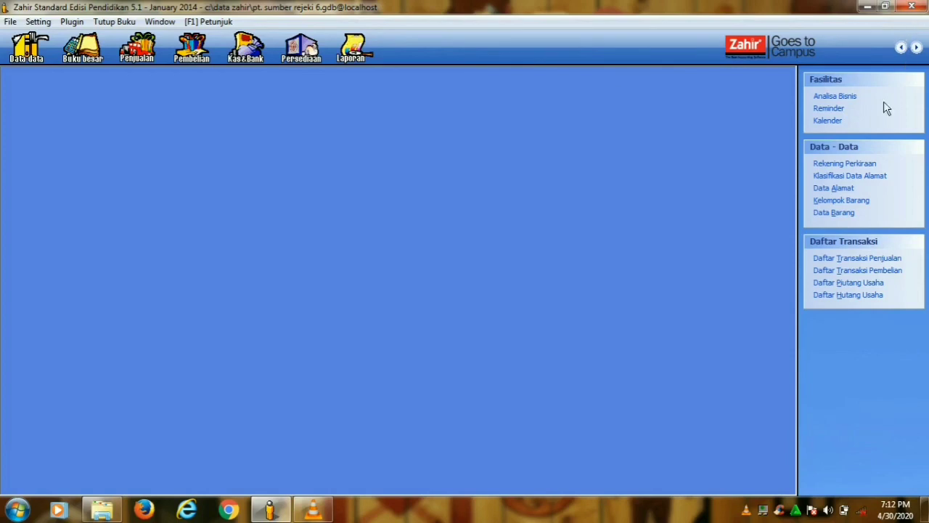
left_click(912, 9)
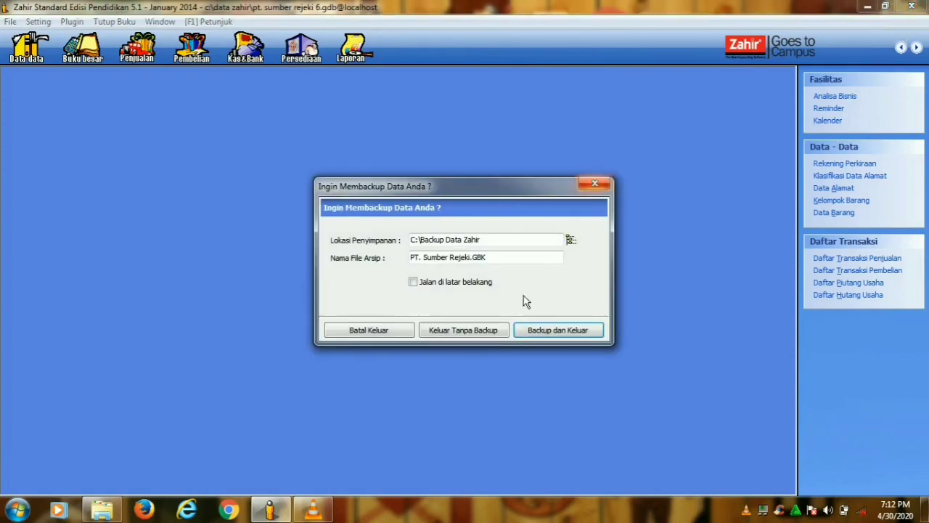
left_click(496, 329)
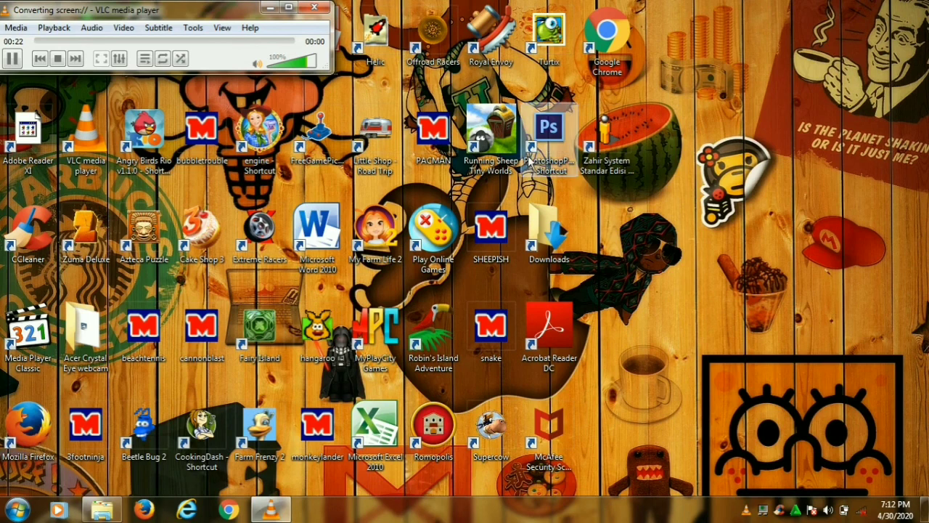
left_click(271, 7)
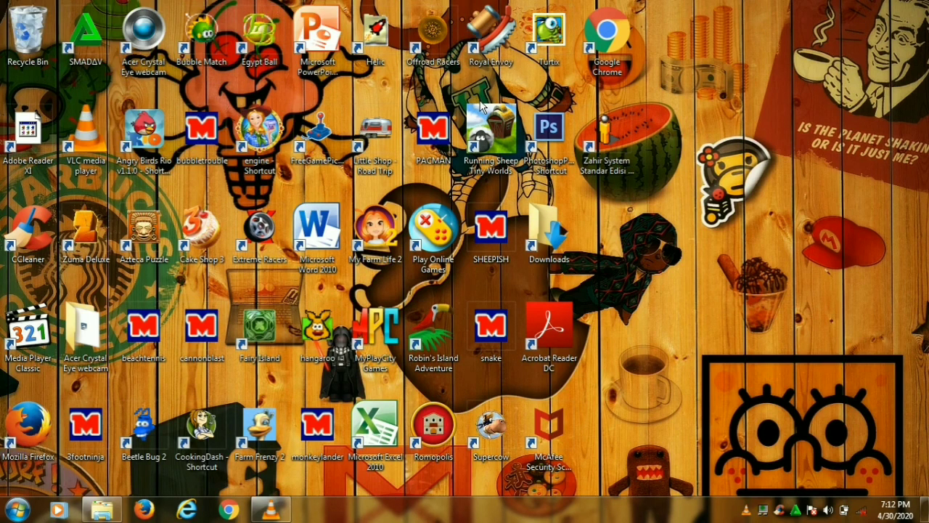